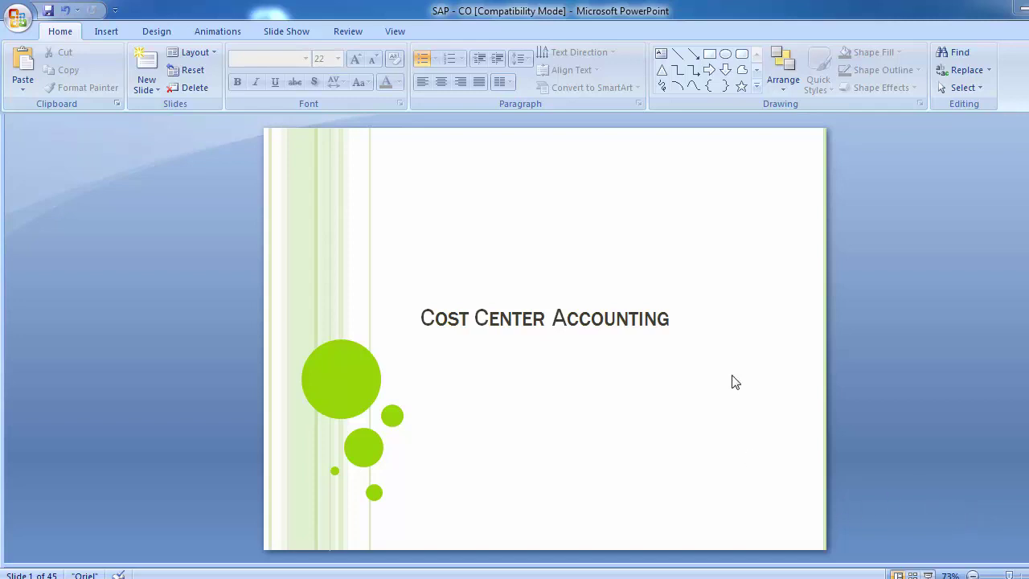
# Read the slides from the title through to Configuration, keeping the current Windows color scheme and suppressing its performance message
pyautogui.scroll(-1, 174, 346)
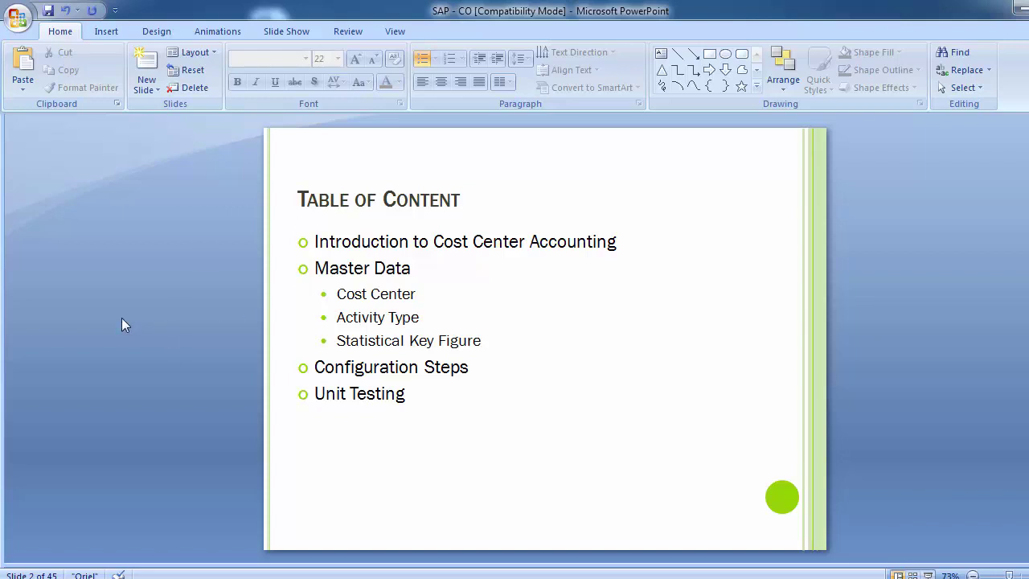
pyautogui.press('pagedown')
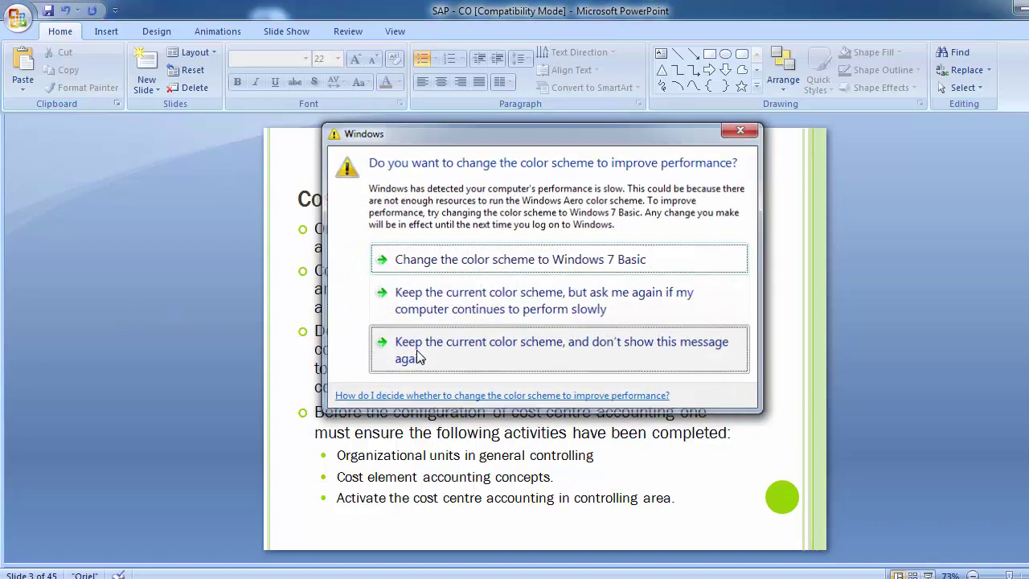
pyautogui.click(419, 358)
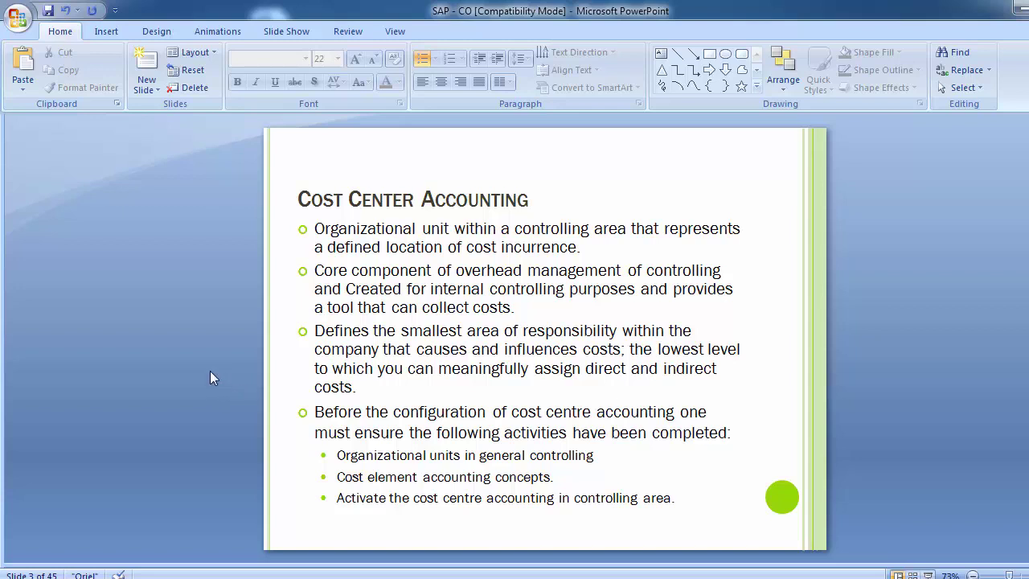
pyautogui.press('pagedown')
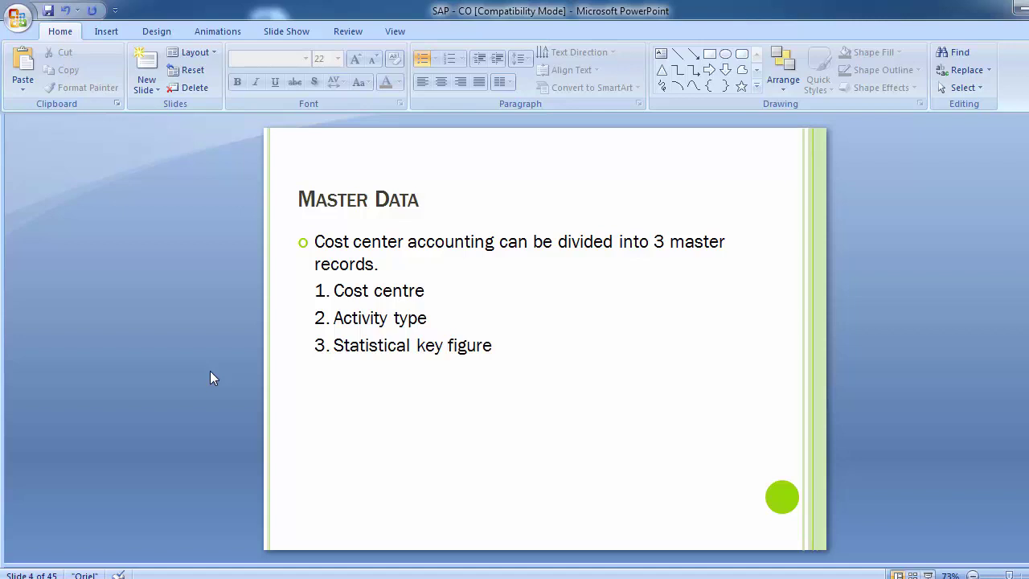
pyautogui.scroll(-1, 210, 371)
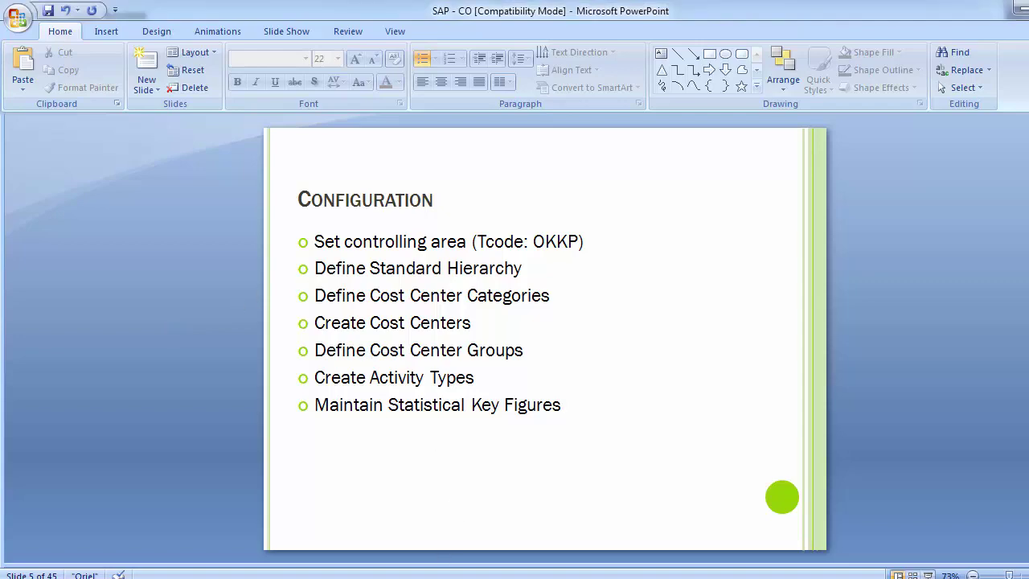
# Switch to SAP Easy Access and open controlling area maintenance with transaction code OKKP
pyautogui.click(520, 508)
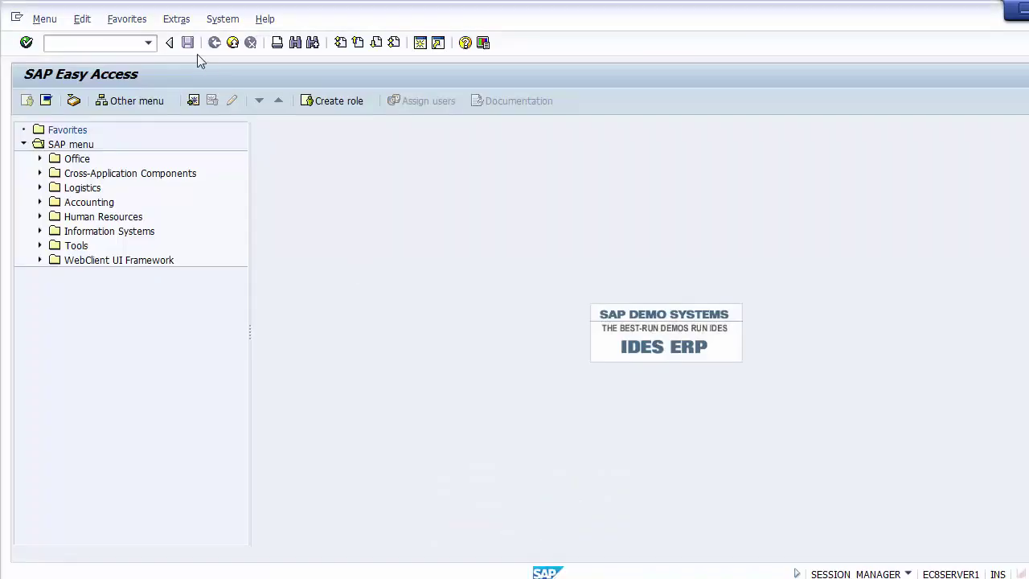
pyautogui.click(100, 45)
pyautogui.write('OKKP')
pyautogui.press('Return')
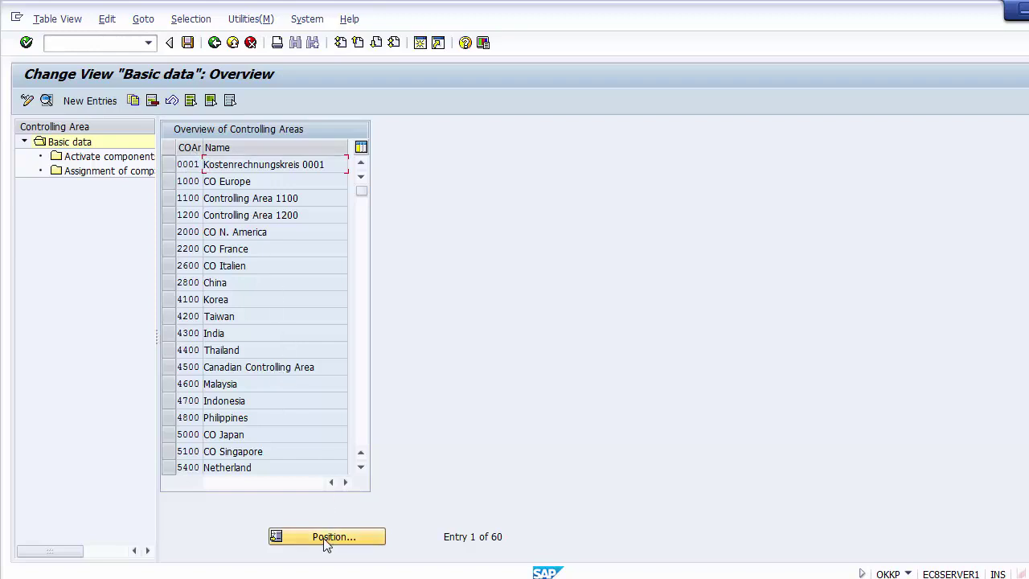
# Position the overview of controlling areas on CO area Z100
pyautogui.moveTo(362, 194); pyautogui.dragTo(363, 299)
pyautogui.moveTo(362, 201); pyautogui.dragTo(365, 333)
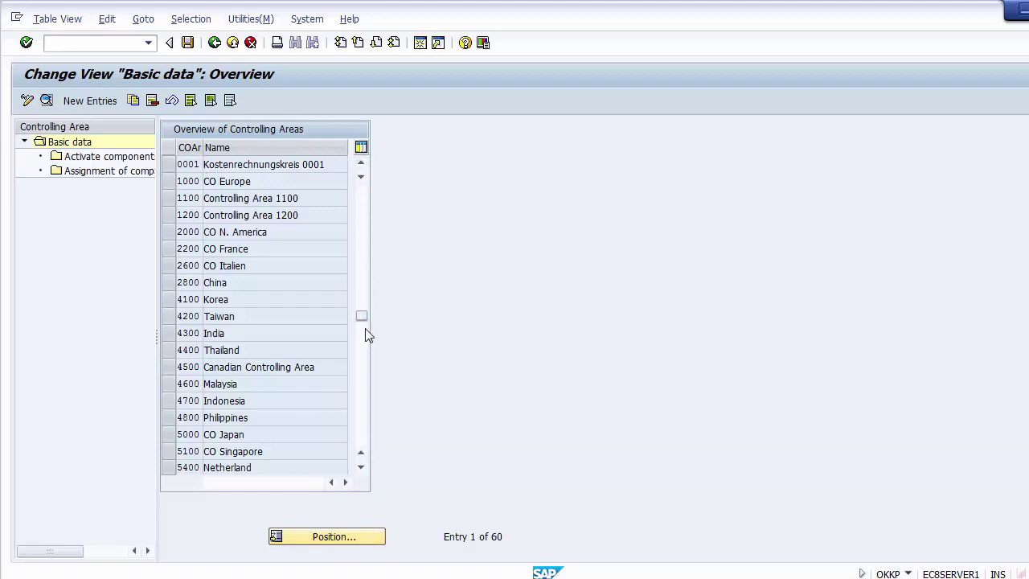
pyautogui.click(334, 538)
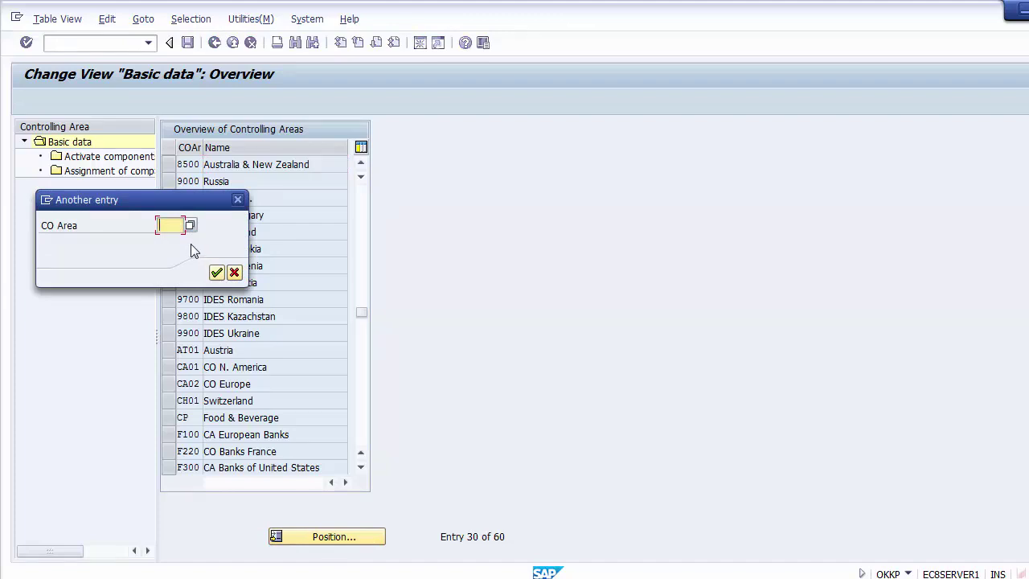
pyautogui.write('Z100')
pyautogui.press('Return')
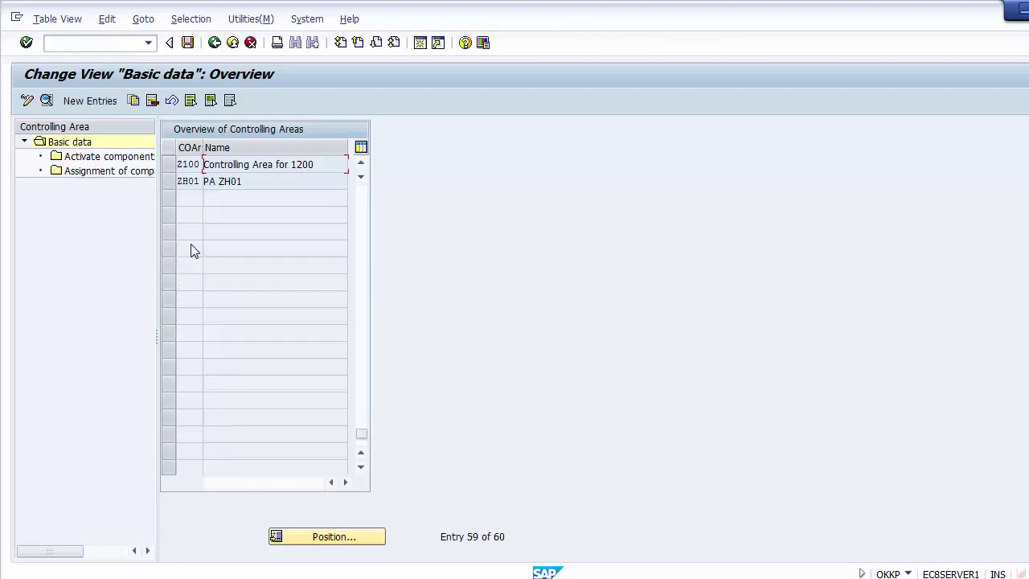
# Select controlling area Z100 and open its Activate components/control indicators details
pyautogui.click(272, 164)
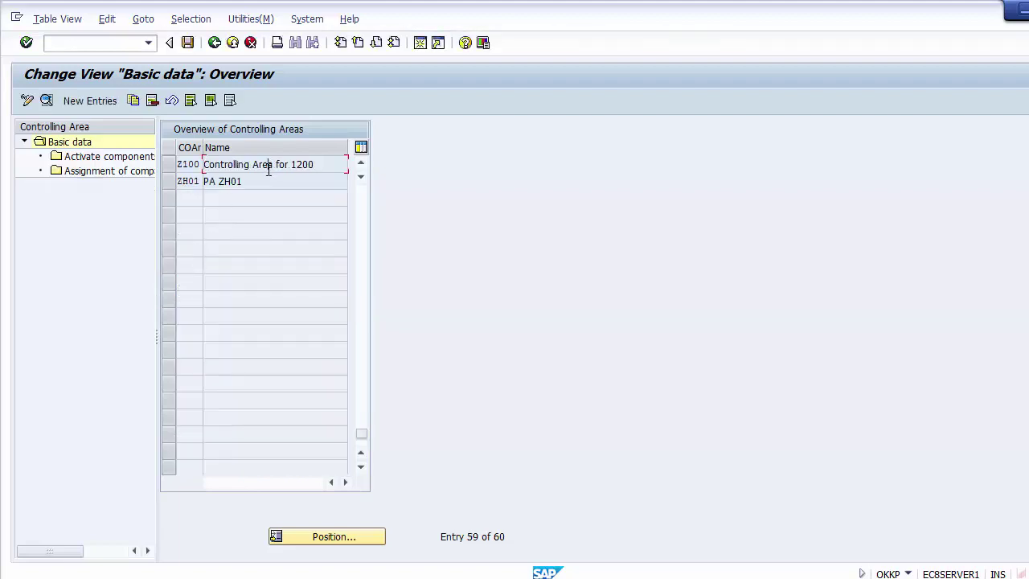
pyautogui.click(169, 164)
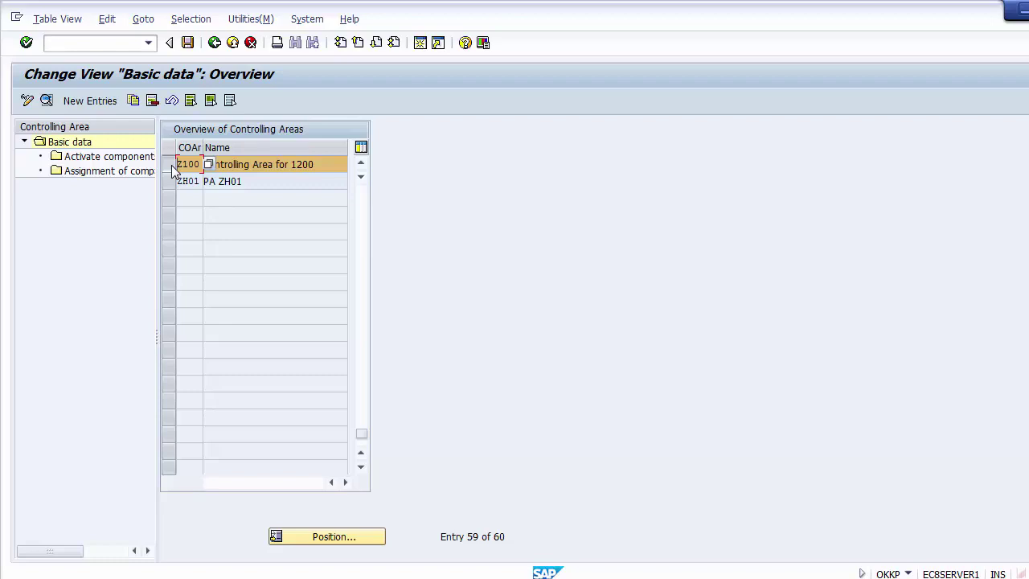
pyautogui.click(171, 165)
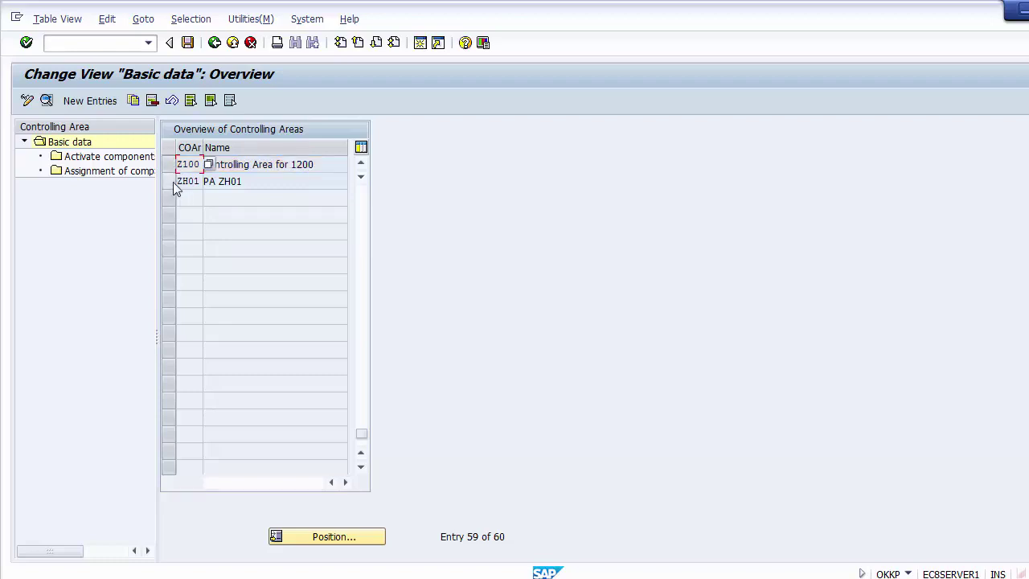
pyautogui.click(169, 181)
pyautogui.click(169, 181)
pyautogui.click(171, 164)
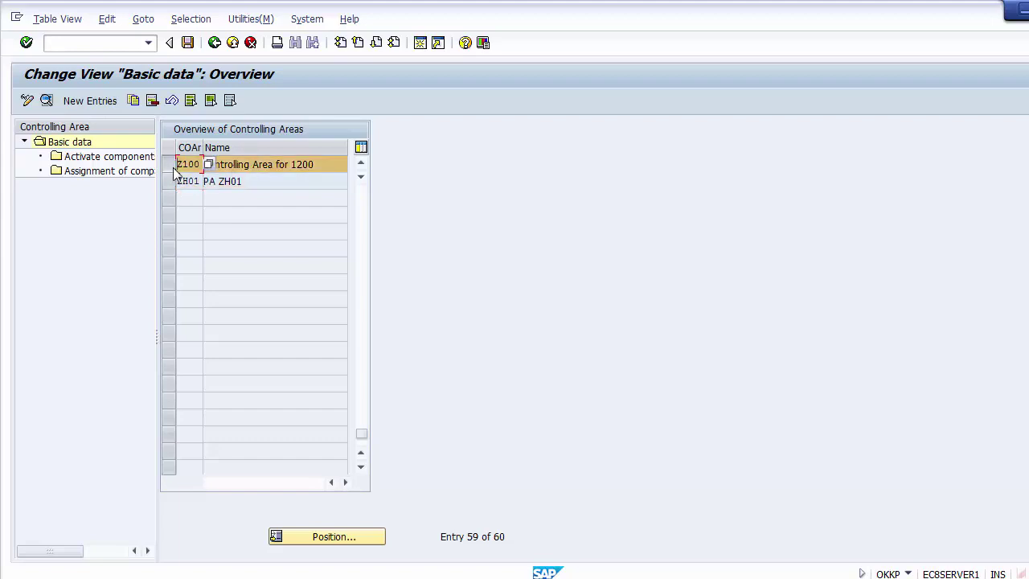
pyautogui.doubleClick(69, 158)
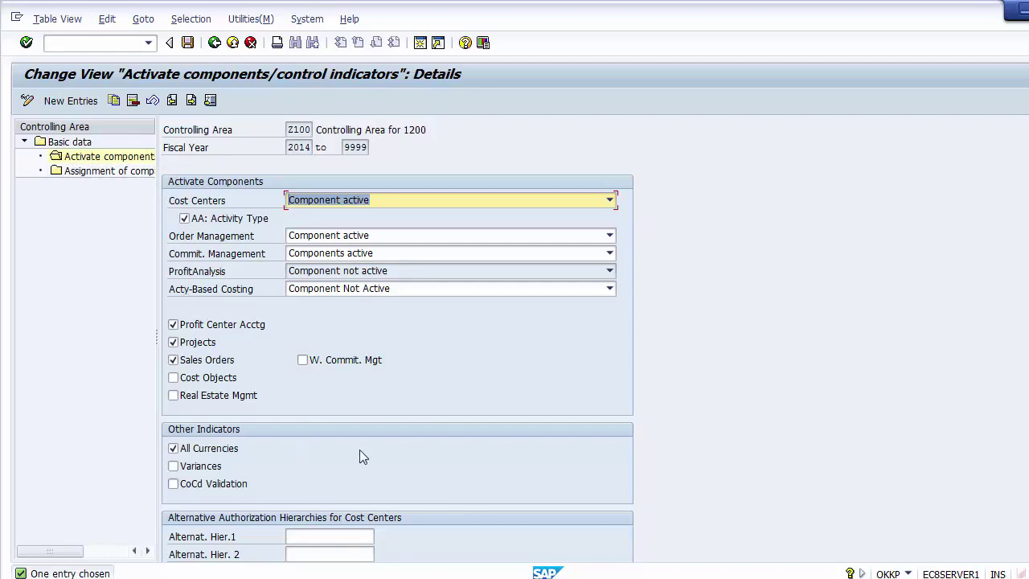
# Set Cost Centers to Component active for controlling area Z100
pyautogui.click(220, 204)
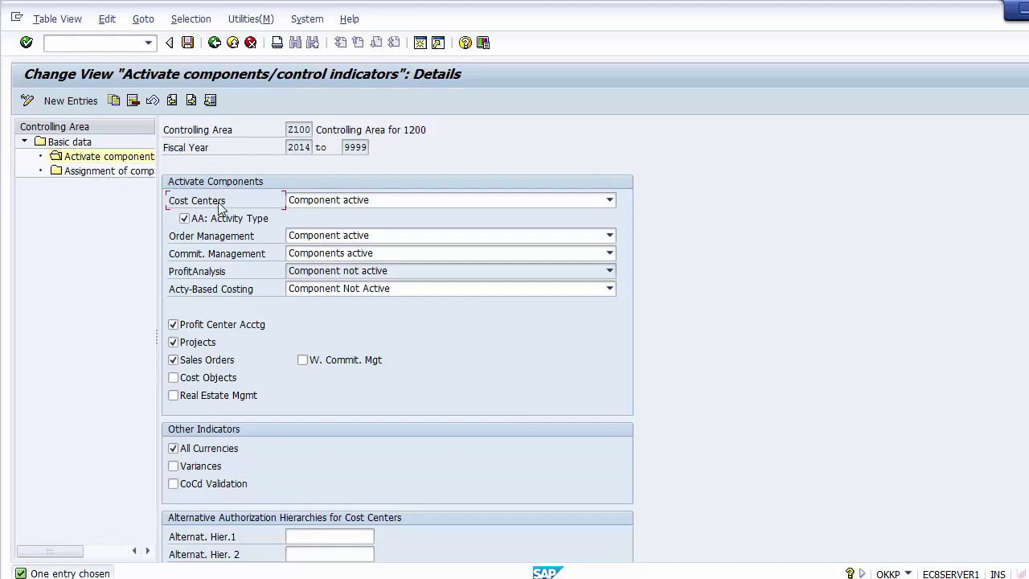
pyautogui.click(355, 205)
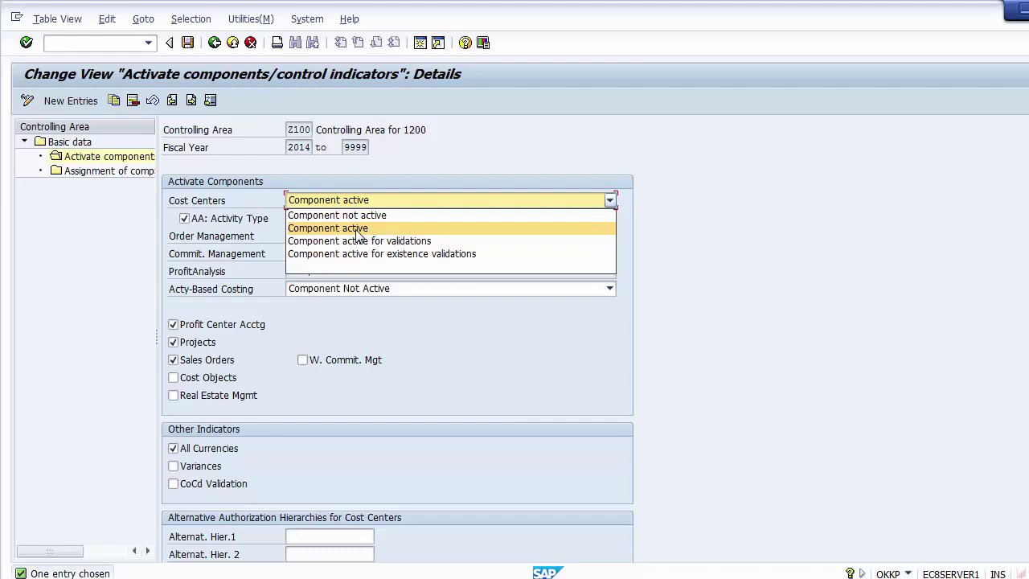
pyautogui.click(357, 229)
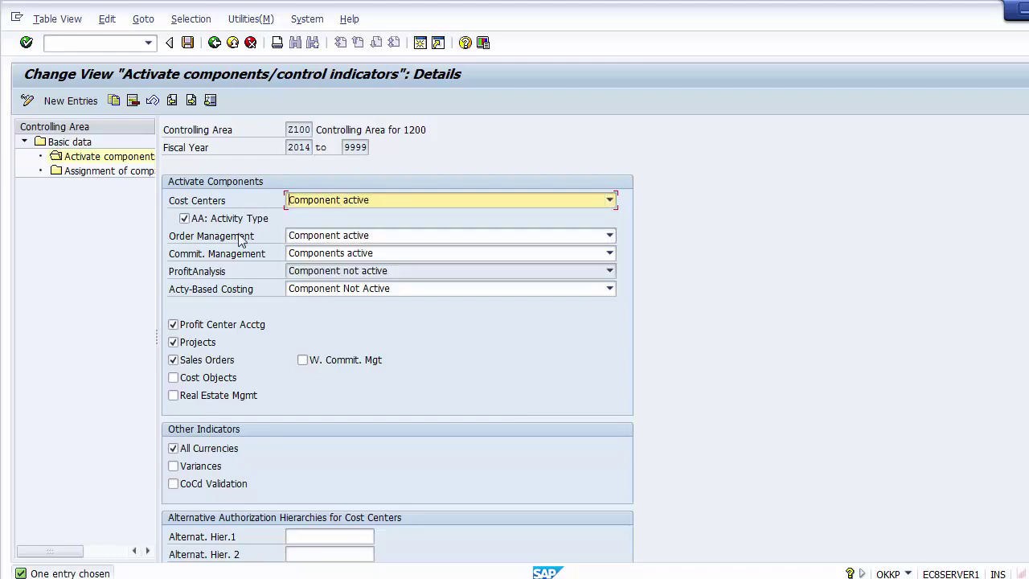
pyautogui.click(340, 205)
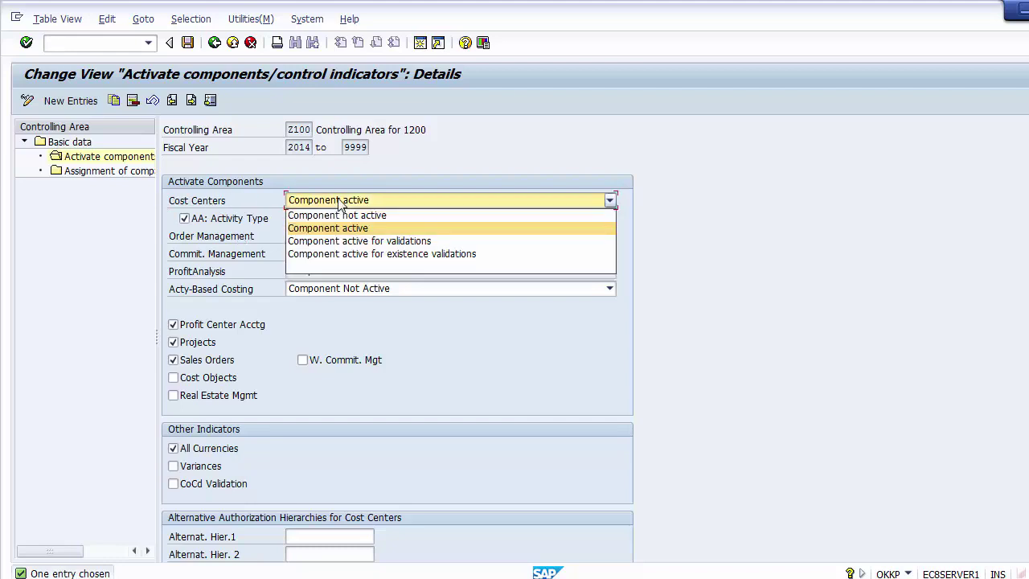
pyautogui.click(340, 205)
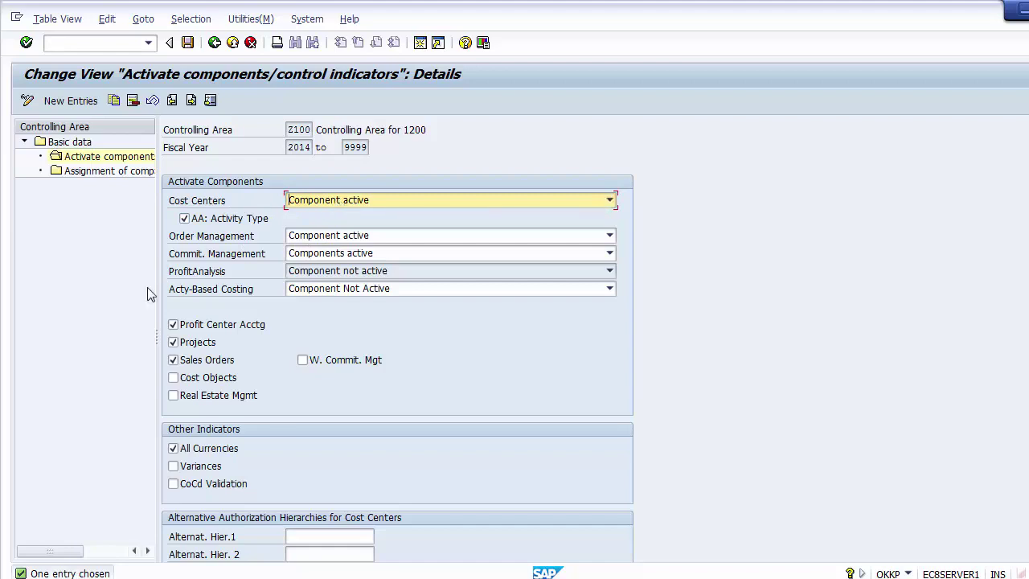
# Examine the Z100 component settings for cost centers, order management and commitment management
pyautogui.click(129, 326)
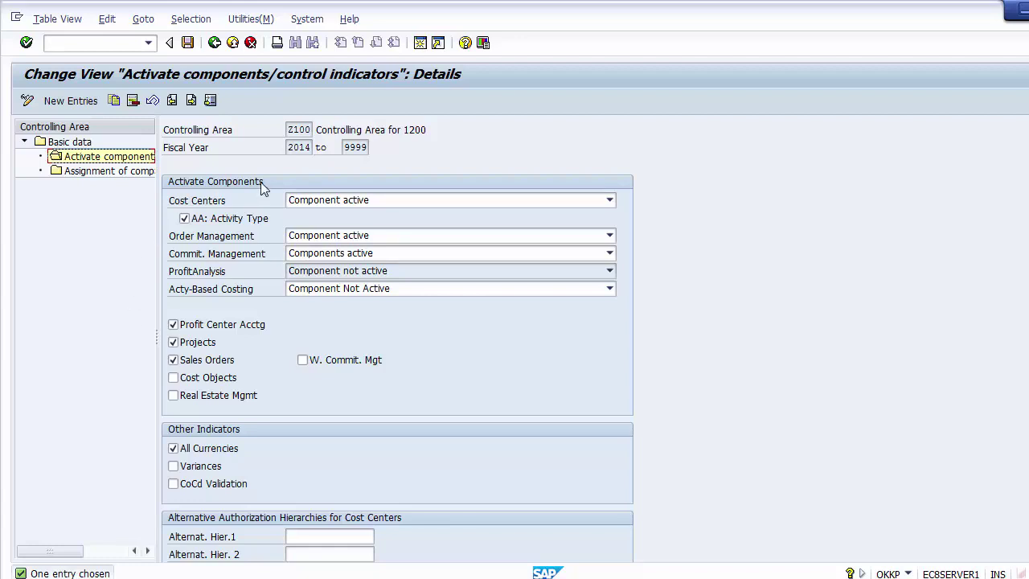
pyautogui.moveTo(291, 129); pyautogui.dragTo(310, 129)
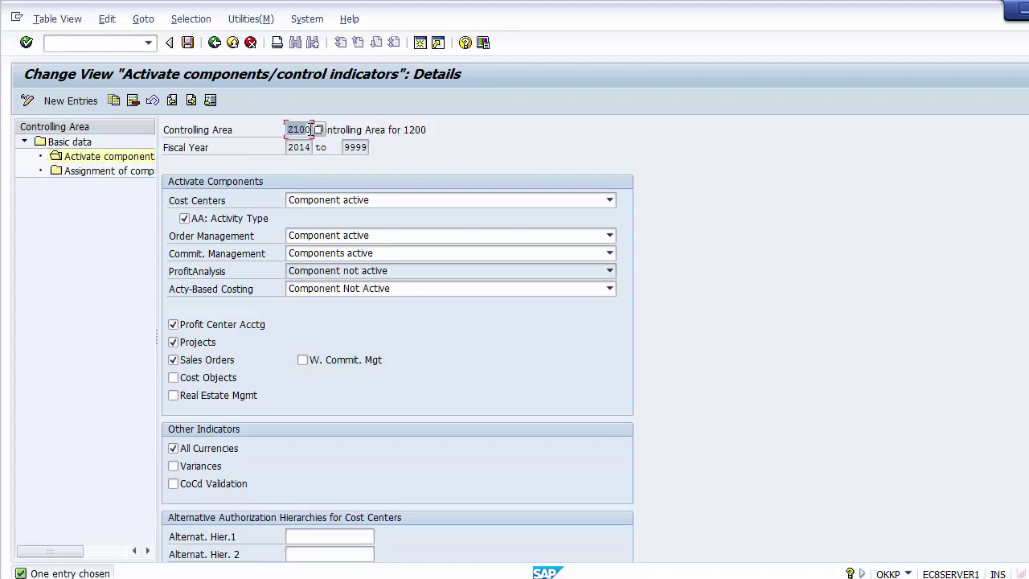
pyautogui.click(124, 324)
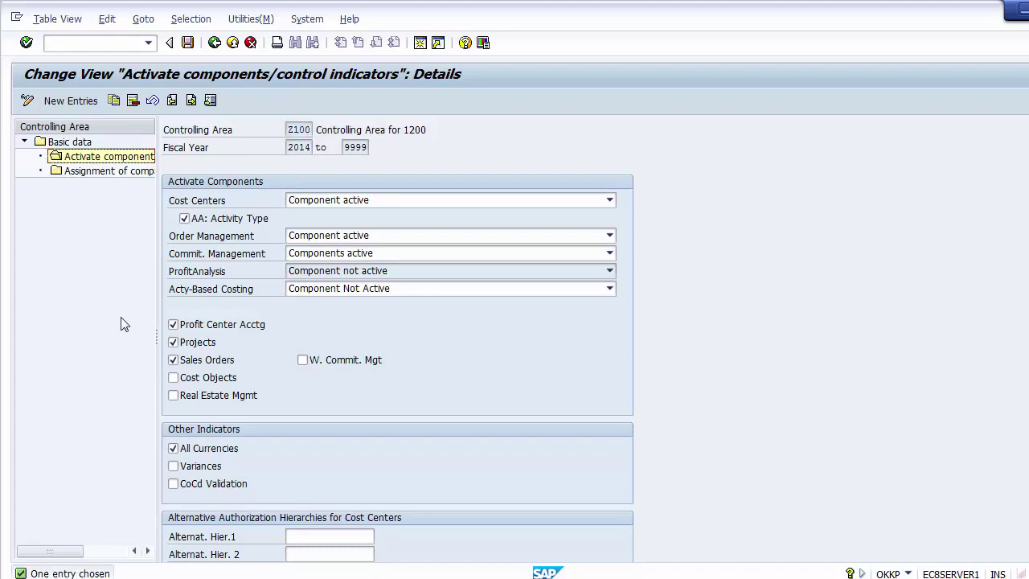
pyautogui.click(215, 205)
pyautogui.click(225, 240)
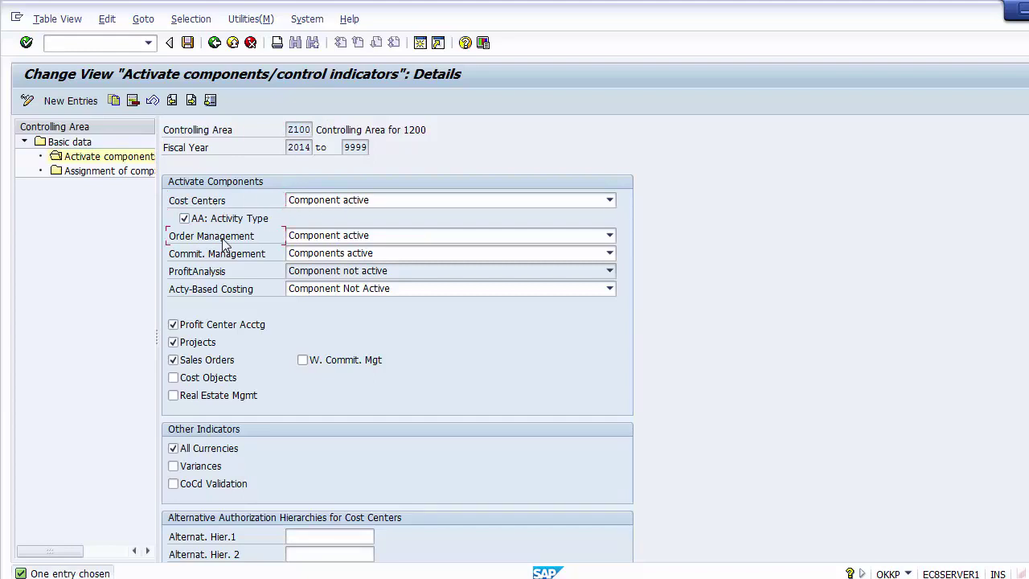
pyautogui.click(246, 253)
pyautogui.click(112, 330)
pyautogui.click(215, 45)
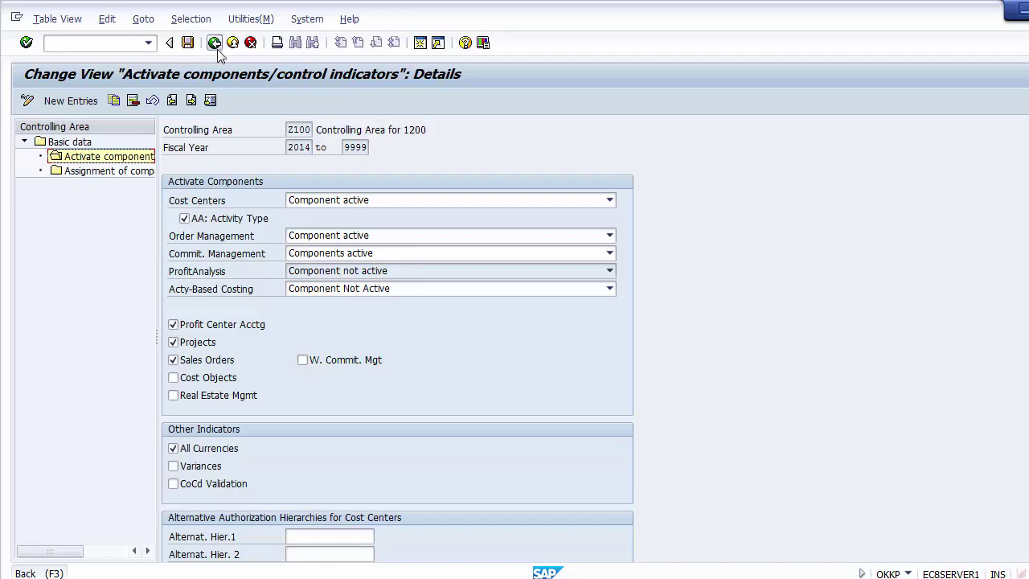
pyautogui.click(217, 207)
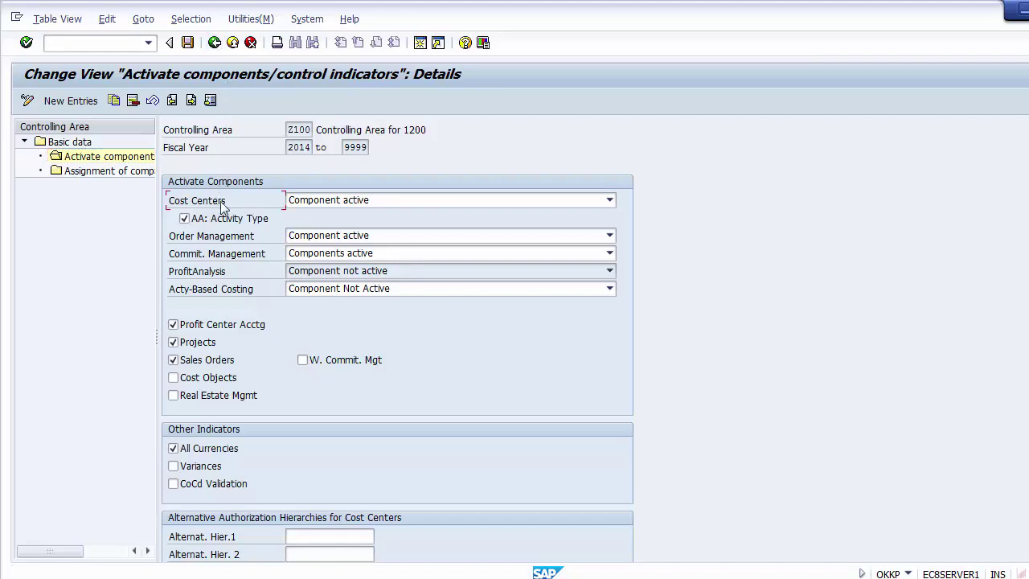
# Save the Z100 control indicators and return to the SAP Easy Access screen
pyautogui.click(189, 44)
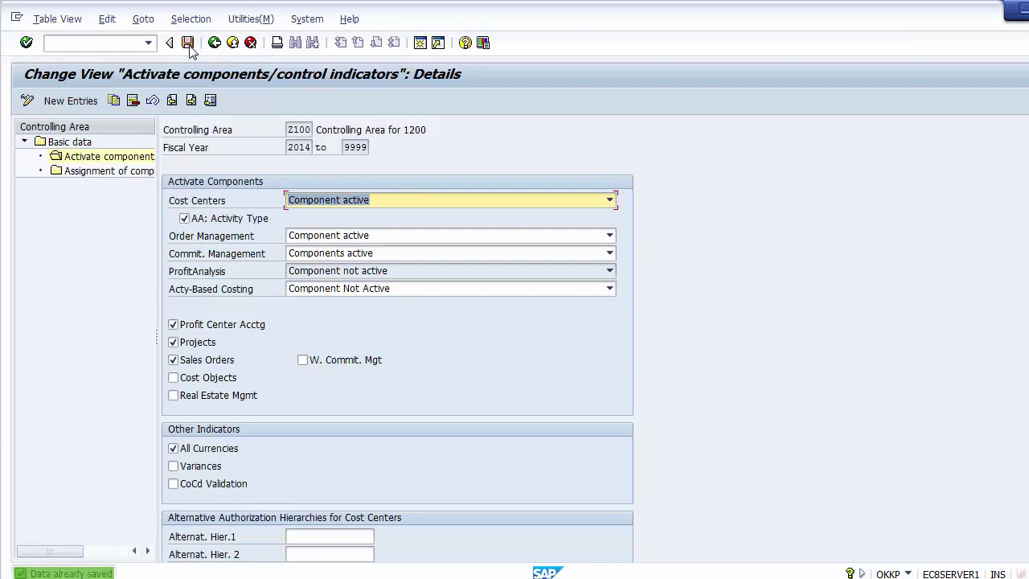
pyautogui.click(214, 45)
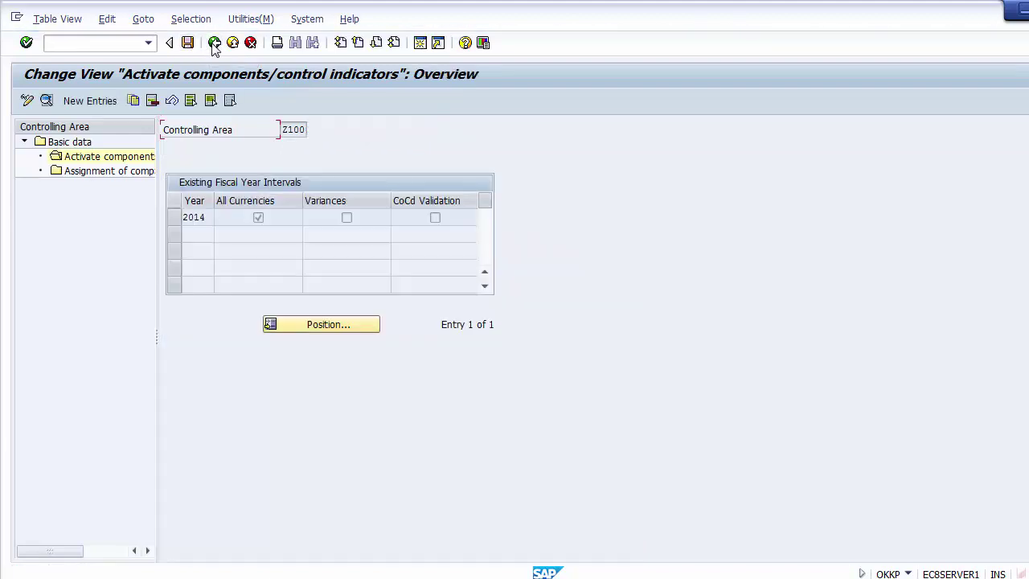
pyautogui.click(214, 45)
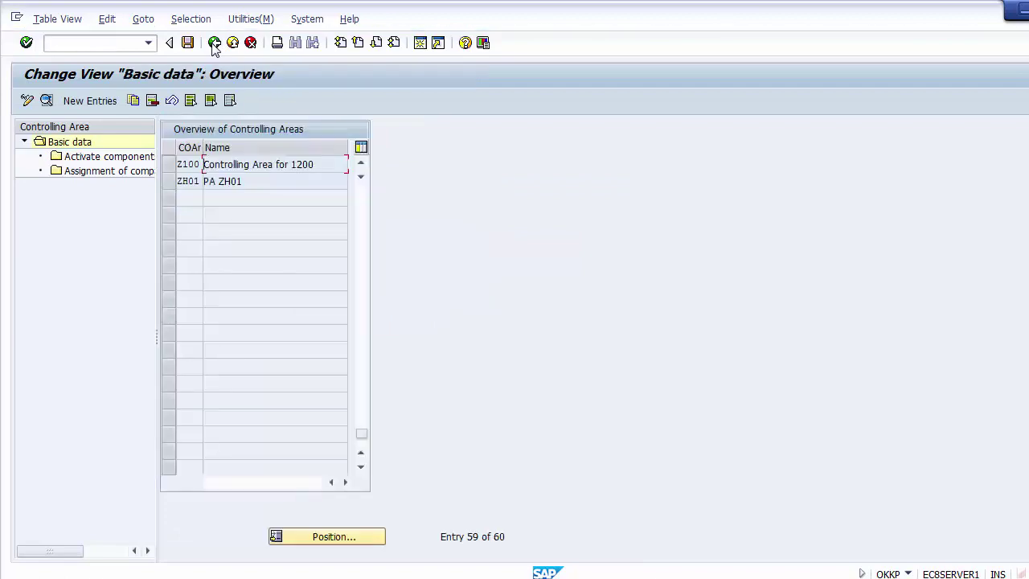
pyautogui.click(214, 45)
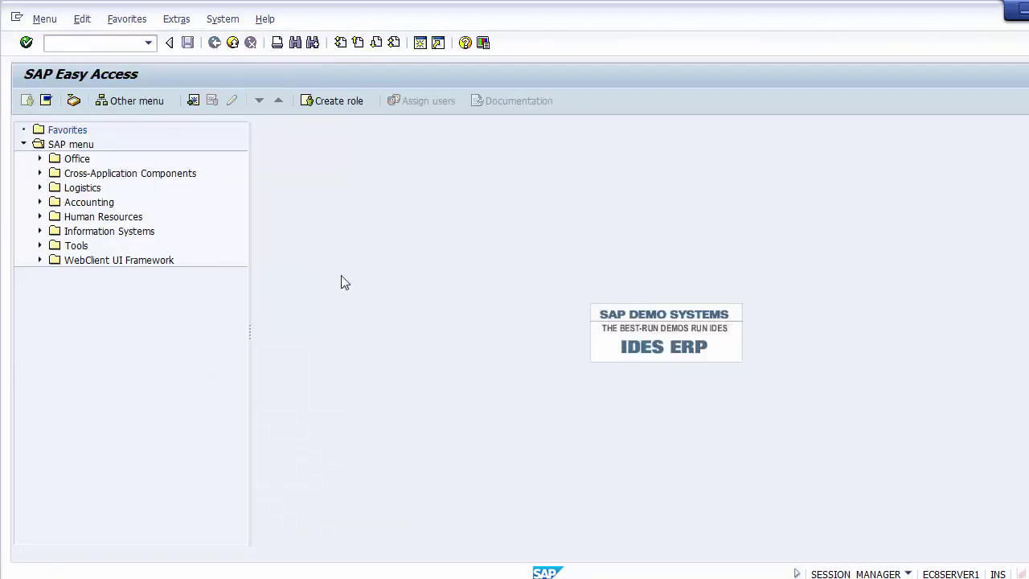
# Switch back to PowerPoint and review the cost center accounting prerequisites and the list of steps on the Configuration slide
pyautogui.hotkey('alt', 'Tab')
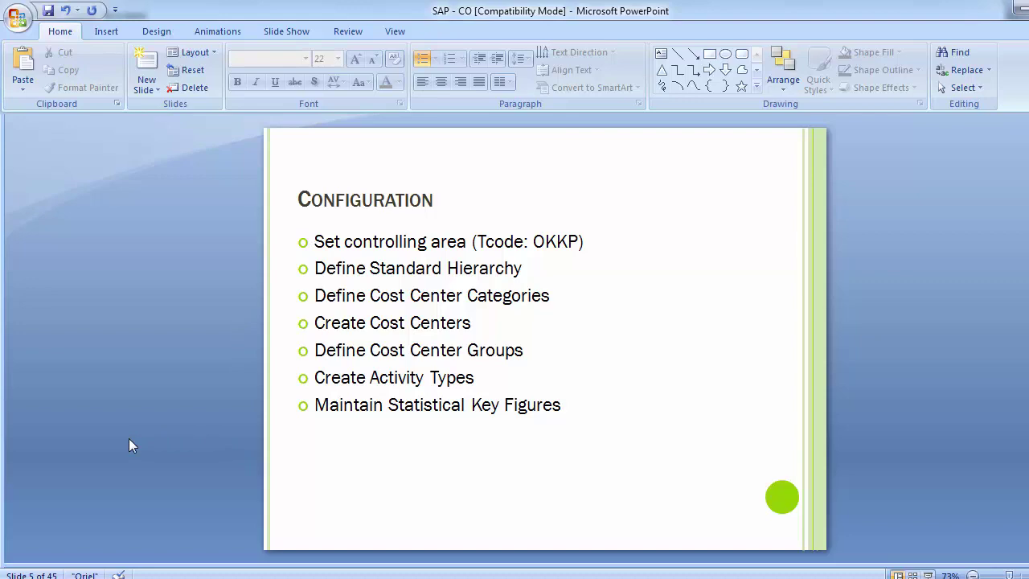
pyautogui.scroll(2, 128, 438)
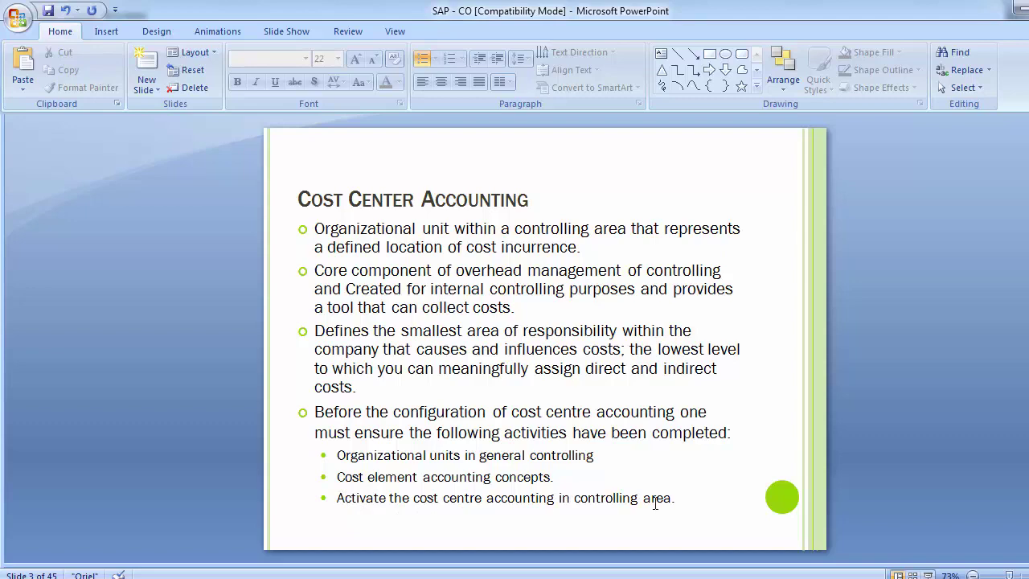
pyautogui.scroll(-2, 200, 366)
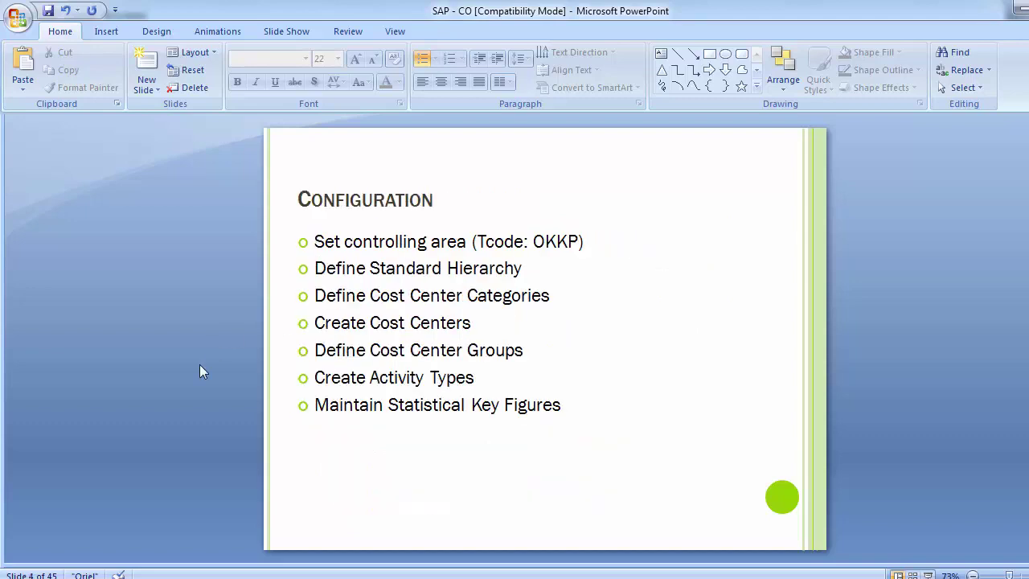
pyautogui.click(314, 243)
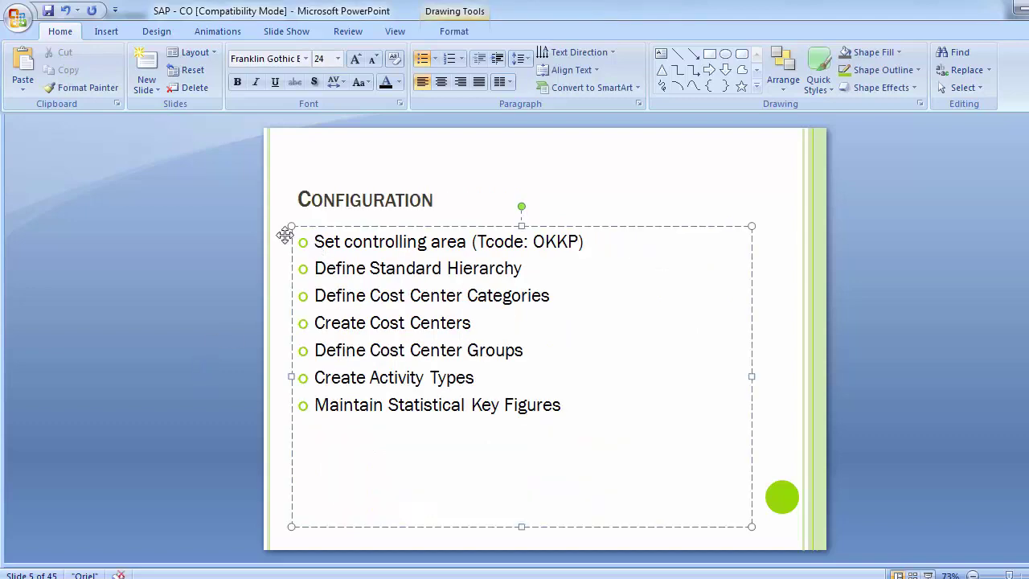
pyautogui.click(205, 273)
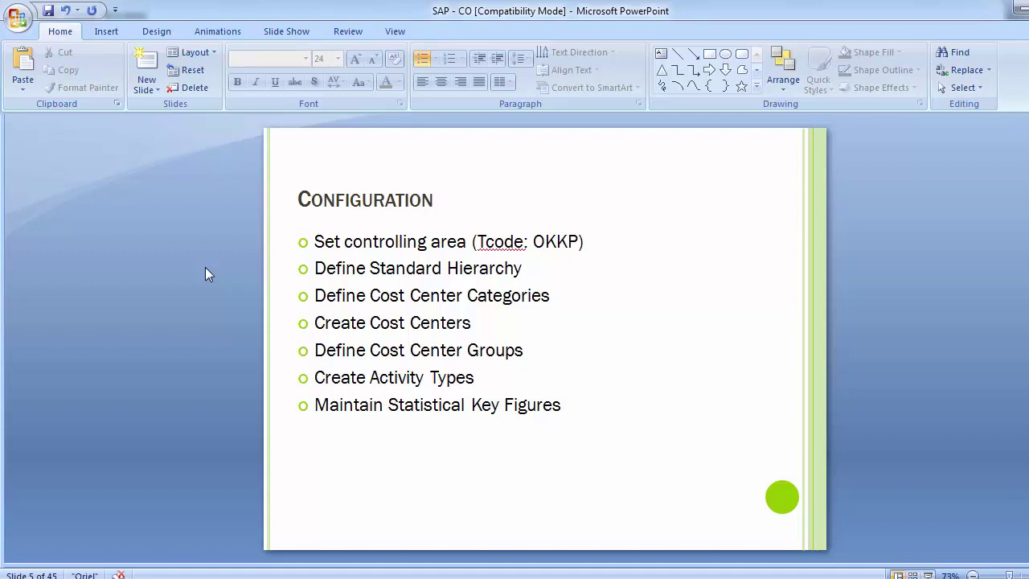
# View the Standard Hierarchy slide, then switch to SAP Easy Access and open the SAP Reference IMG through transaction SPRO
pyautogui.scroll(-1, 205, 267)
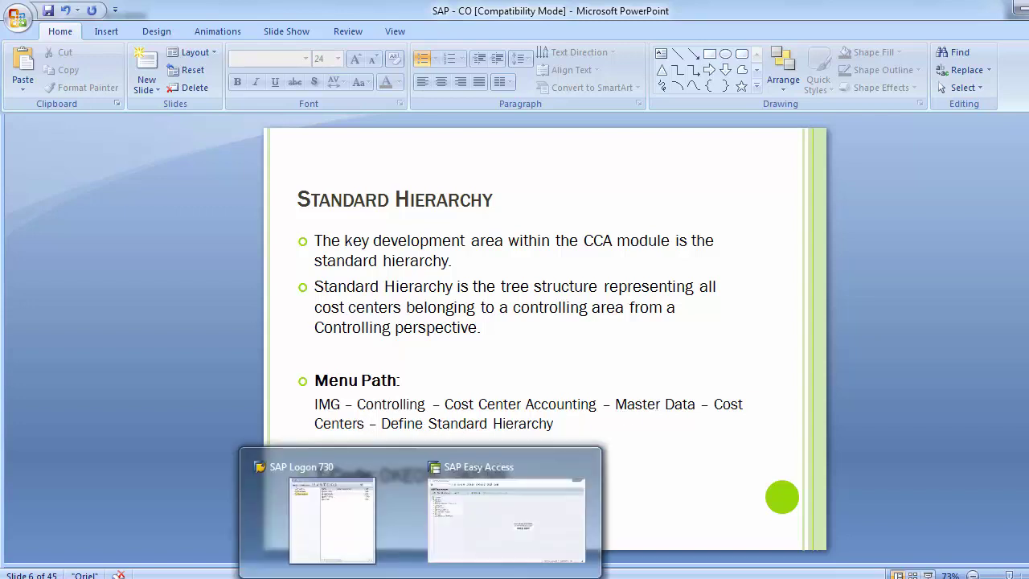
pyautogui.click(487, 539)
pyautogui.click(86, 45)
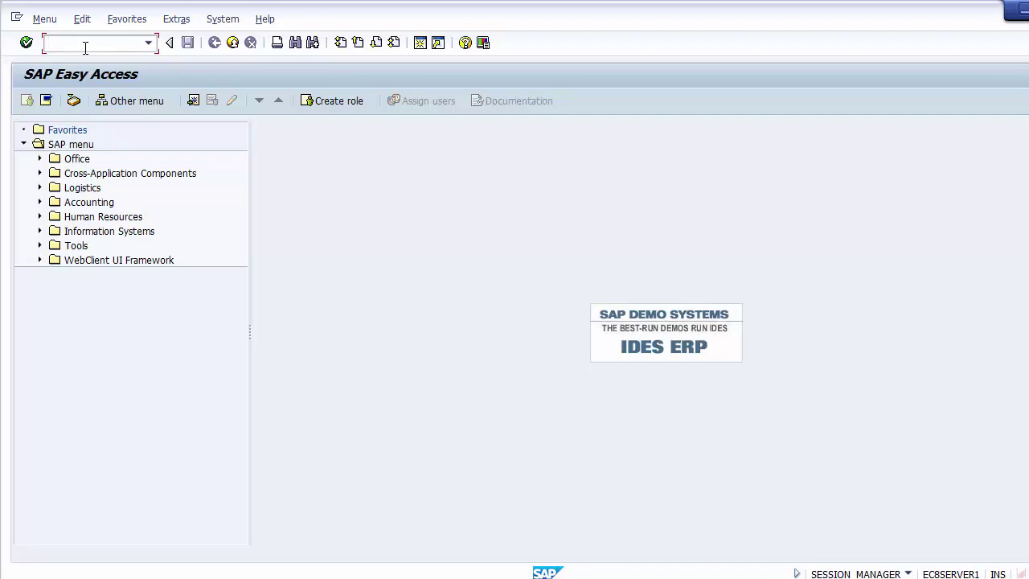
pyautogui.write('SPRO')
pyautogui.press('Return')
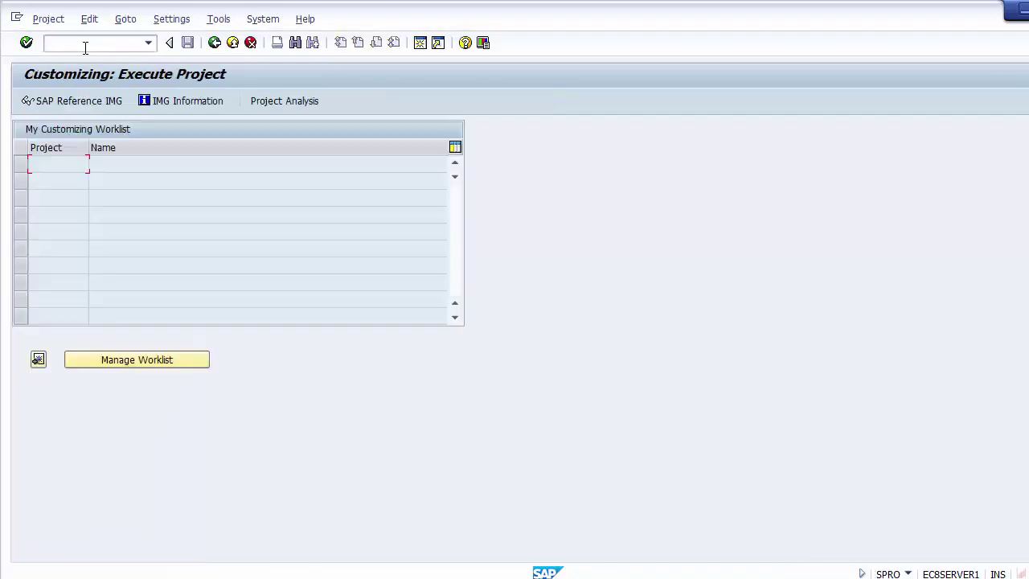
pyautogui.click(70, 103)
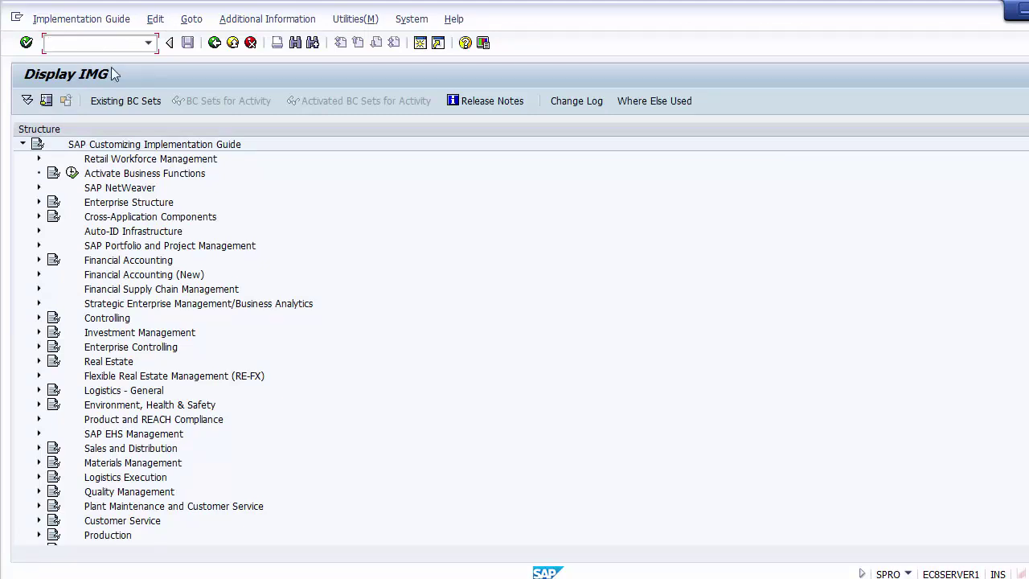
# Expand the IMG structure down through Controlling, Cost Center Accounting and Master Data to Cost Centers
pyautogui.click(121, 322)
pyautogui.click(39, 319)
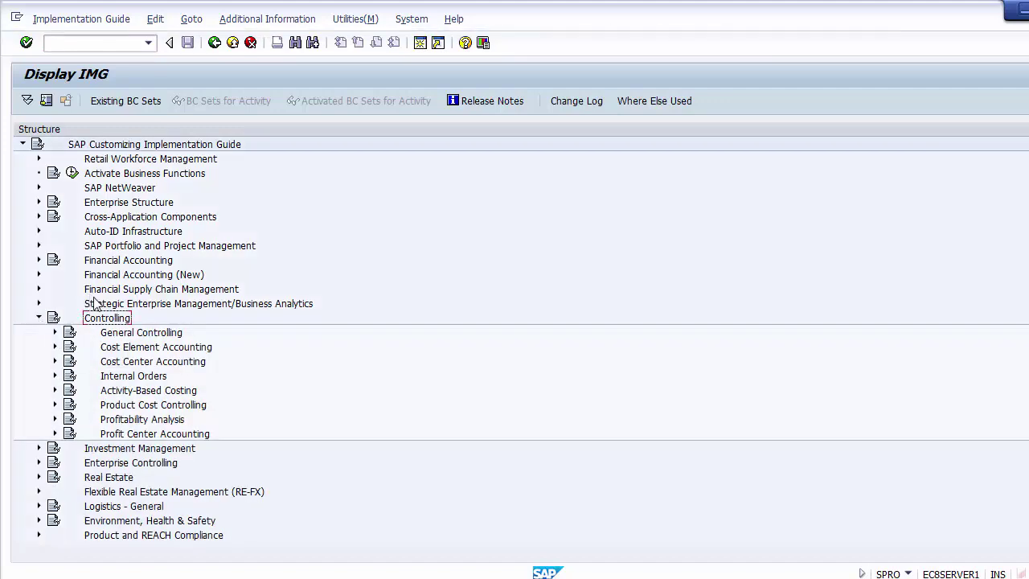
pyautogui.click(129, 364)
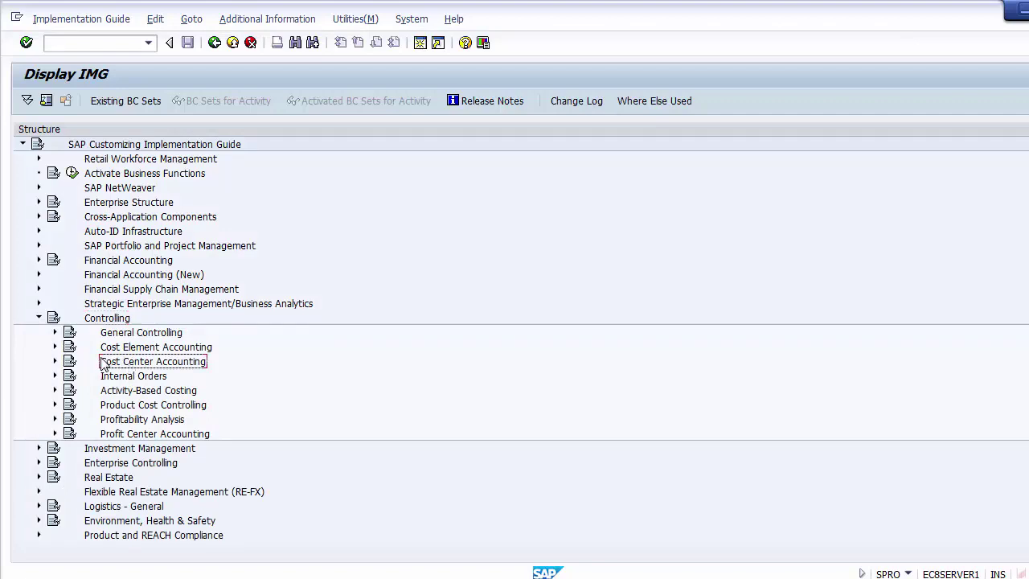
pyautogui.click(54, 362)
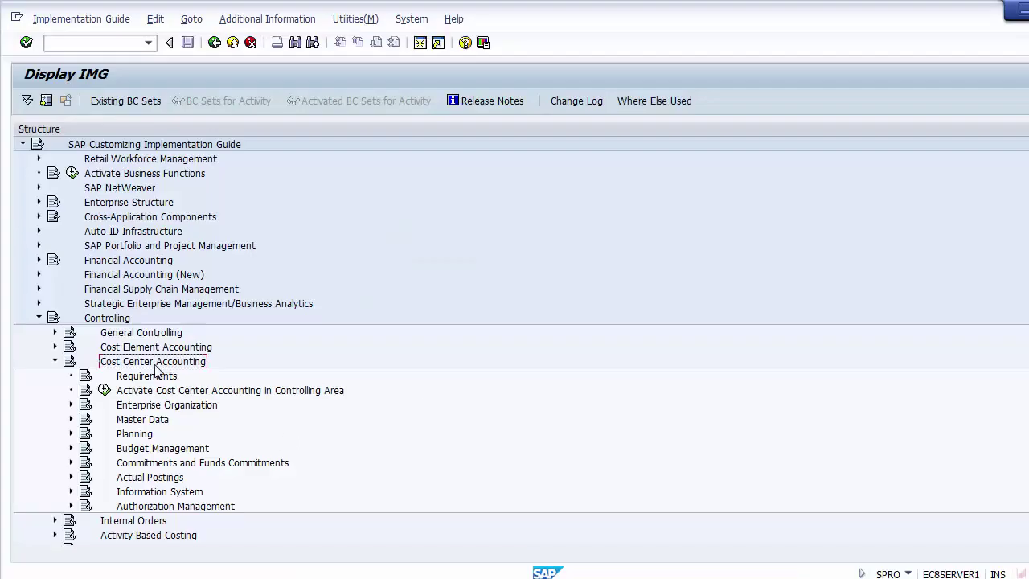
pyautogui.click(146, 419)
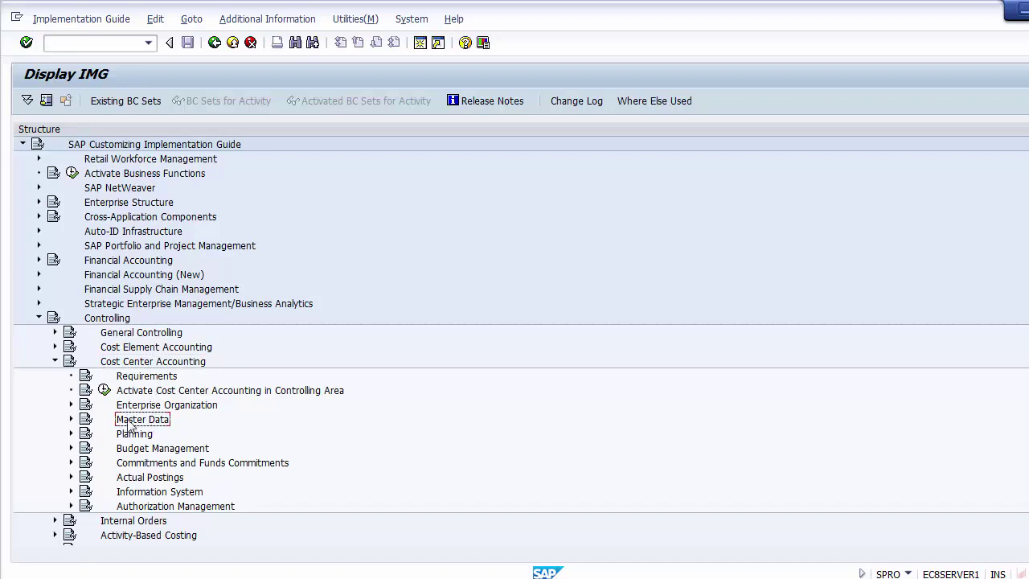
pyautogui.click(72, 420)
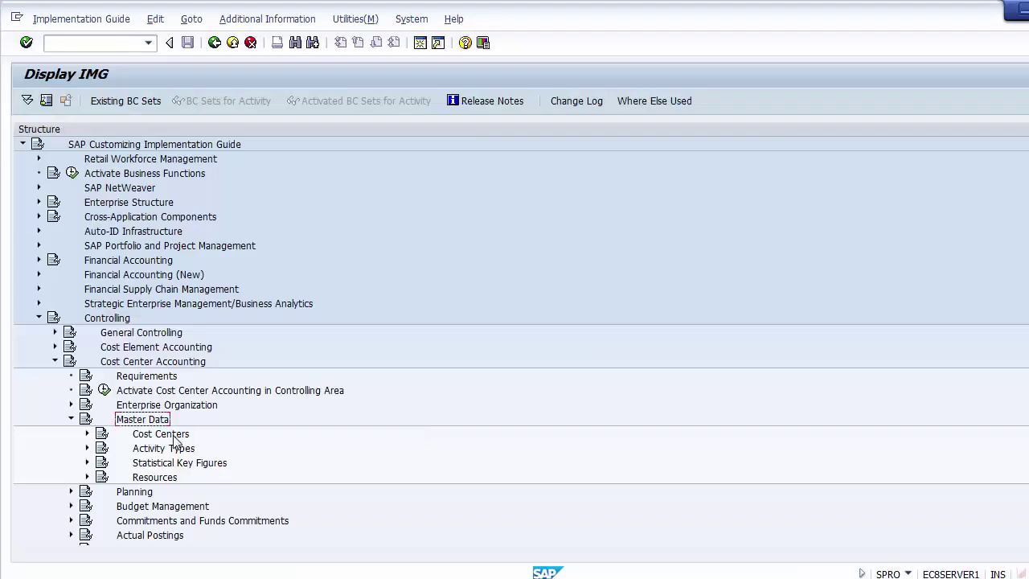
pyautogui.click(168, 436)
pyautogui.click(87, 434)
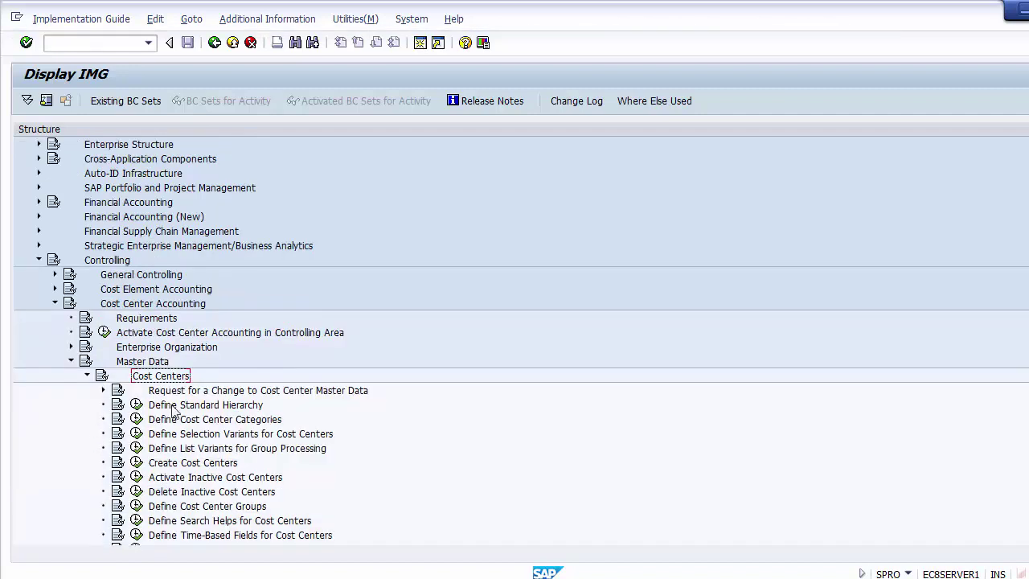
# Execute Define Standard Hierarchy under Cost Centers and set the controlling area to Z100
pyautogui.click(187, 408)
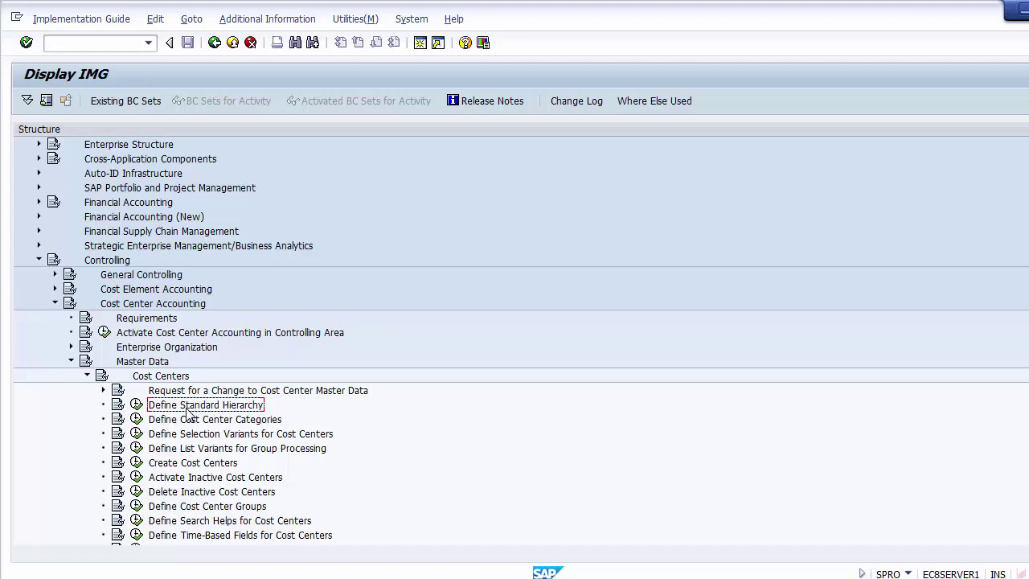
pyautogui.click(101, 263)
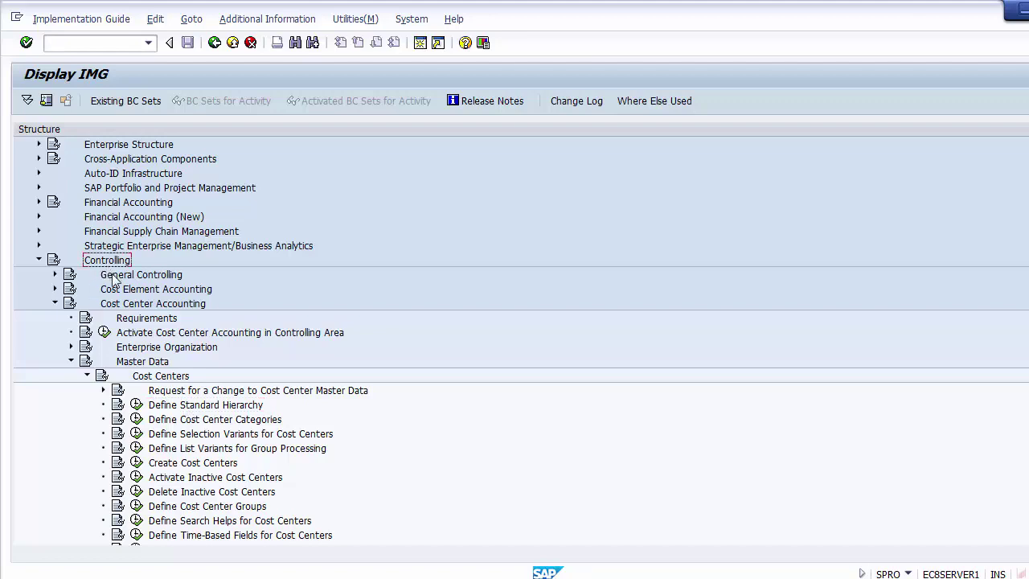
pyautogui.click(126, 305)
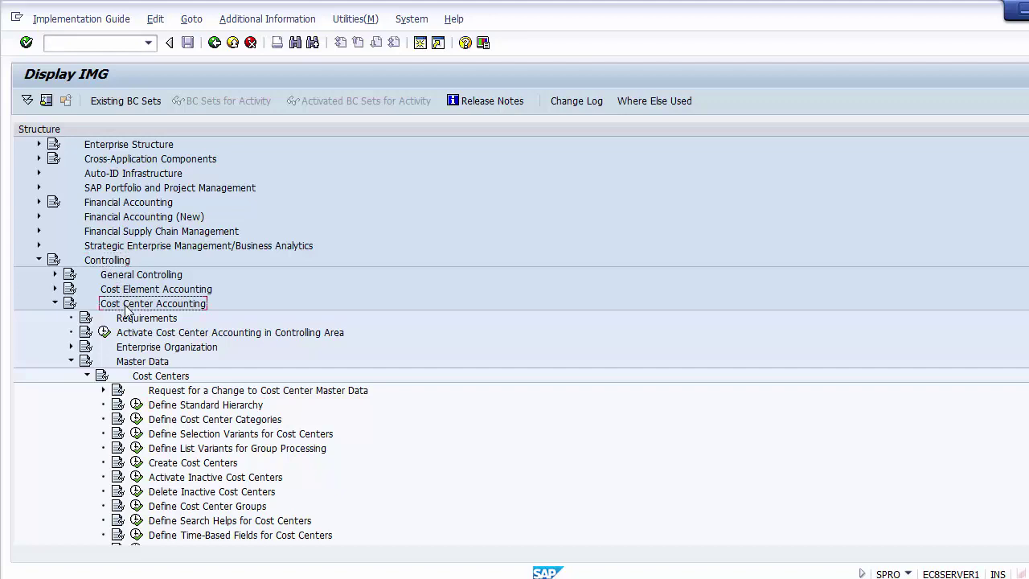
pyautogui.click(136, 366)
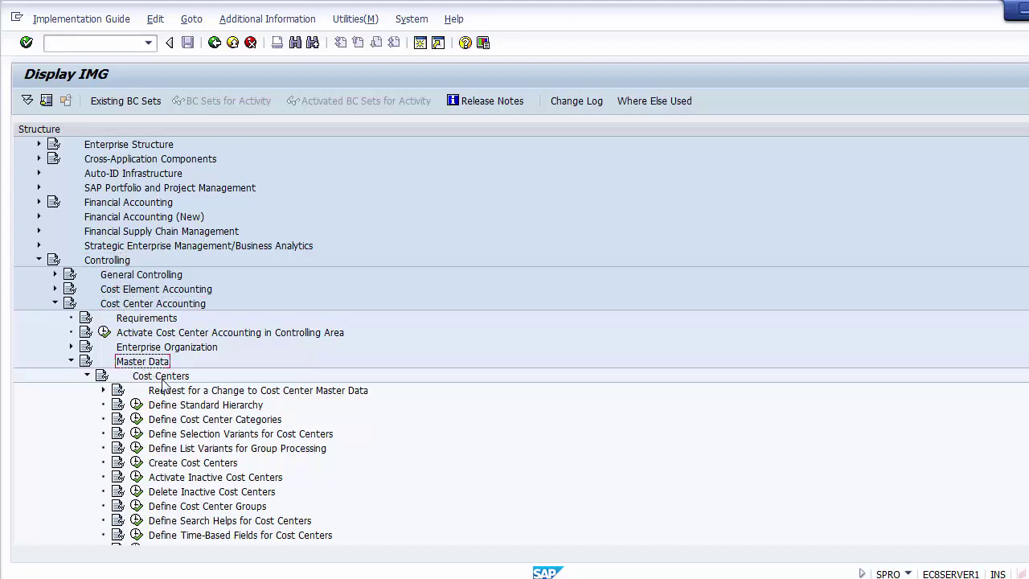
pyautogui.click(162, 381)
pyautogui.click(183, 408)
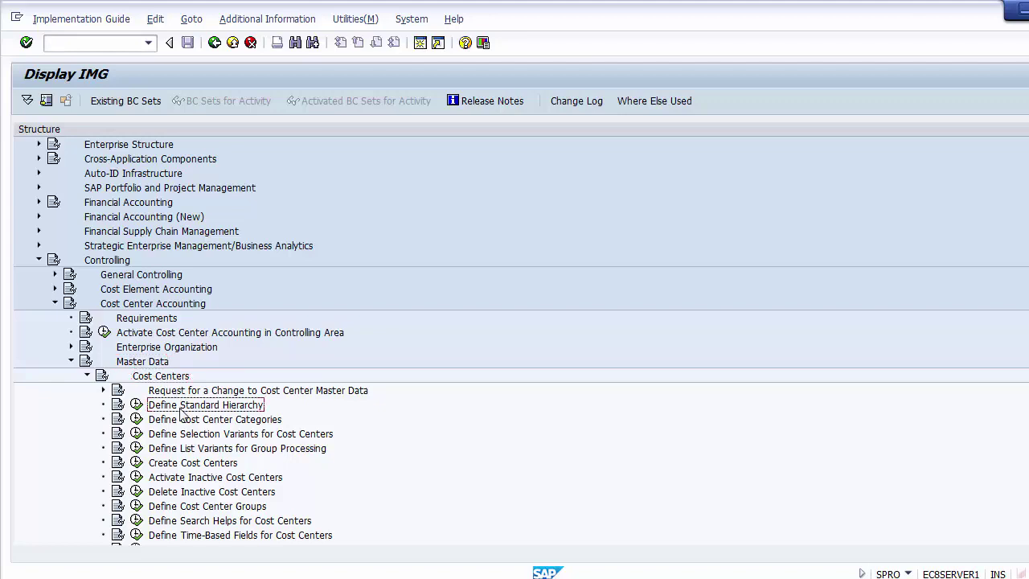
pyautogui.click(136, 407)
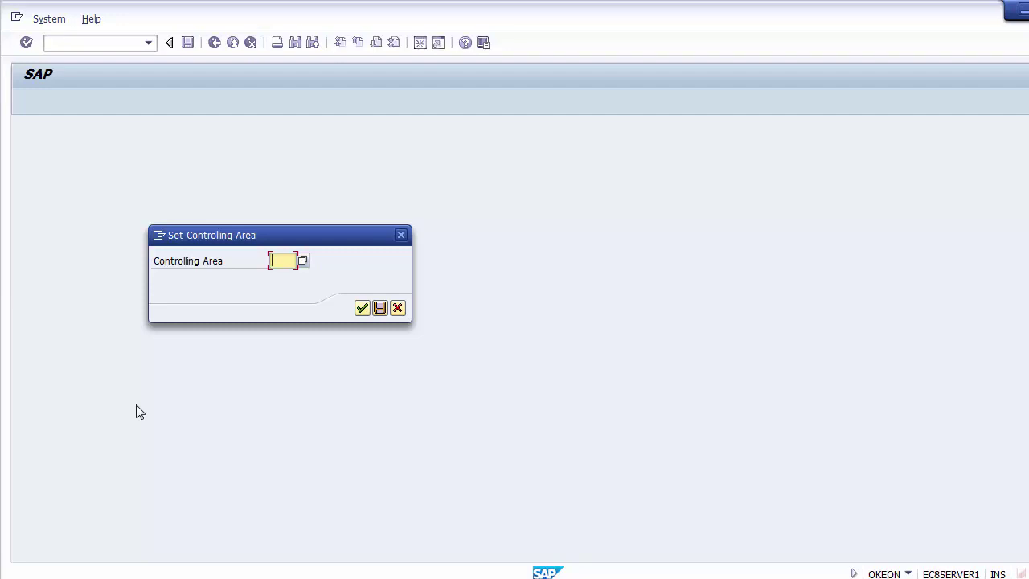
pyautogui.write('Z')
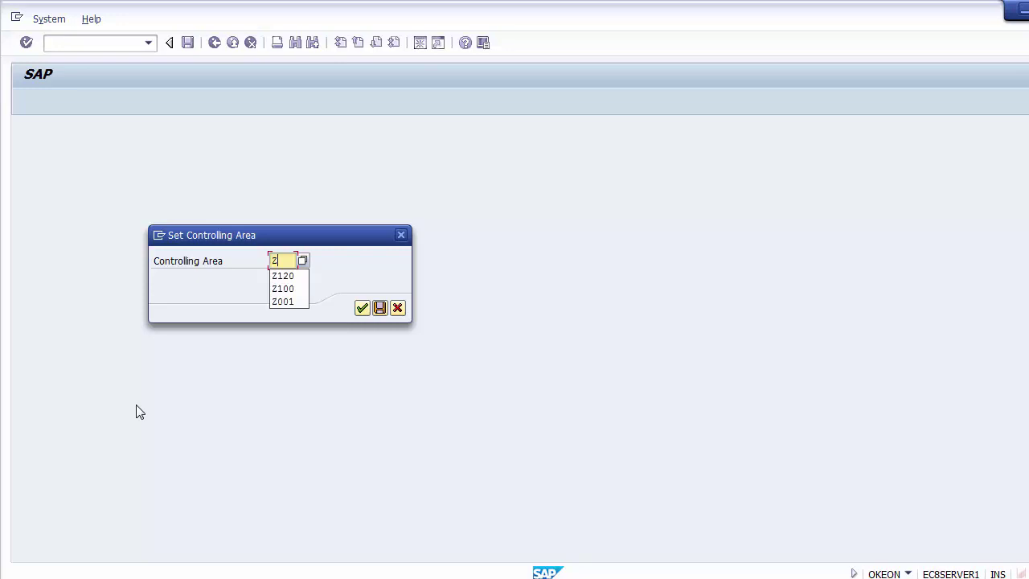
pyautogui.write('100')
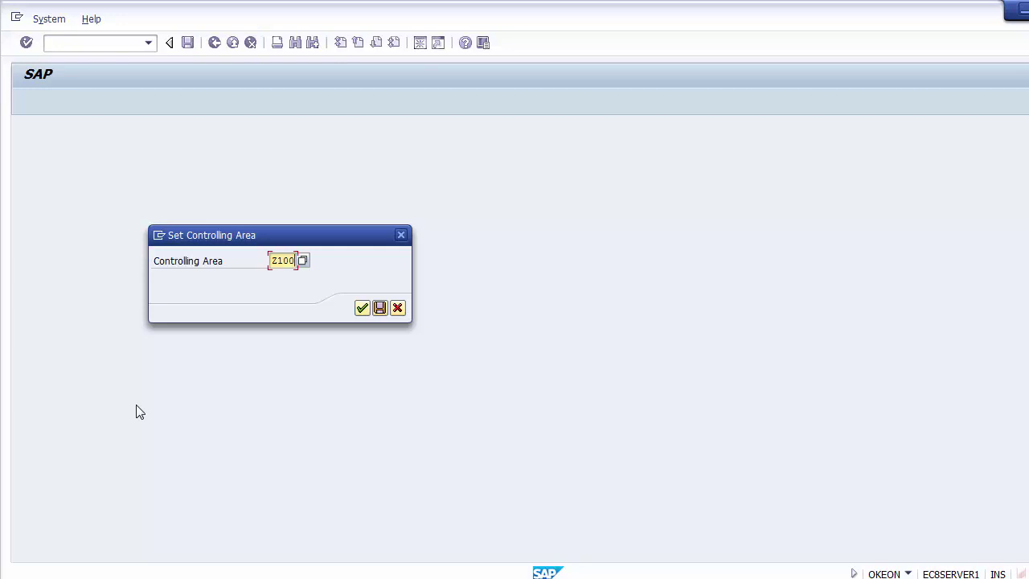
pyautogui.click(362, 312)
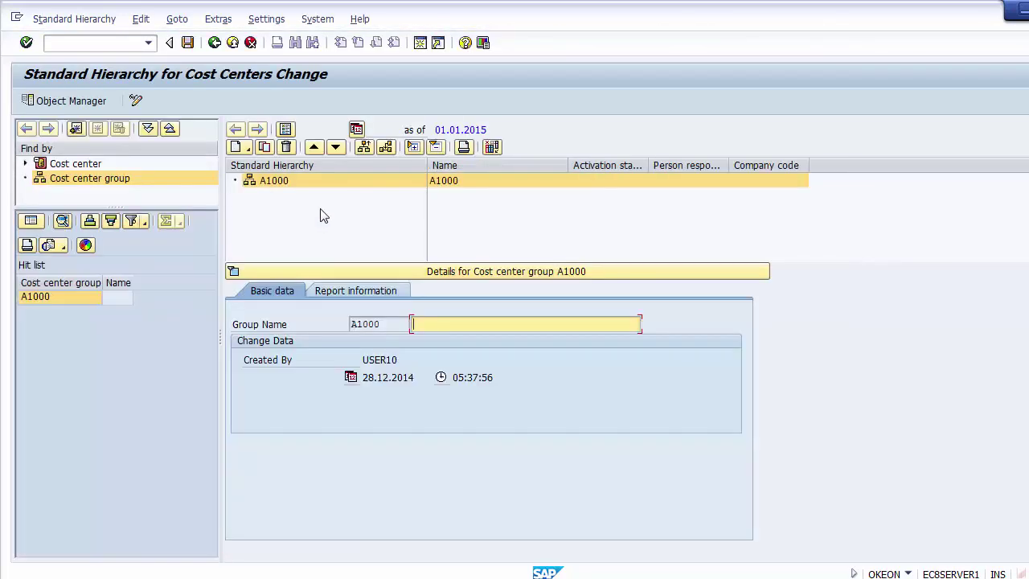
# Examine the top node A1000 and its name in the standard hierarchy for cost centers
pyautogui.click(495, 230)
pyautogui.click(278, 182)
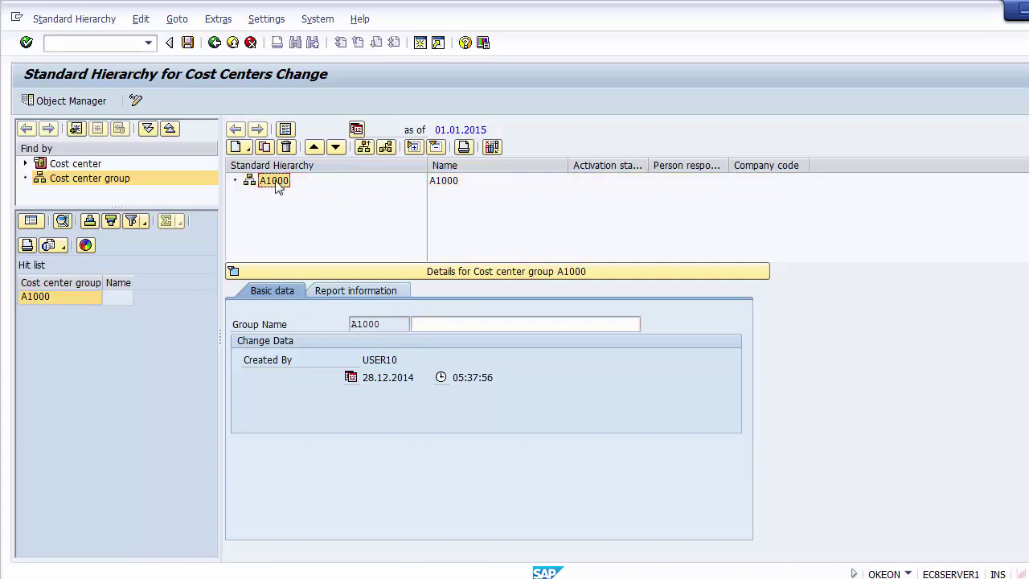
pyautogui.click(444, 182)
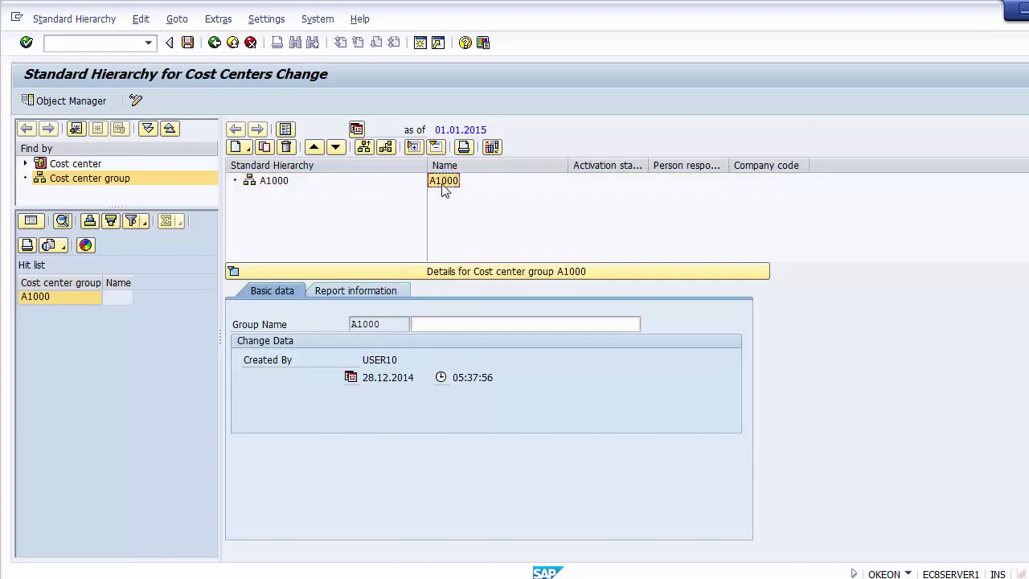
pyautogui.click(274, 184)
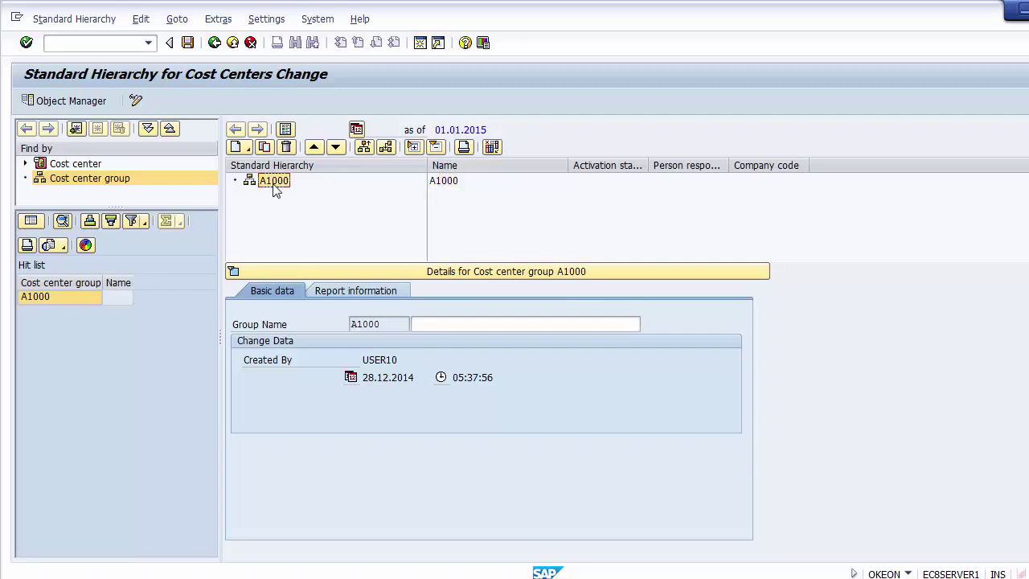
pyautogui.click(82, 44)
pyautogui.write('/')
pyautogui.click(273, 184)
pyautogui.click(441, 185)
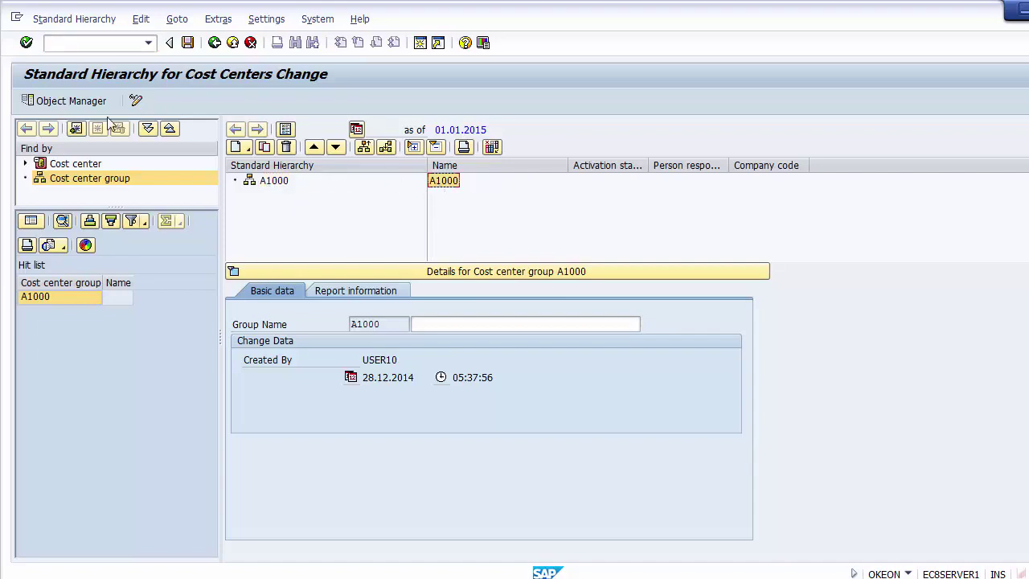
# Toggle the hierarchy to display mode and back to change mode, and view the options for creating objects under A1000
pyautogui.click(135, 102)
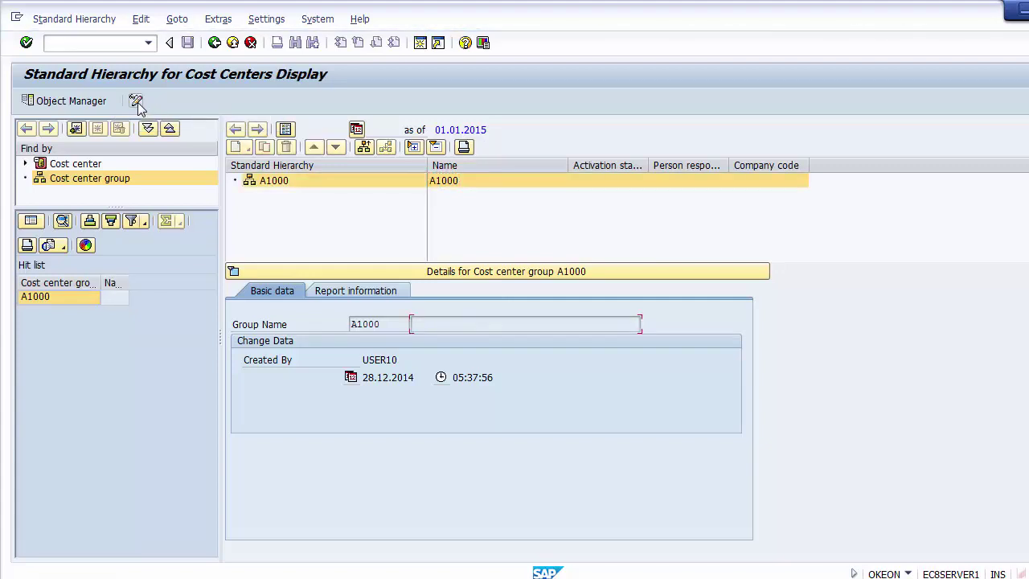
pyautogui.click(138, 103)
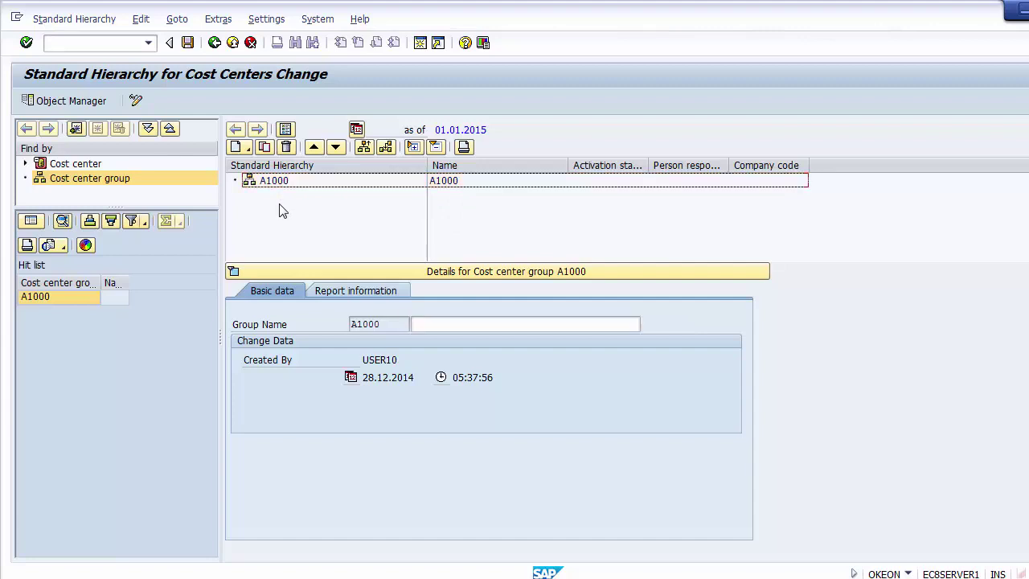
pyautogui.click(262, 182)
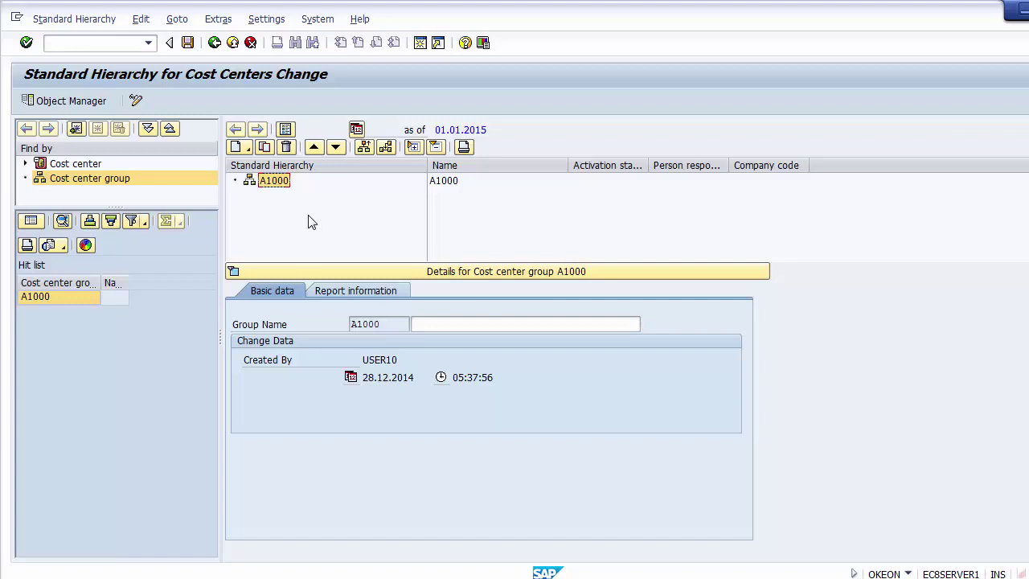
pyautogui.click(238, 153)
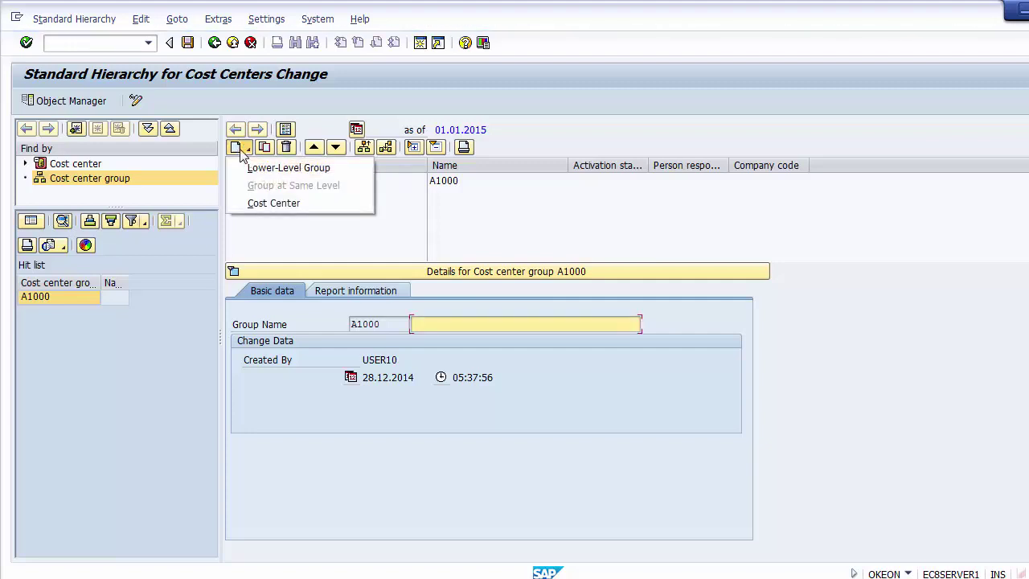
pyautogui.click(443, 239)
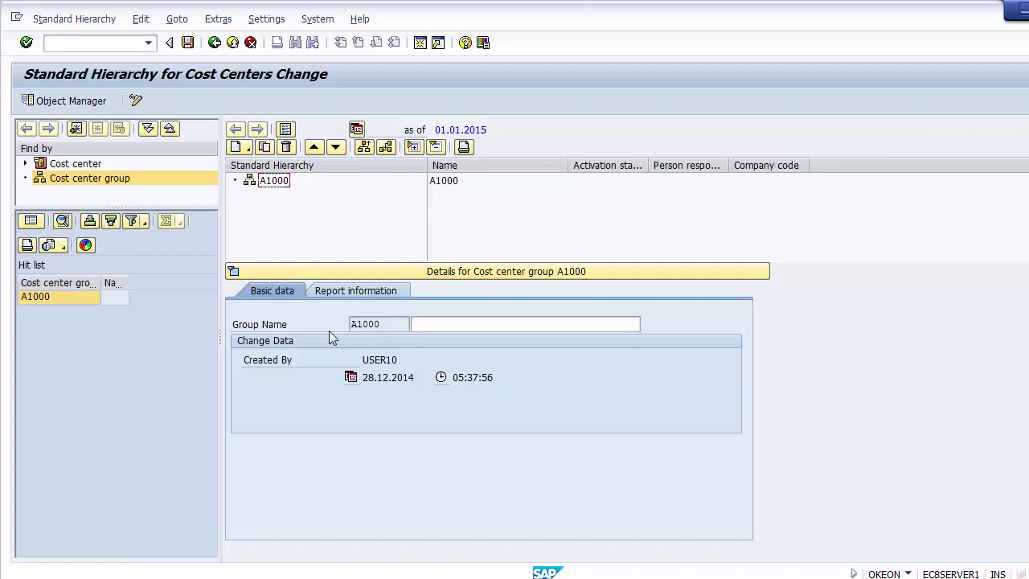
# Name group A1000 "Standard Hierarchy for Company code 1200", save the hierarchy and widen its Name column to show the full text
pyautogui.click(447, 185)
pyautogui.click(290, 181)
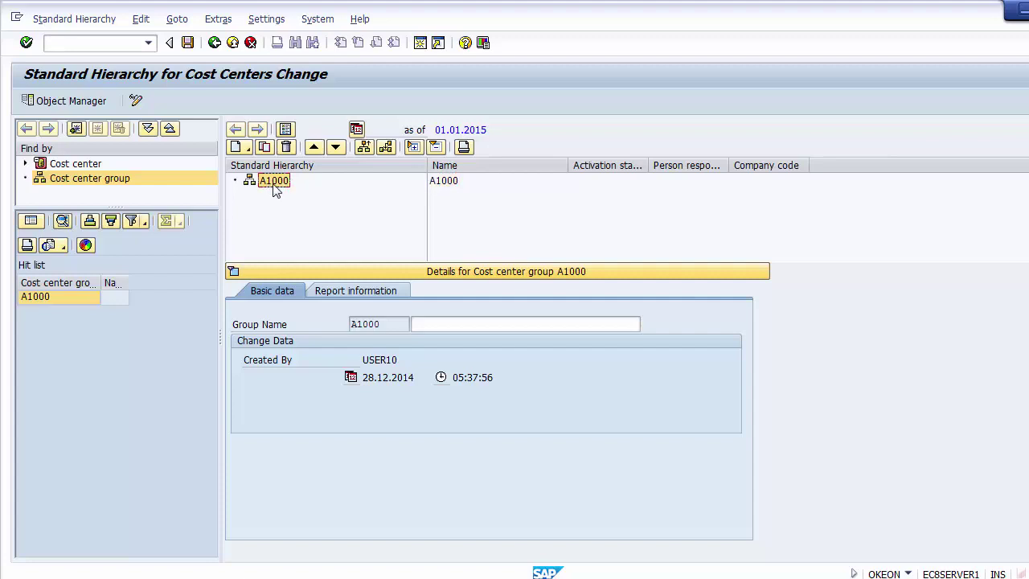
pyautogui.click(451, 324)
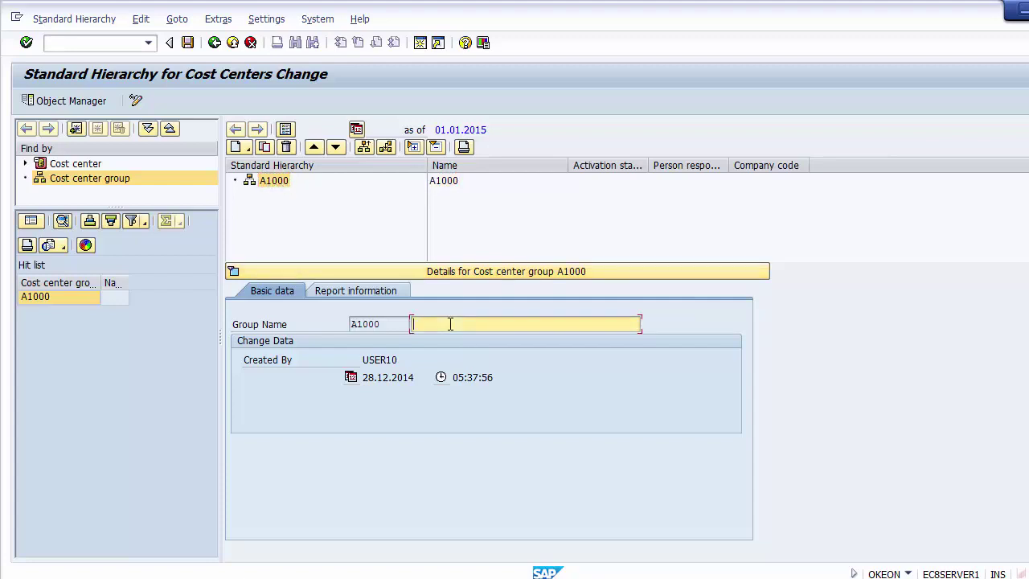
pyautogui.write('Standard Hierarchy for ')
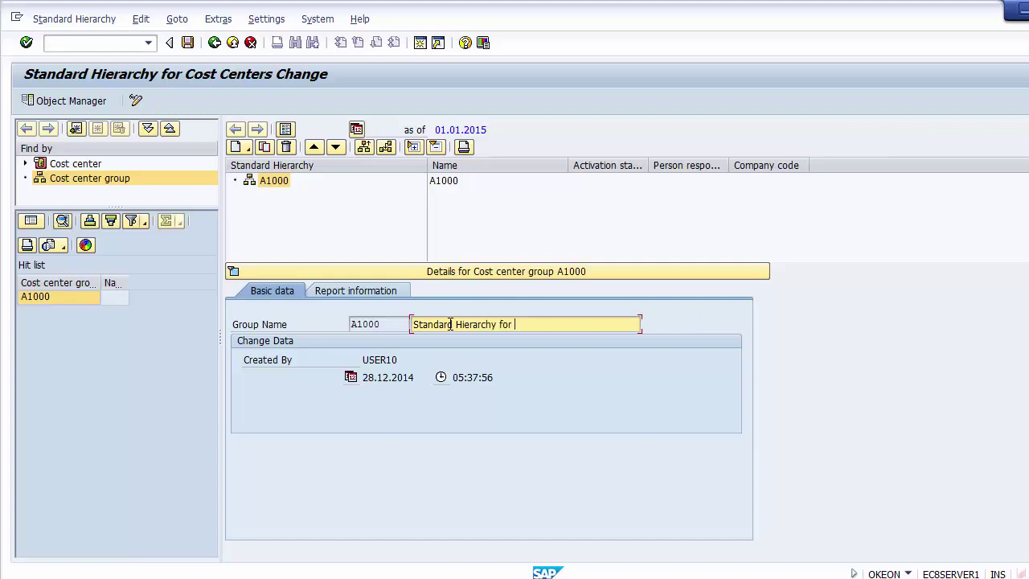
pyautogui.write('Company code 1200')
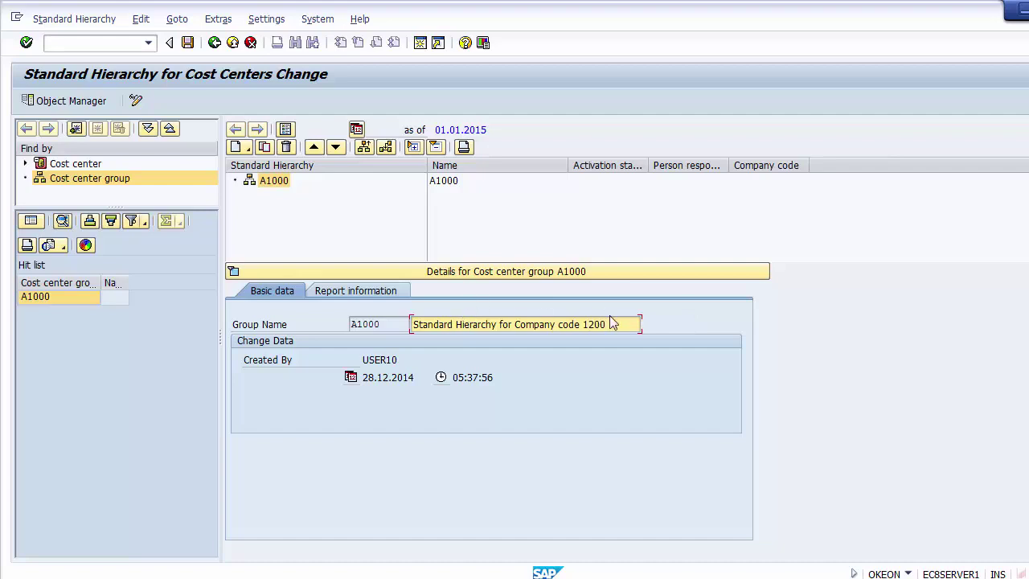
pyautogui.moveTo(615, 323); pyautogui.dragTo(412, 322)
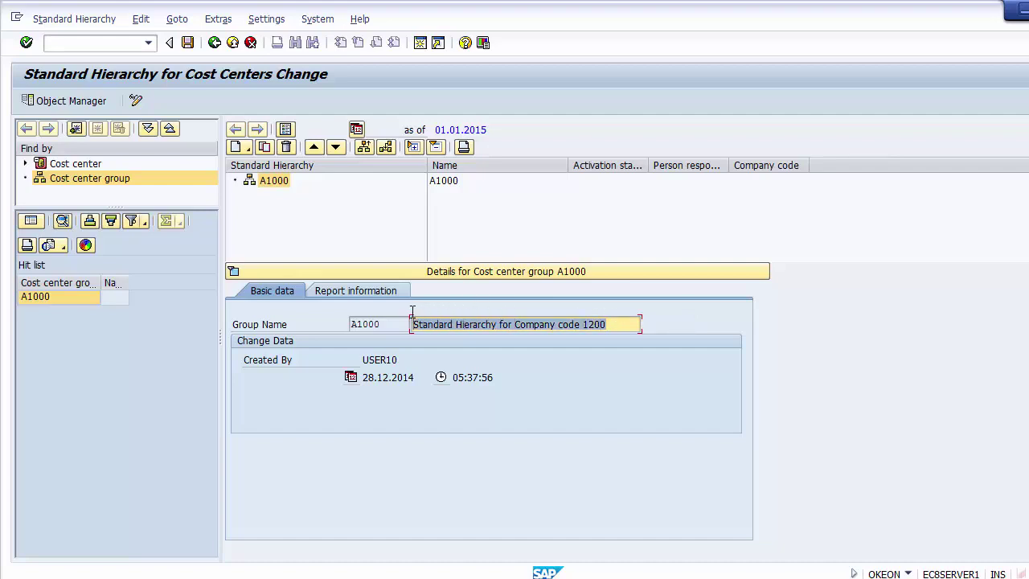
pyautogui.click(188, 42)
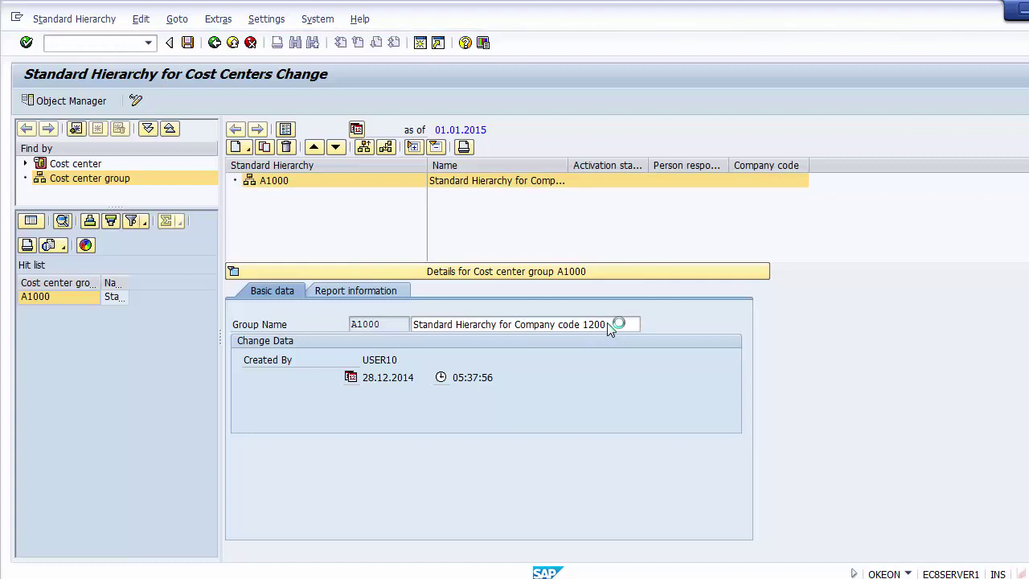
pyautogui.moveTo(567, 175); pyautogui.dragTo(693, 177)
pyautogui.click(631, 183)
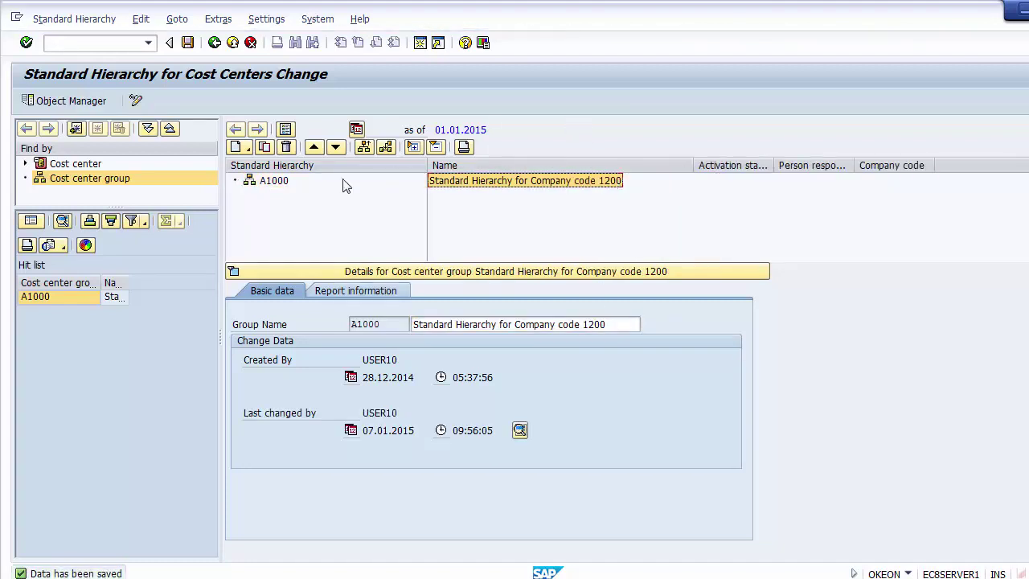
# Examine the basic data of group A1000, including its name, creator, creation date and time, and last-change date, and save the hierarchy
pyautogui.click(283, 181)
pyautogui.click(519, 183)
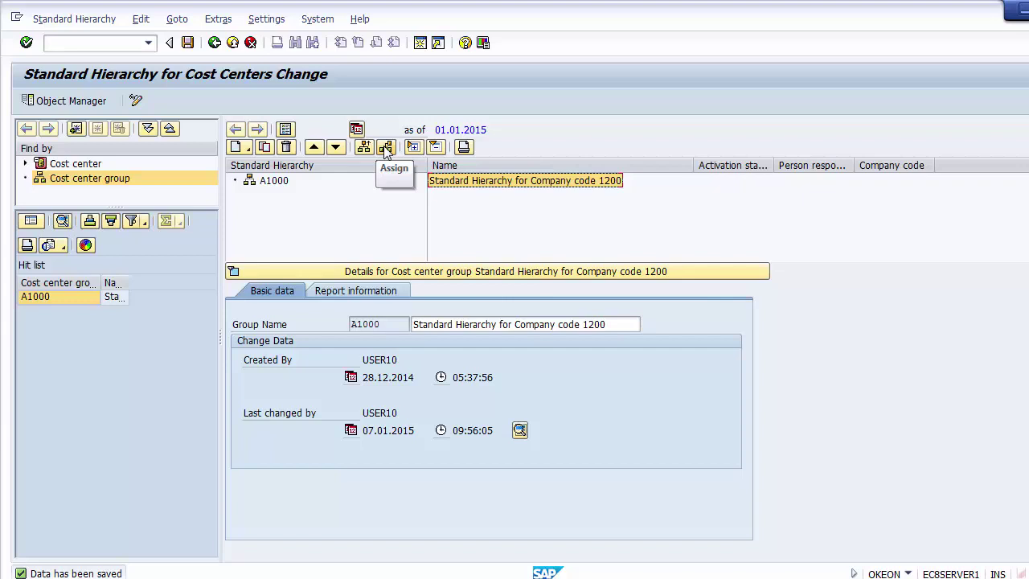
pyautogui.click(372, 220)
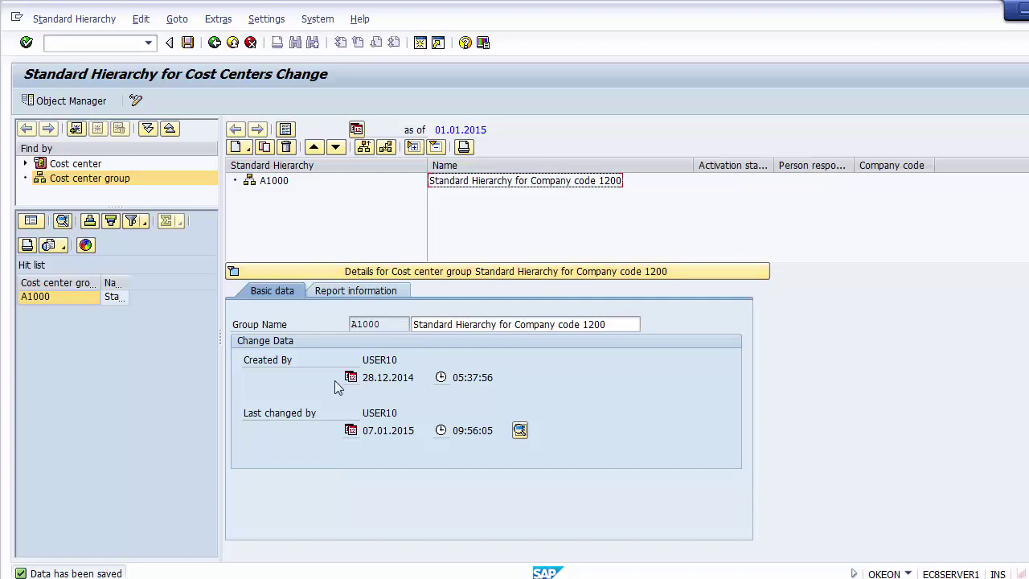
pyautogui.click(261, 328)
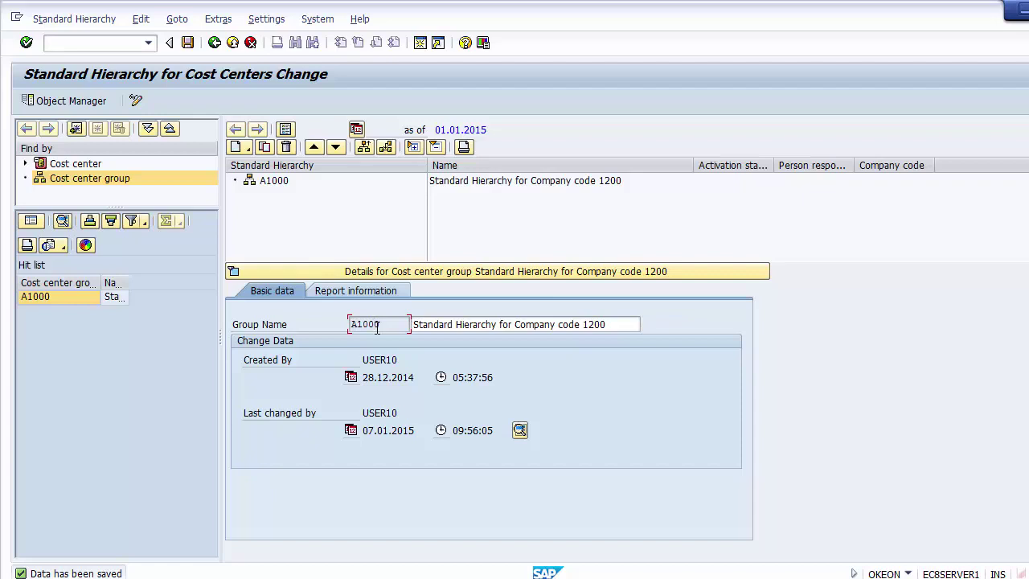
pyautogui.click(451, 325)
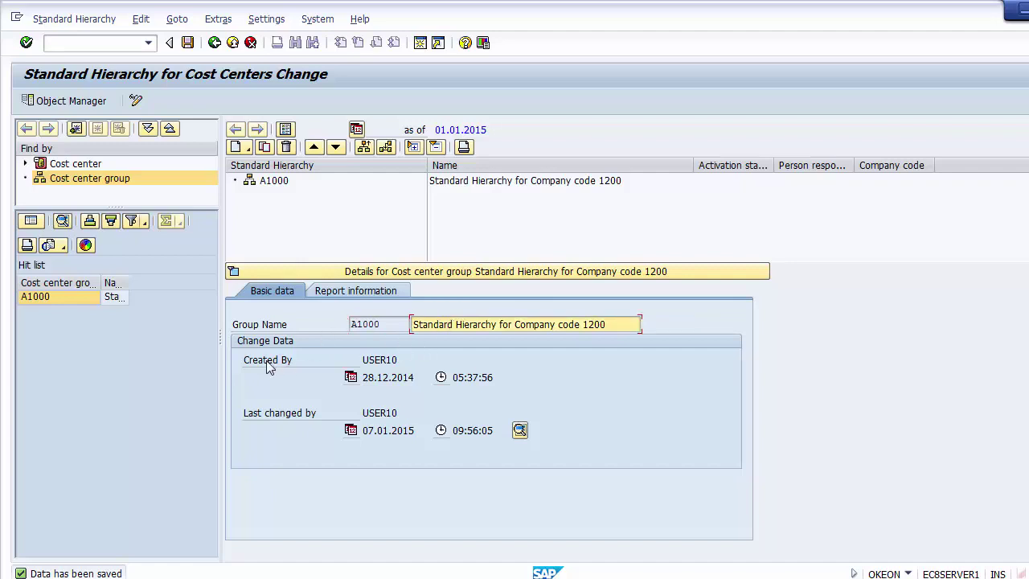
pyautogui.moveTo(363, 361); pyautogui.dragTo(425, 362)
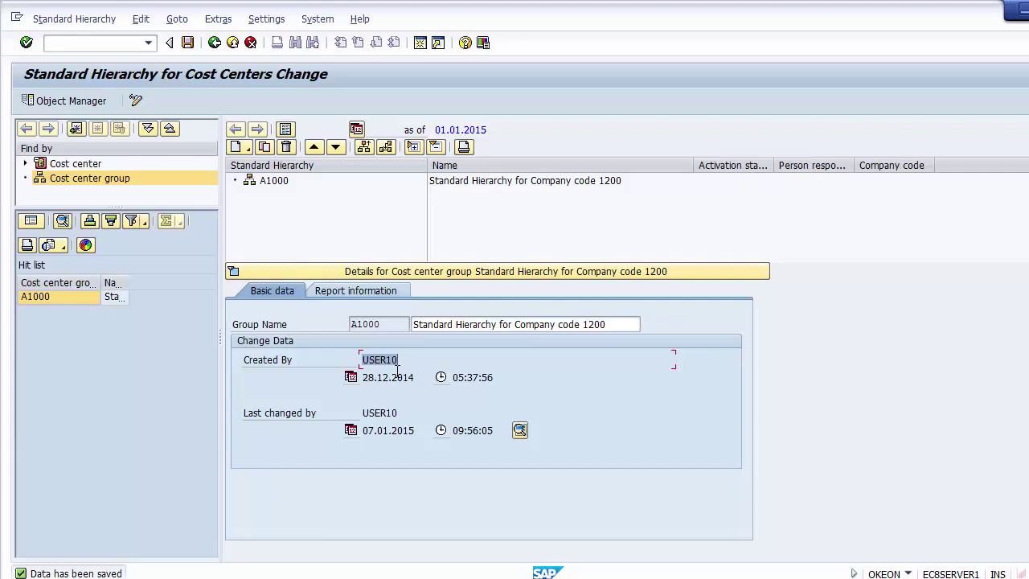
pyautogui.moveTo(363, 377); pyautogui.dragTo(538, 378)
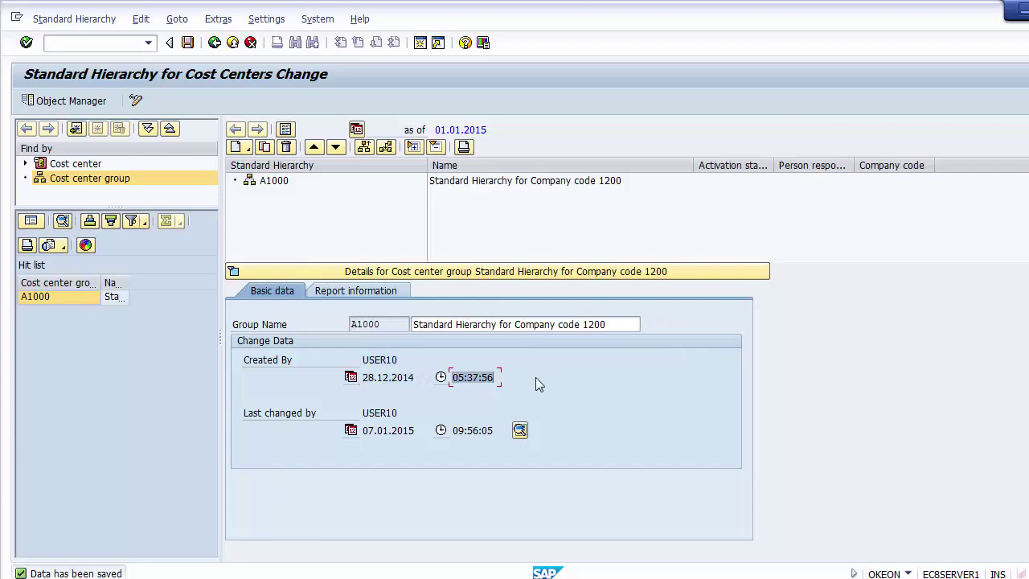
pyautogui.click(263, 415)
pyautogui.click(458, 327)
pyautogui.click(367, 430)
pyautogui.moveTo(367, 430); pyautogui.dragTo(440, 434)
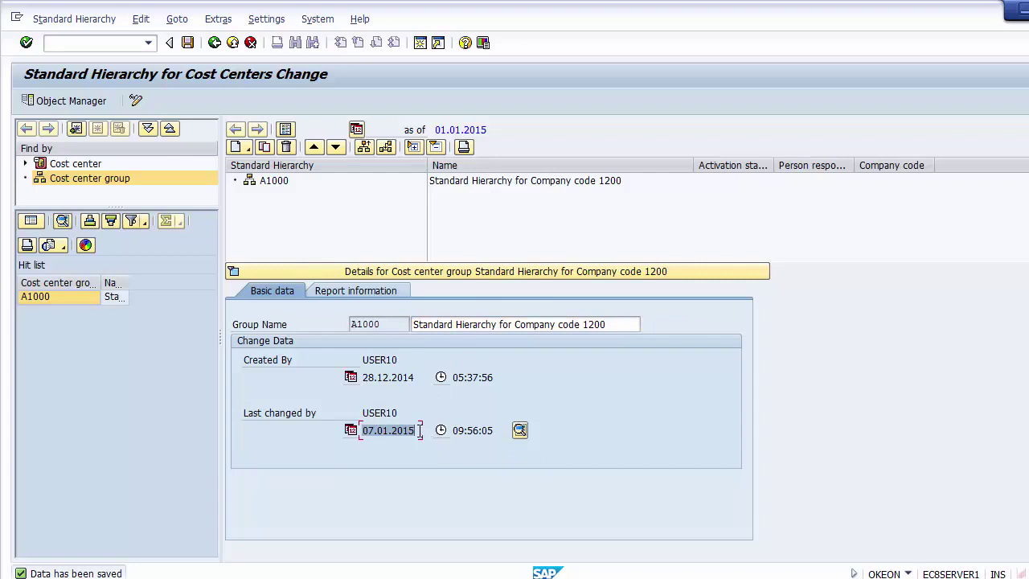
pyautogui.click(419, 431)
pyautogui.click(187, 43)
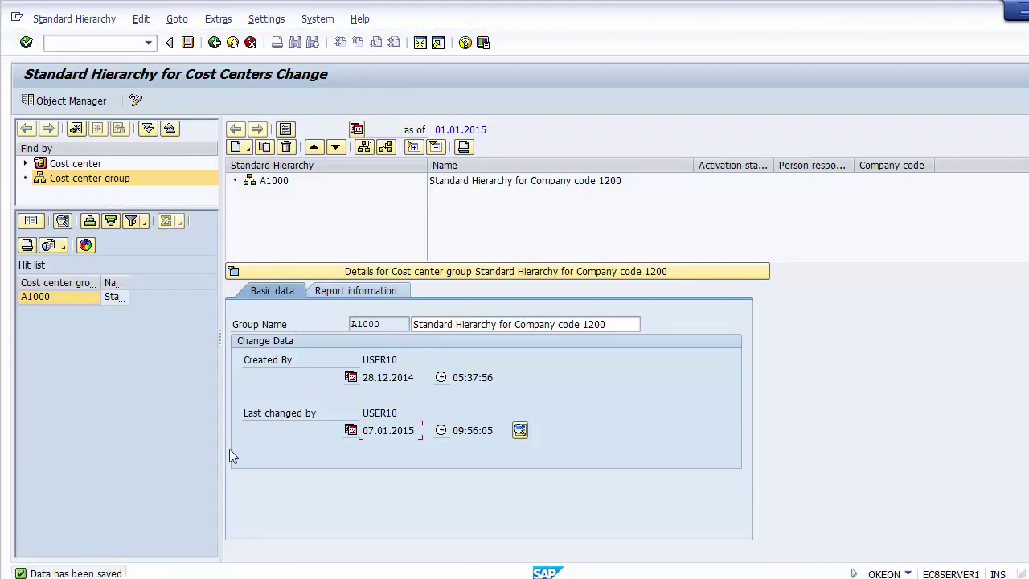
# Switch to the PowerPoint presentation, read its Cost Center Categories slide and return to SAP
pyautogui.click(167, 472)
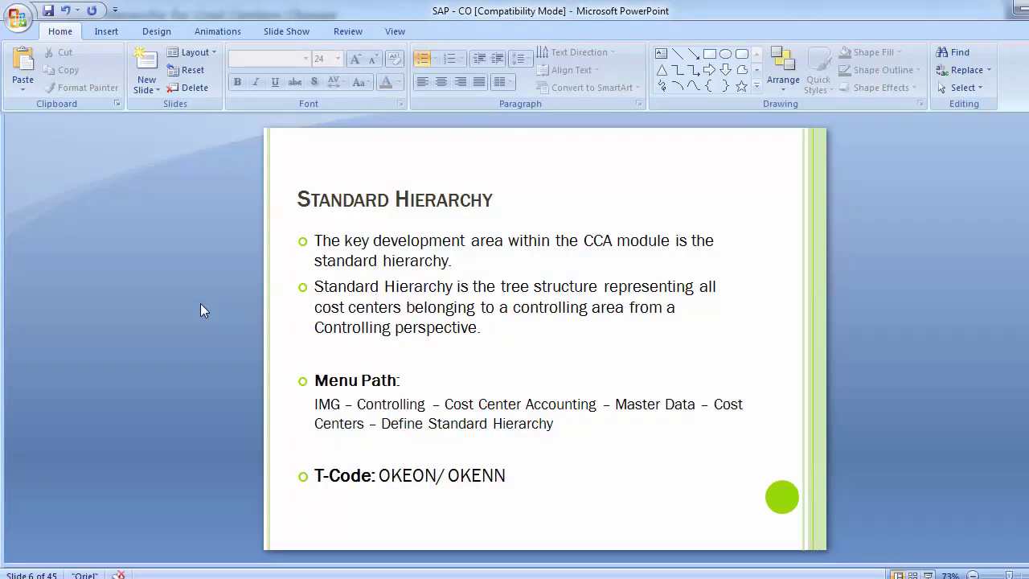
pyautogui.press('pagedown')
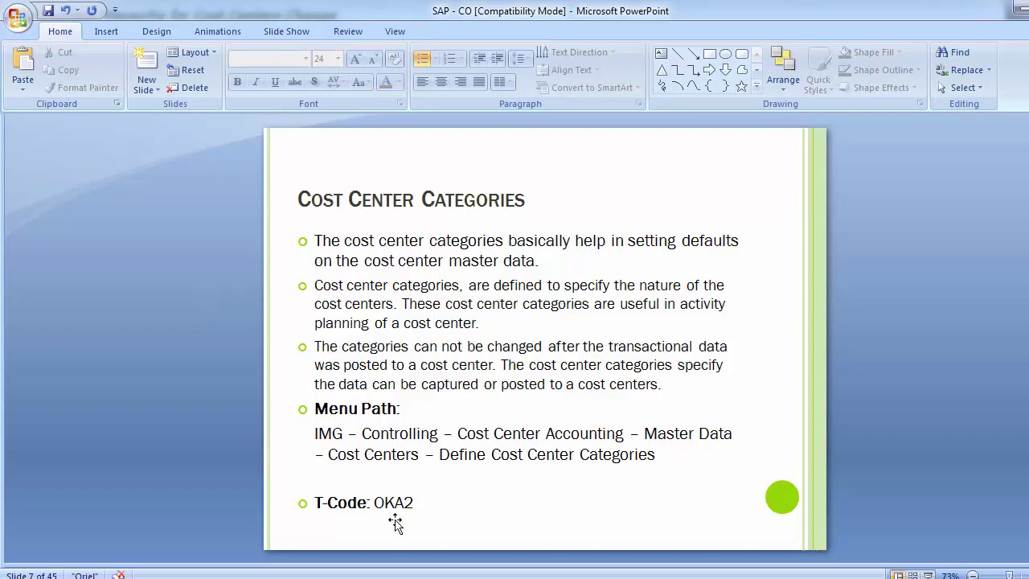
pyautogui.hotkey('alt', 'Tab')
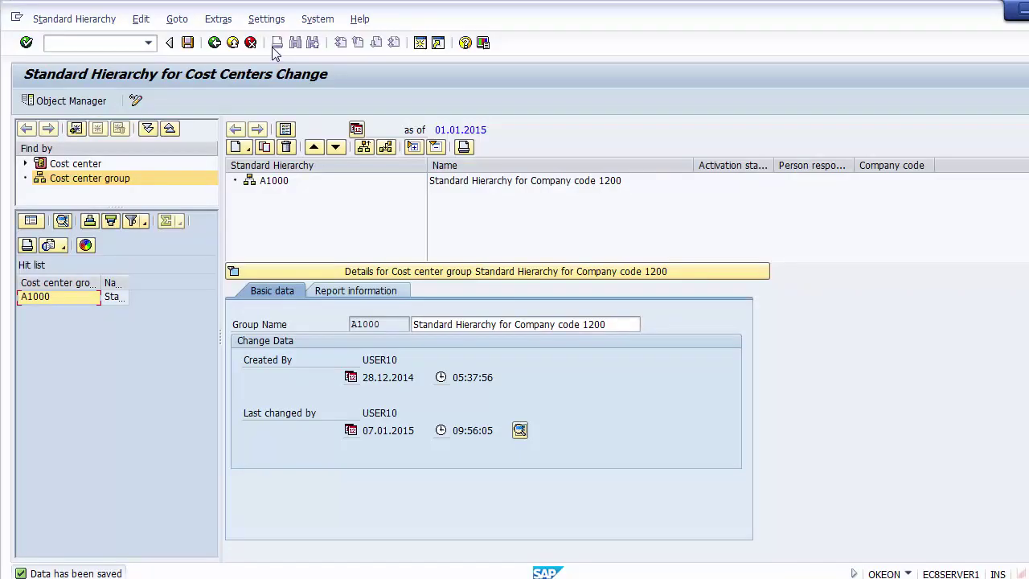
# Leave the standard hierarchy and execute Define Cost Center Categories under Cost Centers
pyautogui.click(214, 43)
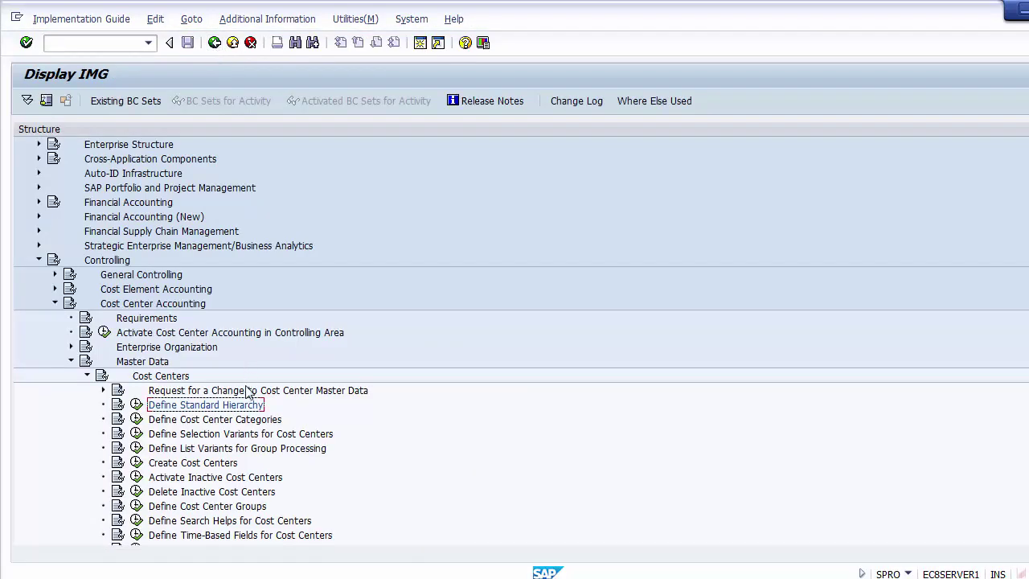
pyautogui.click(221, 421)
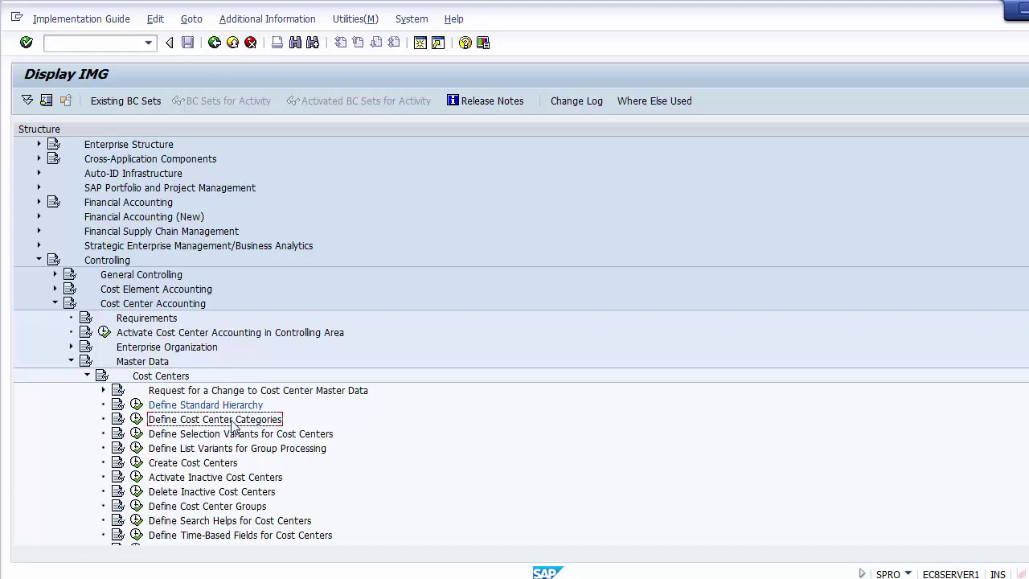
pyautogui.click(136, 419)
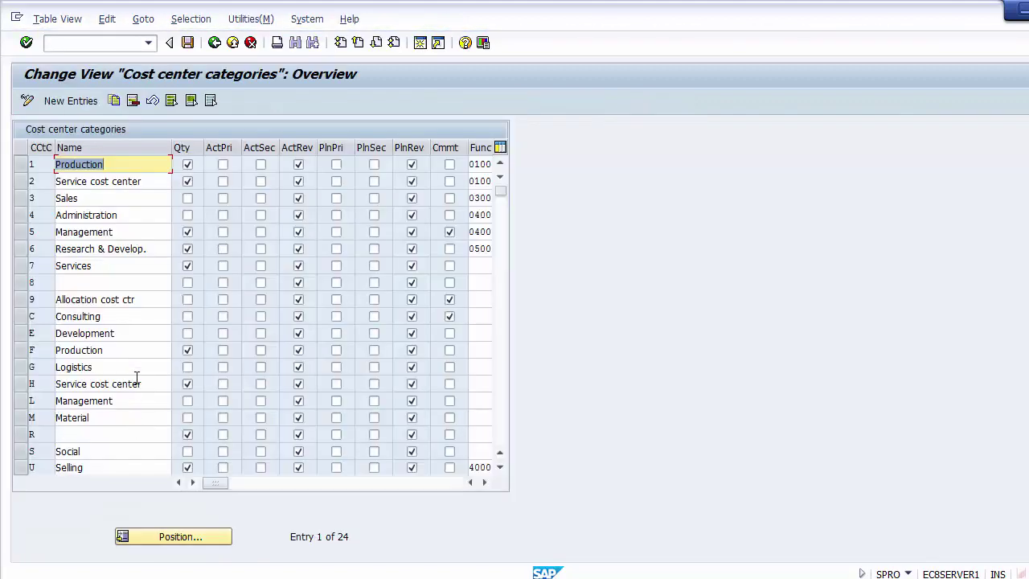
# Examine the category keys and names of the predefined cost center categories, from Production through Services
pyautogui.click(112, 181)
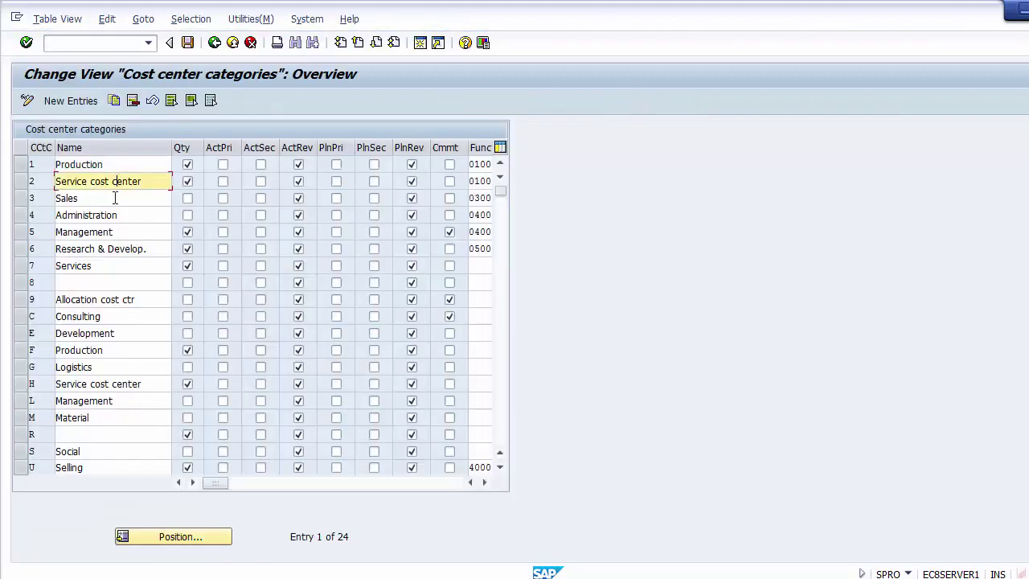
pyautogui.click(112, 266)
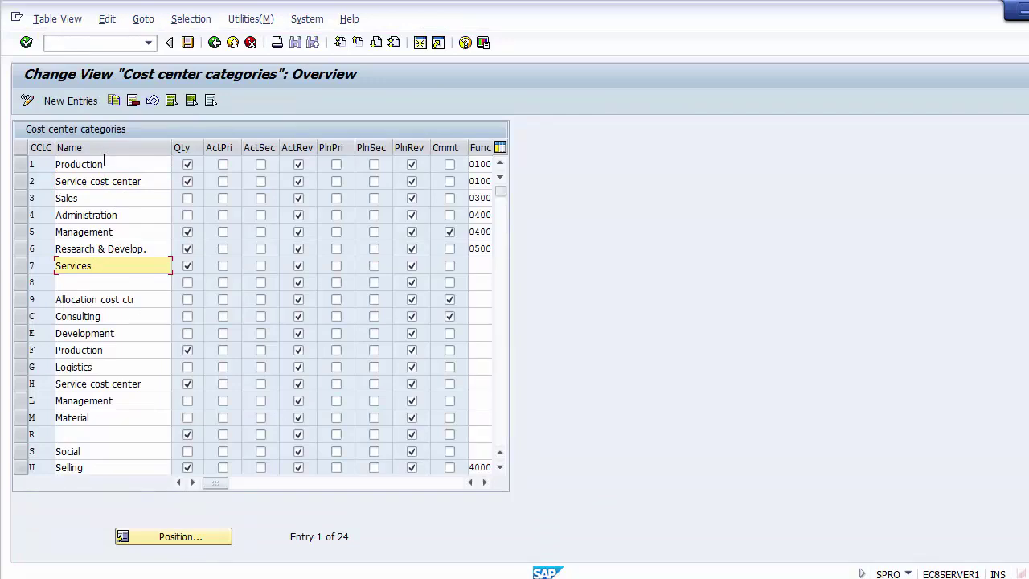
pyautogui.click(104, 164)
pyautogui.click(103, 181)
pyautogui.click(107, 201)
pyautogui.click(107, 216)
pyautogui.click(110, 233)
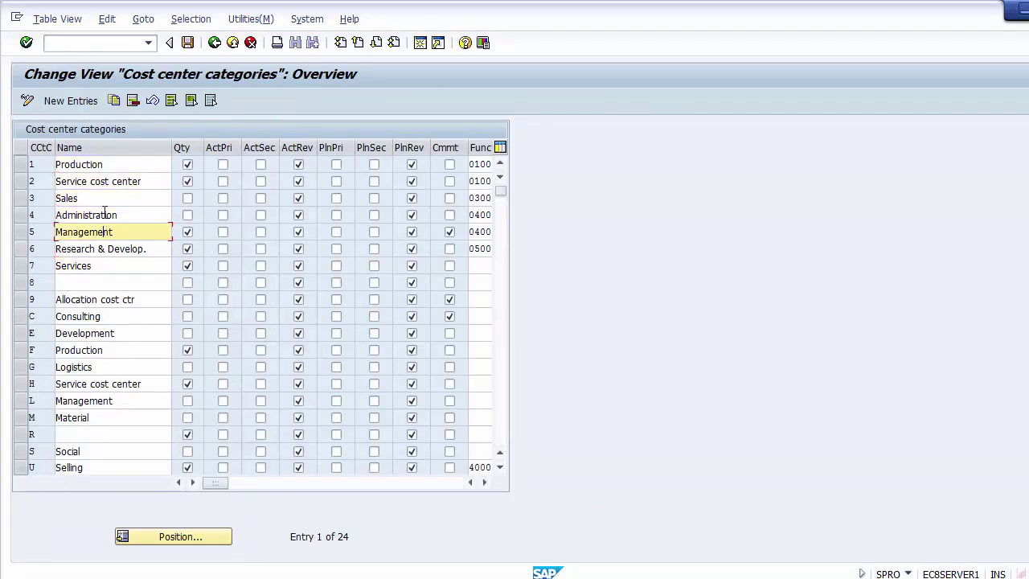
pyautogui.click(96, 164)
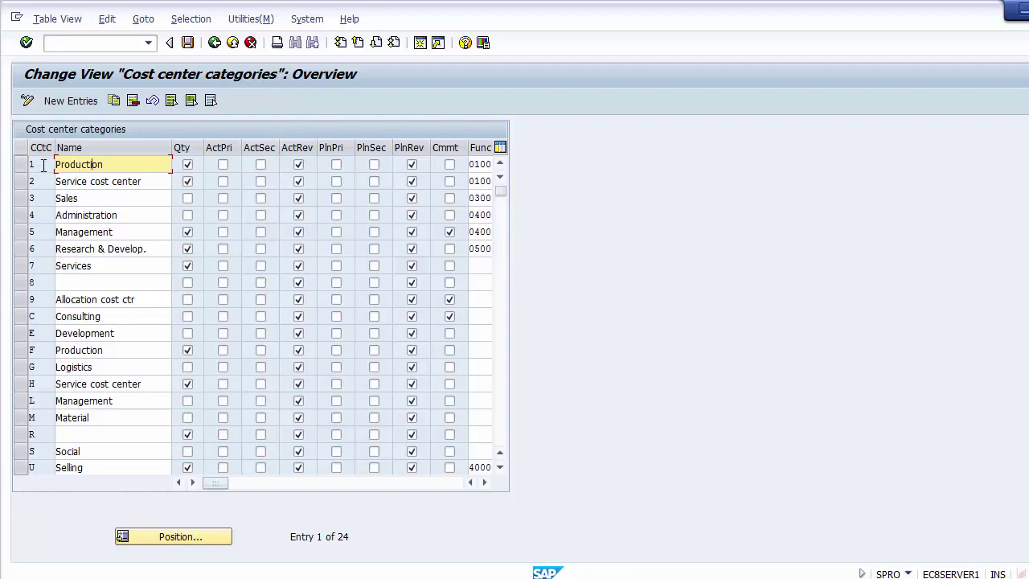
pyautogui.click(40, 165)
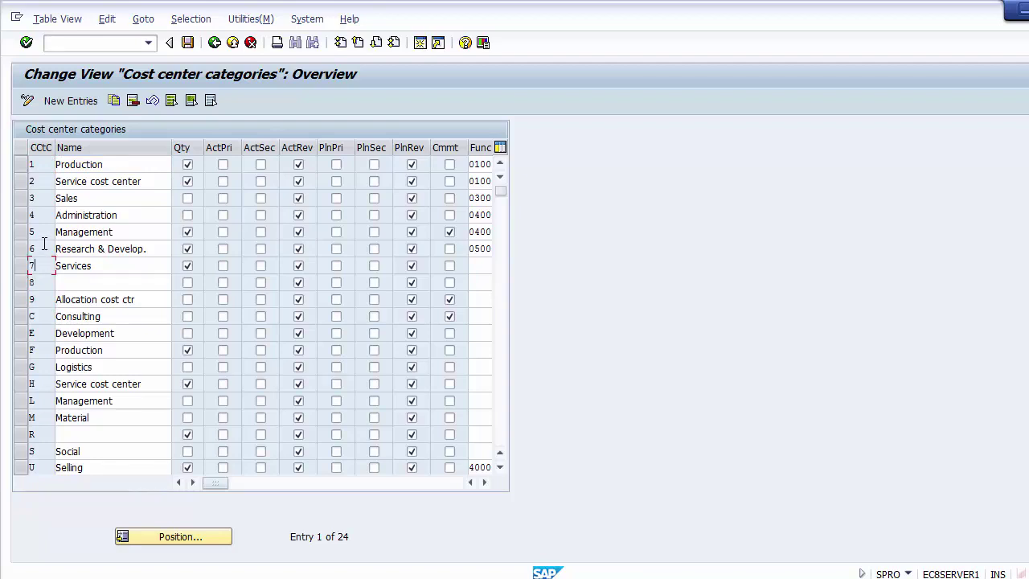
pyautogui.click(45, 215)
pyautogui.click(45, 162)
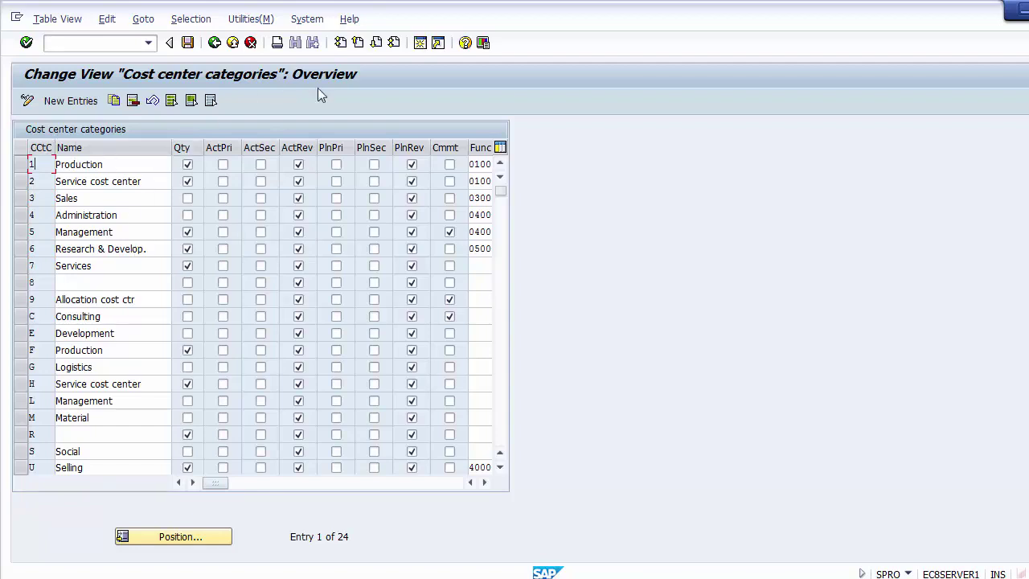
# Create a new cost center category with key A and the name Logistics
pyautogui.click(69, 107)
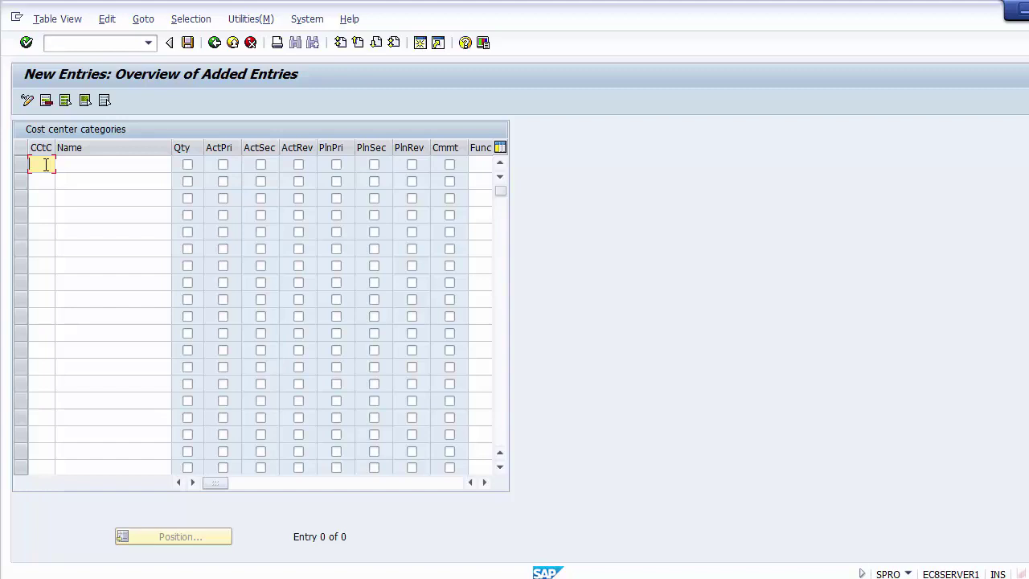
pyautogui.write('A')
pyautogui.click(86, 164)
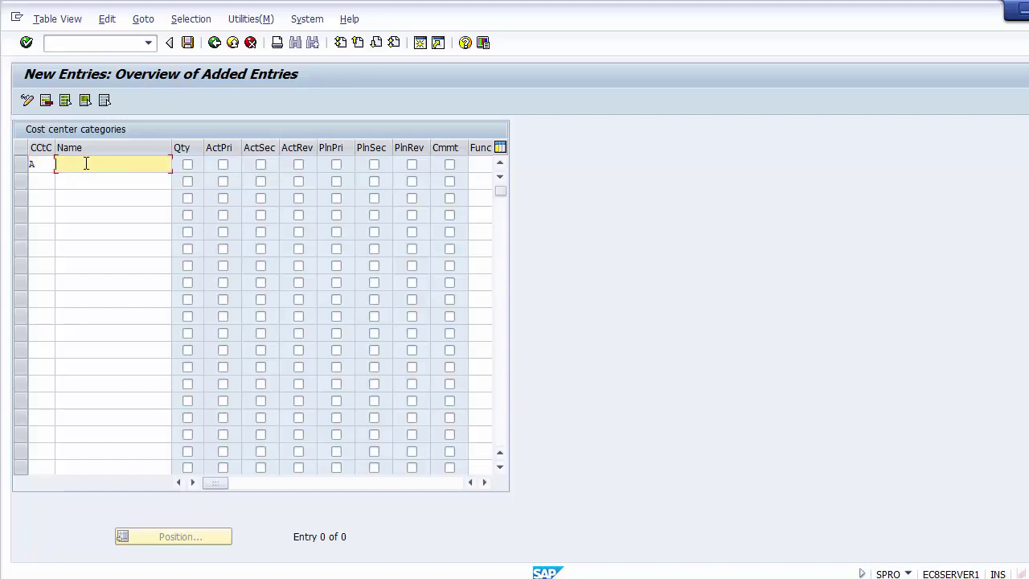
pyautogui.write('Logistics')
# Activate the Qty, ActRev and PlnRev indicators for the Logistics category
pyautogui.click(187, 165)
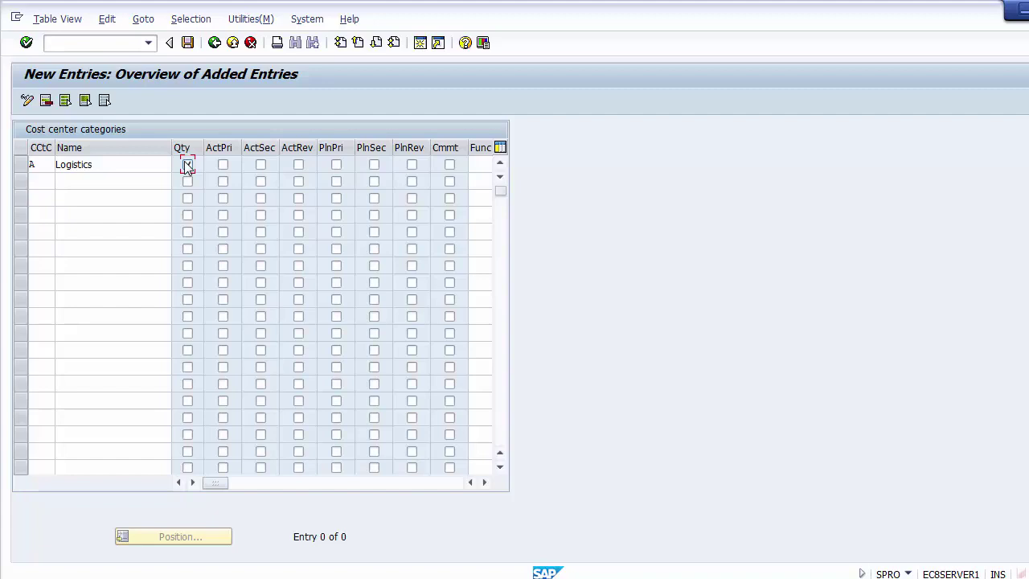
pyautogui.click(187, 164)
pyautogui.click(224, 166)
pyautogui.click(298, 166)
pyautogui.click(336, 165)
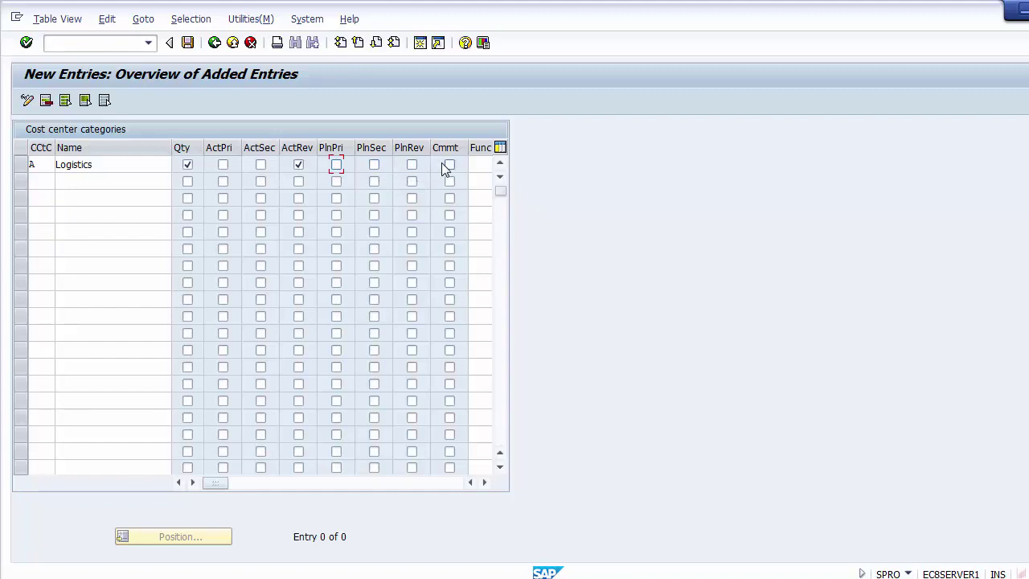
pyautogui.click(298, 168)
pyautogui.click(412, 166)
# Open the list of possible functional areas for the Logistics cost center category
pyautogui.click(485, 483)
pyautogui.click(485, 483)
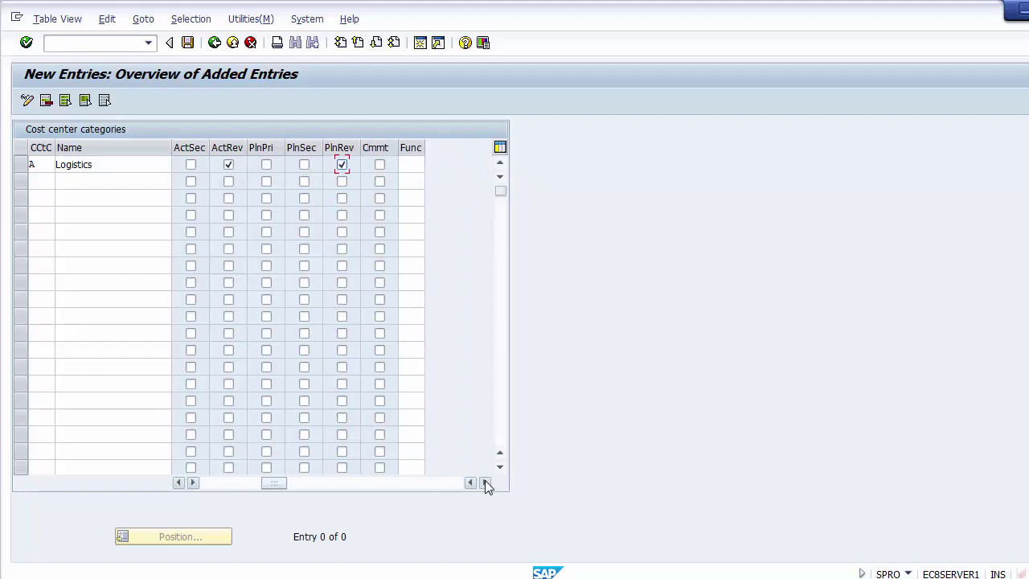
pyautogui.click(417, 164)
pyautogui.press('F4')
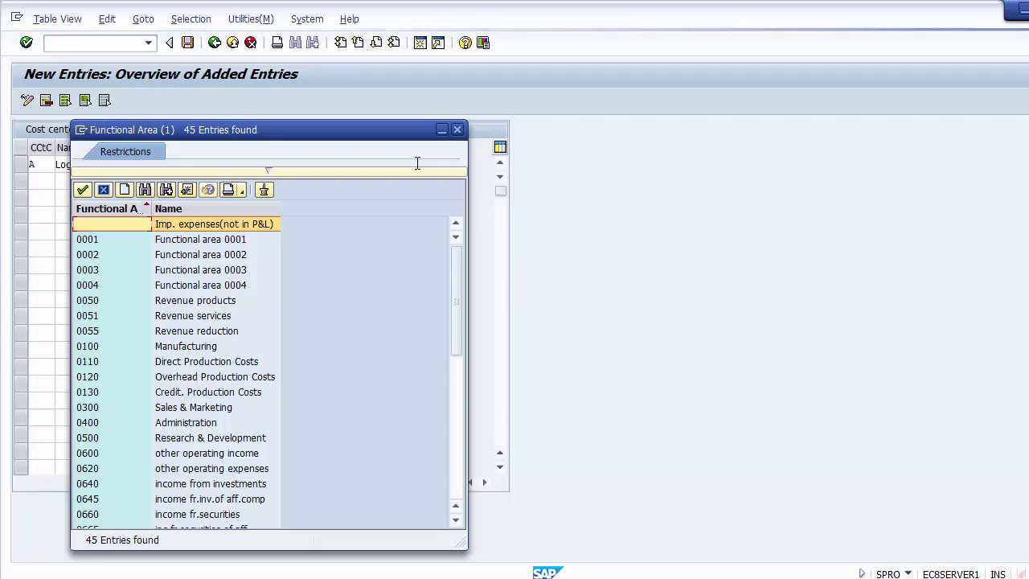
# Examine the available functional areas and their names through 5400 Patient Care, then go back to 0100 Manufacturing
pyautogui.press('Down')
pyautogui.press('Down')
pyautogui.press('Down')
pyautogui.press('Down')
pyautogui.press('Down')
pyautogui.press('Down')
pyautogui.press('Down')
pyautogui.press('Down')
pyautogui.press('Down')
pyautogui.press('Down')
pyautogui.press('Down')
pyautogui.press('Down')
pyautogui.press('Down')
pyautogui.press('Down')
pyautogui.press('Down')
pyautogui.press('Down')
pyautogui.press('Down')
pyautogui.press('Down')
pyautogui.press('Down')
pyautogui.press('Down')
pyautogui.press('Down')
pyautogui.press('Down')
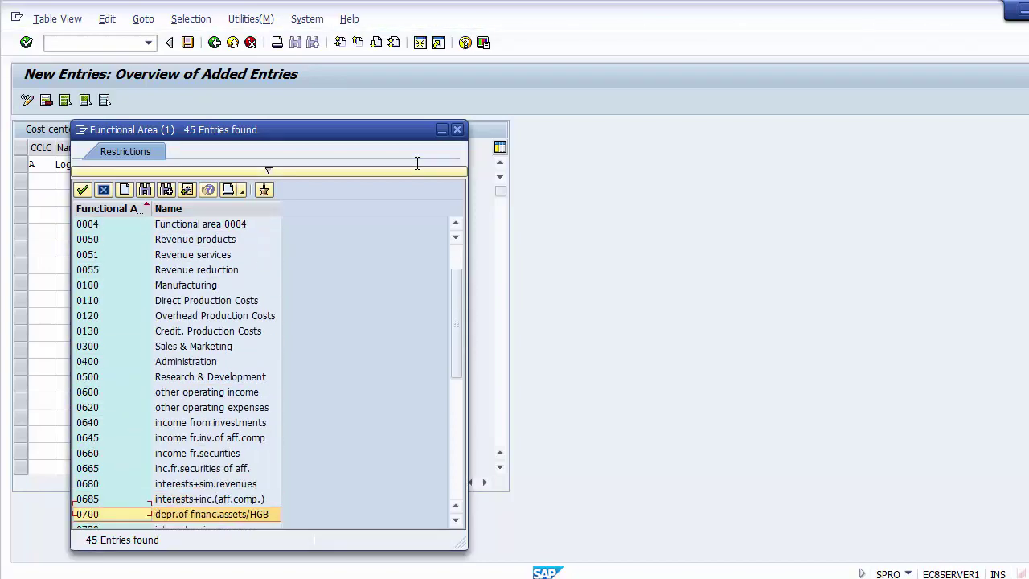
pyautogui.press('Up')
pyautogui.press('Up')
pyautogui.press('Up')
pyautogui.press('Up')
pyautogui.press('Up')
pyautogui.press('Up')
pyautogui.press('Up')
pyautogui.press('Up')
pyautogui.press('Up')
pyautogui.press('Up')
pyautogui.press('Up')
pyautogui.press('Up')
pyautogui.press('Up')
pyautogui.press('Up')
pyautogui.press('Up')
pyautogui.press('Up')
pyautogui.press('Up')
pyautogui.press('Up')
pyautogui.press('Up')
pyautogui.press('Up')
pyautogui.press('Up')
pyautogui.press('Up')
pyautogui.press('Up')
pyautogui.press('Up')
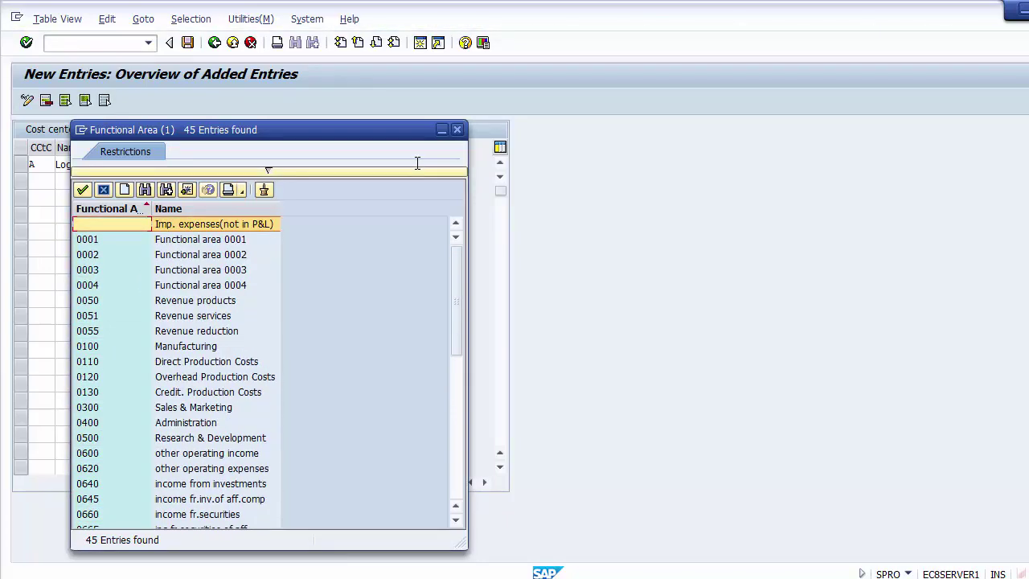
pyautogui.press('Down')
pyautogui.press('Down')
pyautogui.press('Down')
pyautogui.press('Down')
pyautogui.press('Down')
pyautogui.press('Down')
pyautogui.press('Down')
pyautogui.press('Down')
pyautogui.press('Down')
pyautogui.press('Down')
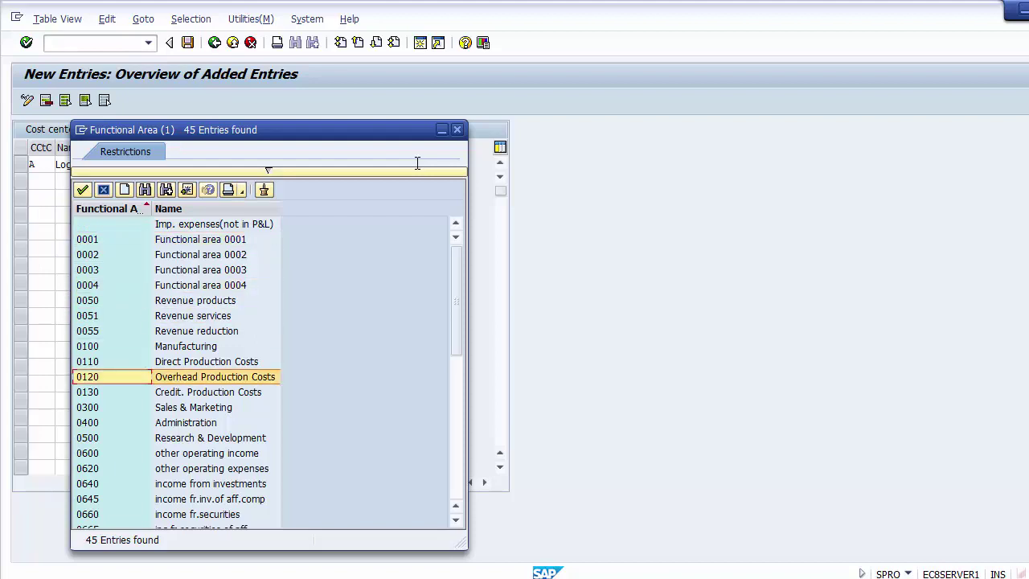
pyautogui.press('Down')
pyautogui.press('Down')
pyautogui.press('Down')
pyautogui.press('Down')
pyautogui.press('Down')
pyautogui.press('Down')
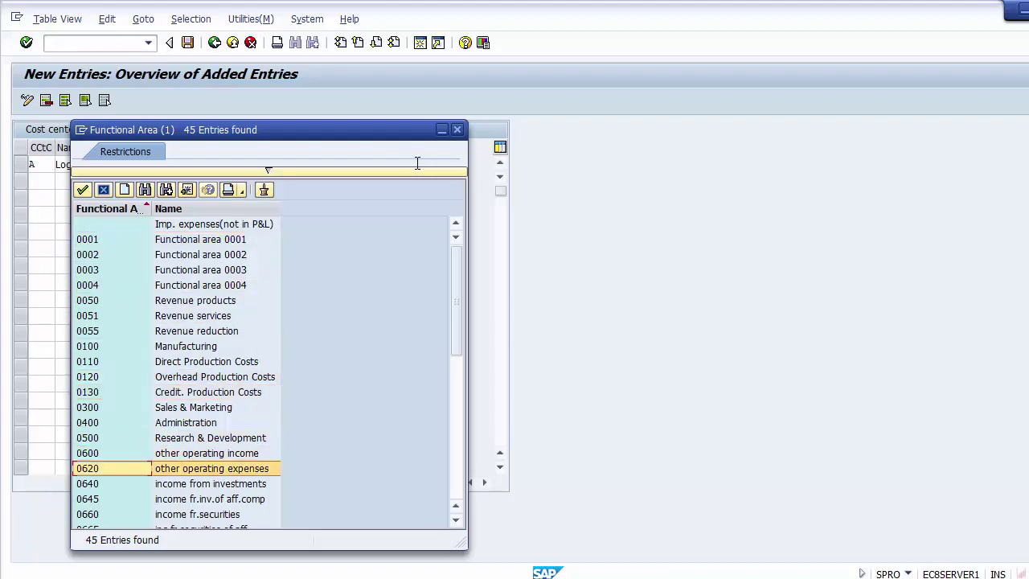
pyautogui.press('Up')
pyautogui.press('Up')
pyautogui.press('Up')
pyautogui.press('Up')
pyautogui.press('Up')
pyautogui.press('Up')
pyautogui.press('Up')
pyautogui.press('Up')
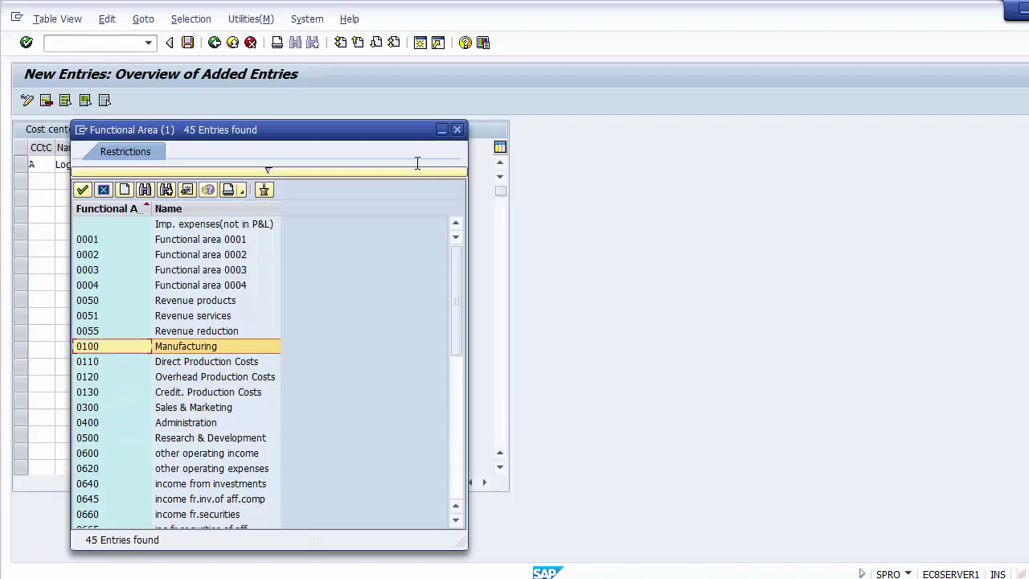
pyautogui.press('Up')
pyautogui.press('Up')
pyautogui.press('Down')
pyautogui.press('Down')
pyautogui.press('Down')
pyautogui.press('Down')
pyautogui.press('Down')
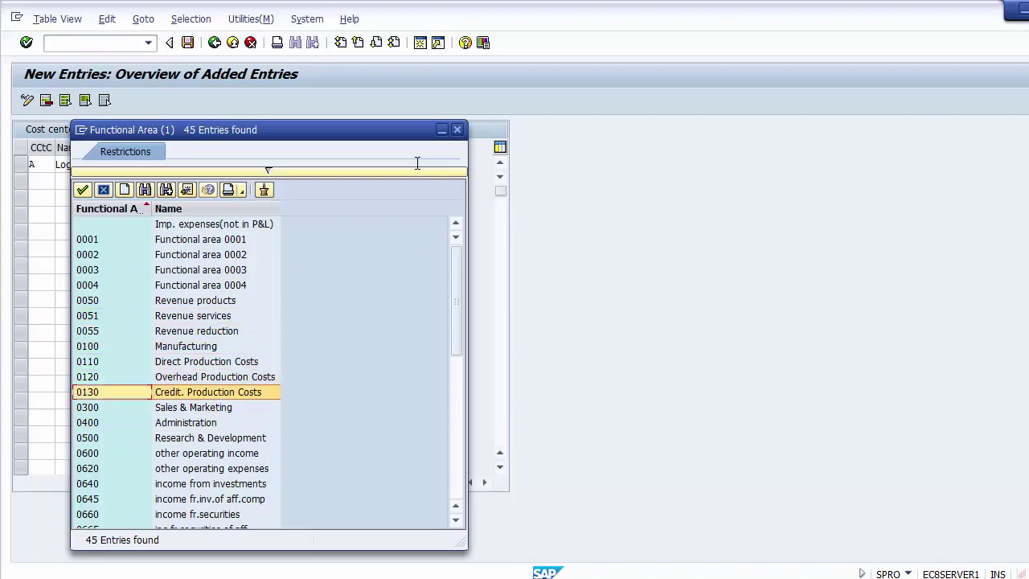
pyautogui.press('Down')
pyautogui.press('Down')
pyautogui.press('Down')
pyautogui.press('Down')
pyautogui.press('Down')
pyautogui.press('Down')
pyautogui.press('Down')
pyautogui.press('Down')
pyautogui.press('Down')
pyautogui.press('Down')
pyautogui.press('Down')
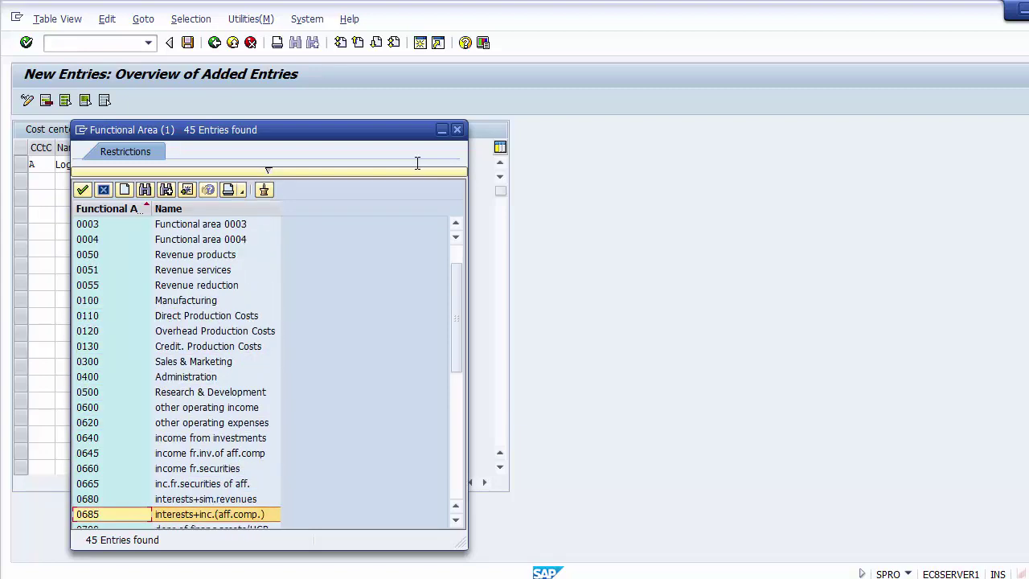
pyautogui.press('Down')
pyautogui.press('Down')
pyautogui.press('Down')
pyautogui.press('Down')
pyautogui.press('Down')
pyautogui.press('Down')
pyautogui.press('Down')
pyautogui.press('Down')
pyautogui.press('Down')
pyautogui.press('Down')
pyautogui.press('Down')
pyautogui.press('Down')
pyautogui.press('Down')
pyautogui.press('Down')
pyautogui.press('Down')
pyautogui.press('Down')
pyautogui.press('Down')
pyautogui.press('Down')
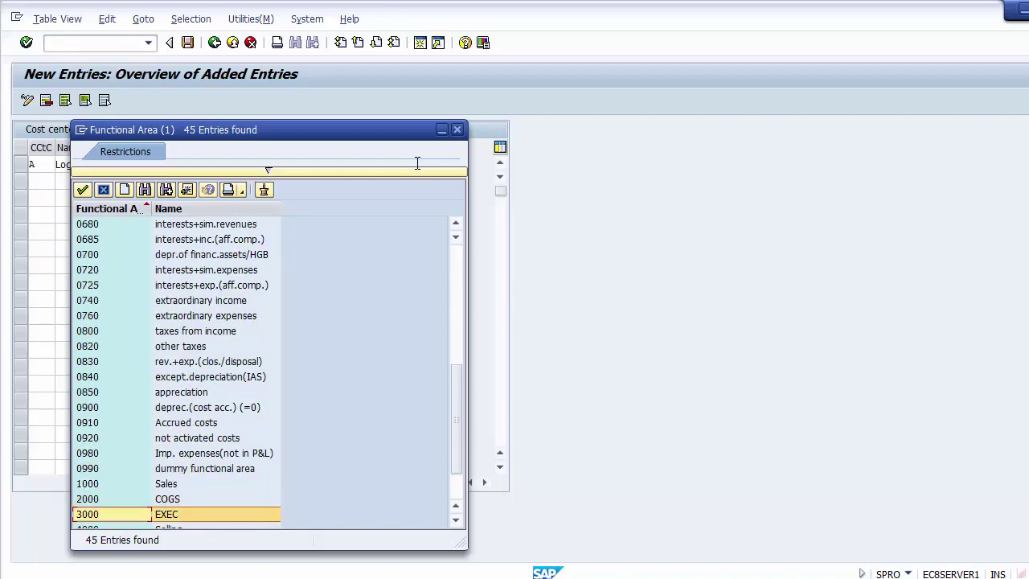
pyautogui.press('Down')
pyautogui.press('Down')
pyautogui.press('Down')
pyautogui.press('Down')
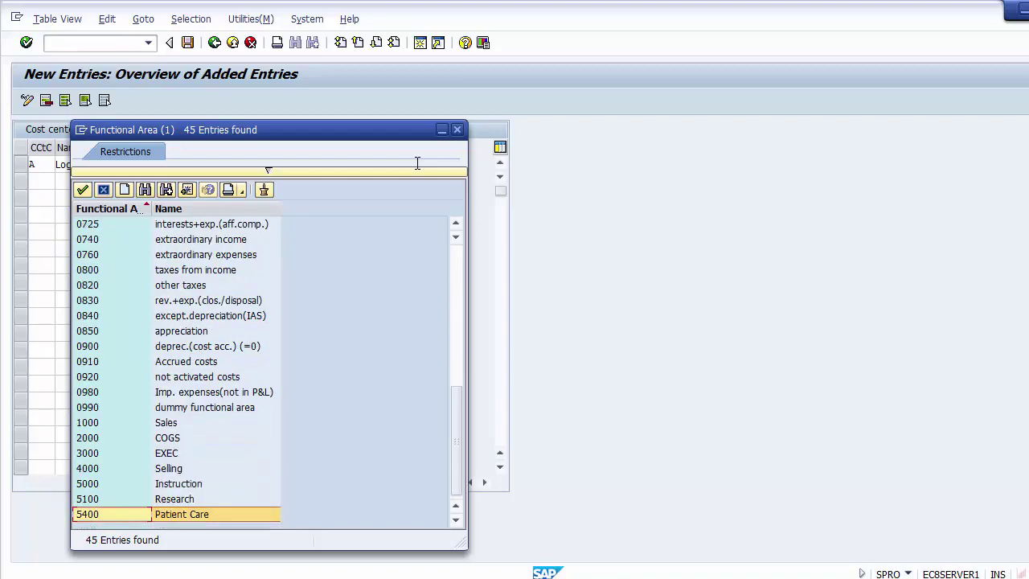
pyautogui.press('Up')
pyautogui.press('Up')
pyautogui.press('Up')
pyautogui.press('Up')
pyautogui.press('Up')
pyautogui.press('Up')
pyautogui.press('Up')
pyautogui.press('Up')
pyautogui.press('Up')
pyautogui.press('Up')
pyautogui.press('Up')
pyautogui.press('Up')
pyautogui.press('Up')
pyautogui.press('Up')
pyautogui.press('Up')
pyautogui.press('Up')
pyautogui.press('Up')
pyautogui.press('Up')
pyautogui.press('Up')
pyautogui.press('Up')
pyautogui.press('Up')
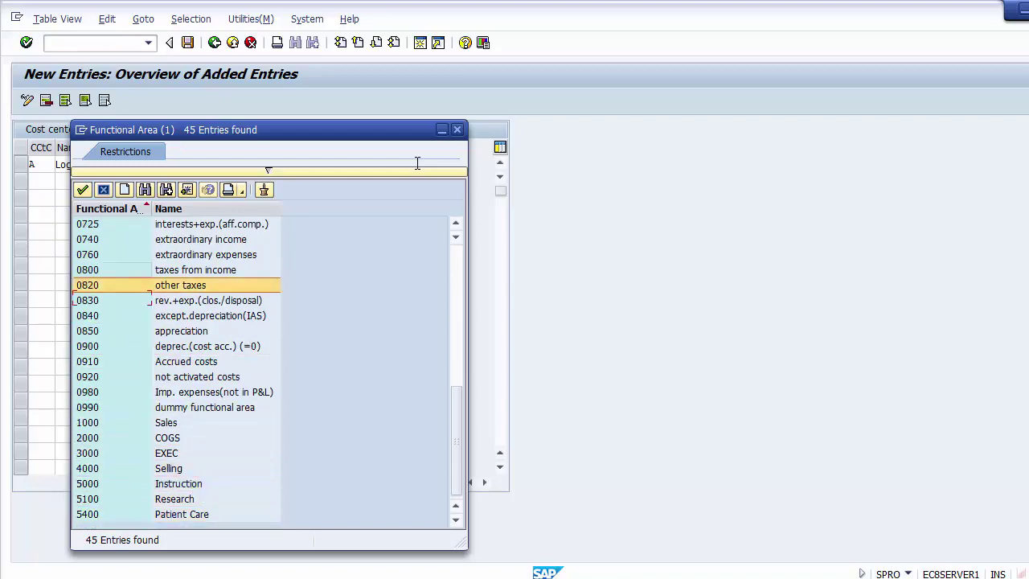
pyautogui.press('Up')
pyautogui.press('Up')
pyautogui.press('Up')
pyautogui.press('Up')
pyautogui.press('Up')
pyautogui.press('Up')
pyautogui.press('Up')
pyautogui.press('Up')
pyautogui.press('Up')
pyautogui.press('Up')
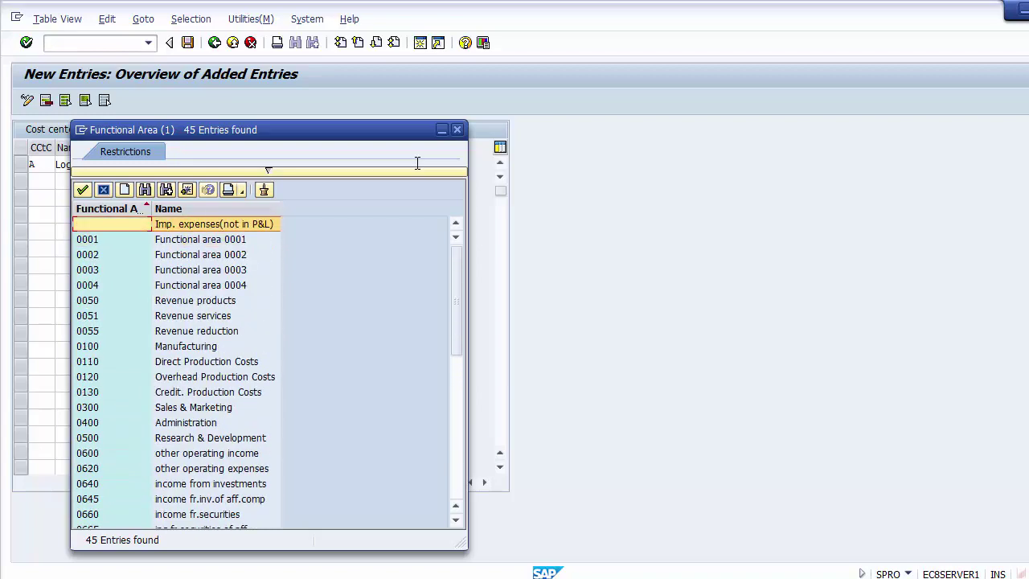
pyautogui.press('Down')
pyautogui.press('Down')
pyautogui.press('Down')
pyautogui.press('Down')
pyautogui.press('Down')
pyautogui.press('Down')
pyautogui.press('Down')
pyautogui.press('Down')
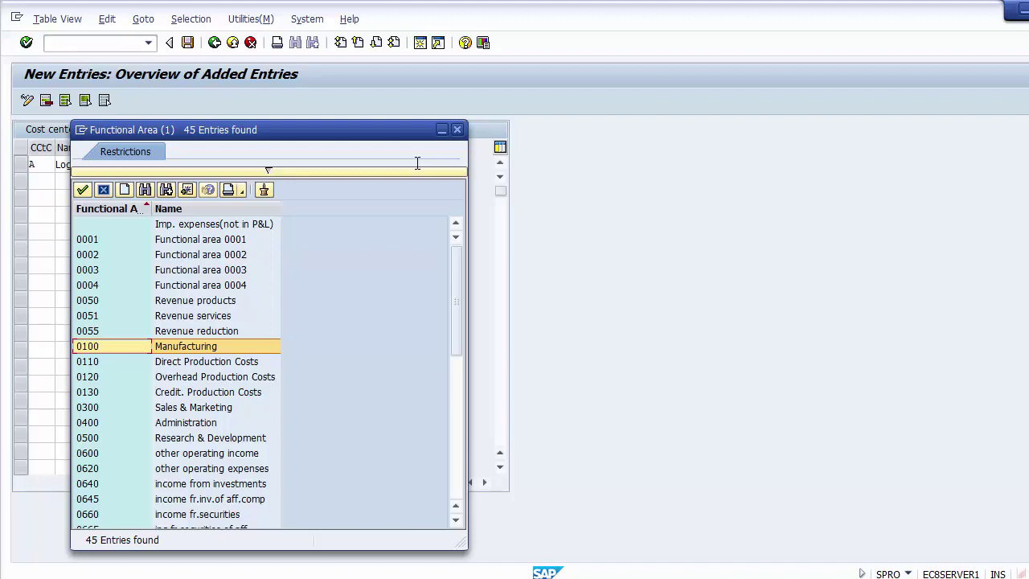
# Assign functional area 0100 Manufacturing to the Logistics cost center category
pyautogui.press('Down')
pyautogui.press('Down')
pyautogui.press('Down')
pyautogui.press('Down')
pyautogui.press('Down')
pyautogui.press('Up')
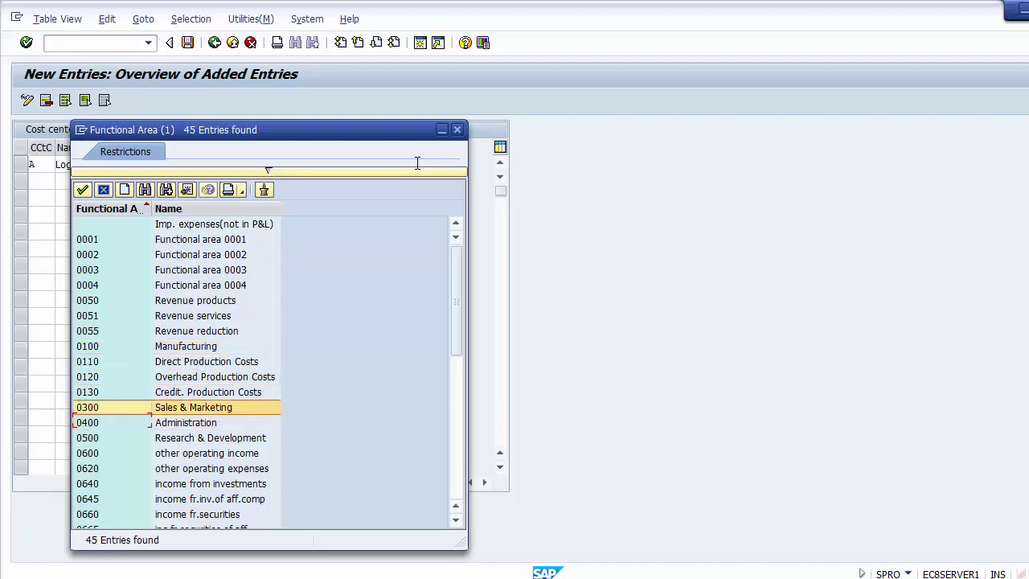
pyautogui.press('Up')
pyautogui.press('Up')
pyautogui.press('Up')
pyautogui.press('Up')
pyautogui.press('Return')
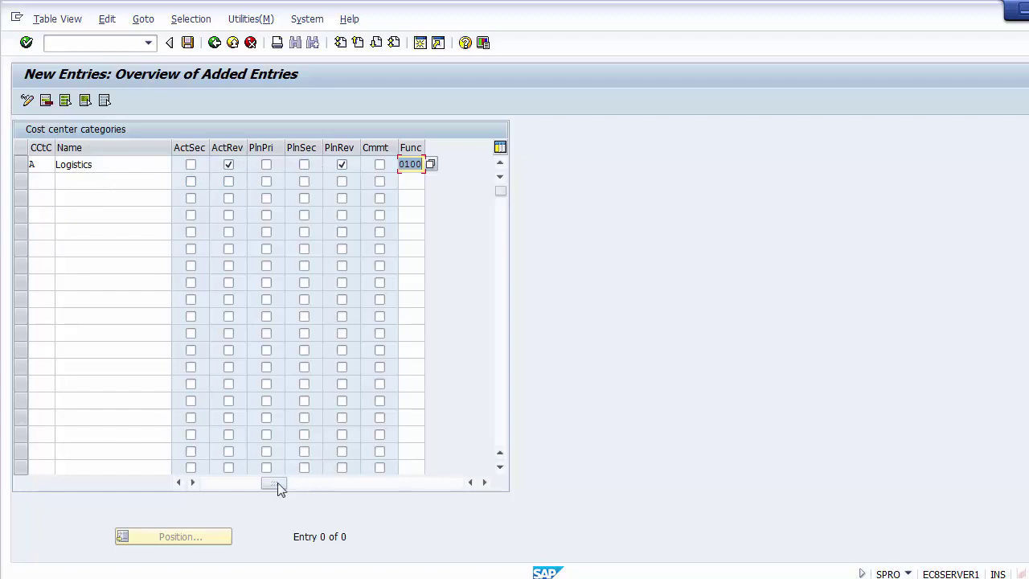
# Save cost center category A Logistics, locate it in the category overview, and return to the IMG structure
pyautogui.moveTo(277, 482); pyautogui.dragTo(215, 482)
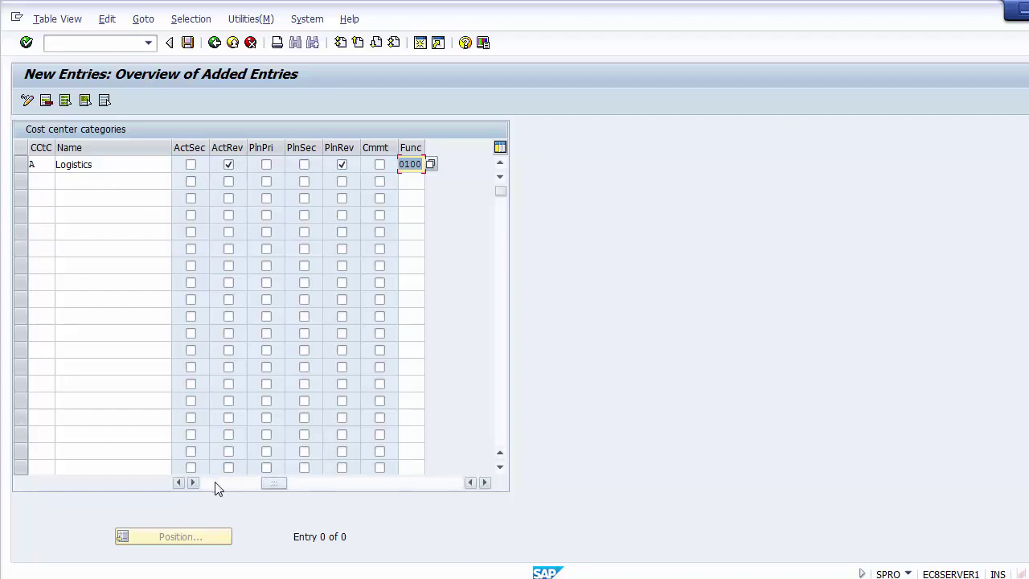
pyautogui.click(189, 44)
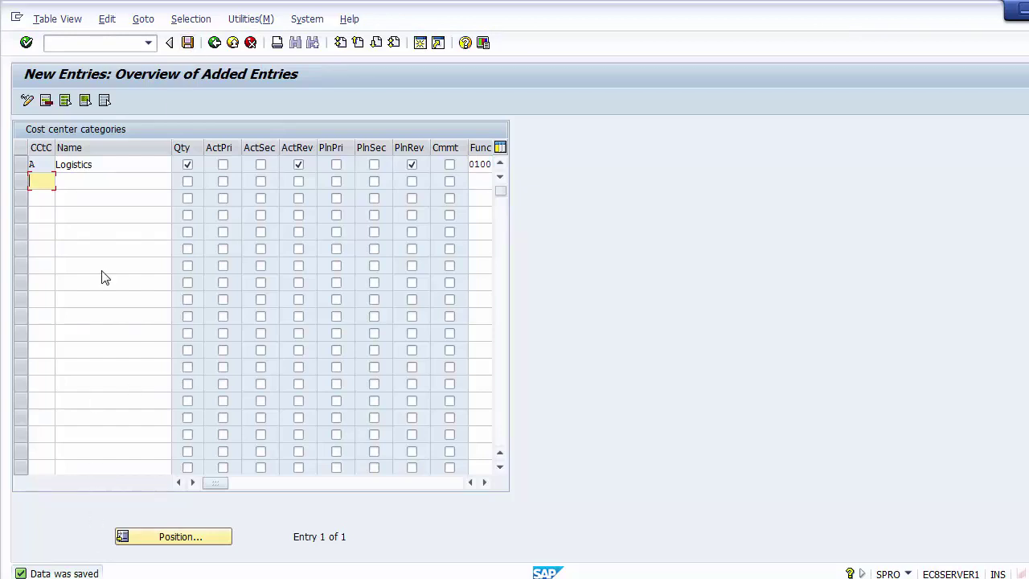
pyautogui.click(215, 43)
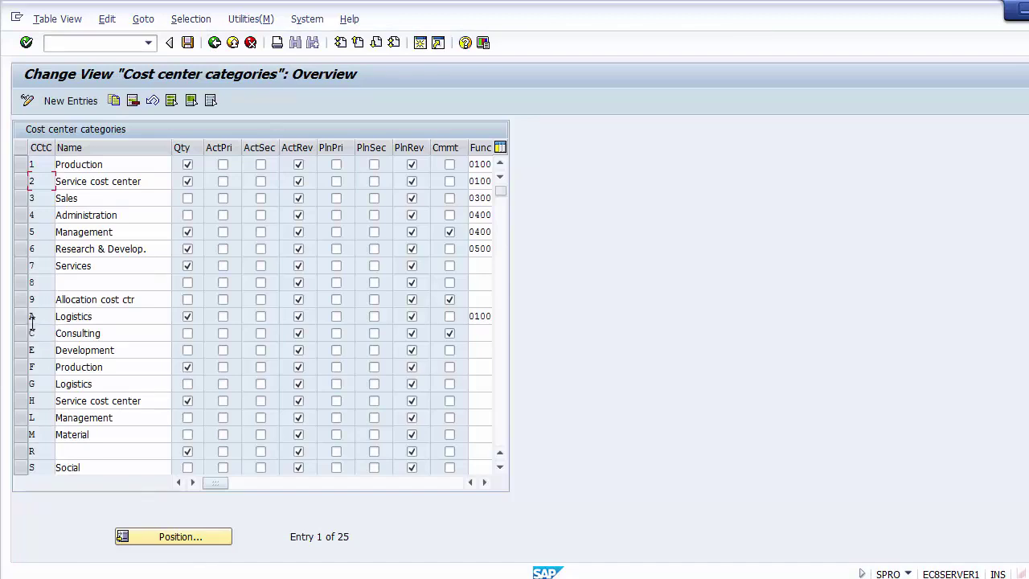
pyautogui.click(22, 317)
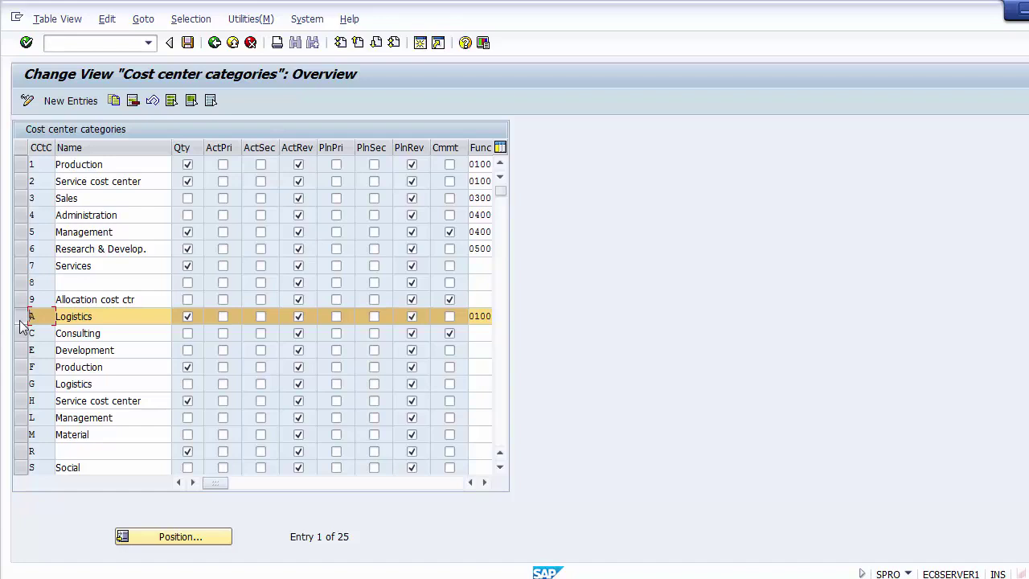
pyautogui.click(215, 45)
pyautogui.click(215, 45)
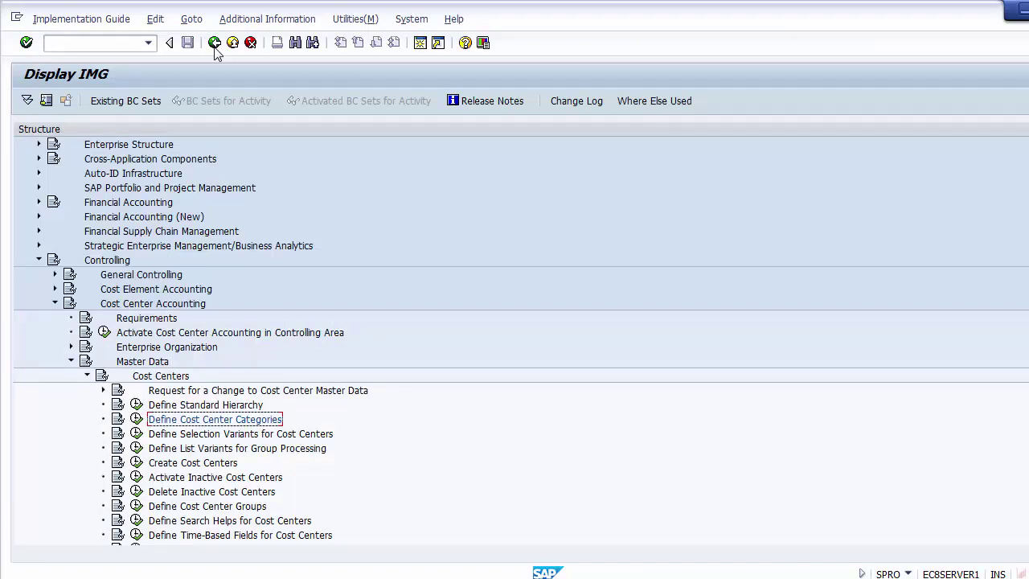
# Read the Cost Center slide in the PowerPoint presentation for its definition and menu path, and return to the SAP IMG
pyautogui.click(418, 578)
pyautogui.scroll(-1, 152, 337)
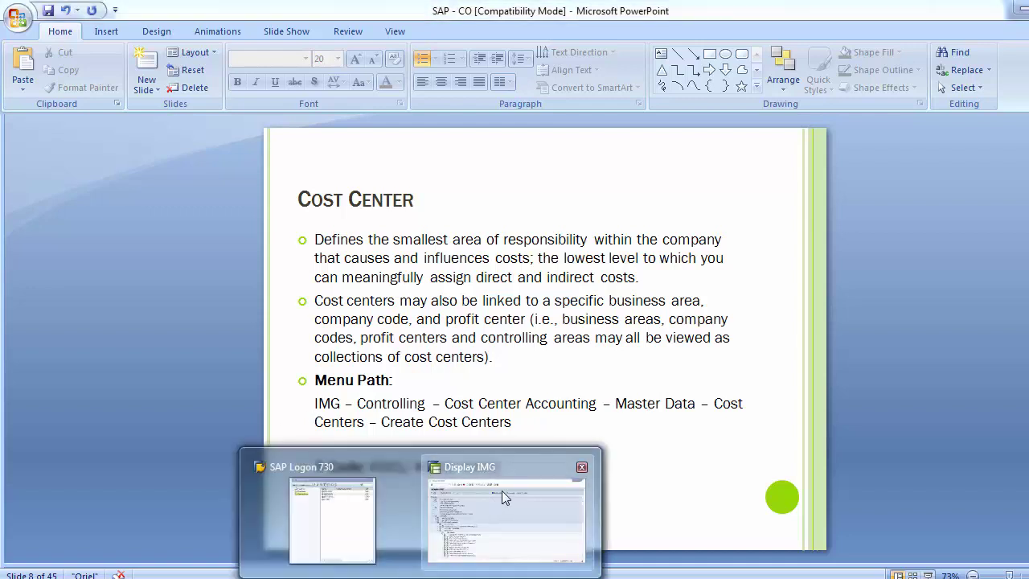
pyautogui.click(502, 492)
# Execute Create Cost Centers under Cost Center Accounting master data and choose the Create cost center activity
pyautogui.click(86, 375)
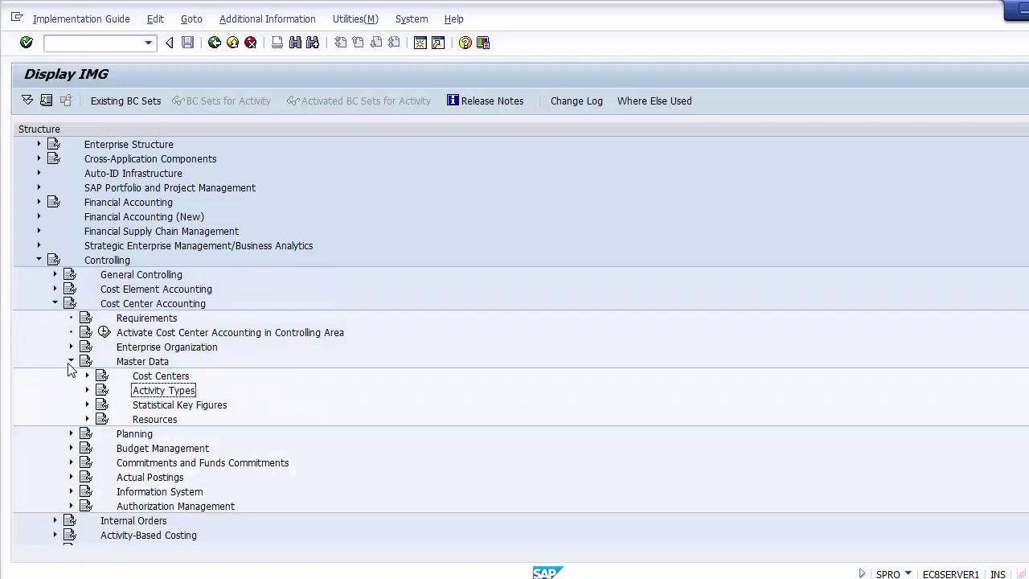
pyautogui.click(143, 363)
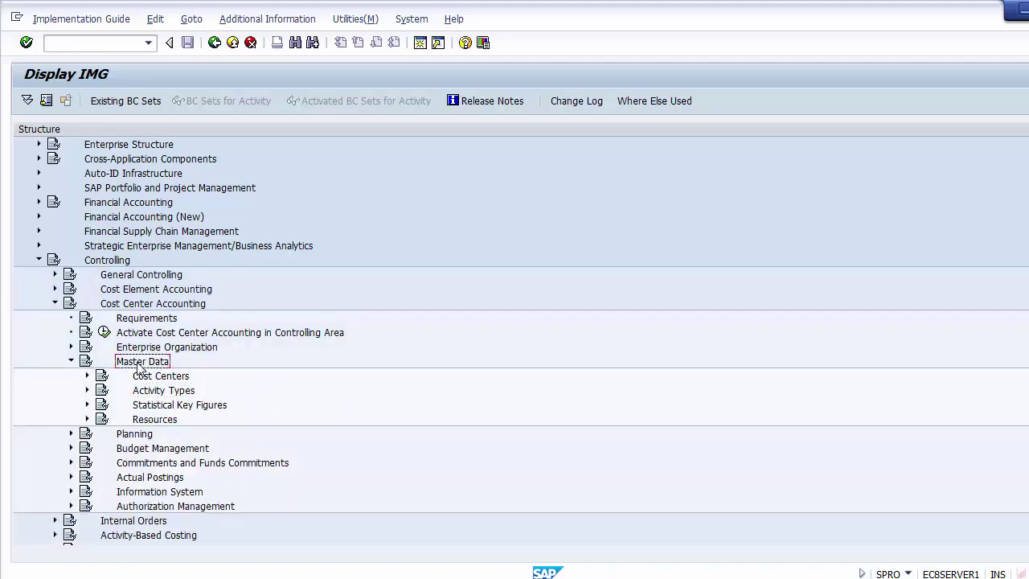
pyautogui.click(156, 378)
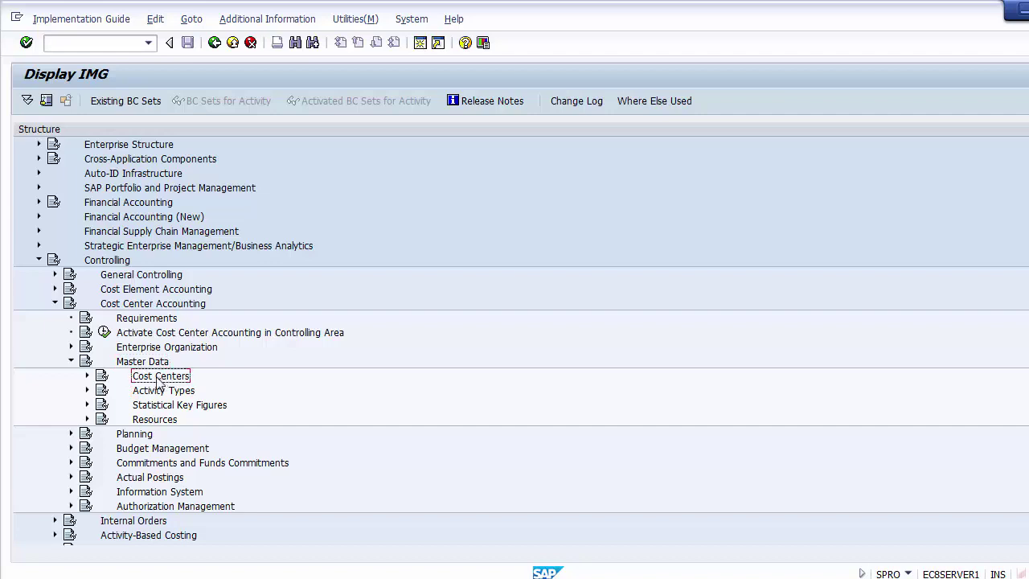
pyautogui.click(88, 377)
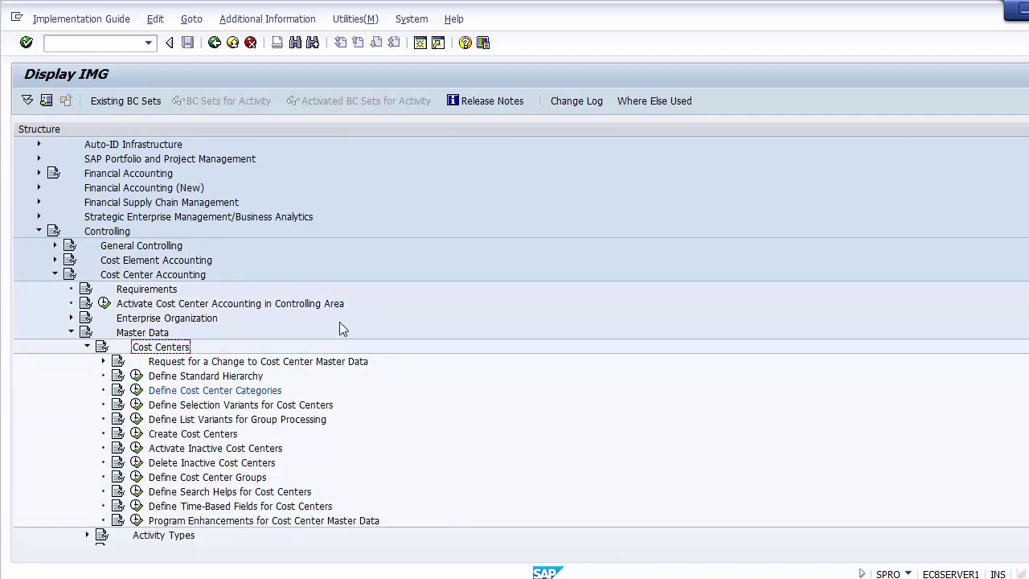
pyautogui.click(224, 435)
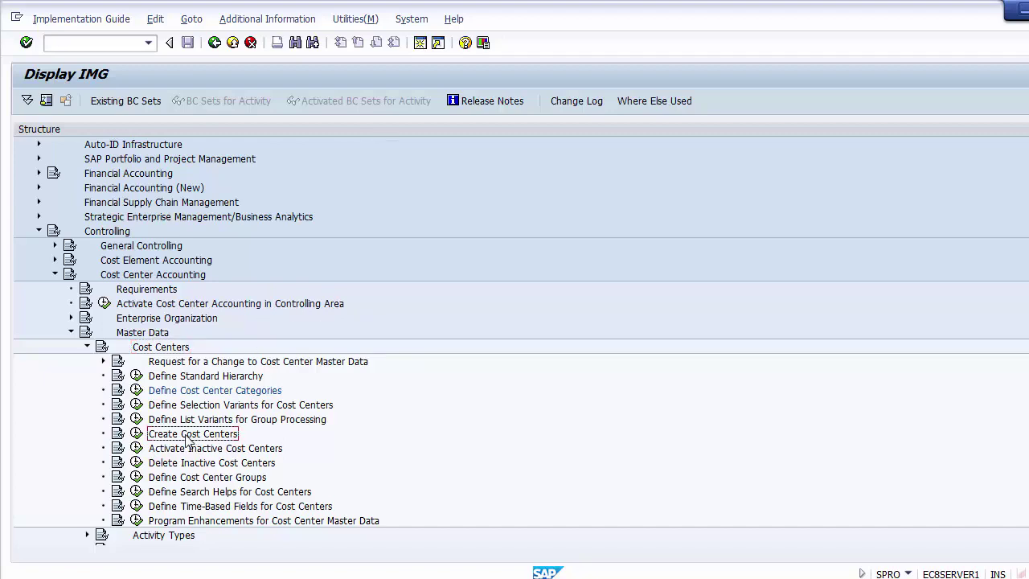
pyautogui.click(137, 435)
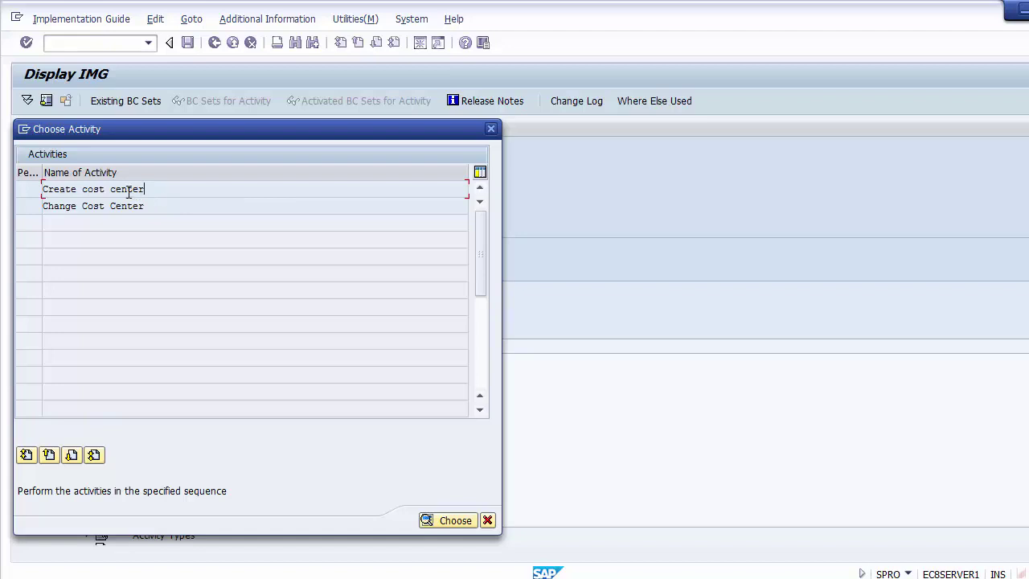
pyautogui.click(105, 190)
pyautogui.doubleClick(80, 194)
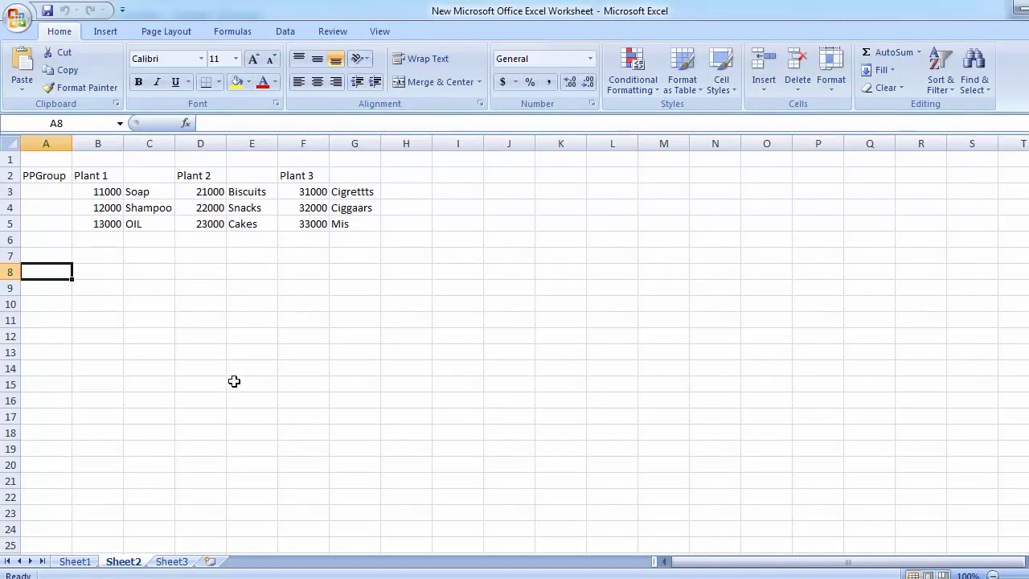
pyautogui.click(85, 284)
pyautogui.click(83, 271)
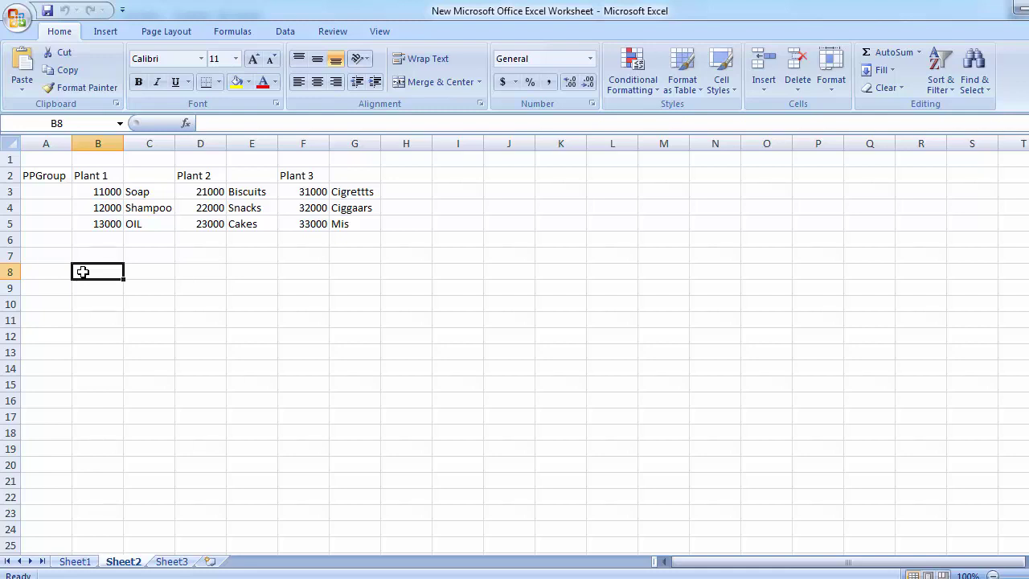
pyautogui.write('Pl')
pyautogui.press('Up')
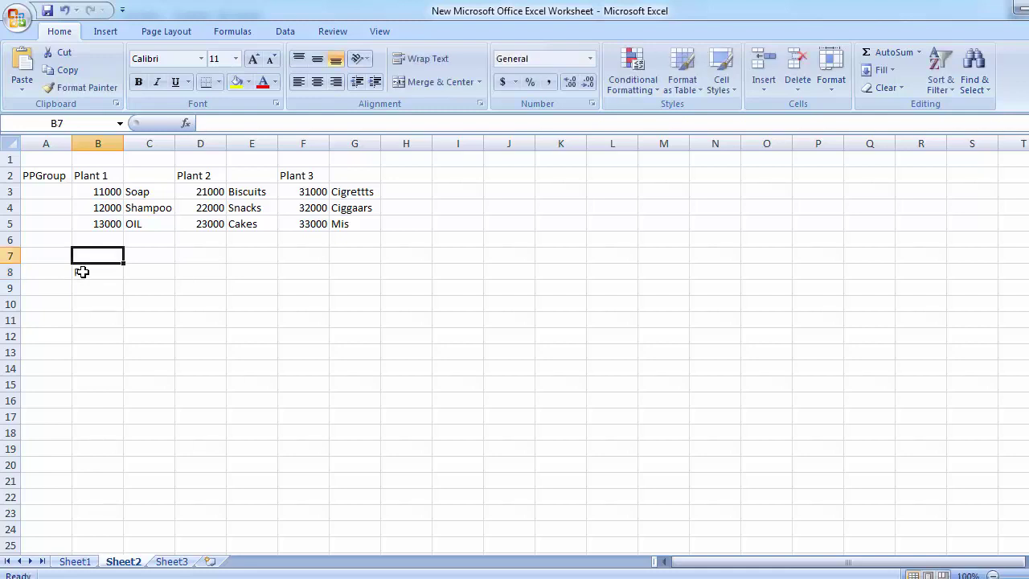
pyautogui.press('Down')
pyautogui.press('Delete')
pyautogui.press('Up')
pyautogui.press('Up')
pyautogui.press('Up')
pyautogui.press('Up')
pyautogui.press('Up')
pyautogui.press('Up')
pyautogui.press('Up')
pyautogui.press('Down')
pyautogui.press('Down')
pyautogui.press('Down')
pyautogui.press('Down')
pyautogui.press('Down')
pyautogui.press('Down')
pyautogui.press('Down')
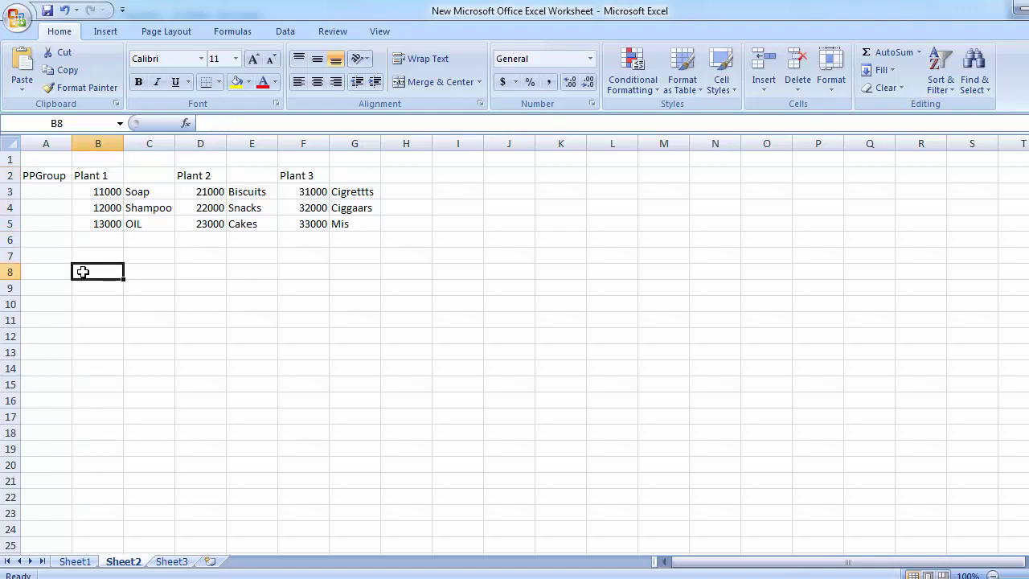
pyautogui.write('Plant ')
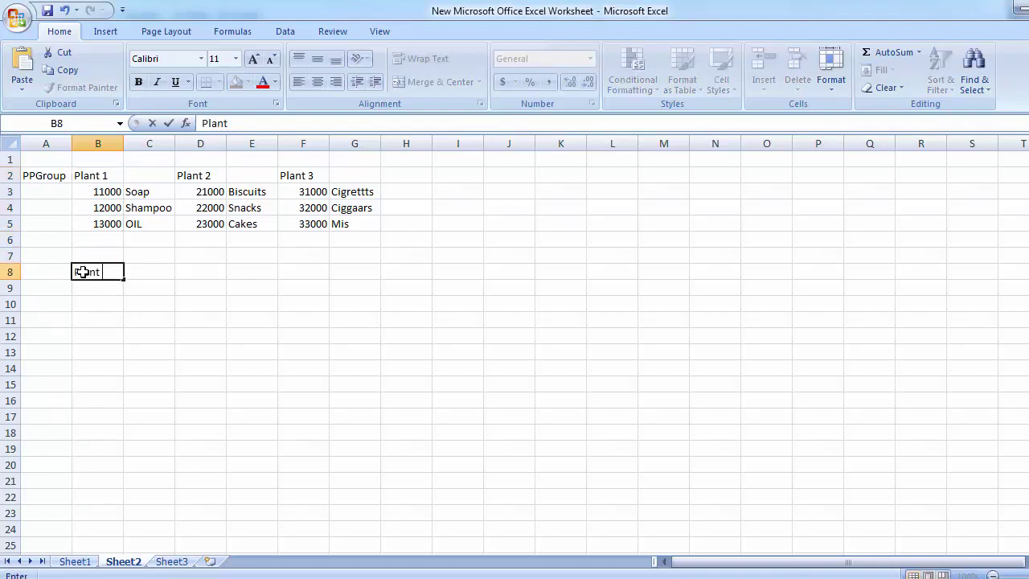
pyautogui.write('1')
pyautogui.press('Right')
pyautogui.press('Right')
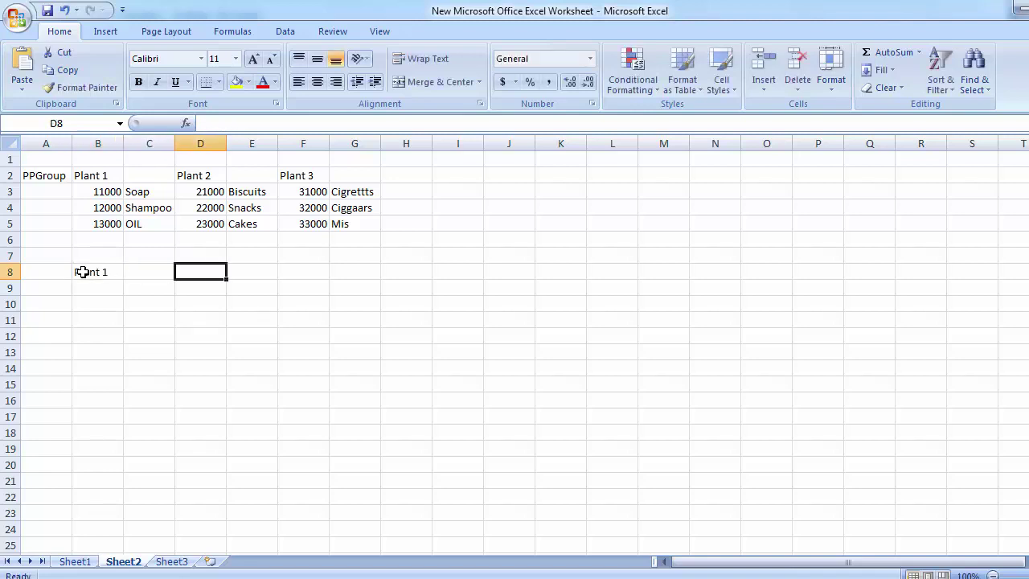
pyautogui.write('Pla')
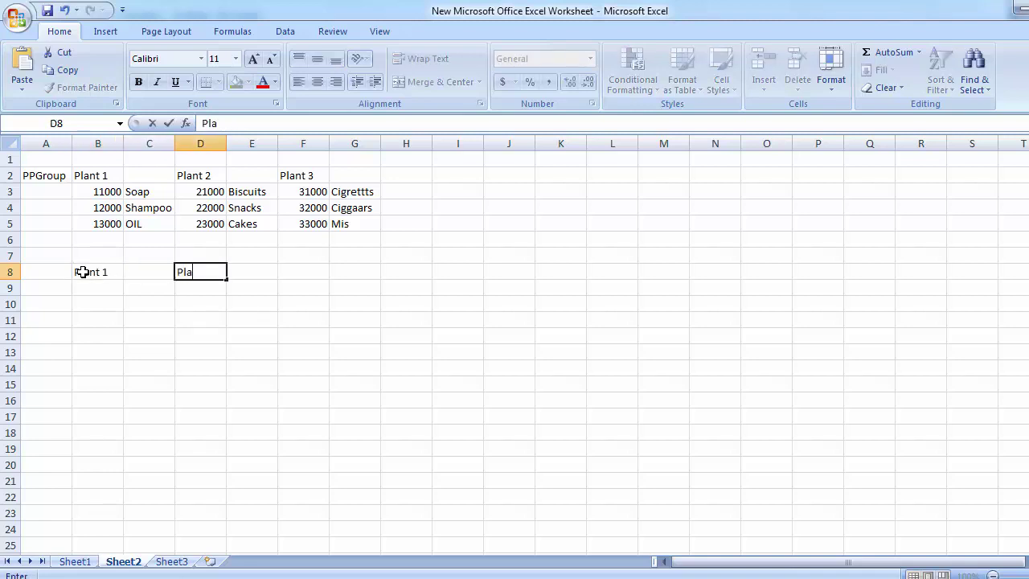
pyautogui.press('BackSpace')
pyautogui.press('BackSpace')
pyautogui.press('BackSpace')
# Copy the Plant 1, Plant 2 and Plant 3 headings from row 2 into row 8, starting at B8
pyautogui.press('Up')
pyautogui.press('Up')
pyautogui.press('Up')
pyautogui.press('Up')
pyautogui.press('Up')
pyautogui.press('Up')
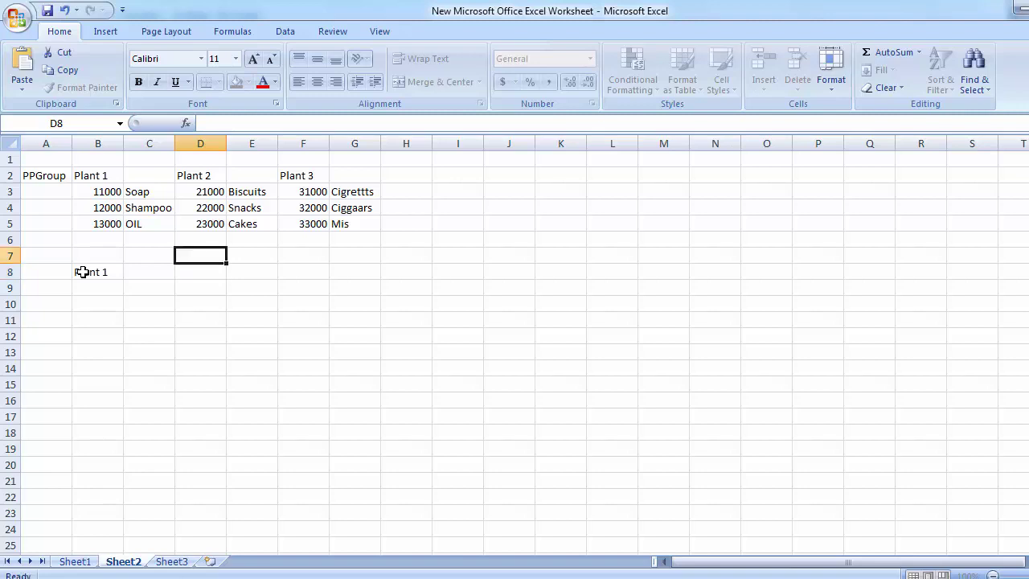
pyautogui.press('Left')
pyautogui.press('Left')
pyautogui.hotkey('shift', 'Right')
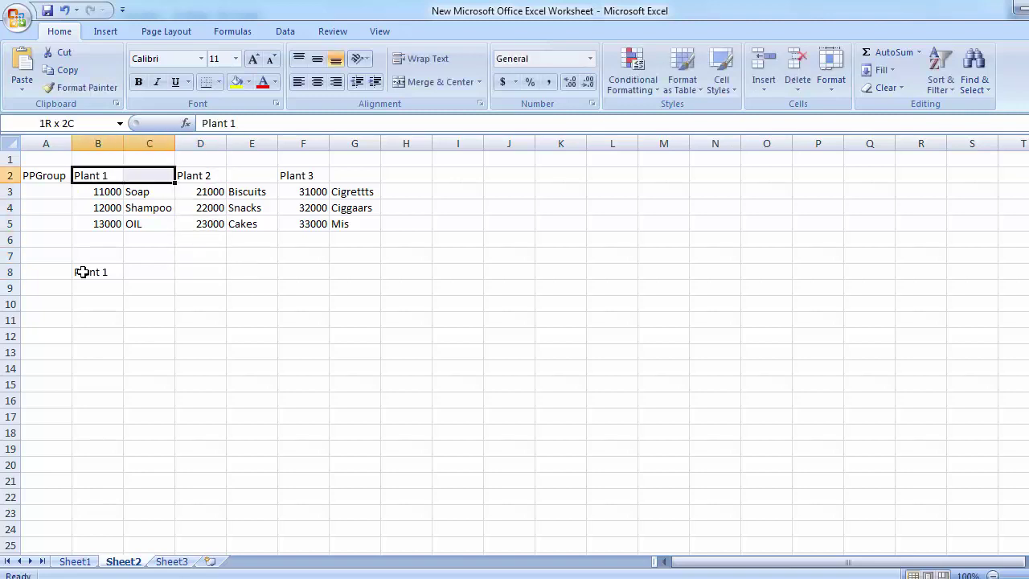
pyautogui.hotkey('shift', 'Right')
pyautogui.hotkey('shift', 'Right')
pyautogui.hotkey('shift', 'Right')
pyautogui.hotkey('ctrl', 'c')
pyautogui.press('Down')
pyautogui.press('Down')
pyautogui.press('Down')
pyautogui.press('Down')
pyautogui.press('Down')
pyautogui.press('Down')
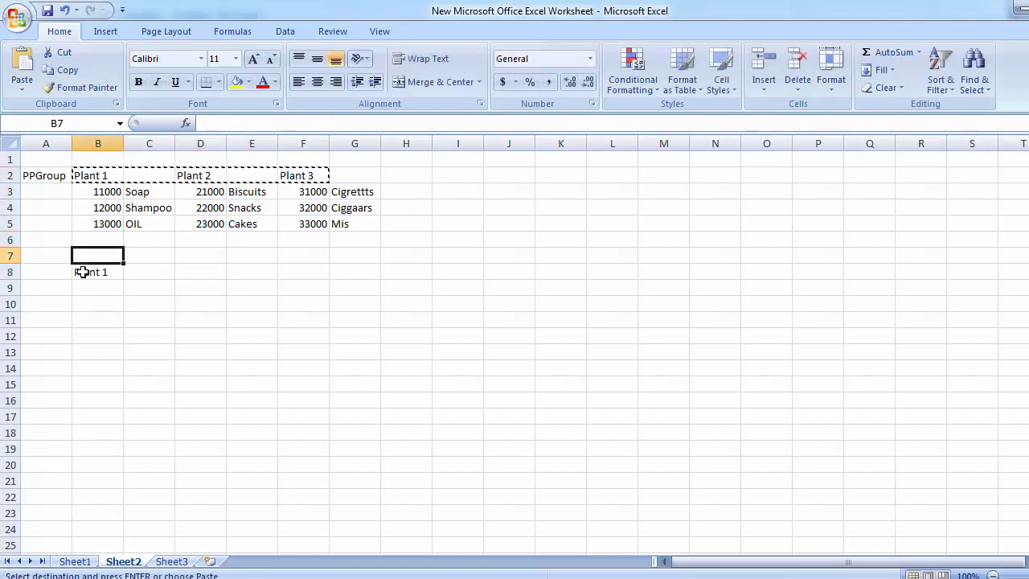
pyautogui.press('Return')
# Enter Product A in cell A9 and copy it to cells A10 through A12
pyautogui.press('Left')
pyautogui.press('Down')
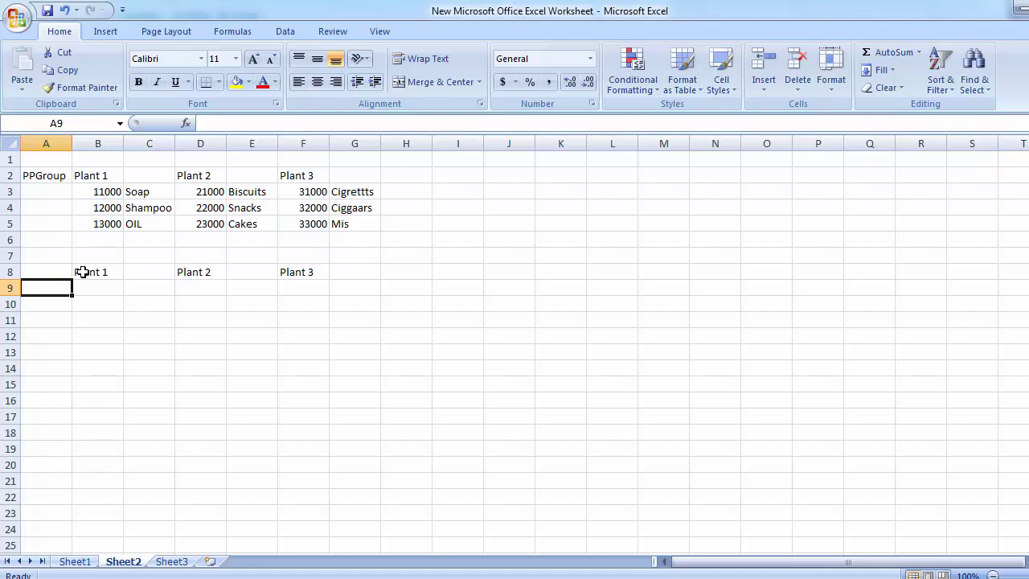
pyautogui.write('Product')
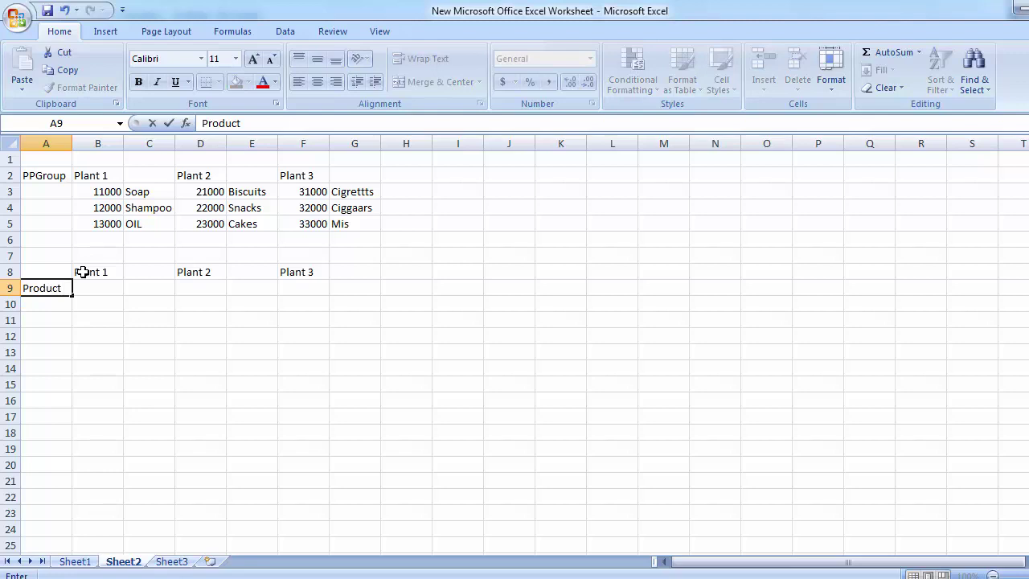
pyautogui.write(' A')
pyautogui.press('Return')
pyautogui.press('Up')
pyautogui.hotkey('ctrl', 'c')
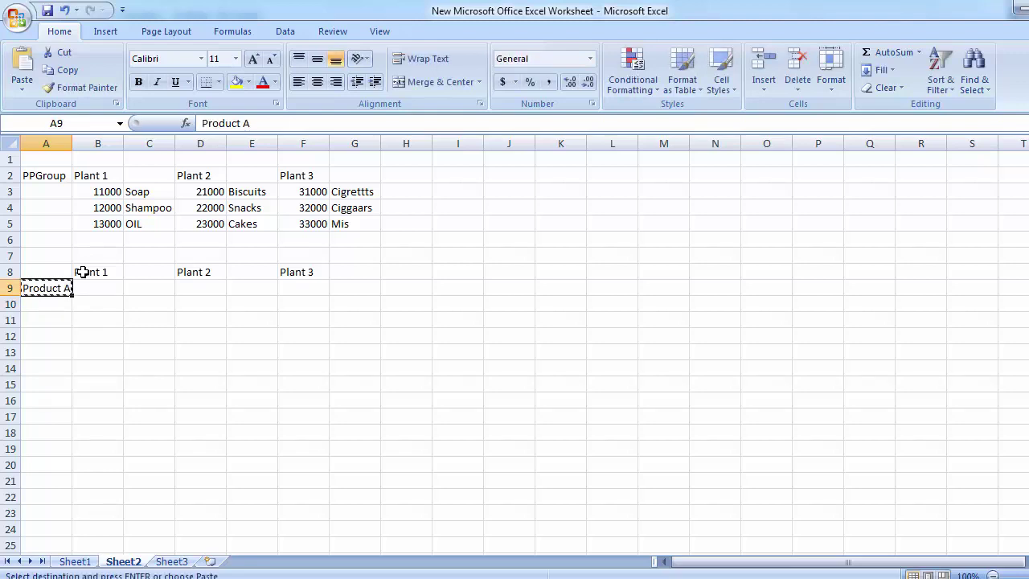
pyautogui.press('Down')
pyautogui.hotkey('shift', 'Down')
pyautogui.hotkey('shift', 'Down')
pyautogui.press('Return')
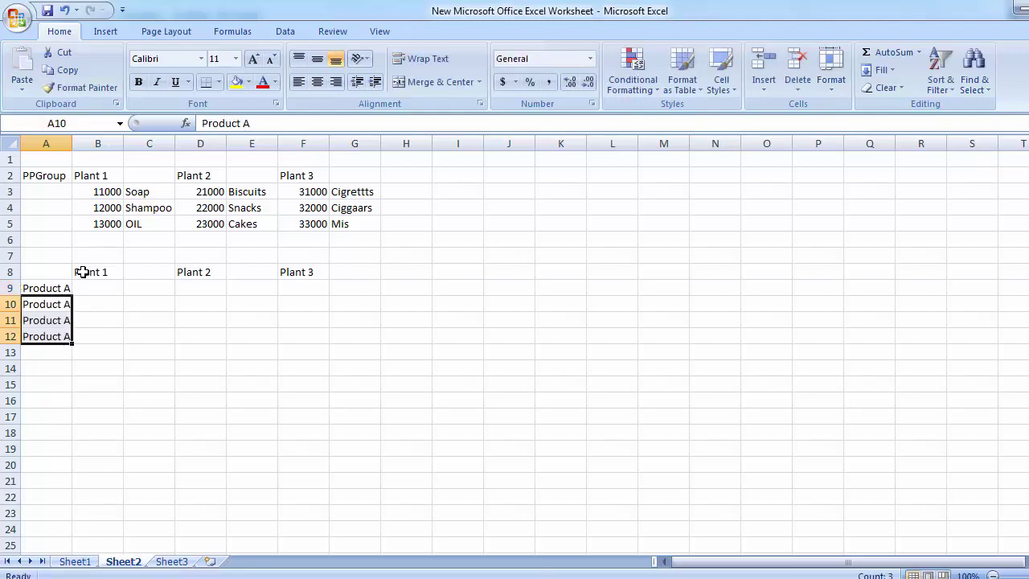
# Change the label in A10 to Product B and the label in A11 to Product C
pyautogui.press('F2')
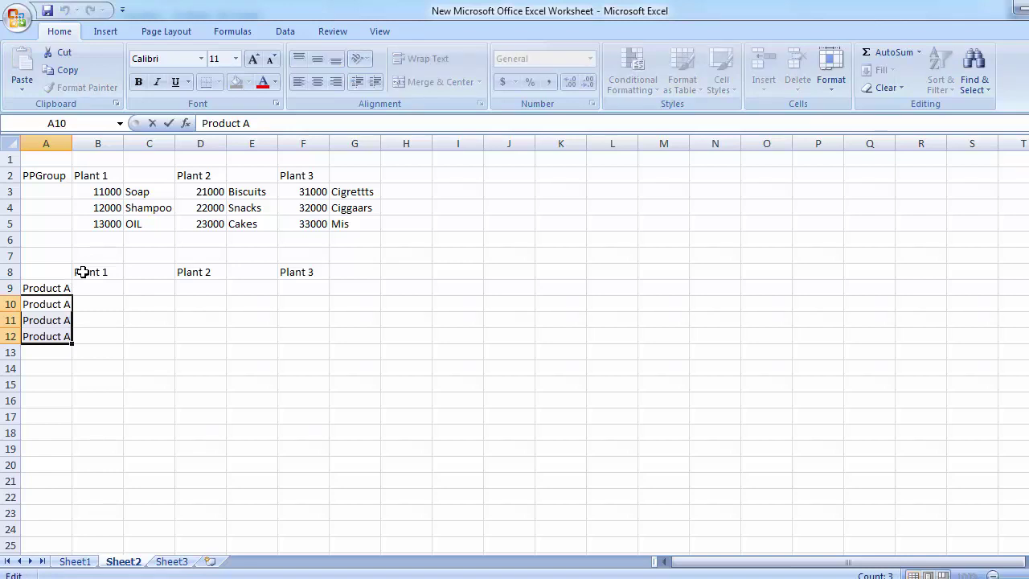
pyautogui.press('BackSpace')
pyautogui.write('B')
pyautogui.press('Return')
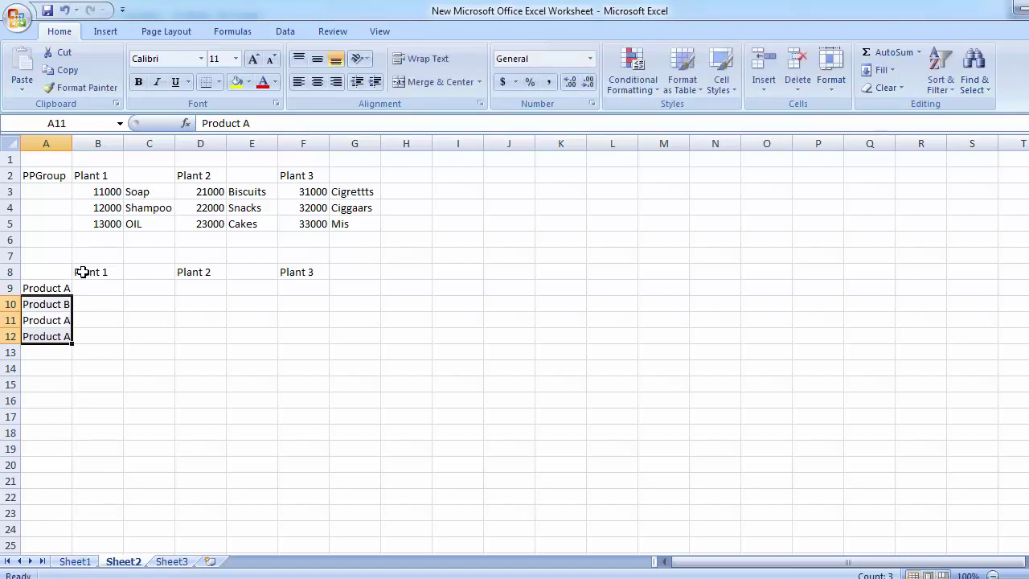
pyautogui.press('F2')
pyautogui.press('BackSpace')
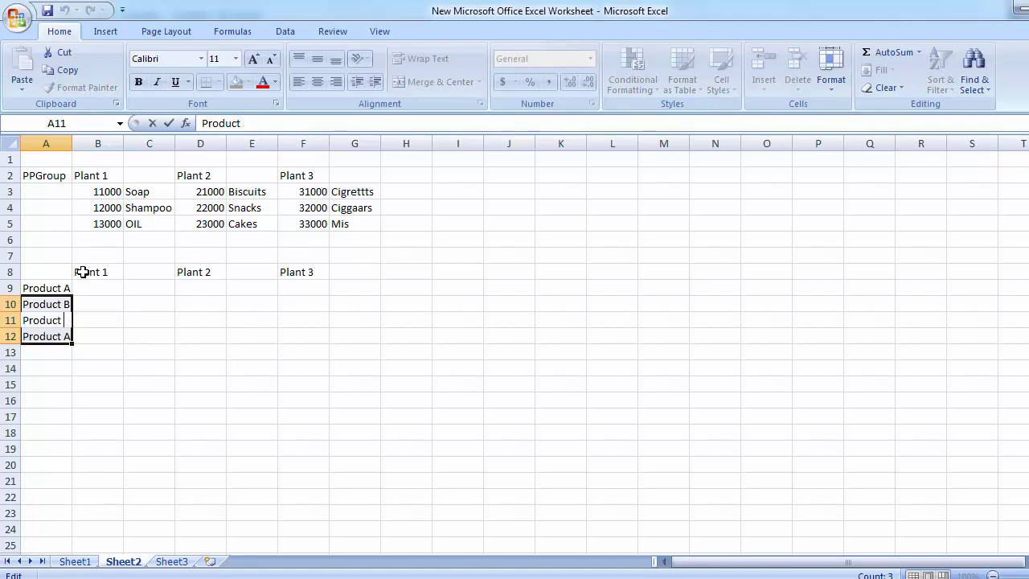
pyautogui.write('C')
pyautogui.press('Return')
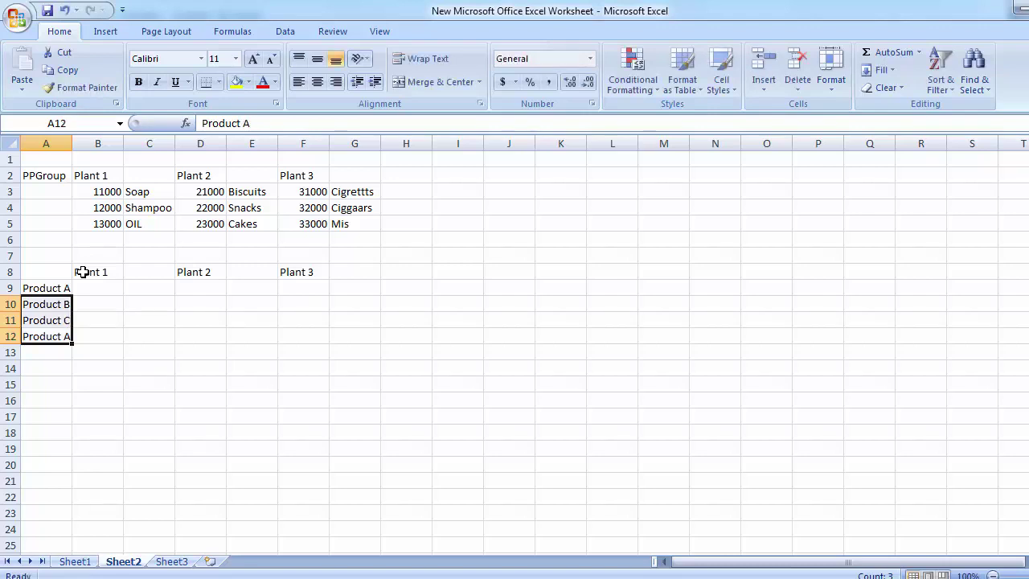
# Delete the surplus Product A label from cell A12 and go to B9
pyautogui.press('Down')
pyautogui.press('Up')
pyautogui.press('Delete')
pyautogui.press('Right')
pyautogui.press('Up')
pyautogui.press('Up')
pyautogui.press('Up')
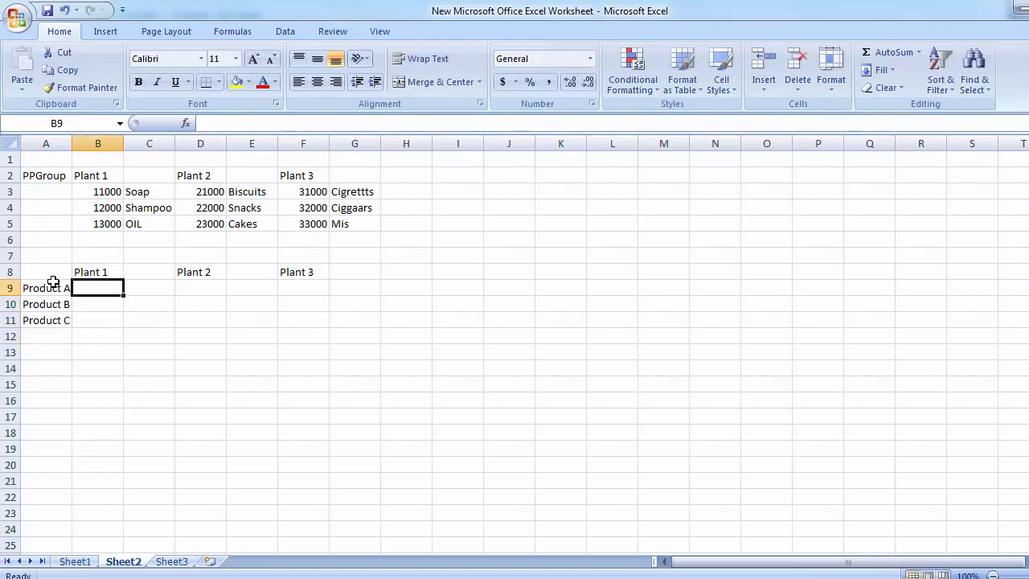
pyautogui.click(50, 285)
pyautogui.click(50, 308)
pyautogui.click(46, 289)
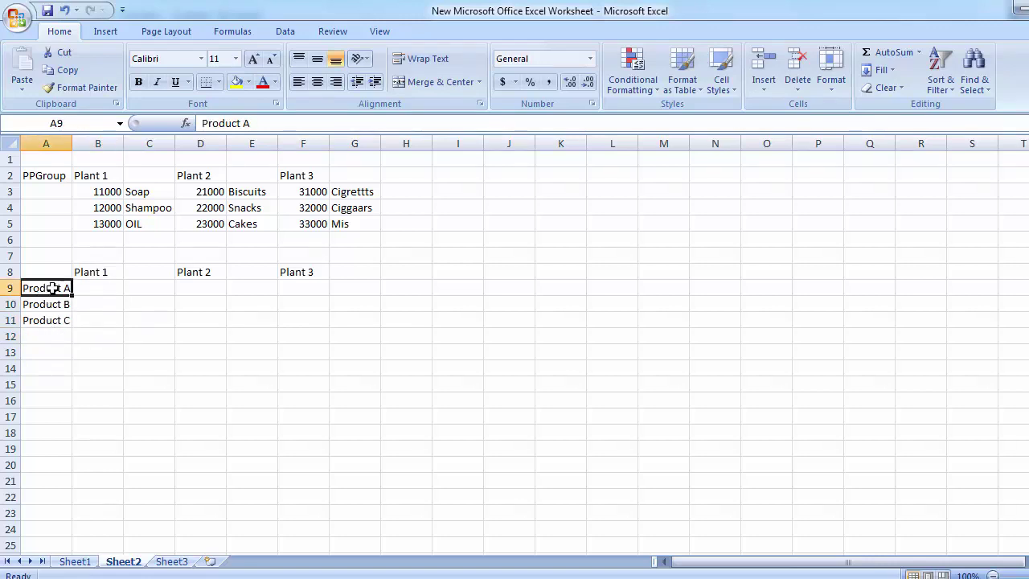
pyautogui.click(94, 274)
pyautogui.click(96, 287)
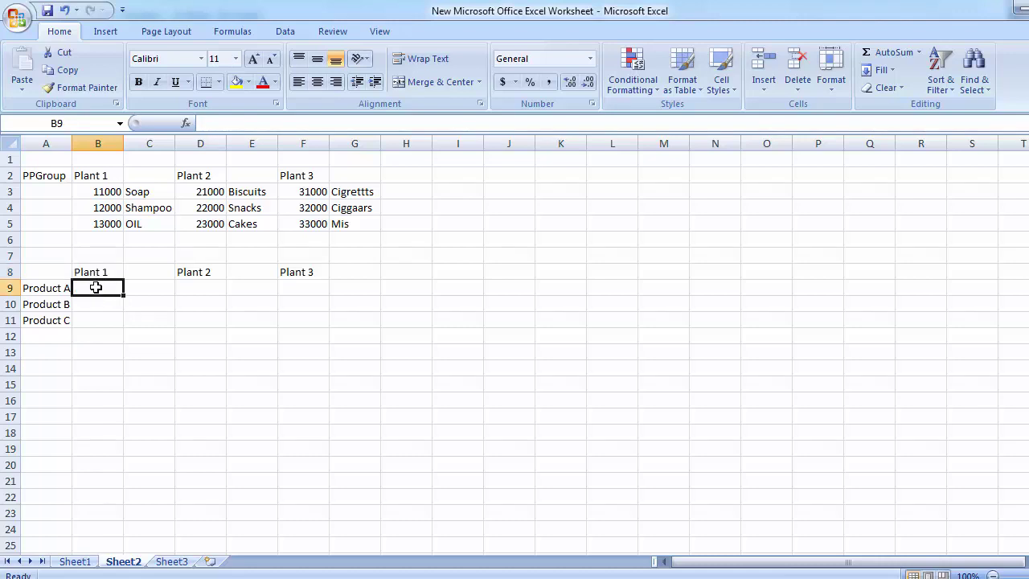
# Clear the product labels from A9 to A11 and enter Prodction in A9
pyautogui.moveTo(50, 289); pyautogui.dragTo(51, 331)
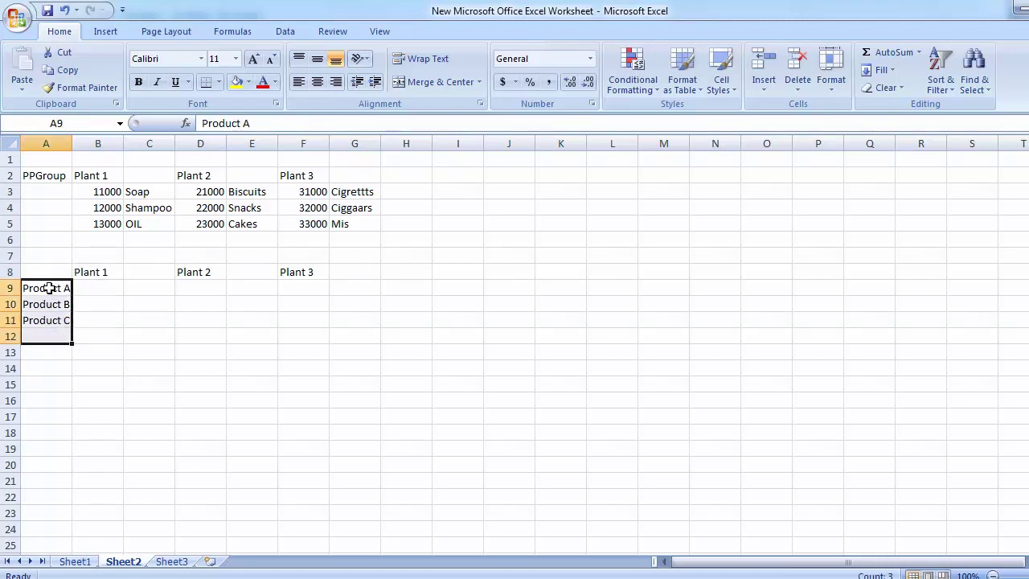
pyautogui.moveTo(49, 287); pyautogui.dragTo(49, 319)
pyautogui.press('Delete')
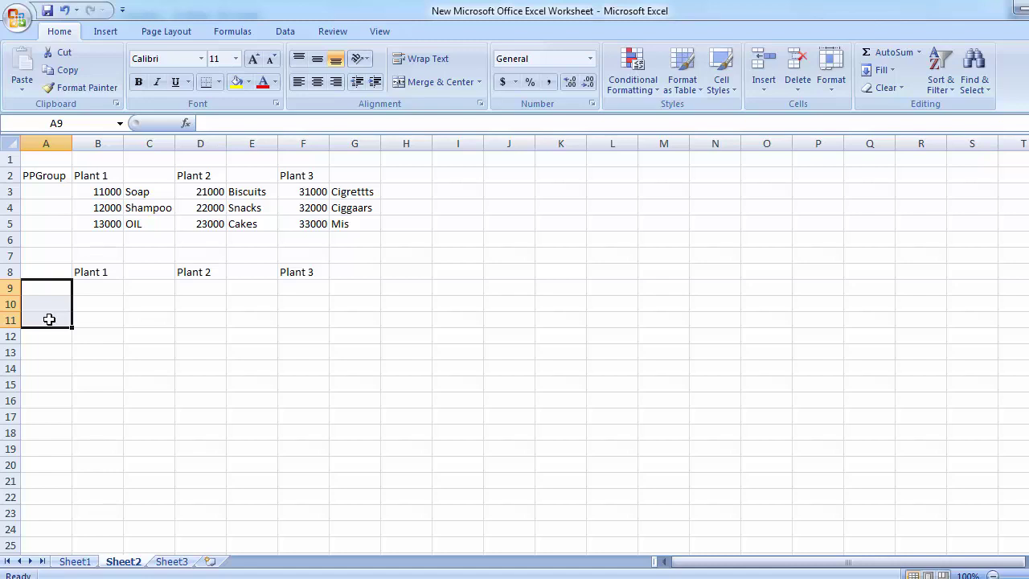
pyautogui.write('Prodct')
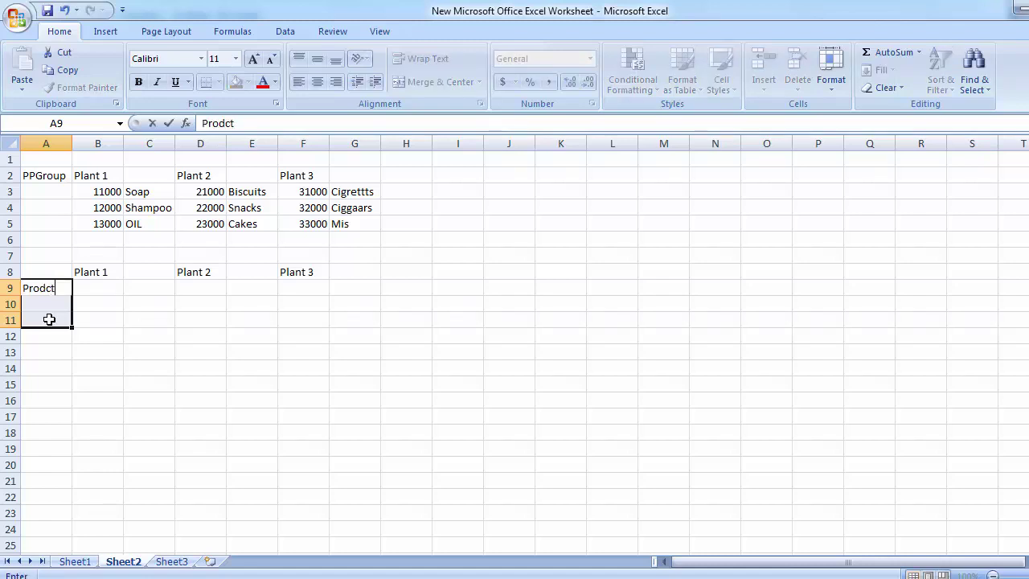
pyautogui.write('ion')
pyautogui.press('Return')
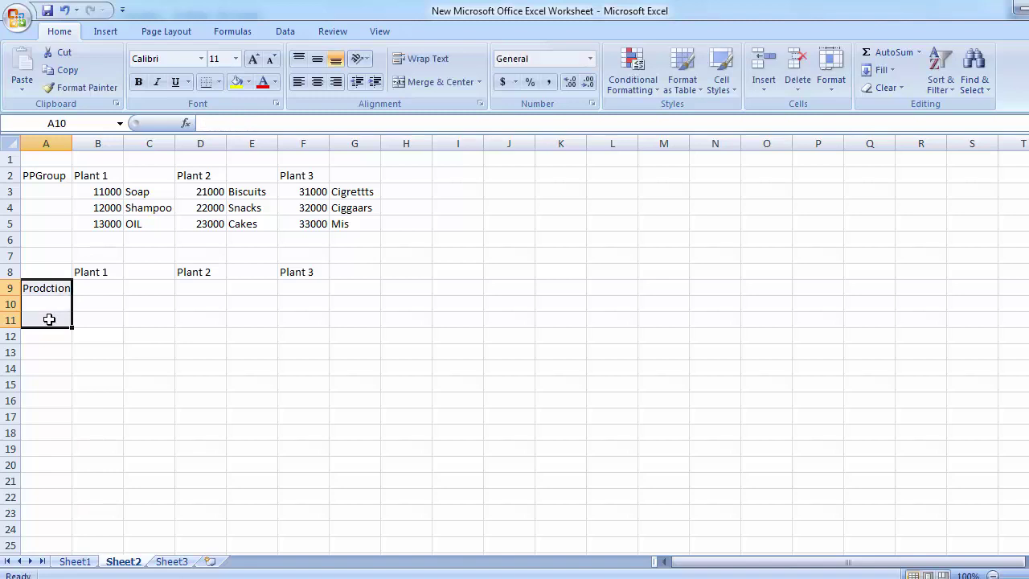
# Add the department labels HR in A10 and Selling & Dist. in A11
pyautogui.click(49, 319)
pyautogui.press('Right')
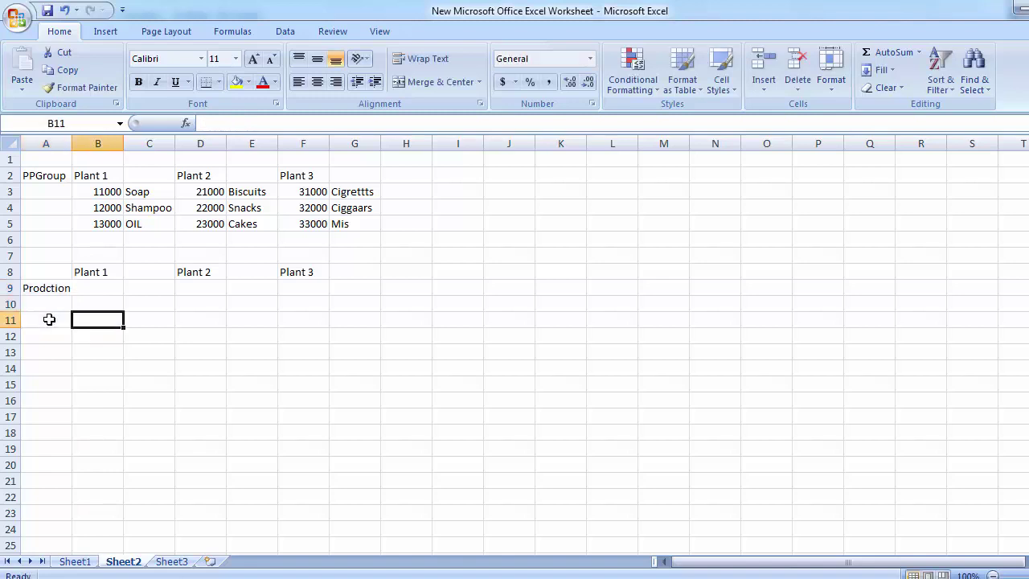
pyautogui.press('Left')
pyautogui.press('Up')
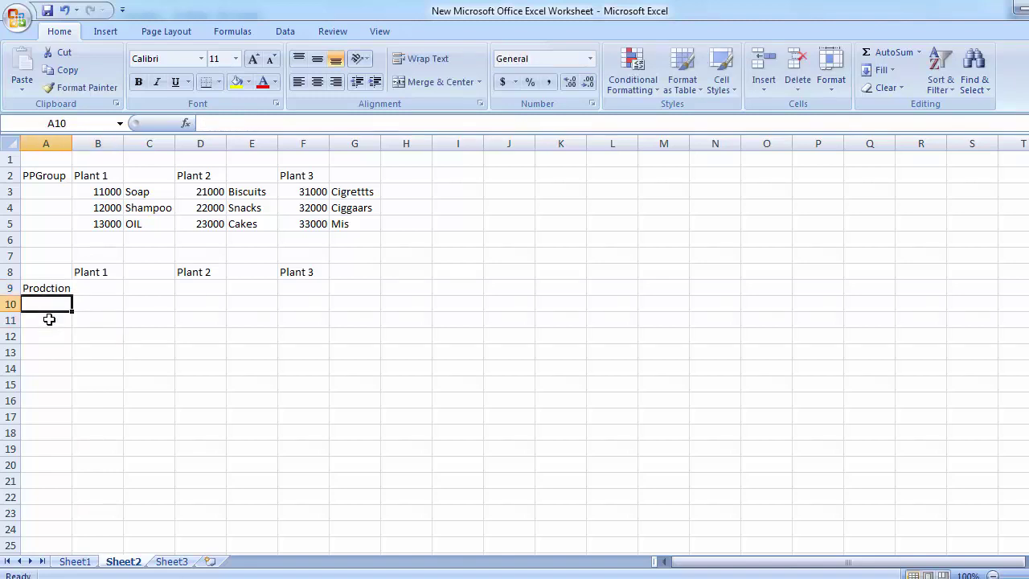
pyautogui.write('HR')
pyautogui.press('Return')
pyautogui.write('Selling')
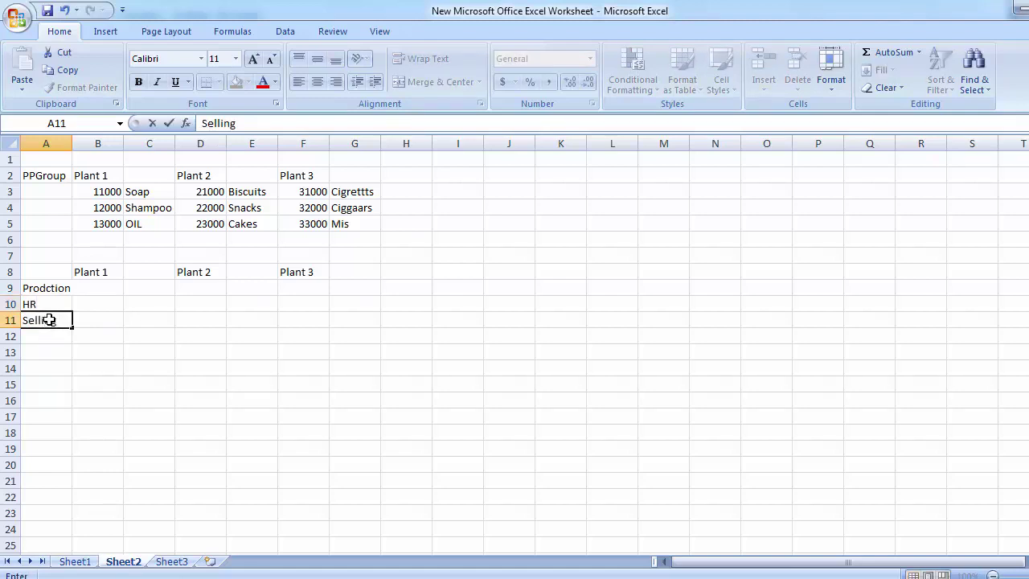
pyautogui.write(' & Dist.')
pyautogui.press('Return')
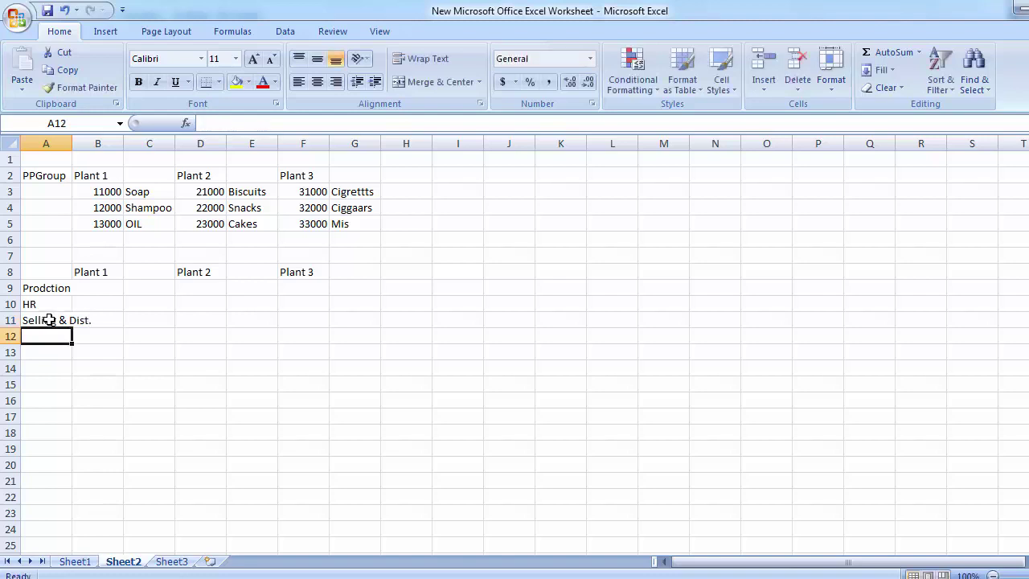
# Enter the labels Admin. in A12, Acconts in A13 and IT in A14
pyautogui.write('Admin.')
pyautogui.press('Return')
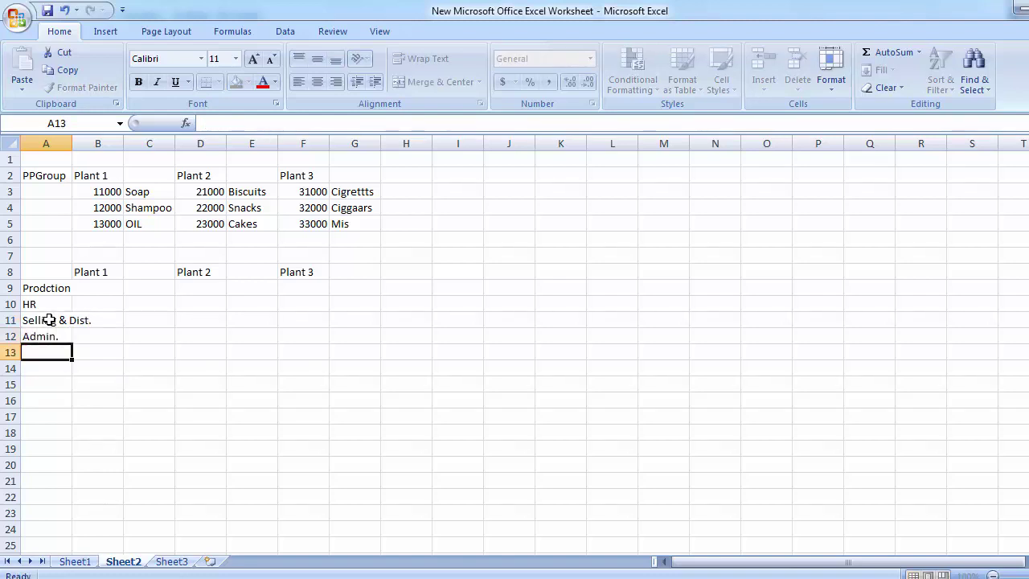
pyautogui.write('Acconts')
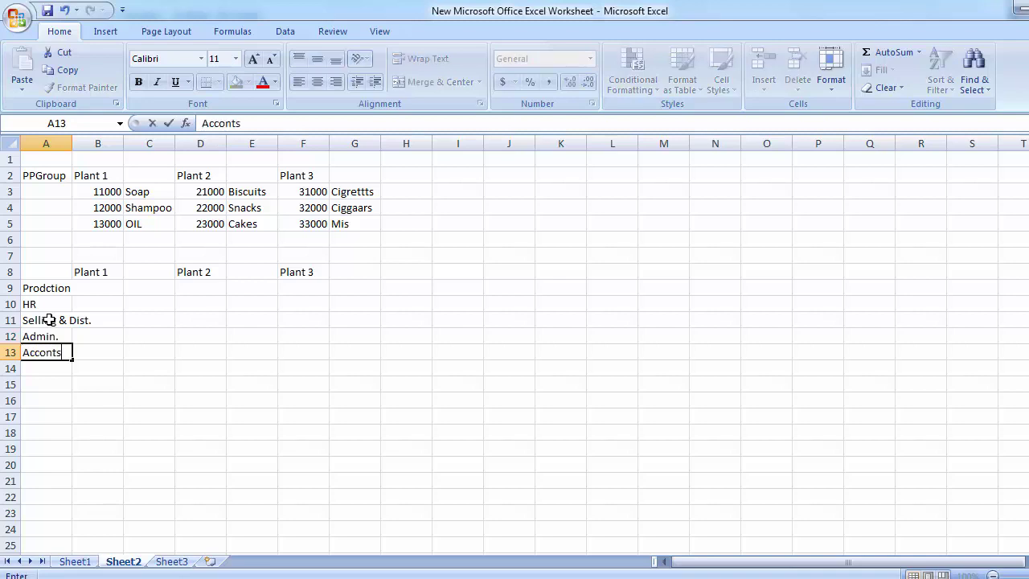
pyautogui.press('Return')
pyautogui.write('IT')
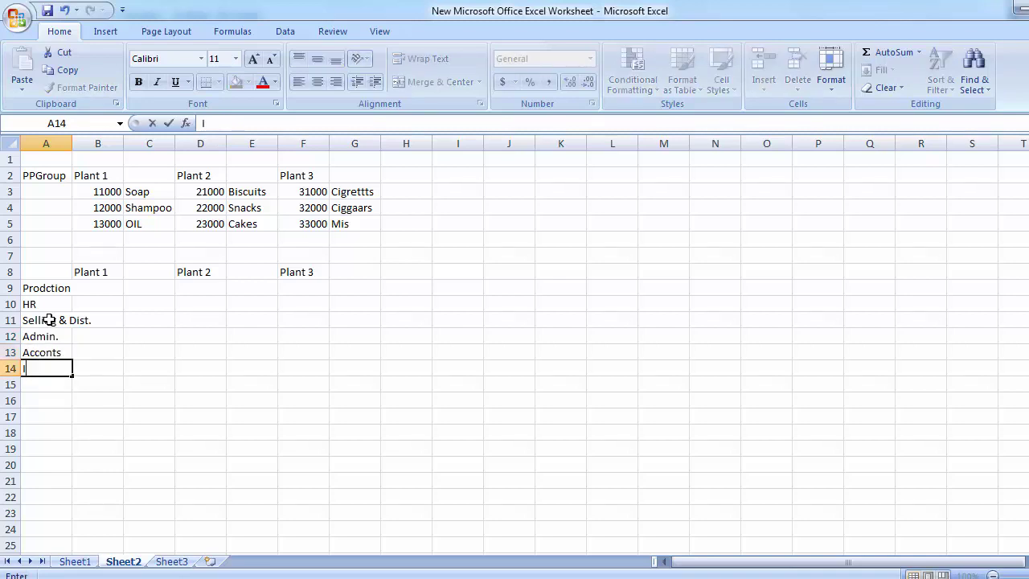
pyautogui.press('Right')
# Autofit column A to its longest label and go to cell B9
pyautogui.press('Up')
pyautogui.press('Up')
pyautogui.press('Up')
pyautogui.press('Up')
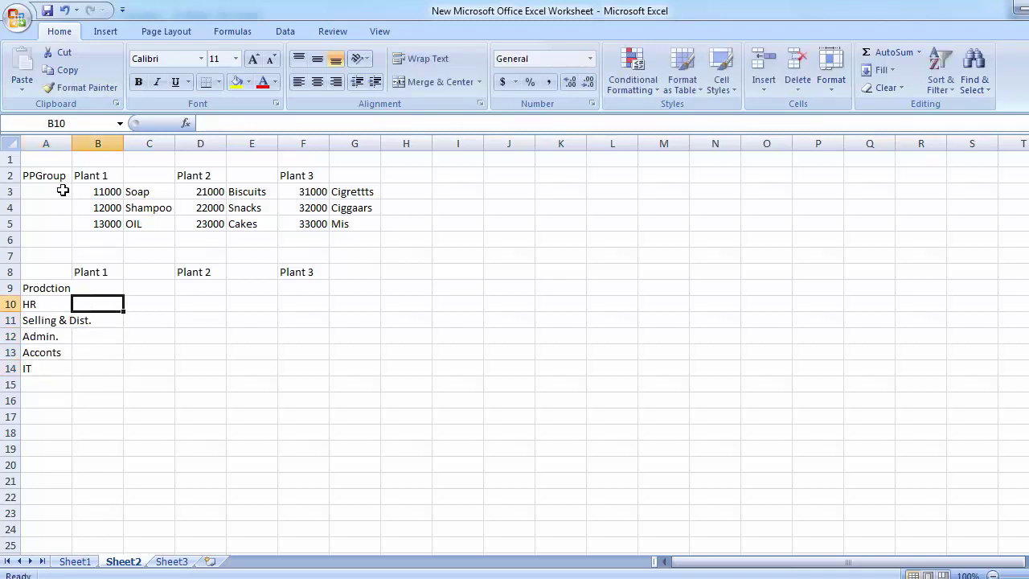
pyautogui.doubleClick(72, 143)
pyautogui.click(118, 285)
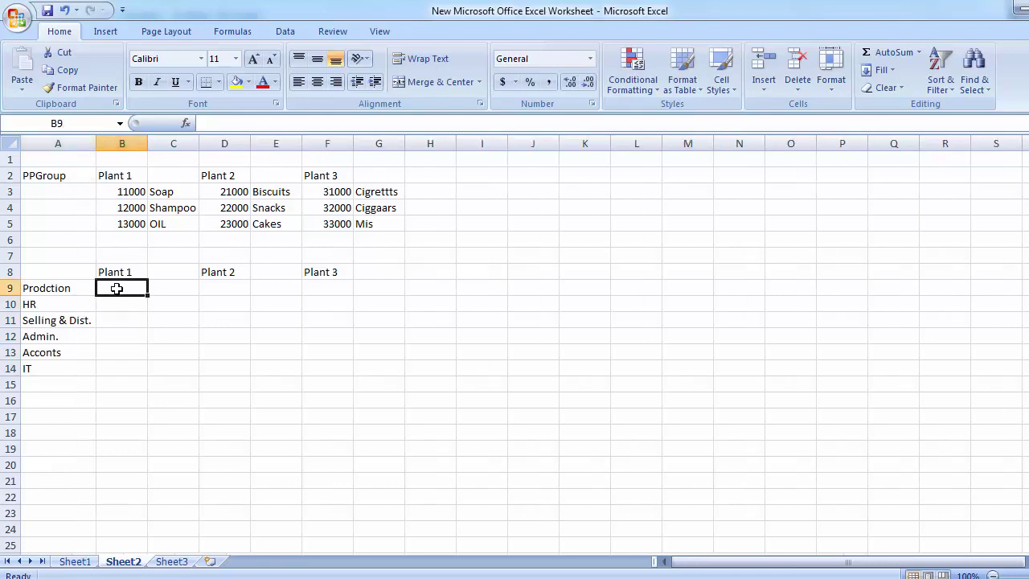
# Enter 110000 in B9 as the Plant 1 code for the Prodction department
pyautogui.click(91, 290)
pyautogui.moveTo(91, 290); pyautogui.dragTo(56, 374)
pyautogui.click(122, 291)
pyautogui.click(215, 286)
pyautogui.click(332, 286)
pyautogui.click(125, 289)
pyautogui.write('1')
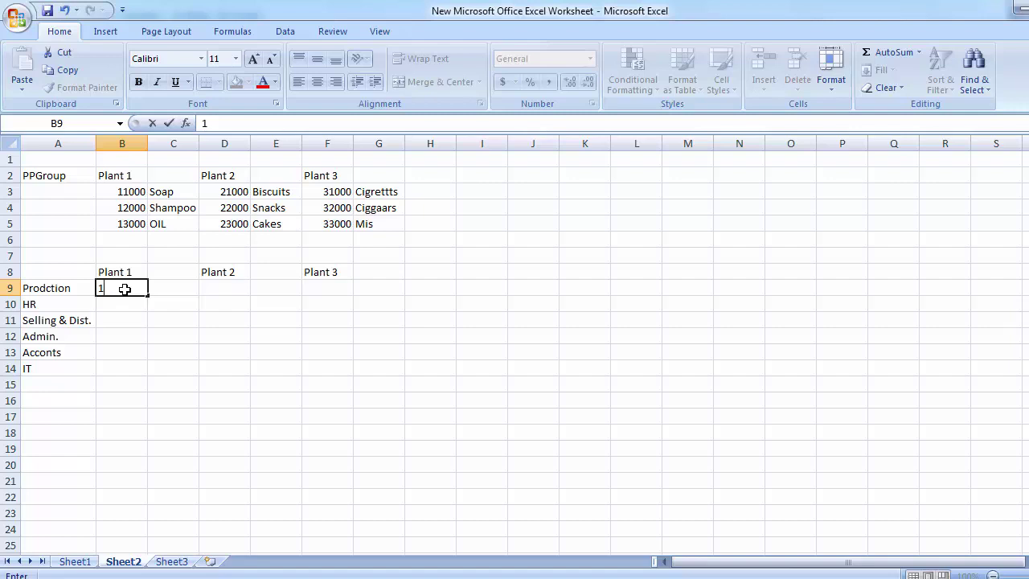
pyautogui.write('10000')
pyautogui.press('Return')
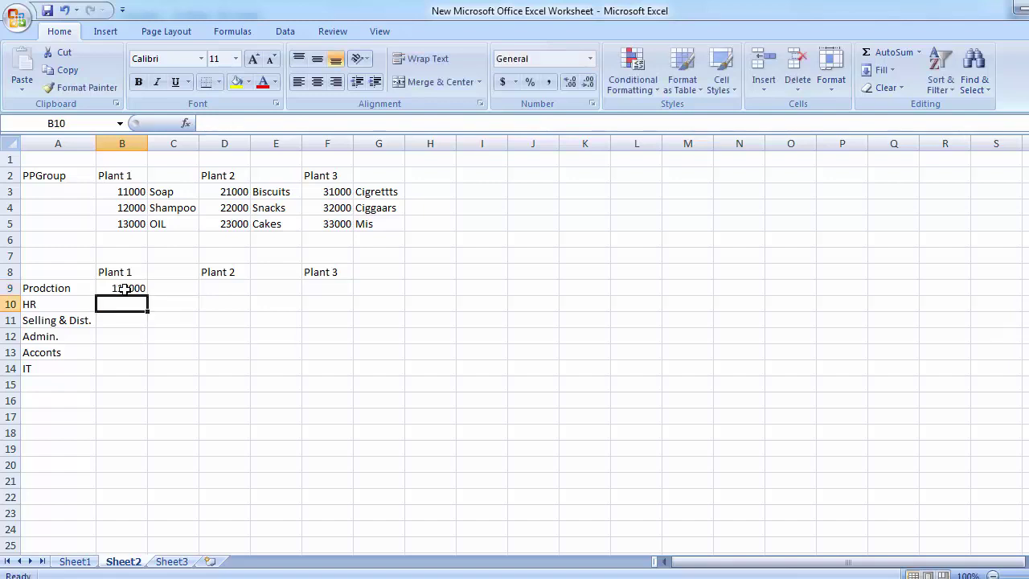
# Look back at the Plant 1 product codes in the upper table and return to B10
pyautogui.press('Up')
pyautogui.press('Up')
pyautogui.press('Up')
pyautogui.press('Up')
pyautogui.press('Up')
pyautogui.press('Up')
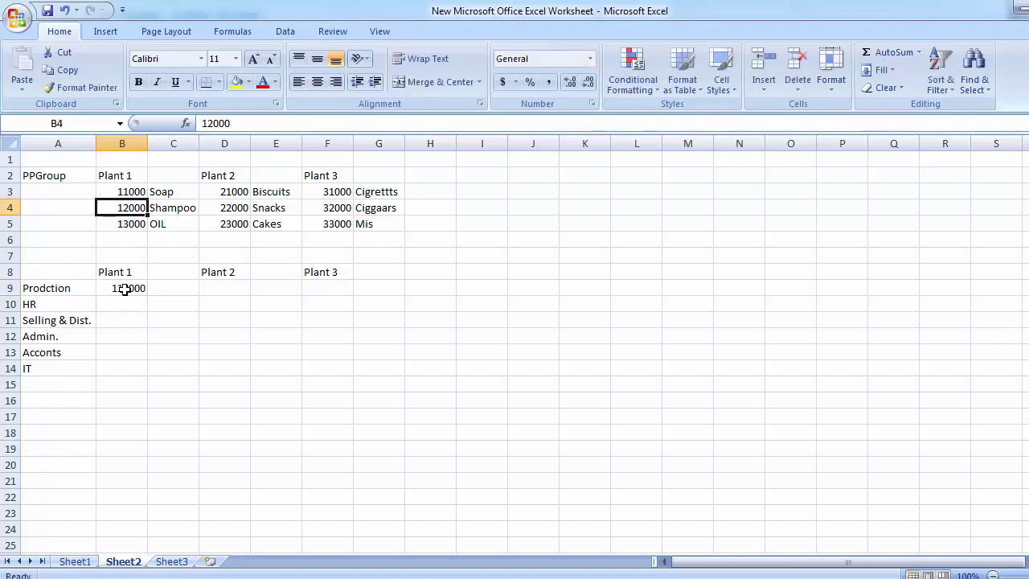
pyautogui.press('Down')
pyautogui.press('Down')
pyautogui.press('Down')
pyautogui.press('Down')
pyautogui.press('Down')
pyautogui.press('Down')
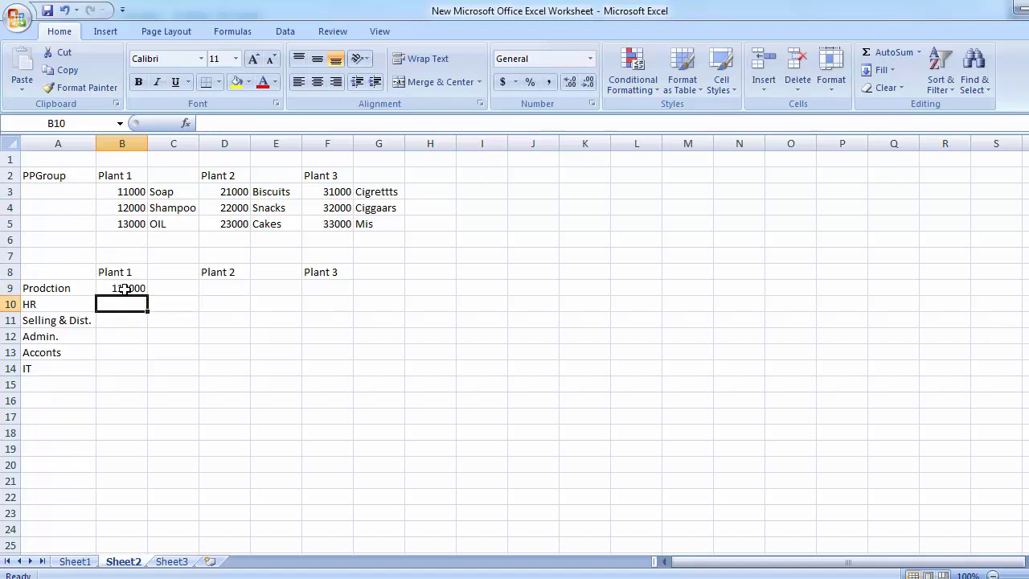
# Enter the Plant 1 codes 120000 for HR in B10 and 130000 for Selling & Dist. in B11
pyautogui.write('1')
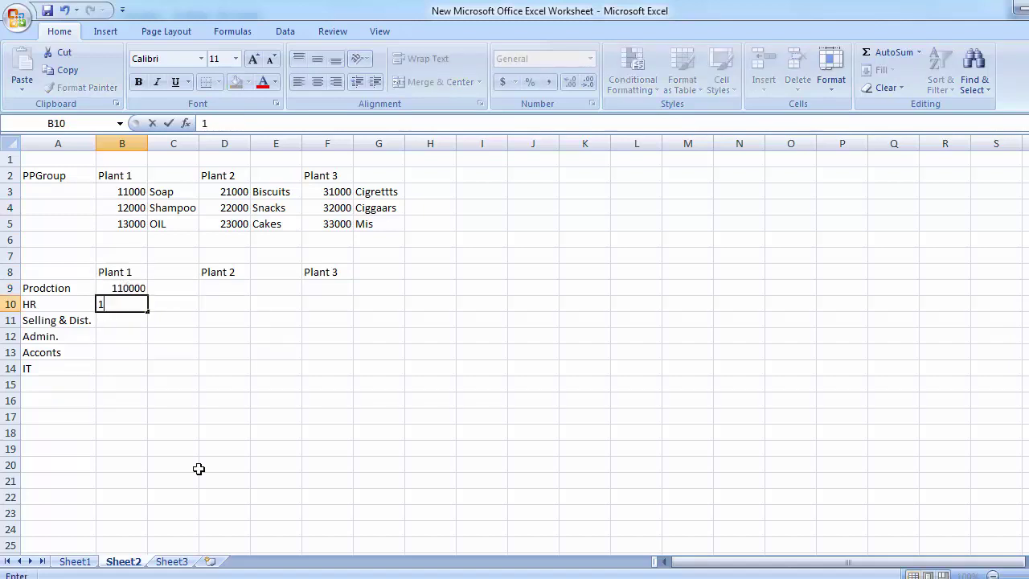
pyautogui.write('200000')
pyautogui.press('BackSpace')
pyautogui.press('Return')
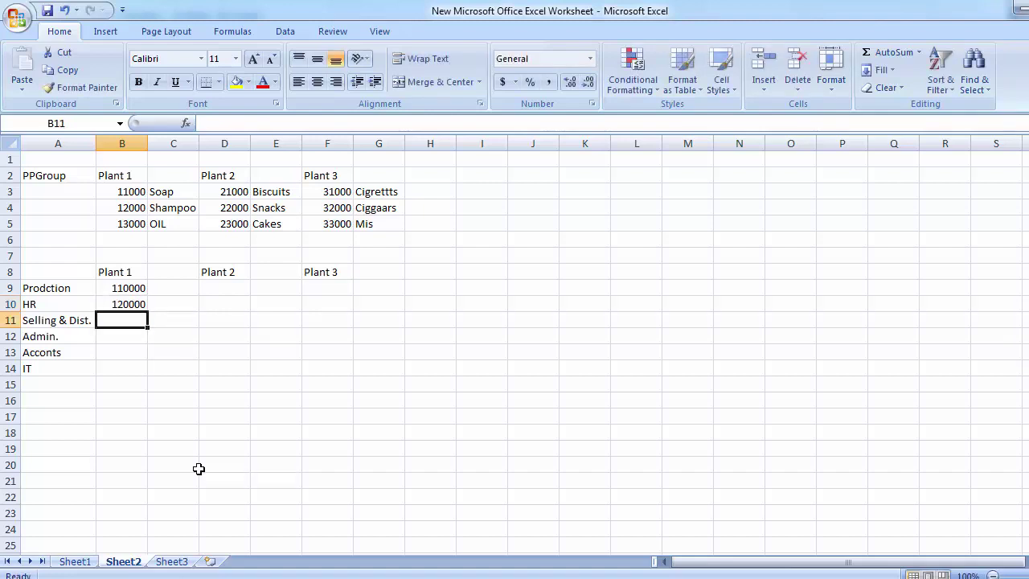
pyautogui.write('13')
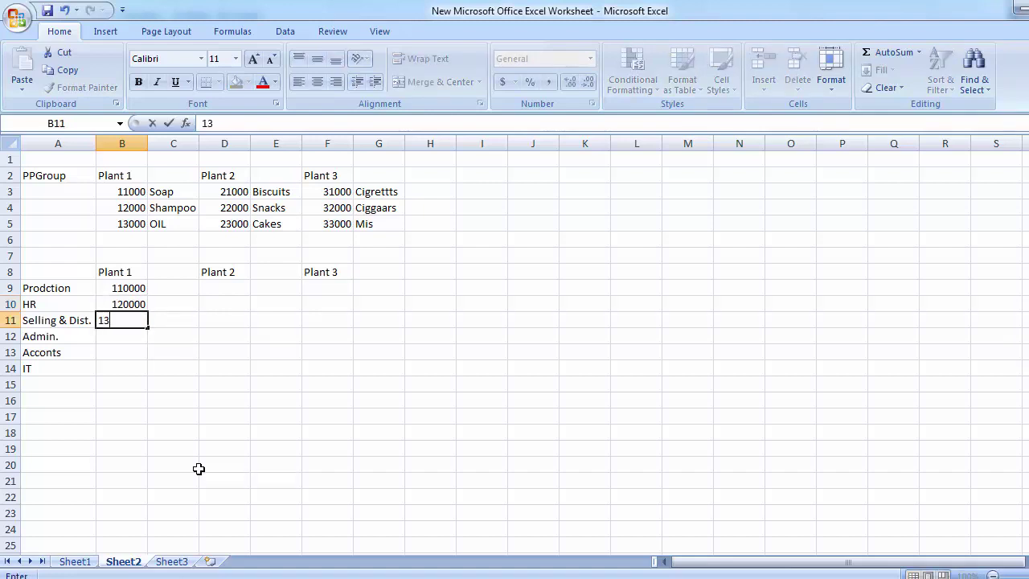
pyautogui.write('0000000\\')
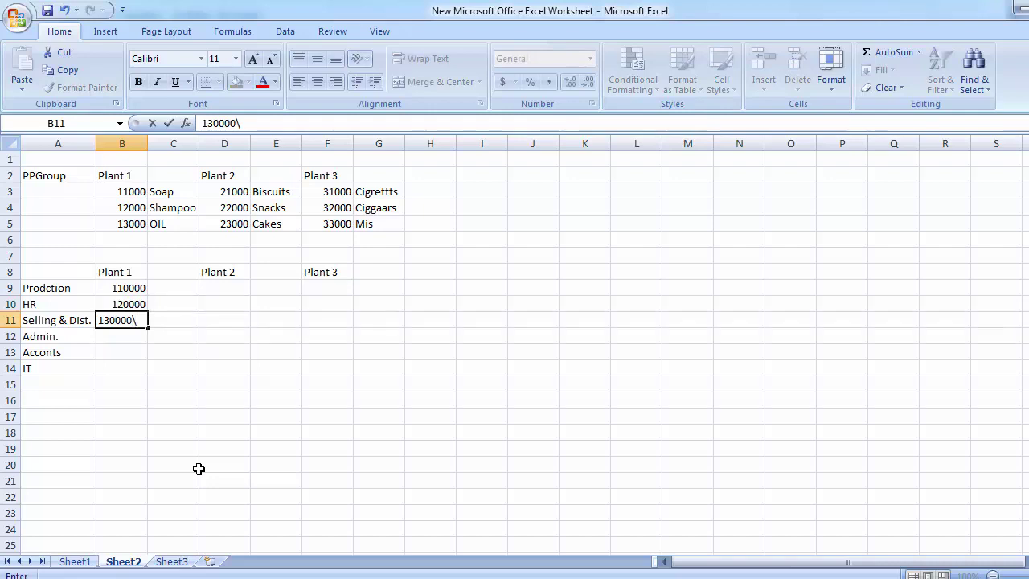
pyautogui.press('BackSpace')
pyautogui.press('Return')
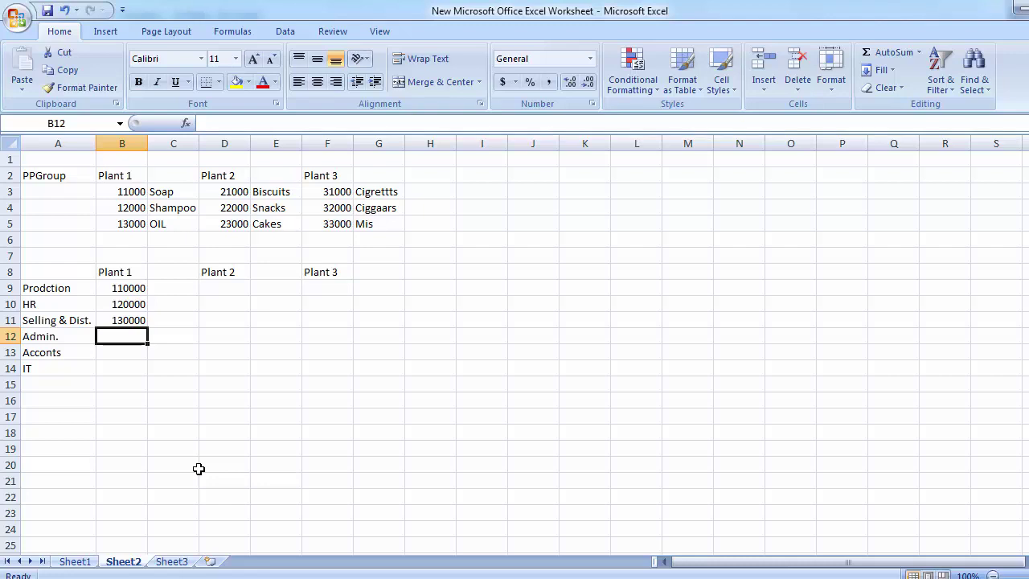
# Enter the Plant 1 codes 140000 for Admin. in B12 and 150000 for Acconts in B13
pyautogui.write('140000')
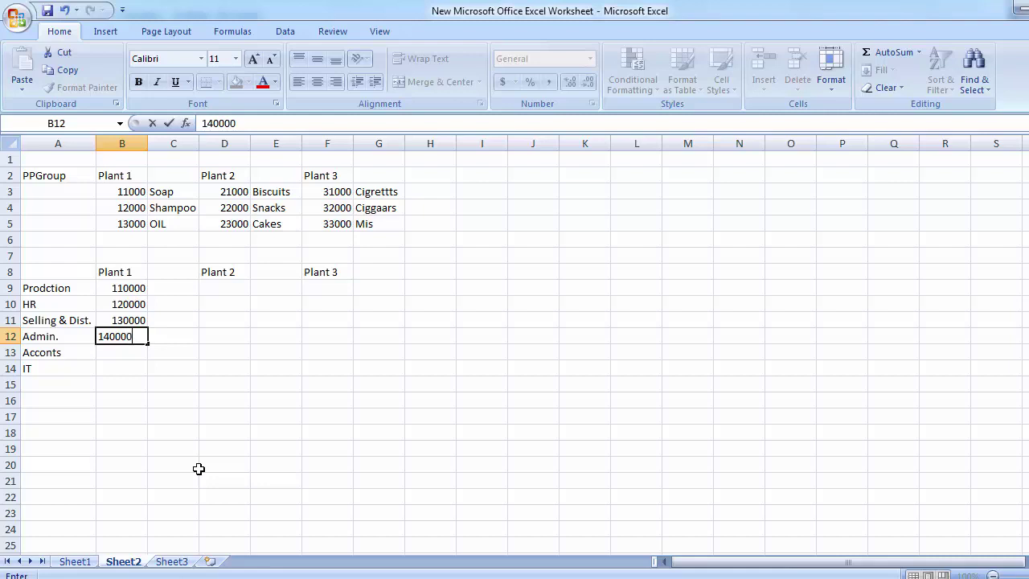
pyautogui.press('Return')
pyautogui.write('5000')
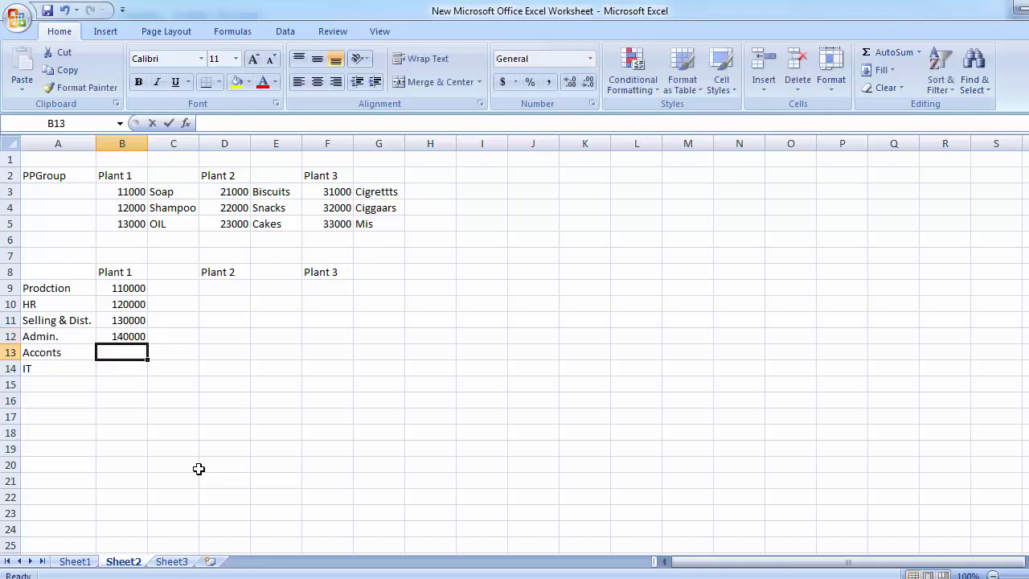
pyautogui.press('BackSpace')
pyautogui.press('BackSpace')
pyautogui.press('BackSpace')
pyautogui.press('BackSpace')
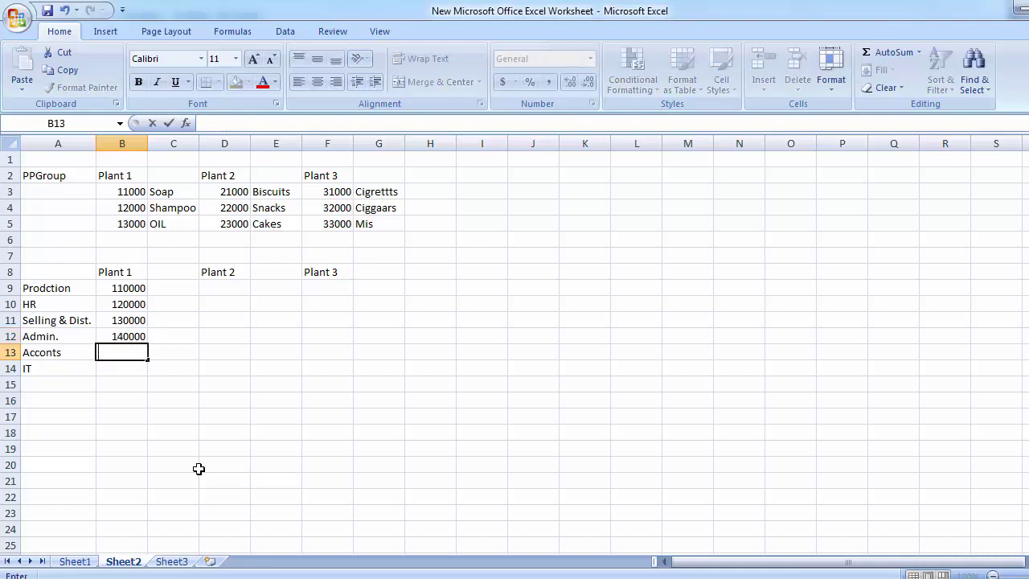
pyautogui.write('150000')
pyautogui.press('Return')
# Copy the code 110000 from B9, switch to SAP's Create Cost Center screen and paste it as the cost center
pyautogui.press('Up')
pyautogui.press('Up')
pyautogui.press('Up')
pyautogui.press('Up')
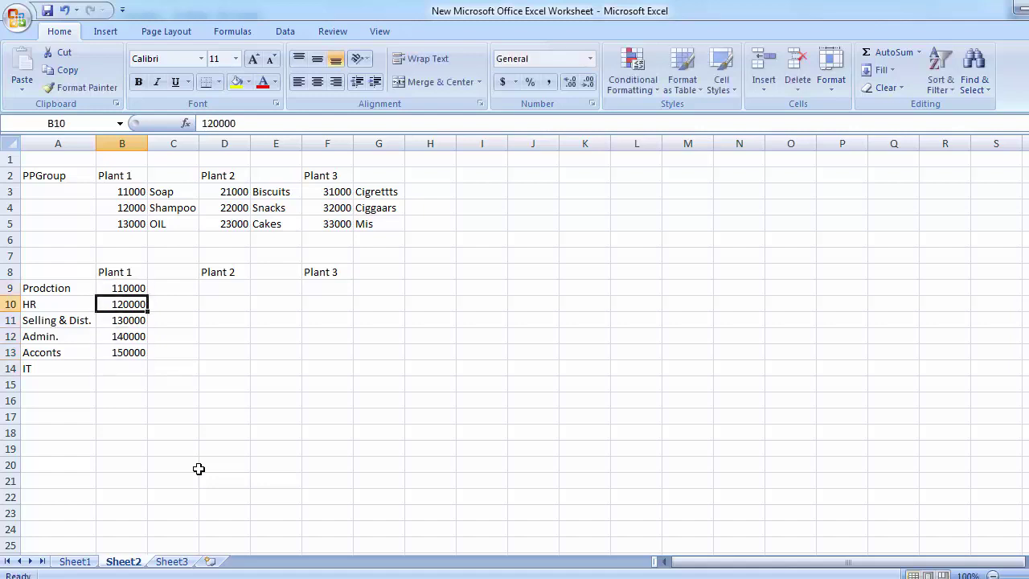
pyautogui.press('Down')
pyautogui.press('Up')
pyautogui.press('Up')
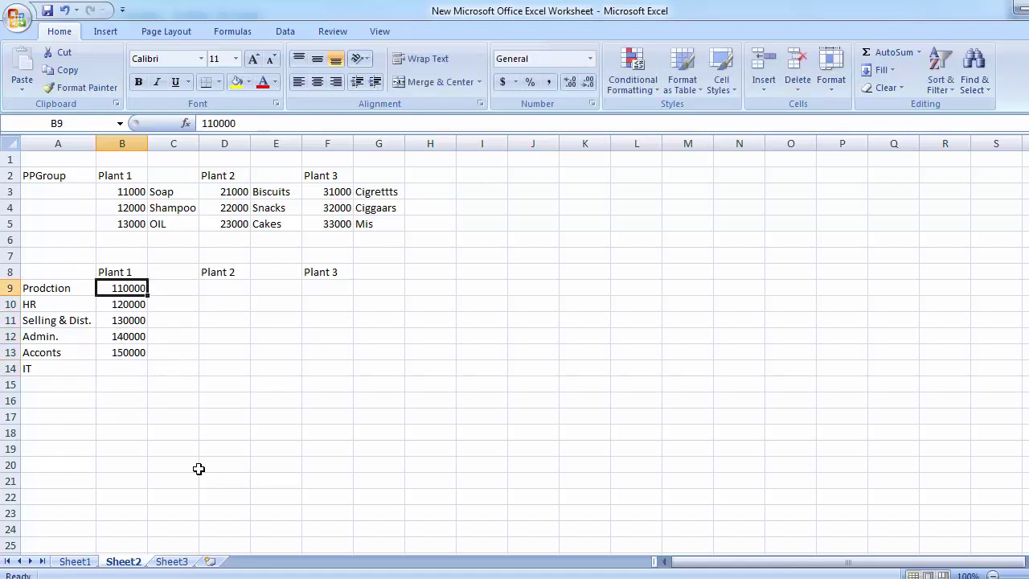
pyautogui.hotkey('ctrl', 'c')
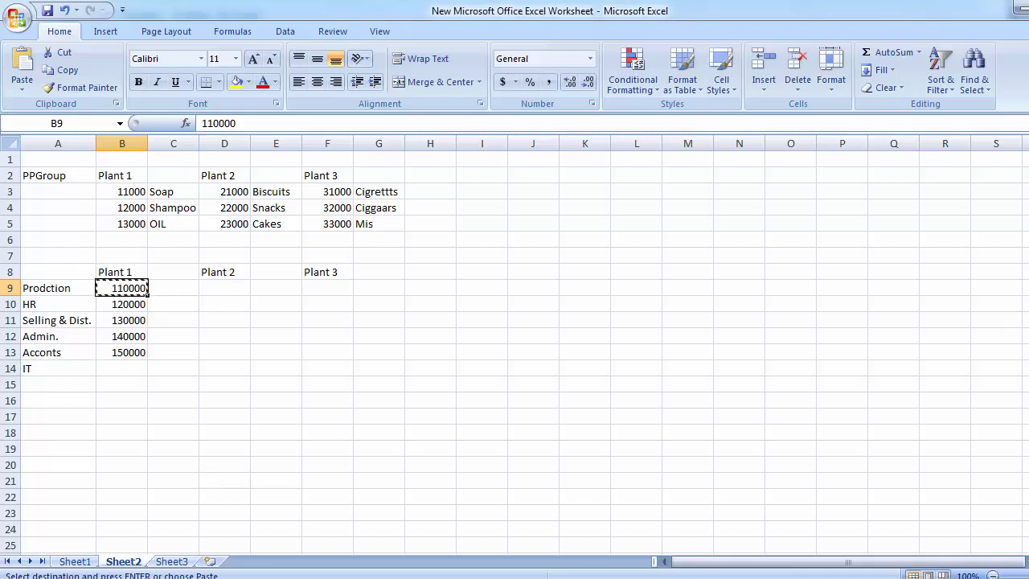
pyautogui.moveTo(463, 576)
pyautogui.click(459, 533)
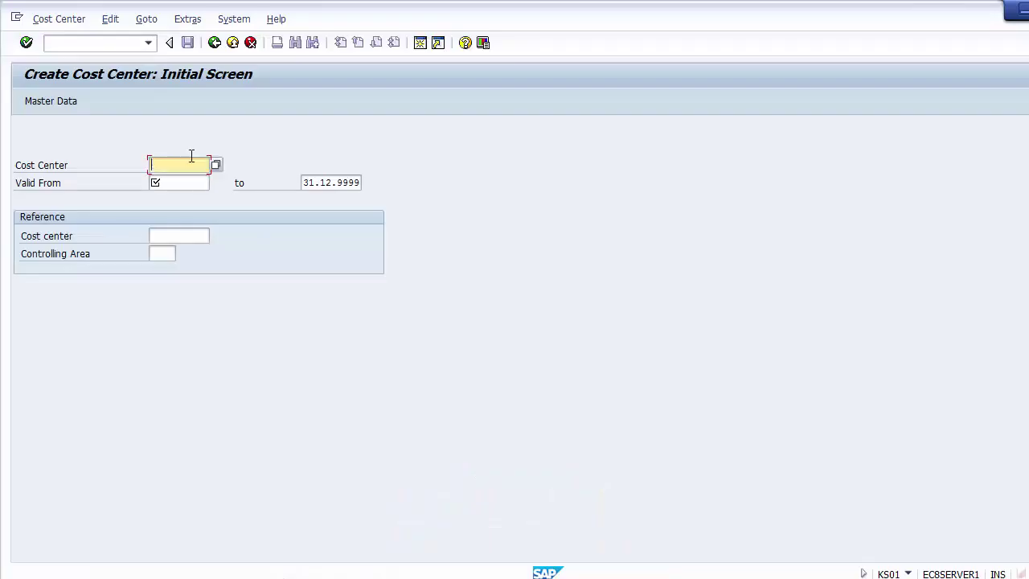
pyautogui.hotkey('ctrl', 'v')
# Set the cost center's Valid From date to 01.04.2014
pyautogui.click(180, 183)
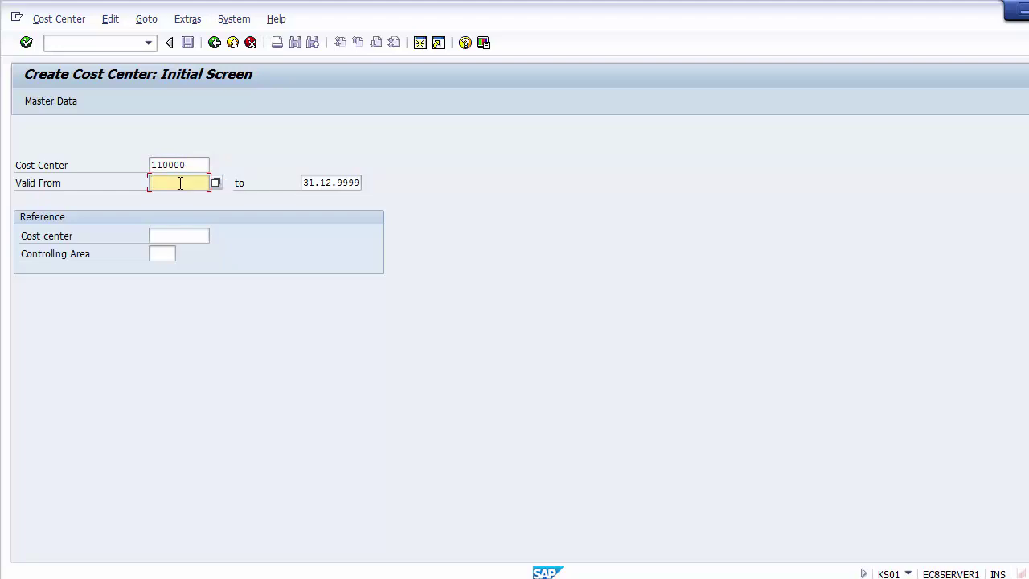
pyautogui.click(198, 166)
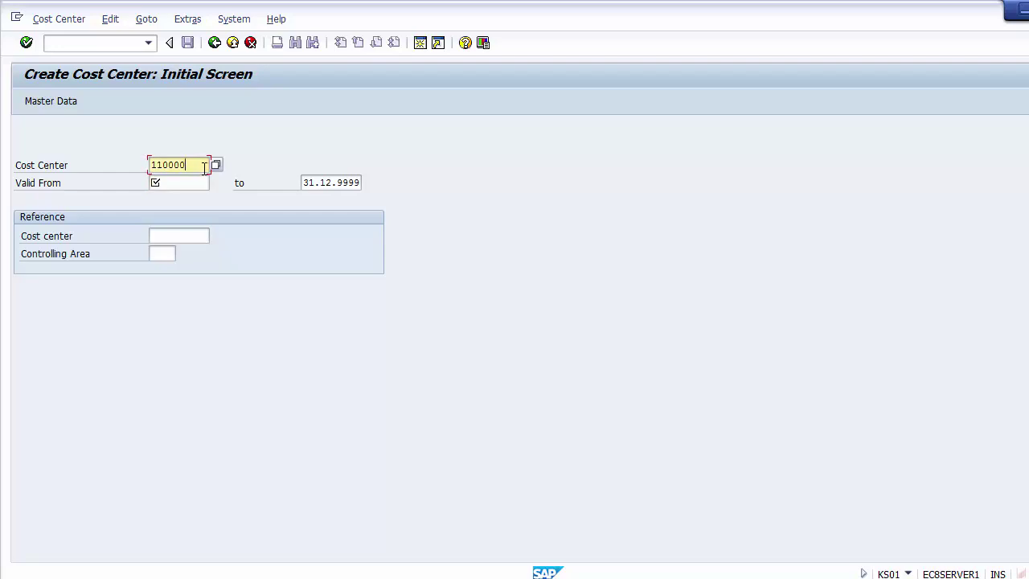
pyautogui.moveTo(204, 166); pyautogui.dragTo(137, 168)
pyautogui.click(168, 182)
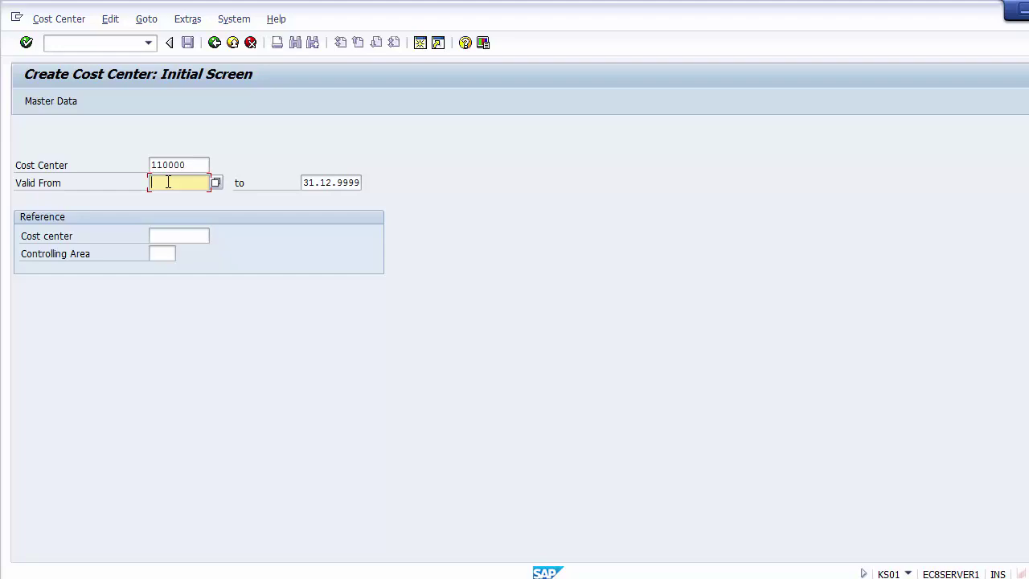
pyautogui.write('01.04.2014')
# Change the year of the cost center's validity end date so it reads 31.12.2014
pyautogui.click(340, 183)
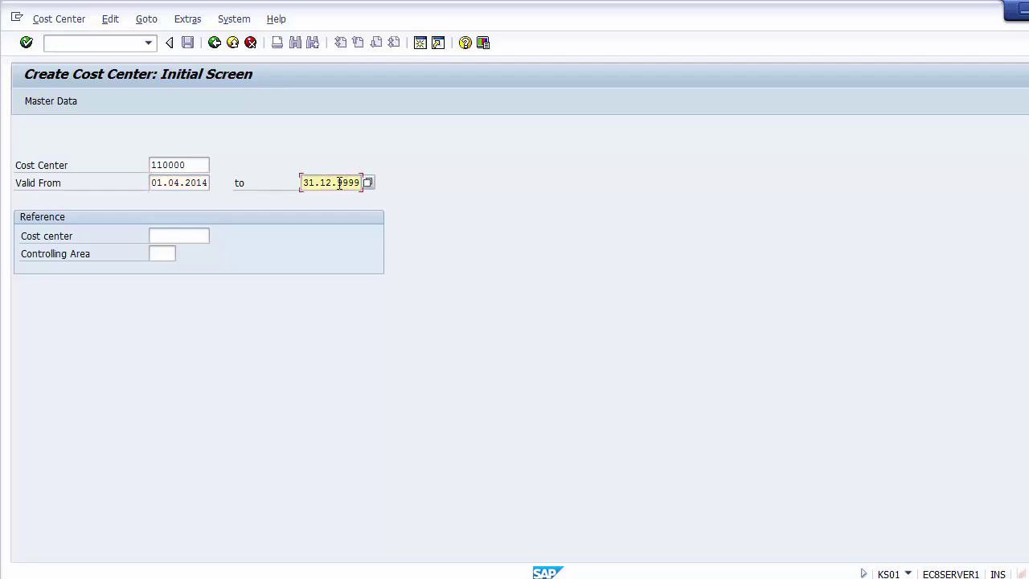
pyautogui.moveTo(340, 183)
pyautogui.mouseDown()
pyautogui.moveTo(367, 177)
pyautogui.moveTo(339, 180)
pyautogui.mouseUp()
pyautogui.press('Delete')
pyautogui.press('Delete')
pyautogui.press('Delete')
pyautogui.press('Delete')
pyautogui.write('2014')
pyautogui.moveTo(199, 166); pyautogui.dragTo(108, 165)
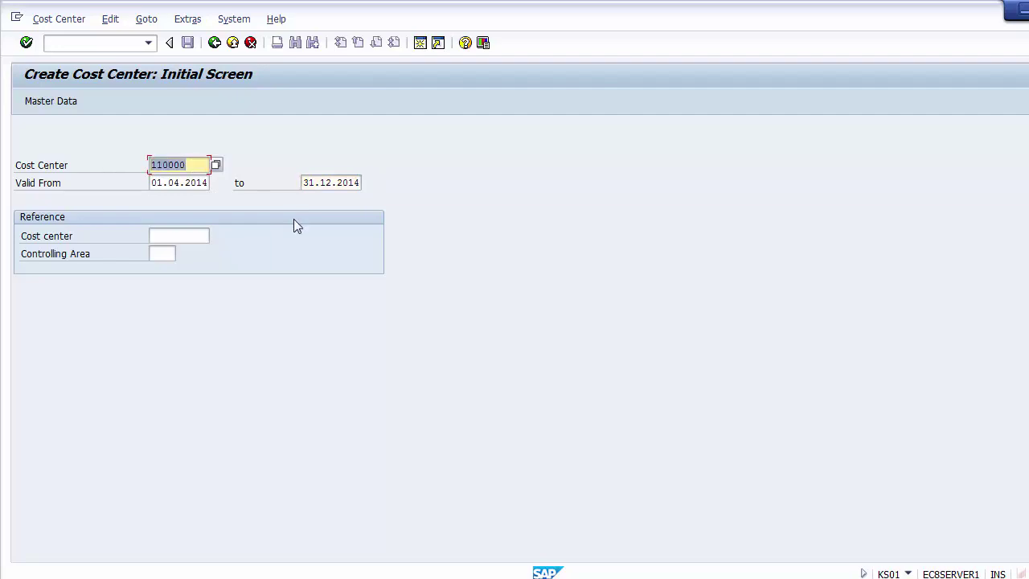
pyautogui.moveTo(303, 183); pyautogui.dragTo(368, 182)
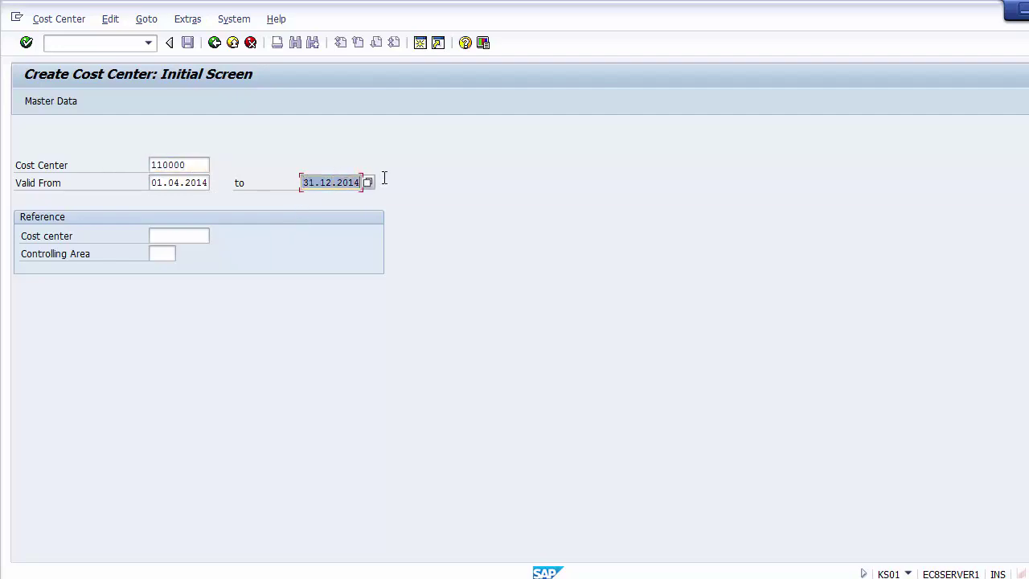
# Set the validity end date to 31.12.9999 and proceed to the cost center's basic data
pyautogui.click(357, 183)
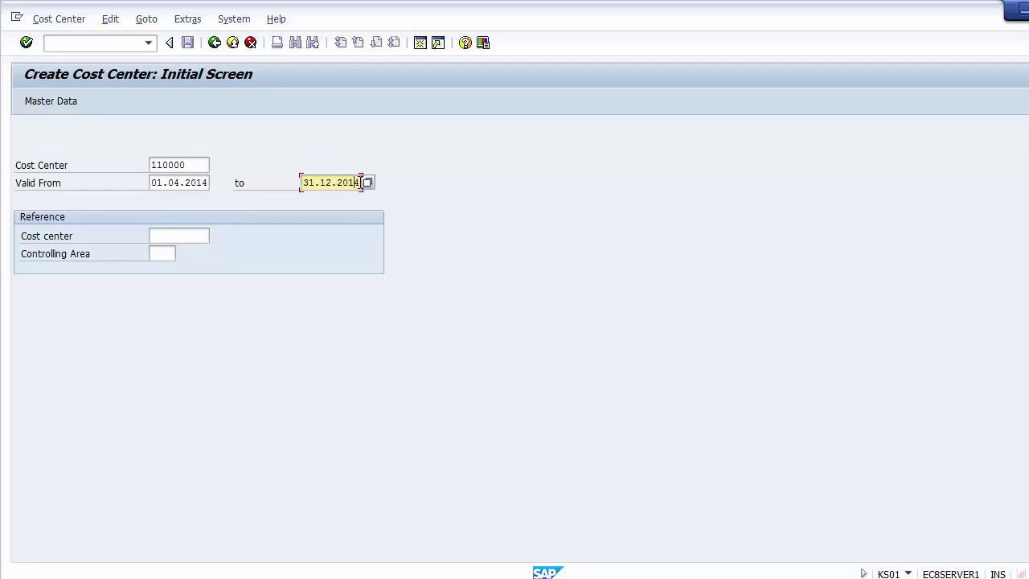
pyautogui.press('BackSpace')
pyautogui.write('8')
pyautogui.press('BackSpace')
pyautogui.press('BackSpace')
pyautogui.press('BackSpace')
pyautogui.press('BackSpace')
pyautogui.write('9999')
pyautogui.click(190, 164)
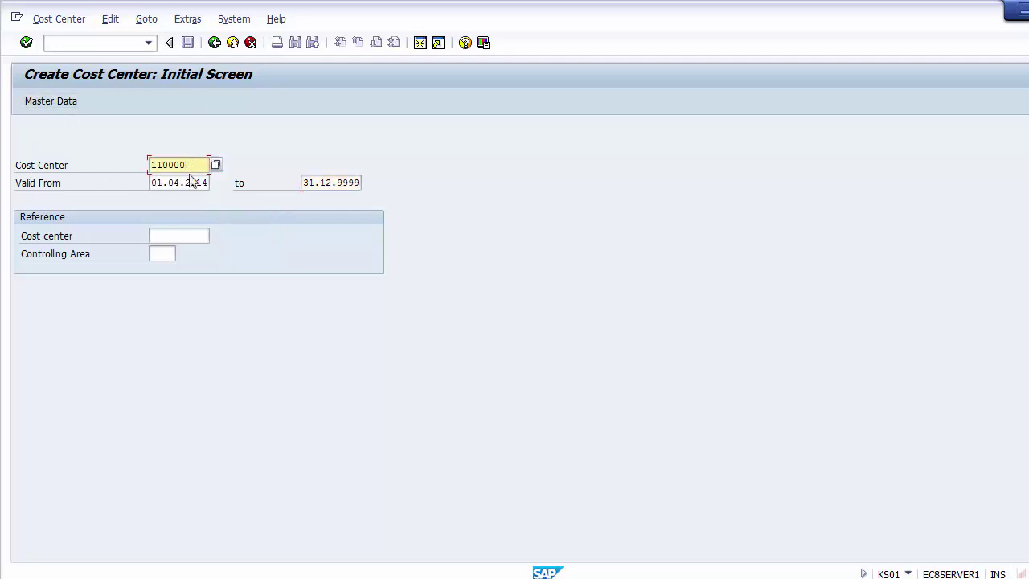
pyautogui.click(191, 181)
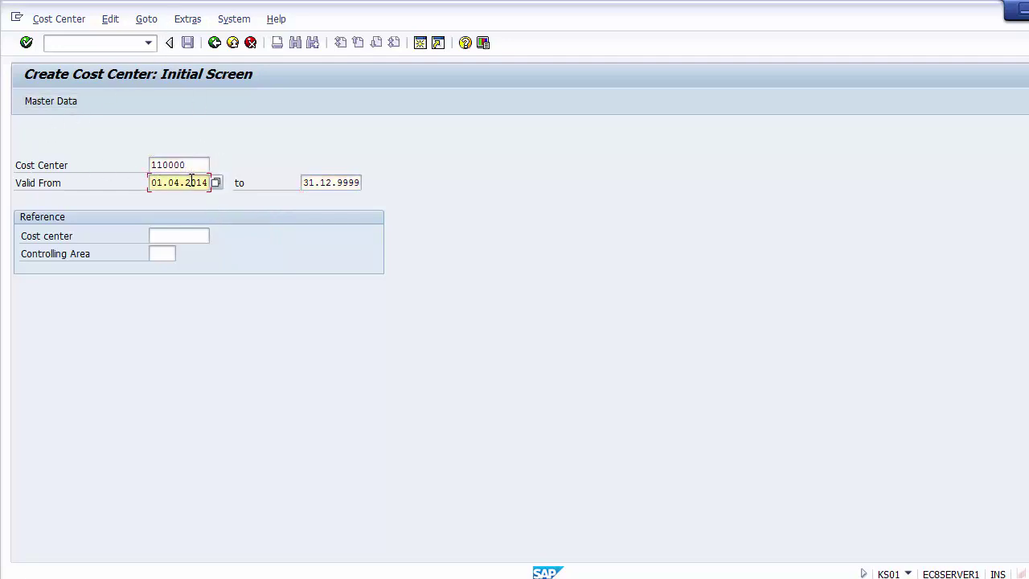
pyautogui.press('Return')
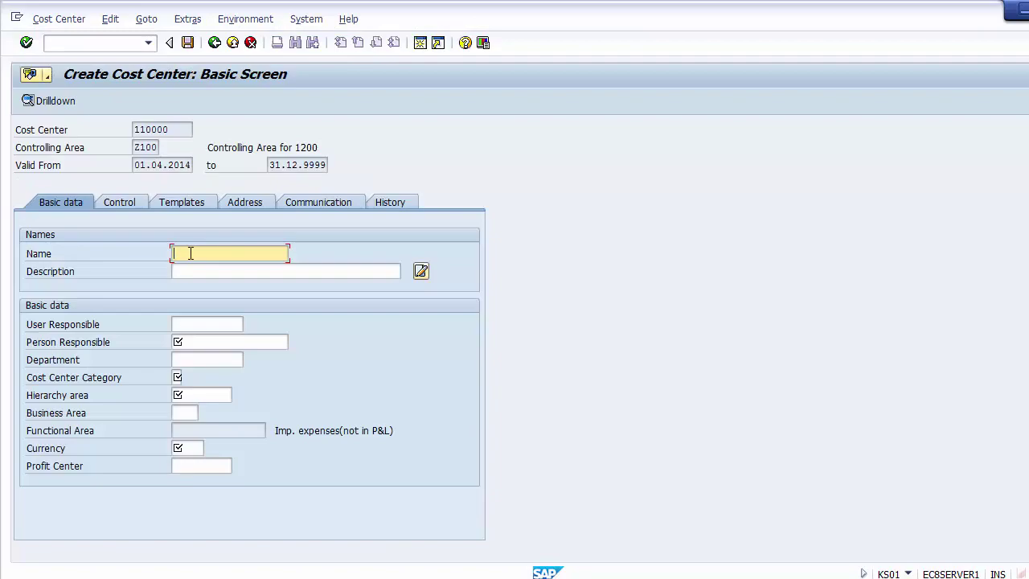
# Copy the department name Prodction from A9 of the Excel plan into the SAP cost center's name and description
pyautogui.hotkey('alt', 'Tab')
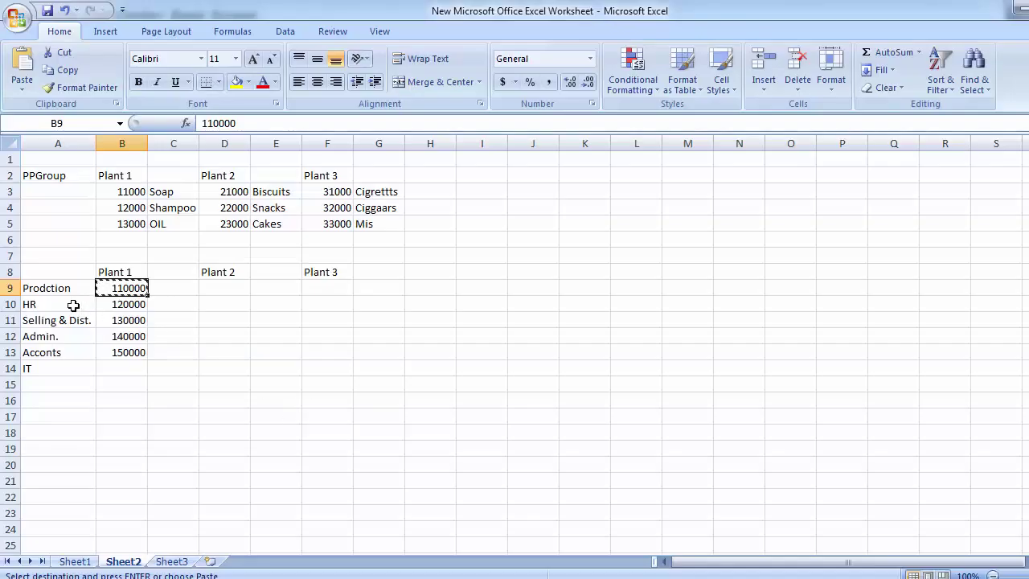
pyautogui.click(55, 287)
pyautogui.hotkey('ctrl', 'c')
pyautogui.hotkey('alt', 'Tab')
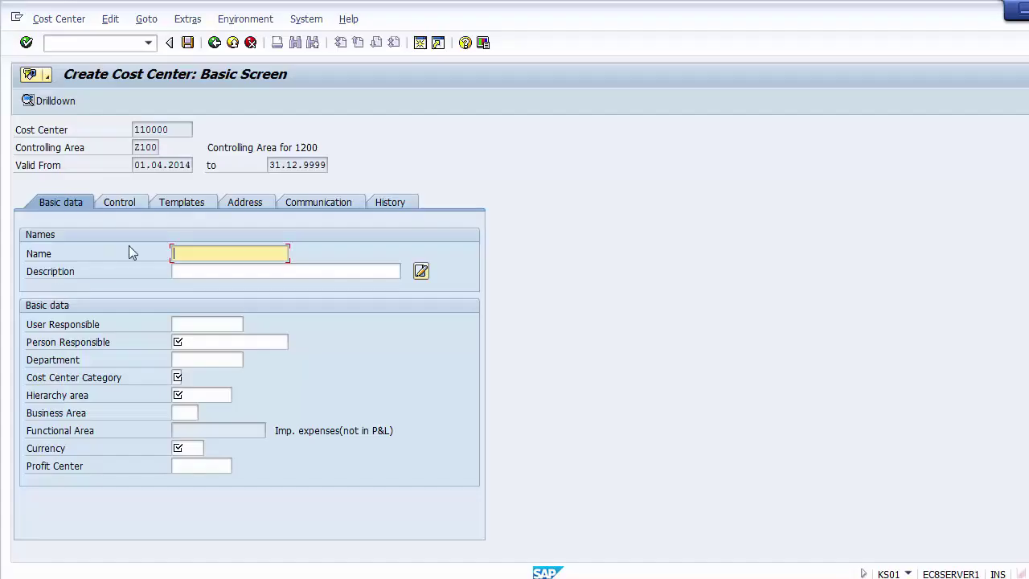
pyautogui.hotkey('ctrl', 'v')
pyautogui.press('Tab')
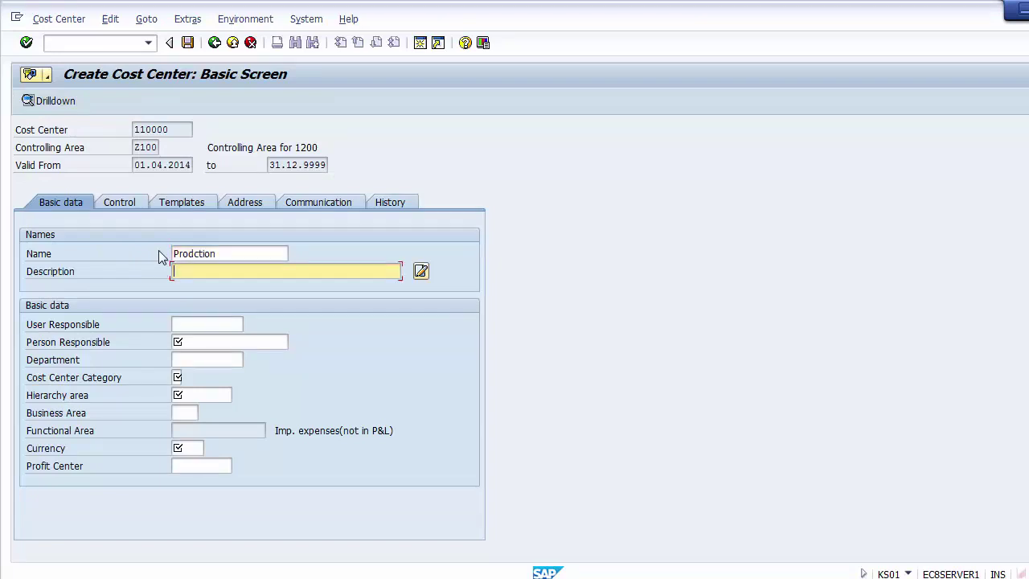
pyautogui.hotkey('ctrl', 'v')
pyautogui.press('Tab')
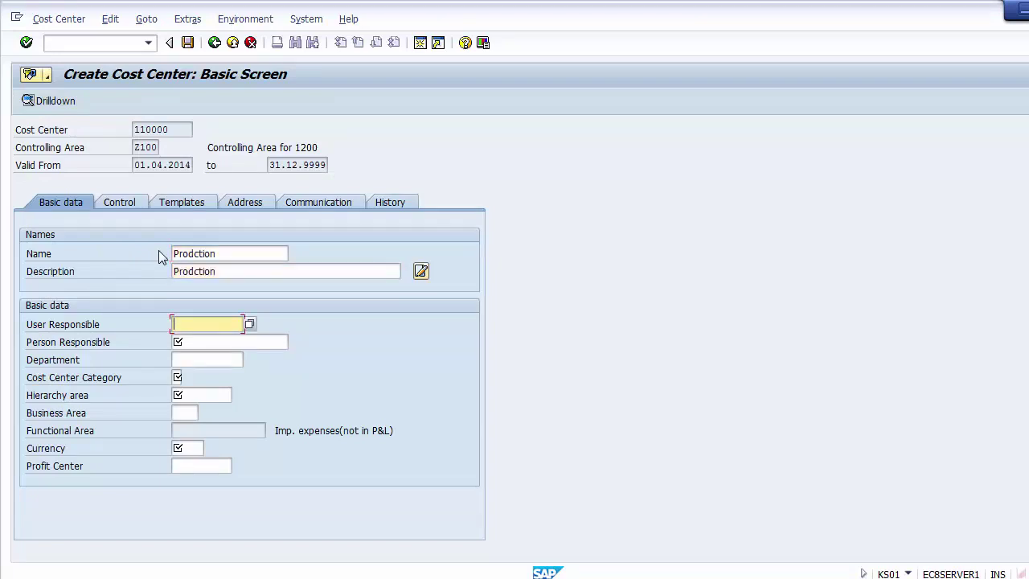
# Enter the responsible person's name and paste Prodction as the department
pyautogui.press('Tab')
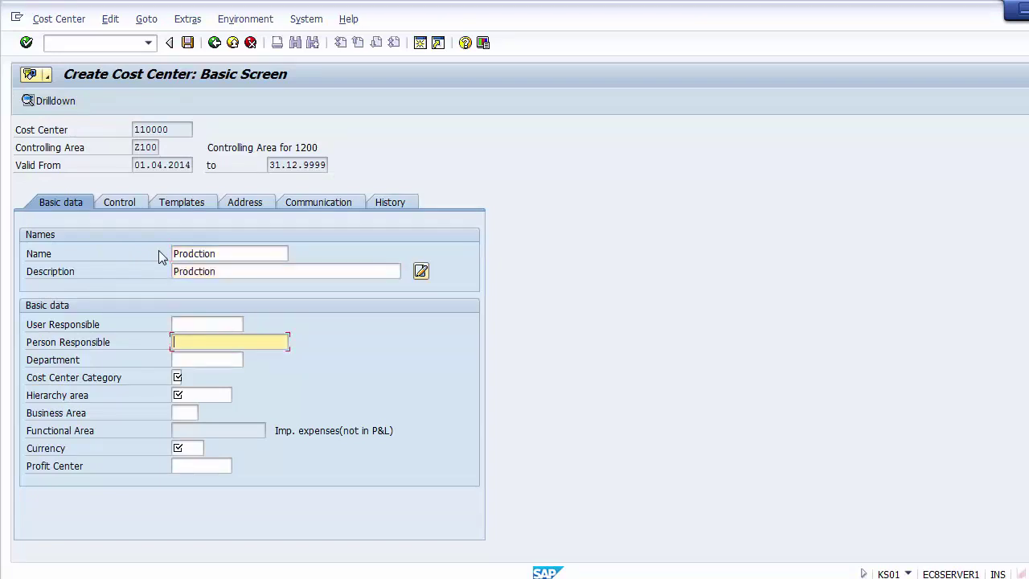
pyautogui.write('JOE')
pyautogui.press('Tab')
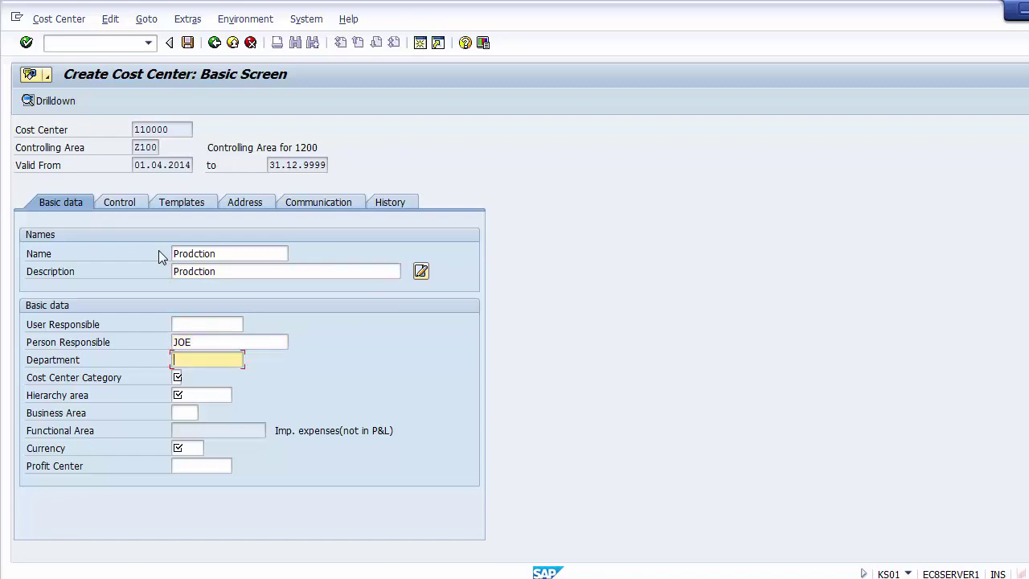
pyautogui.hotkey('ctrl', 'v')
pyautogui.press('Tab')
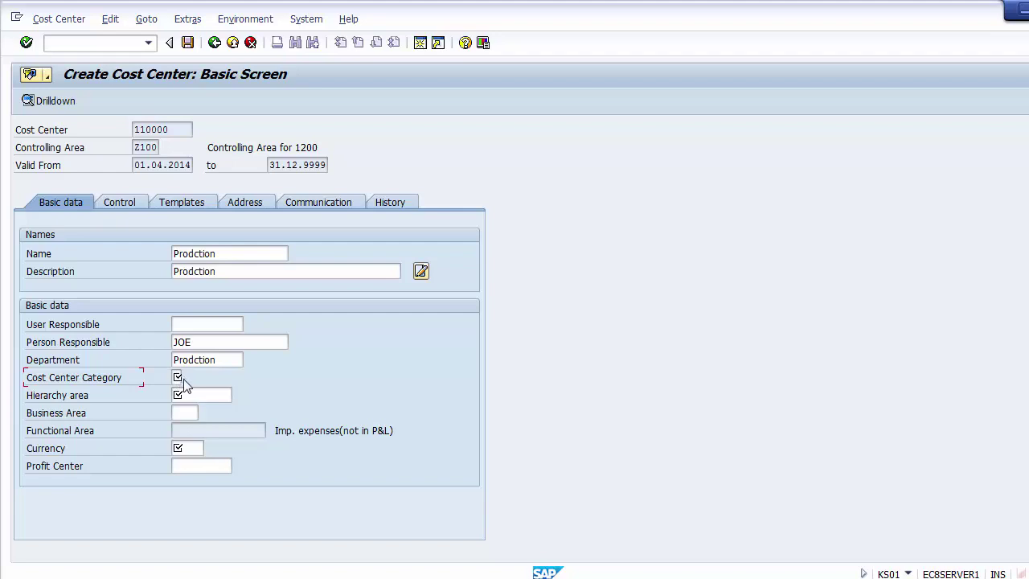
# Choose cost center category 1, Production, from the list of possible categories
pyautogui.click(178, 377)
pyautogui.click(189, 378)
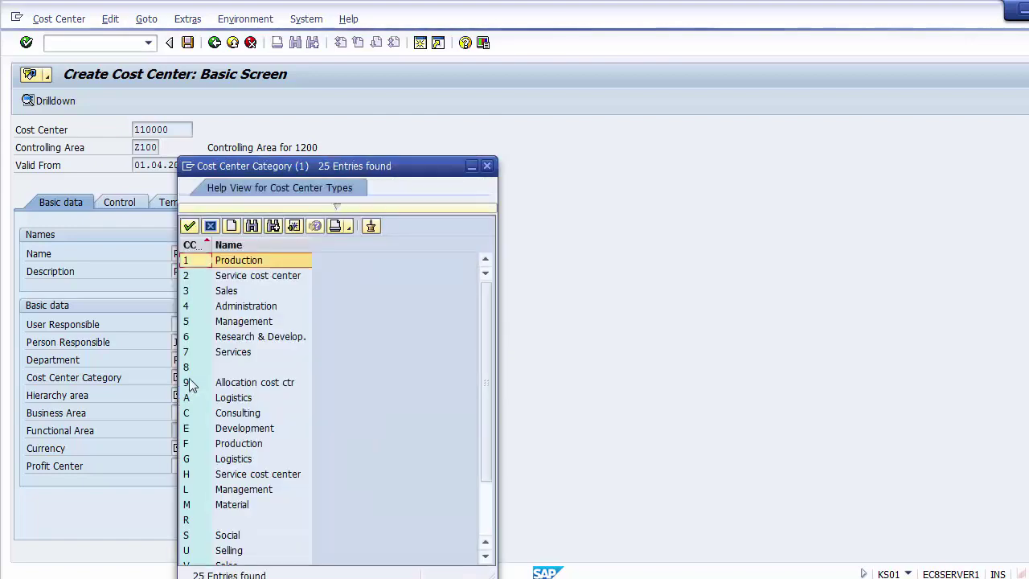
pyautogui.press('Down')
pyautogui.press('Down')
pyautogui.press('Down')
pyautogui.press('Down')
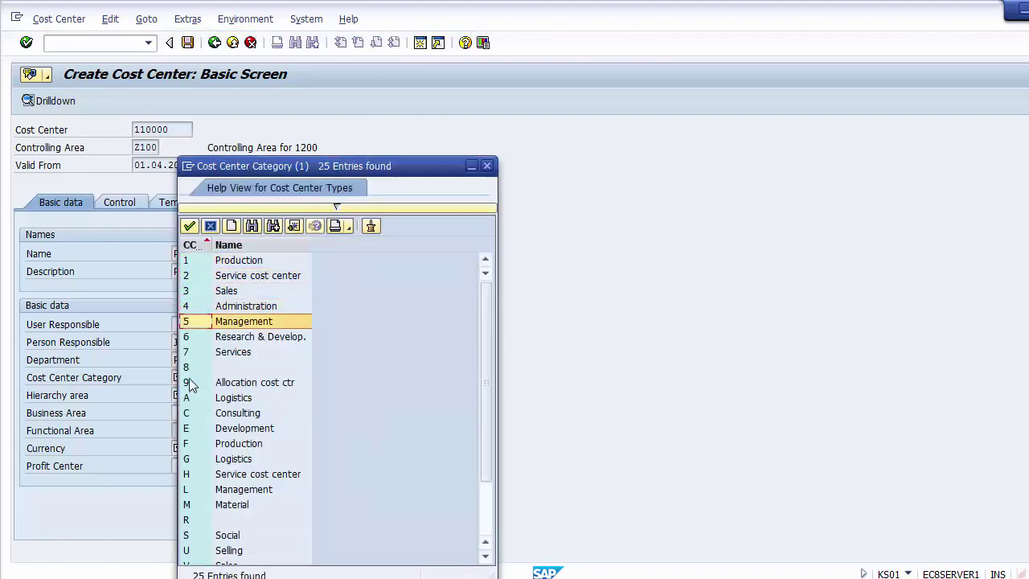
pyautogui.press('Down')
pyautogui.press('Up')
pyautogui.press('Up')
pyautogui.press('Up')
pyautogui.press('Up')
pyautogui.press('Up')
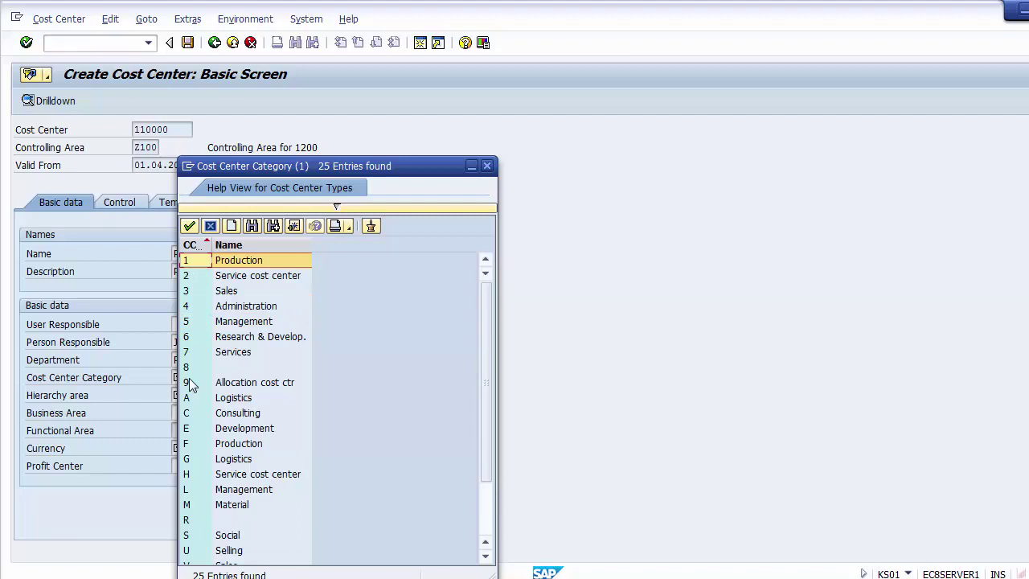
pyautogui.doubleClick(202, 266)
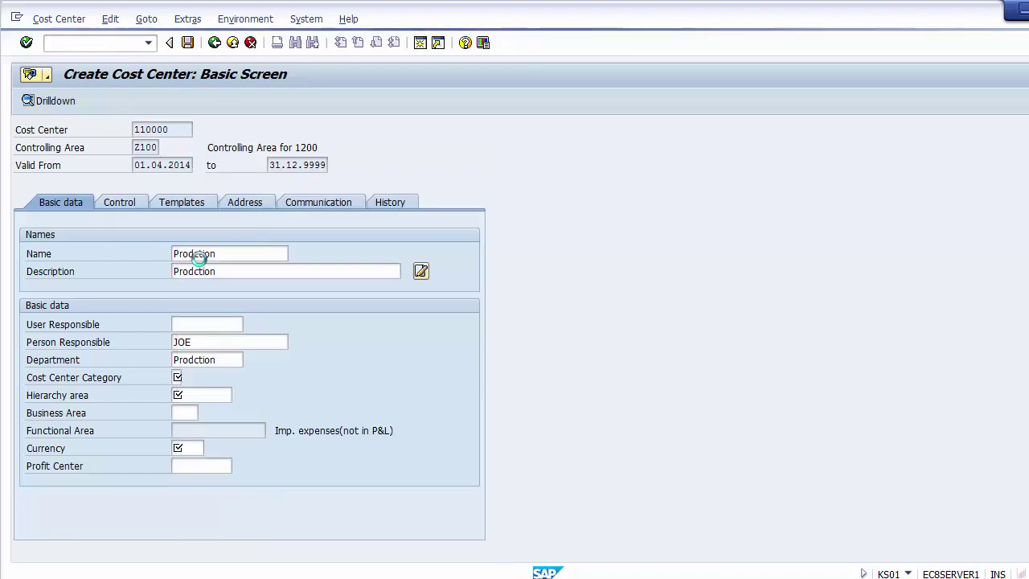
# Fill the hierarchy area with A1000 from its possible entries
pyautogui.click(200, 394)
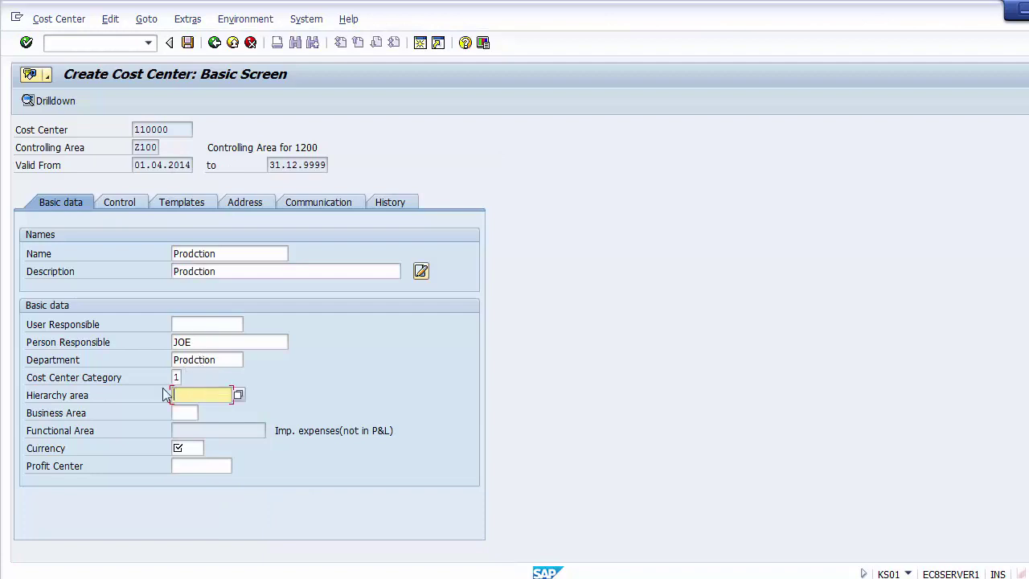
pyautogui.click(197, 396)
pyautogui.press('F4')
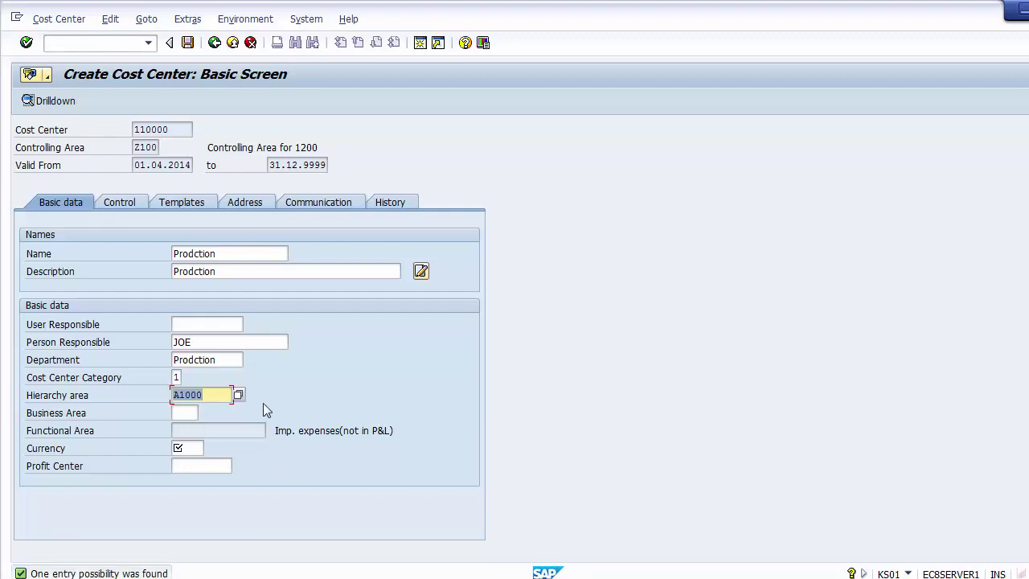
# Assign business area 1210, Product 1, and set the currency to USD
pyautogui.click(188, 413)
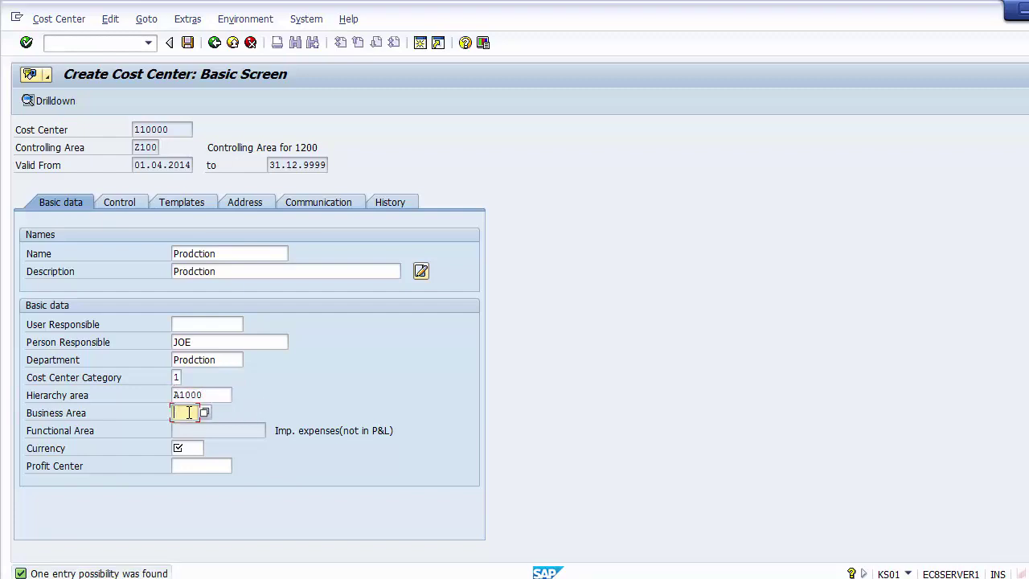
pyautogui.click(204, 413)
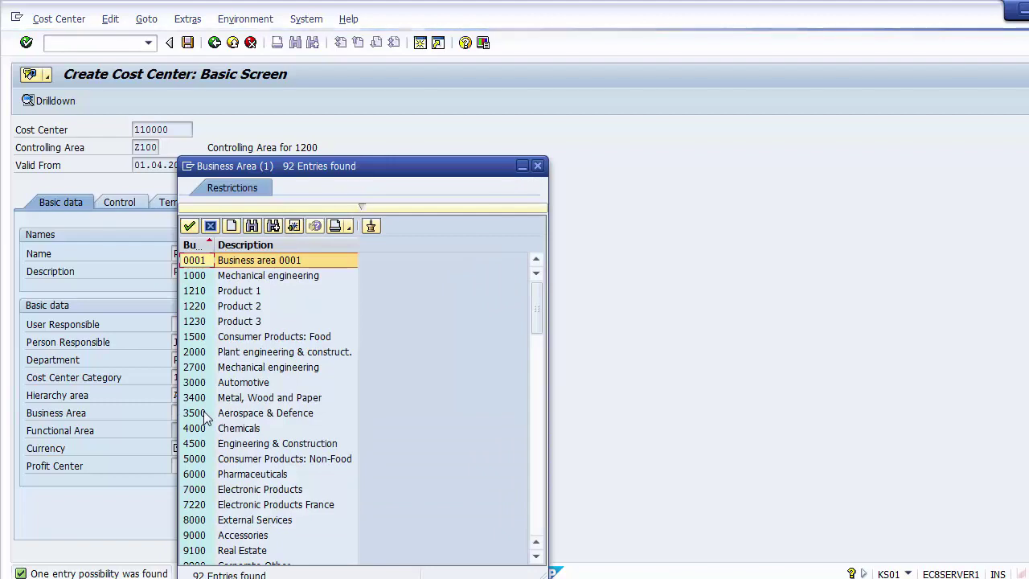
pyautogui.press('Down')
pyautogui.press('Down')
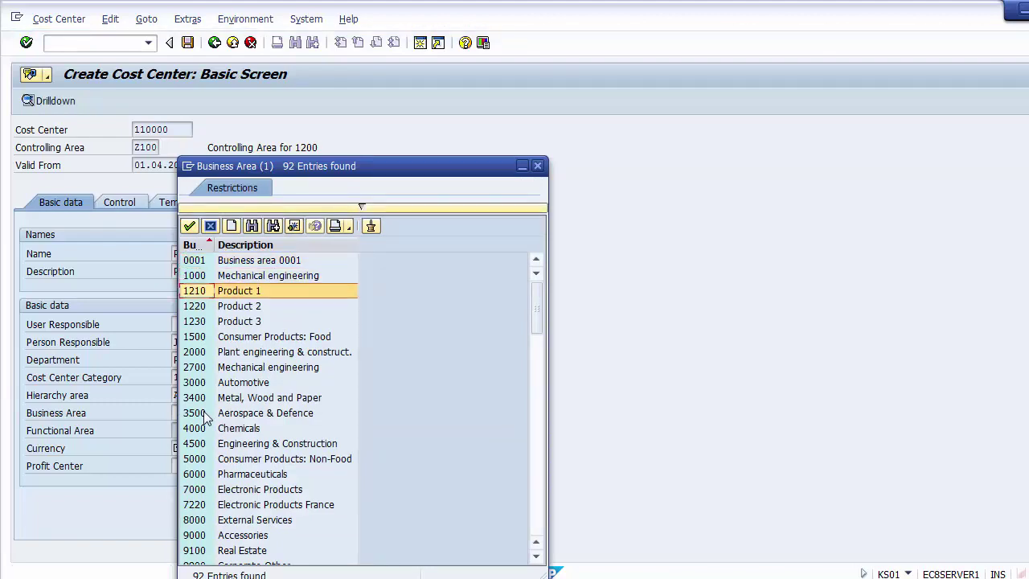
pyautogui.press('Escape')
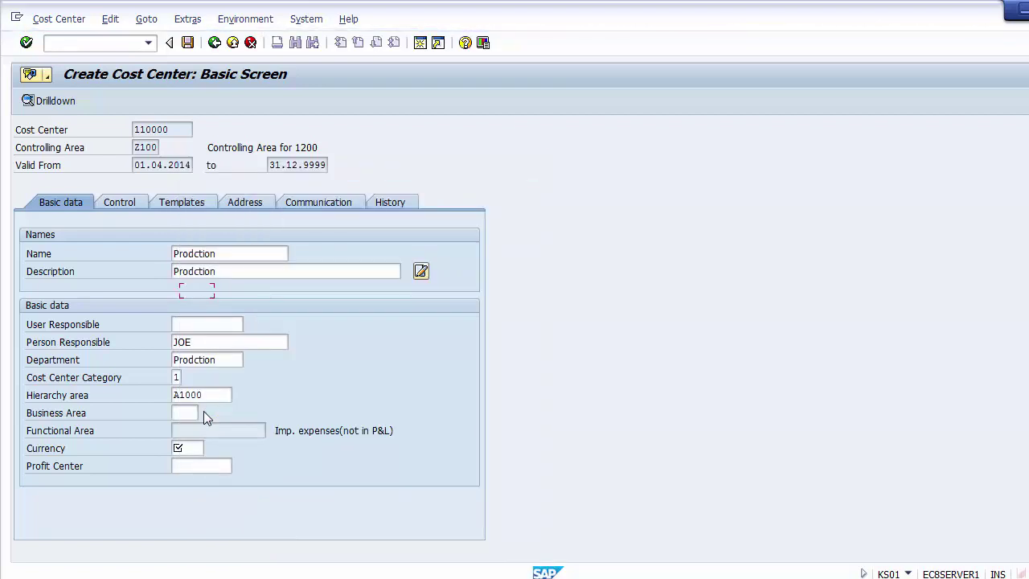
pyautogui.click(187, 445)
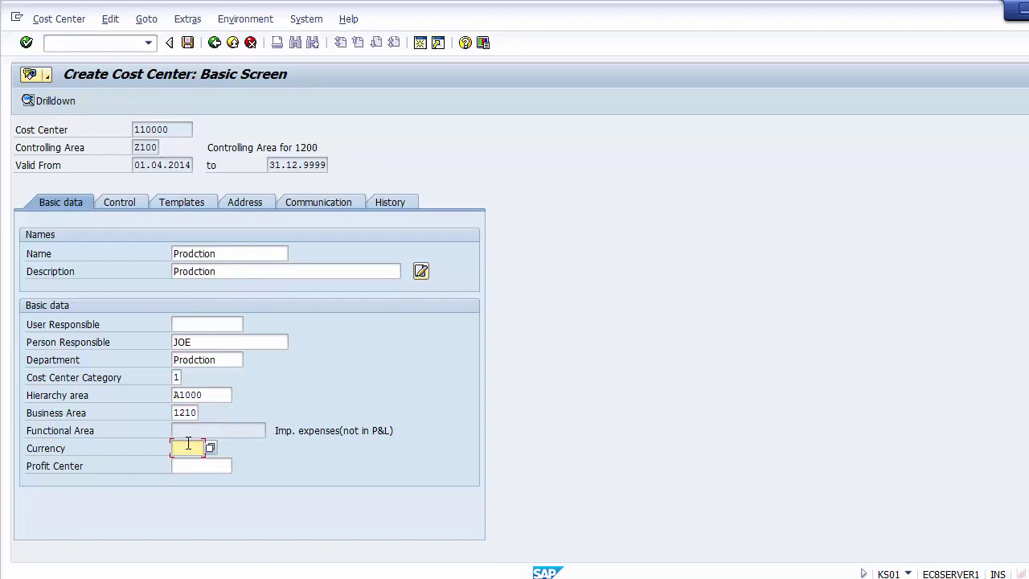
pyautogui.write('USD')
pyautogui.press('Tab')
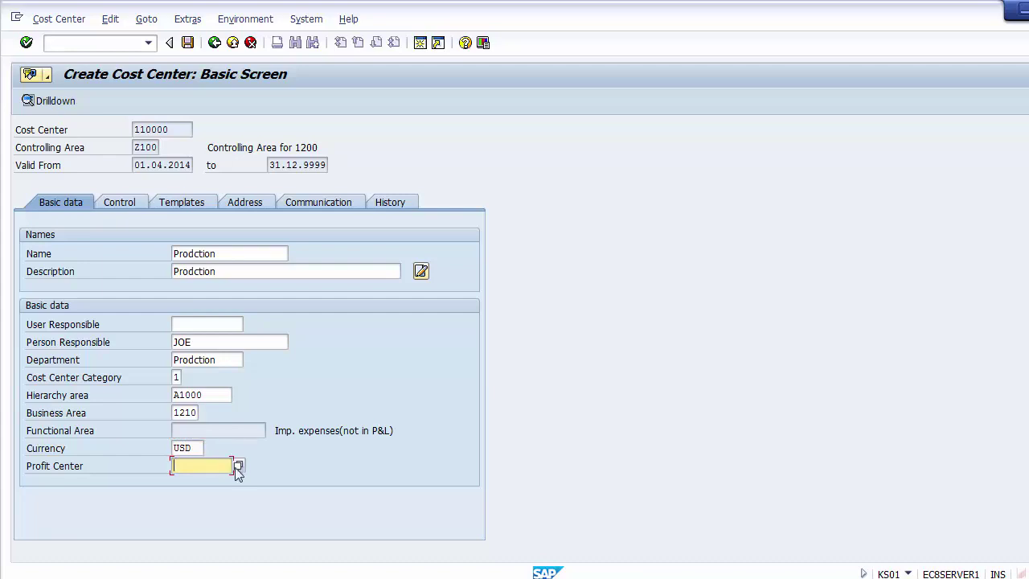
# Search the profit centers of controlling area Z100 and assign profit center 11000, SOAPS
pyautogui.click(238, 466)
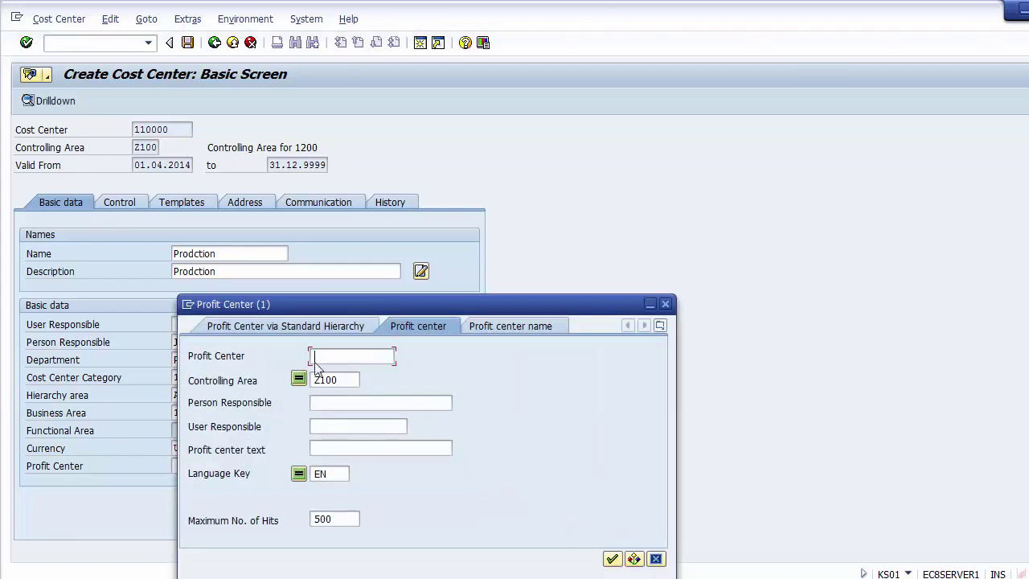
pyautogui.click(315, 355)
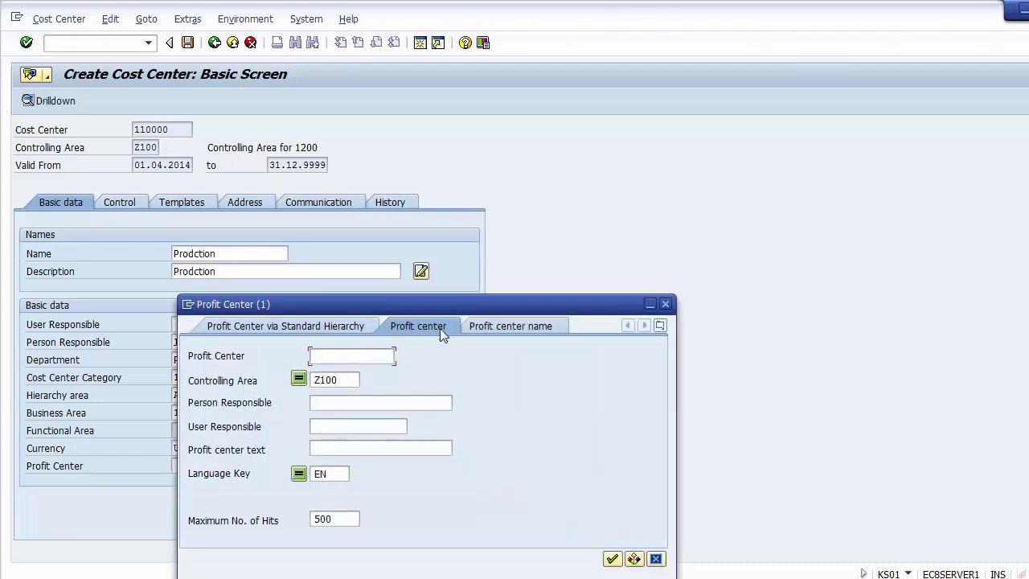
pyautogui.click(613, 558)
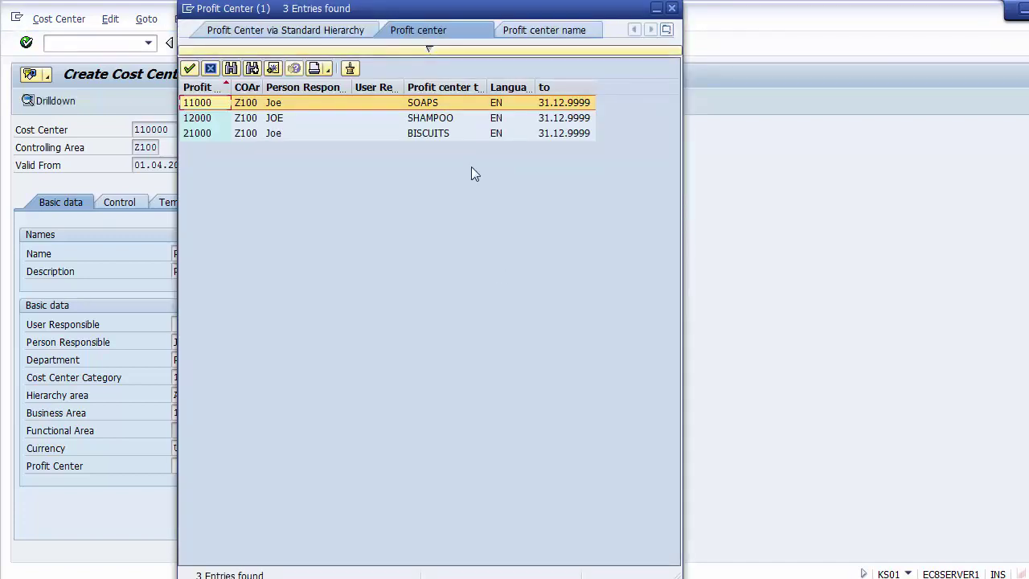
pyautogui.click(205, 119)
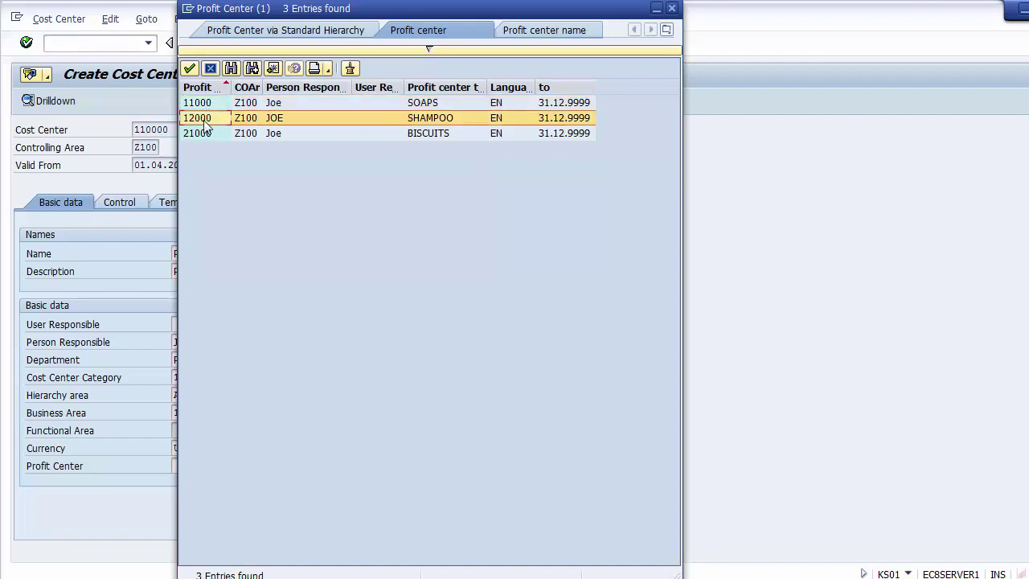
pyautogui.click(201, 133)
pyautogui.click(200, 118)
pyautogui.click(200, 104)
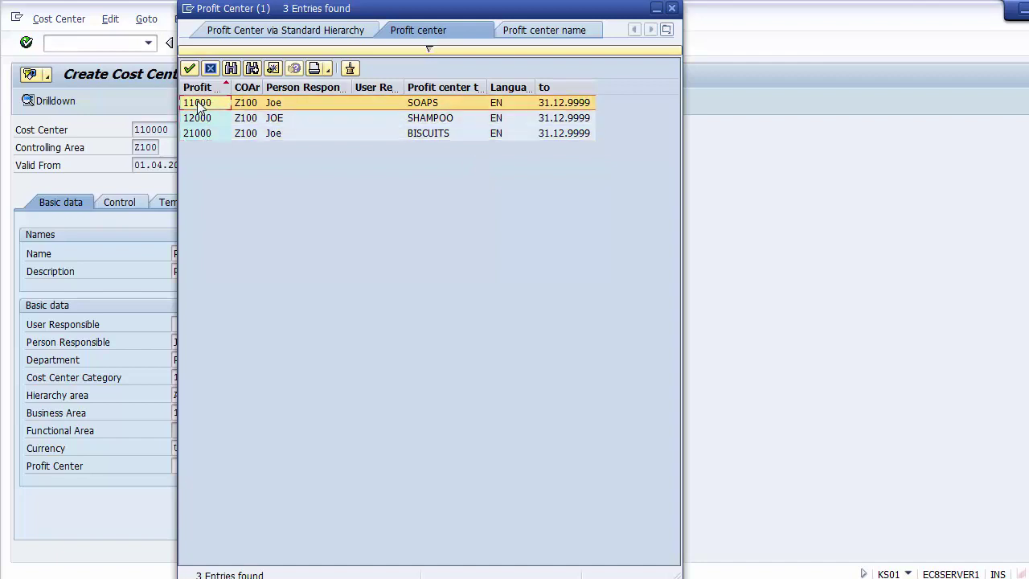
pyautogui.click(201, 119)
pyautogui.click(202, 135)
pyautogui.click(196, 103)
pyautogui.doubleClick(203, 108)
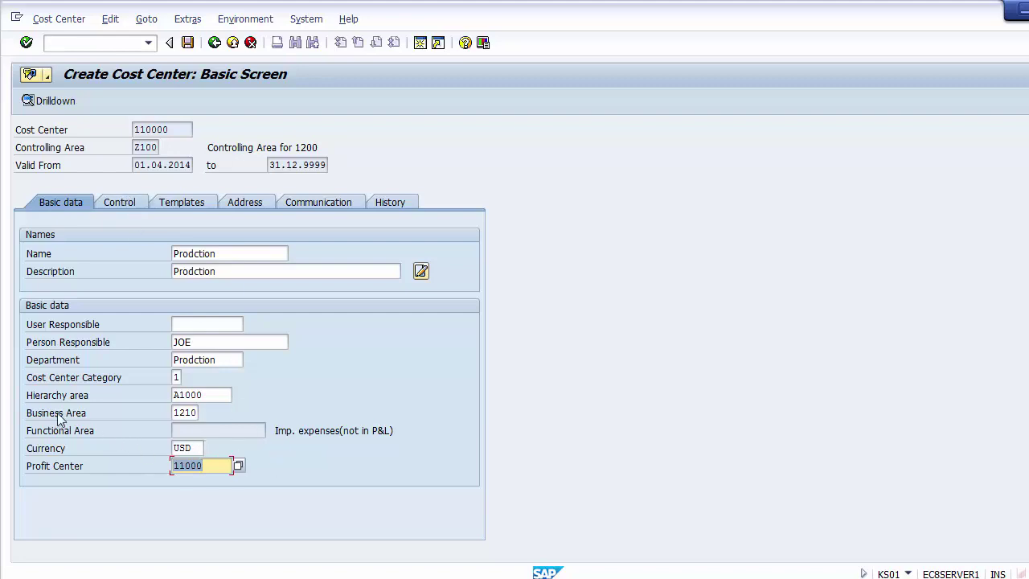
# Review the cost center's hierarchy and profit center assignments, then its control indicators, address, template and communication settings
pyautogui.click(211, 465)
pyautogui.click(227, 395)
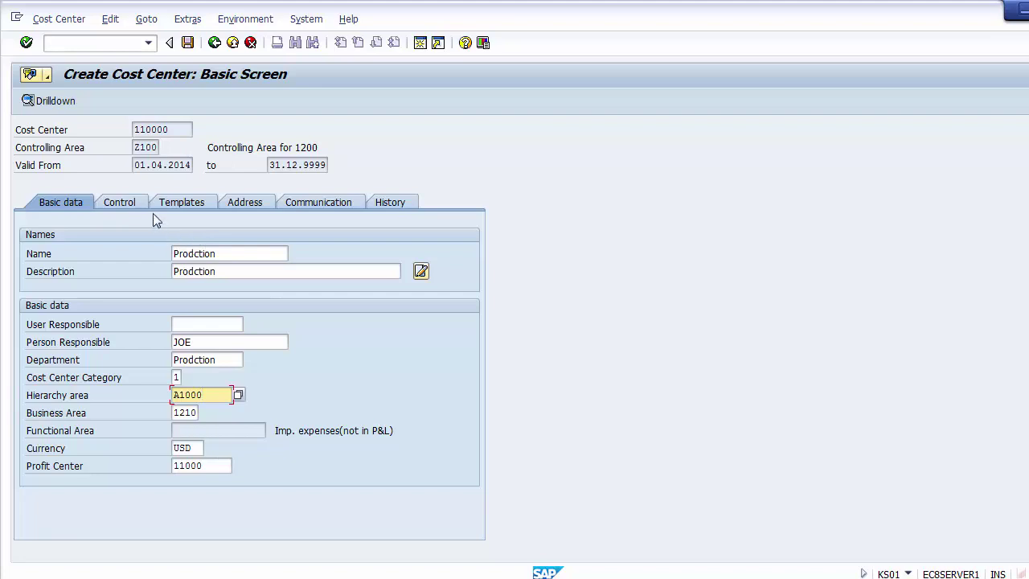
pyautogui.click(132, 205)
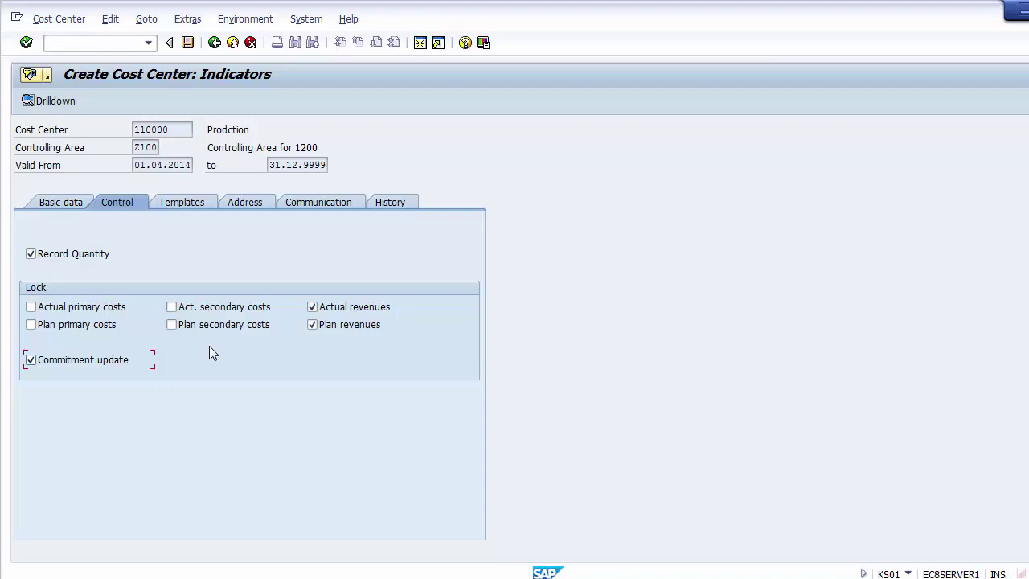
pyautogui.click(245, 204)
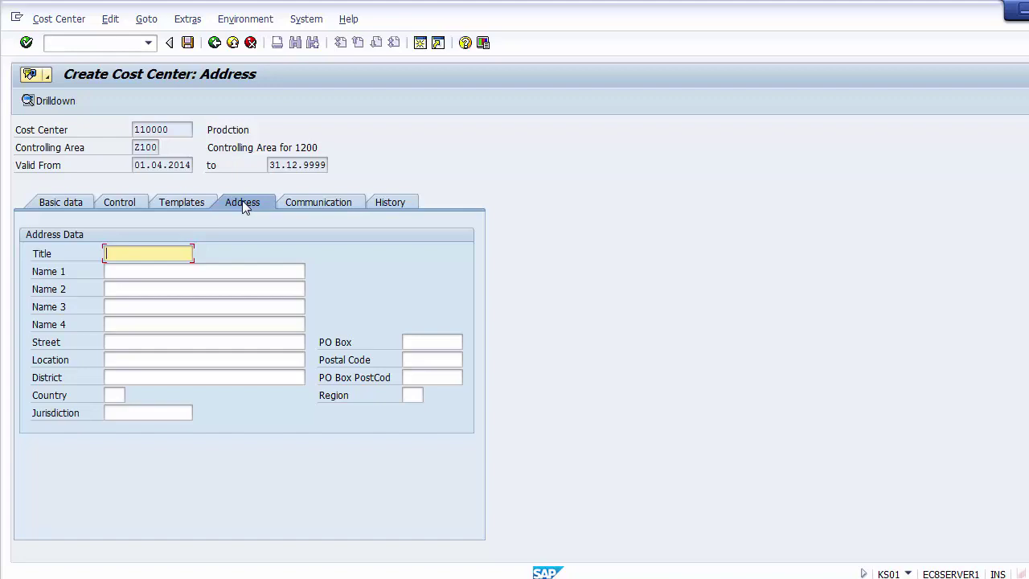
pyautogui.click(191, 204)
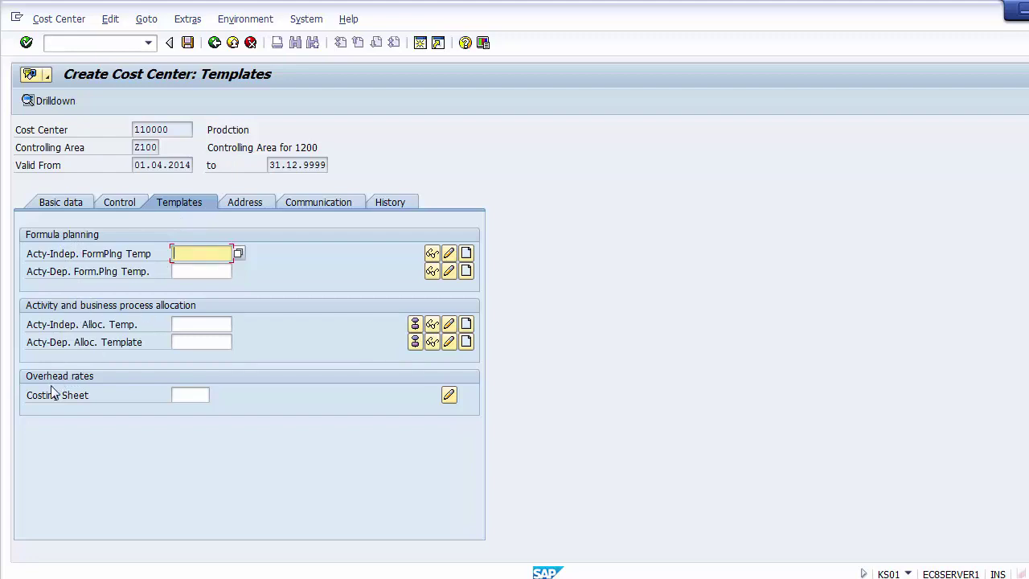
pyautogui.click(308, 279)
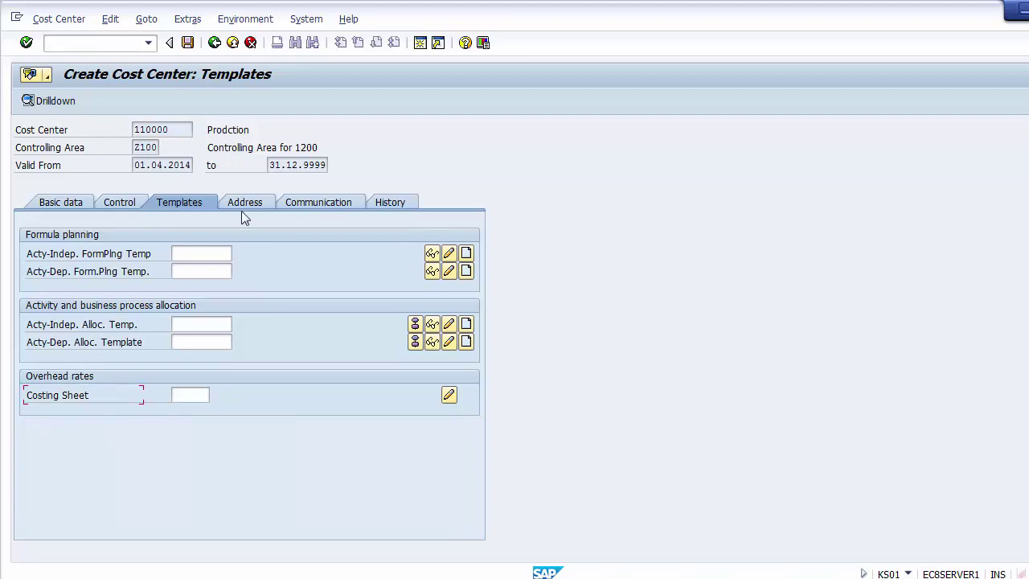
pyautogui.click(319, 204)
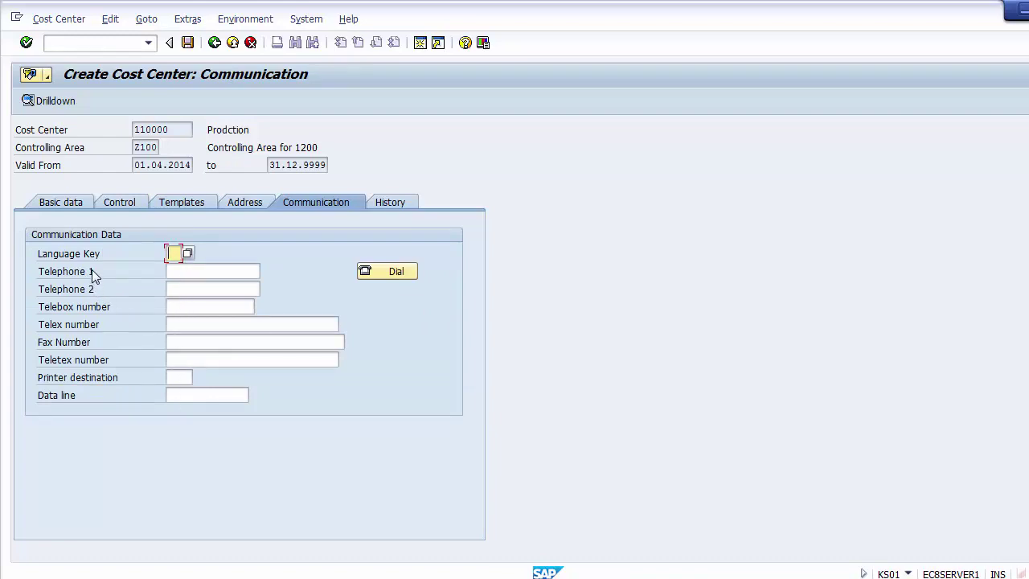
# Review the cost center's communication fields and history data, return to its basic data and save cost center 110000
pyautogui.click(183, 270)
pyautogui.click(182, 288)
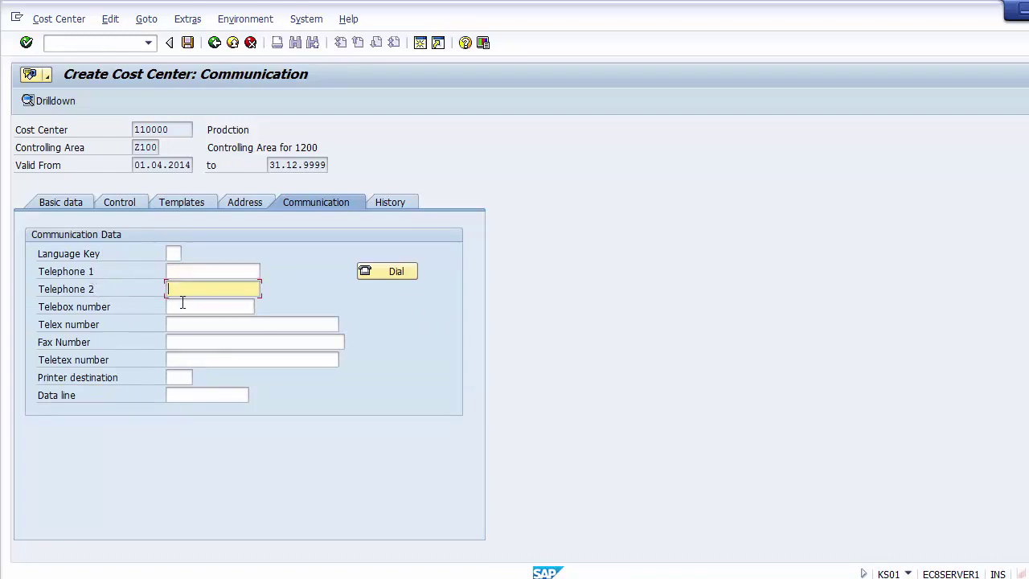
pyautogui.click(183, 304)
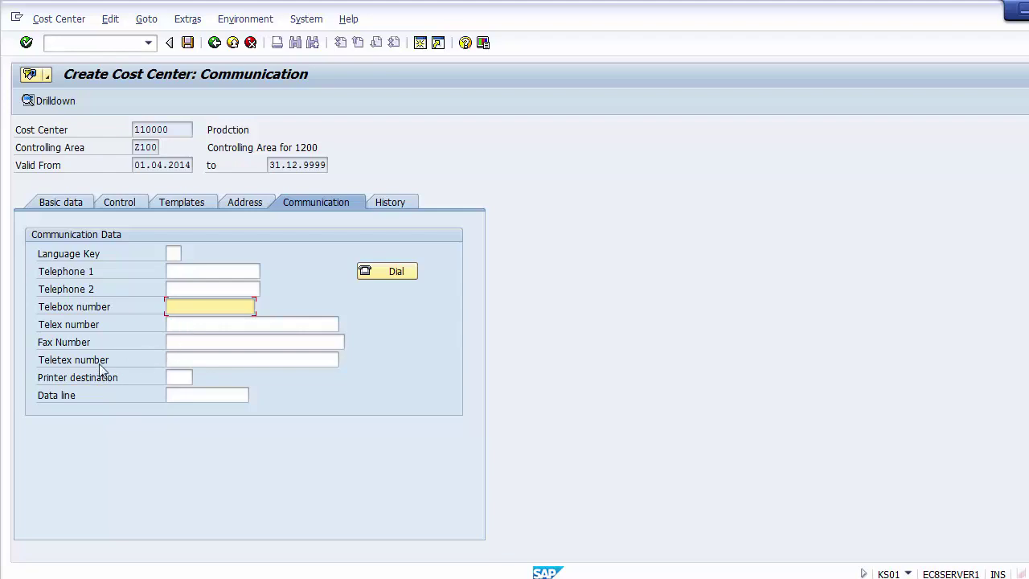
pyautogui.click(374, 204)
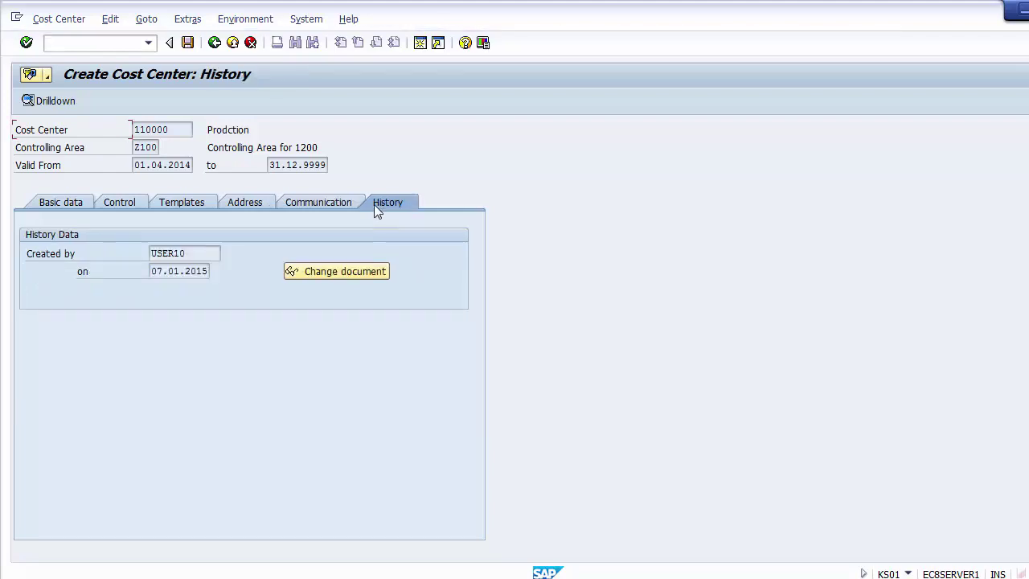
pyautogui.moveTo(213, 255); pyautogui.dragTo(140, 250)
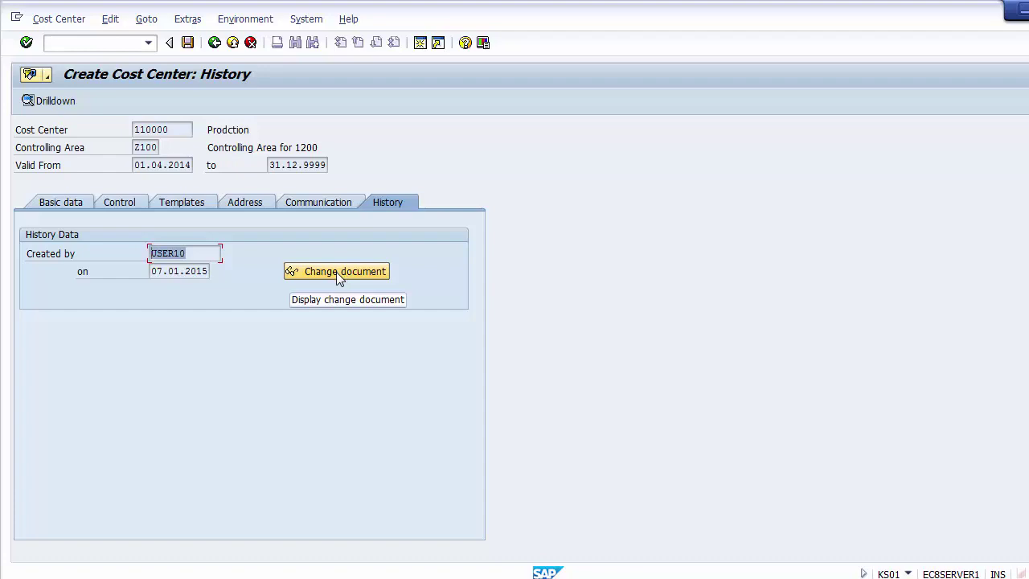
pyautogui.click(52, 206)
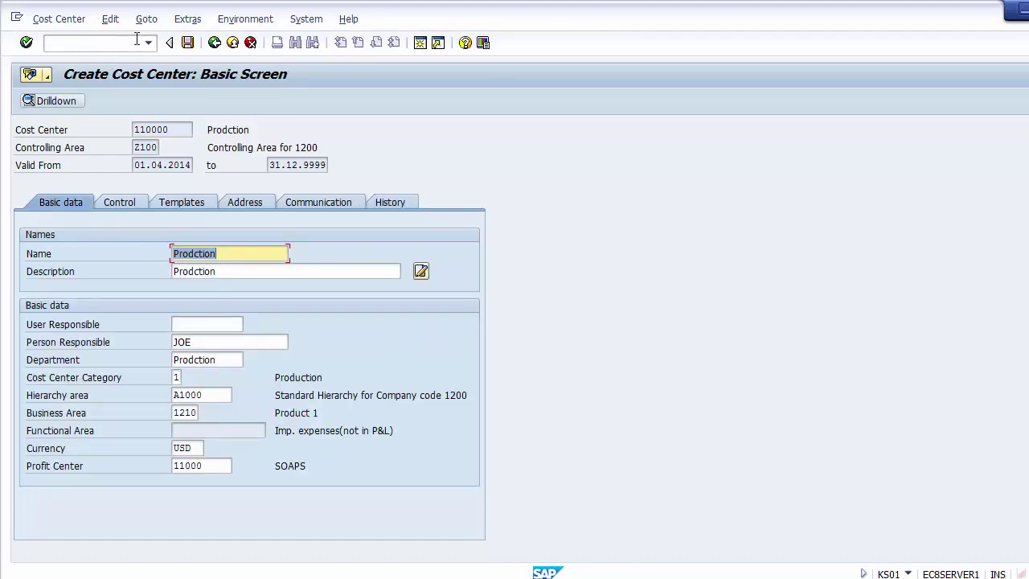
pyautogui.click(187, 42)
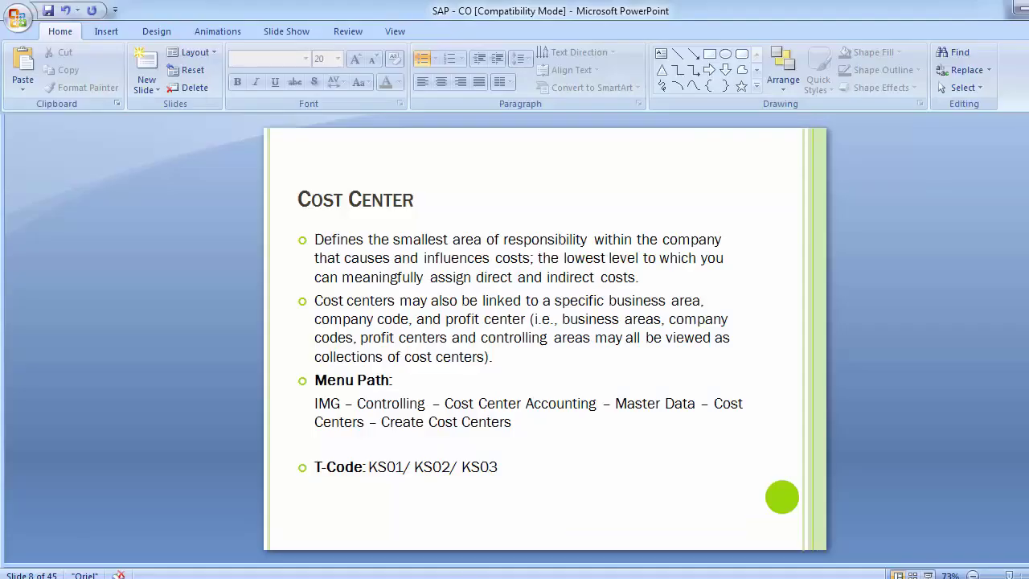
# Look up transaction codes KS02 and KS03 on the Cost Center slide in PowerPoint, then switch back to SAP
pyautogui.click(412, 468)
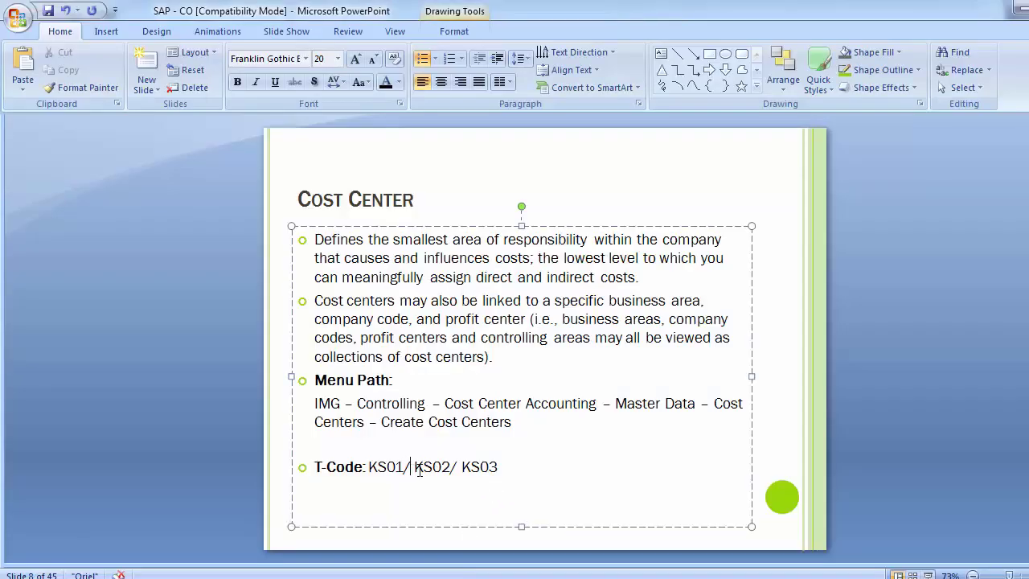
pyautogui.moveTo(419, 471); pyautogui.dragTo(450, 472)
pyautogui.click(464, 471)
pyautogui.hotkey('alt', 'Tab')
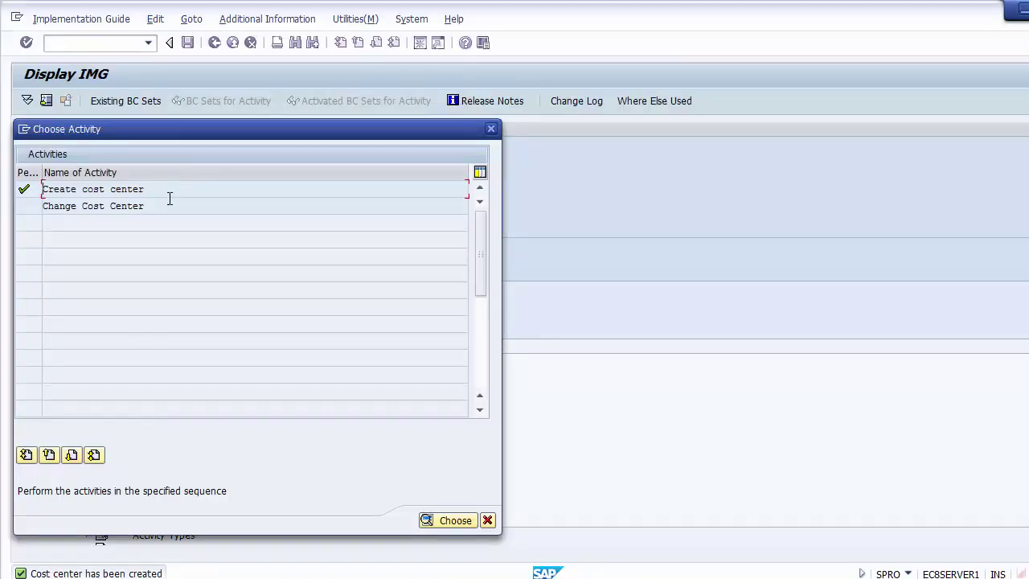
# Start the Change Cost Center activity and open cost center 110000 for editing
pyautogui.click(118, 208)
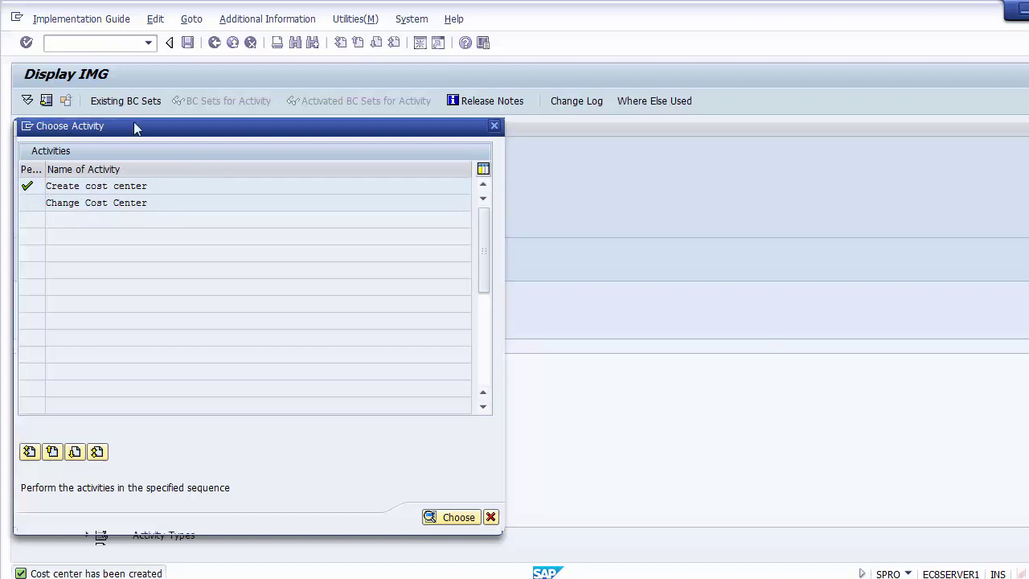
pyautogui.moveTo(67, 143); pyautogui.dragTo(432, 87)
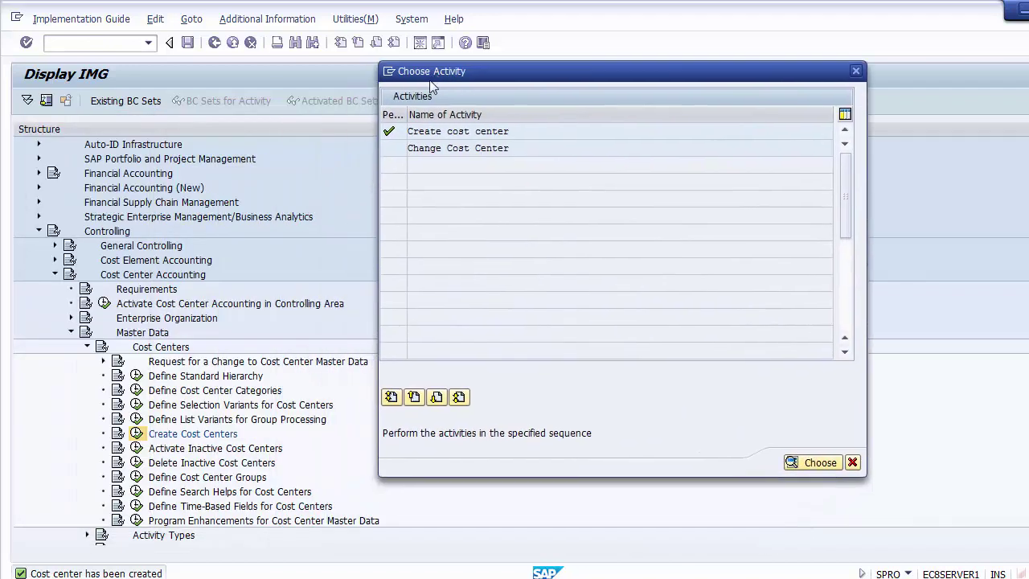
pyautogui.doubleClick(427, 147)
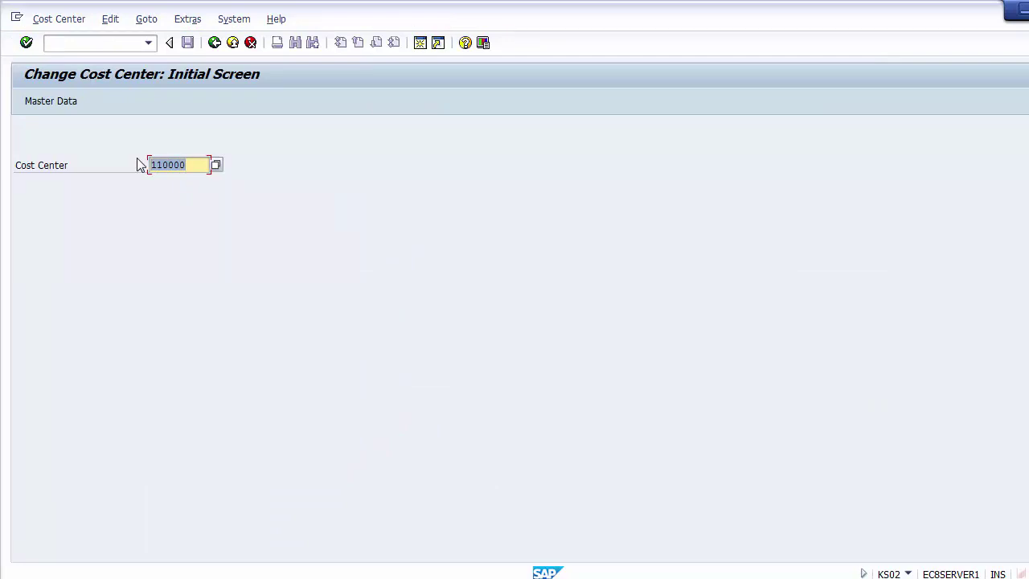
pyautogui.press('Return')
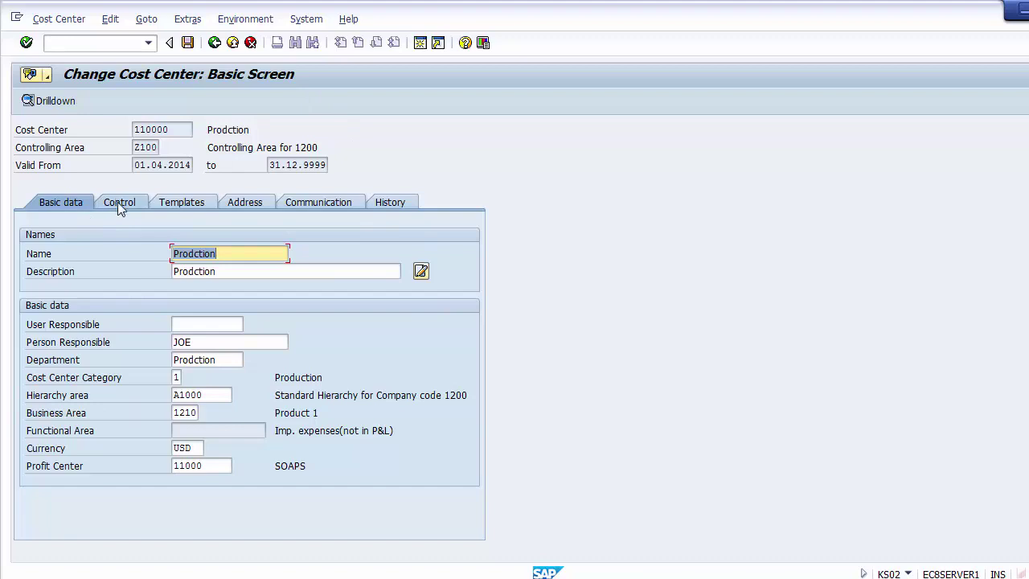
# Examine the editable basic data, control, template and address settings of cost center 110000, then leave without changes and close the activity list
pyautogui.click(204, 342)
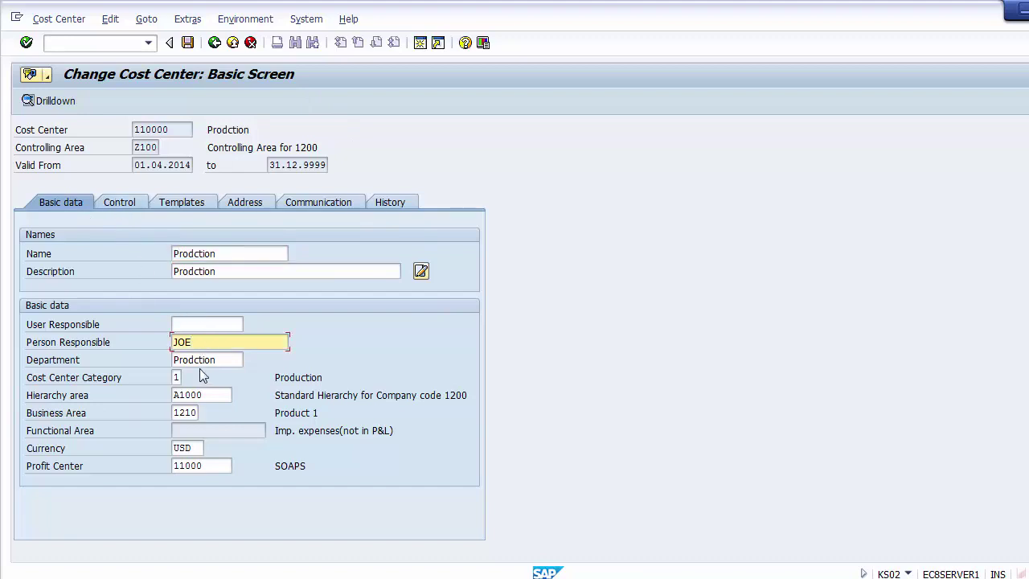
pyautogui.click(210, 393)
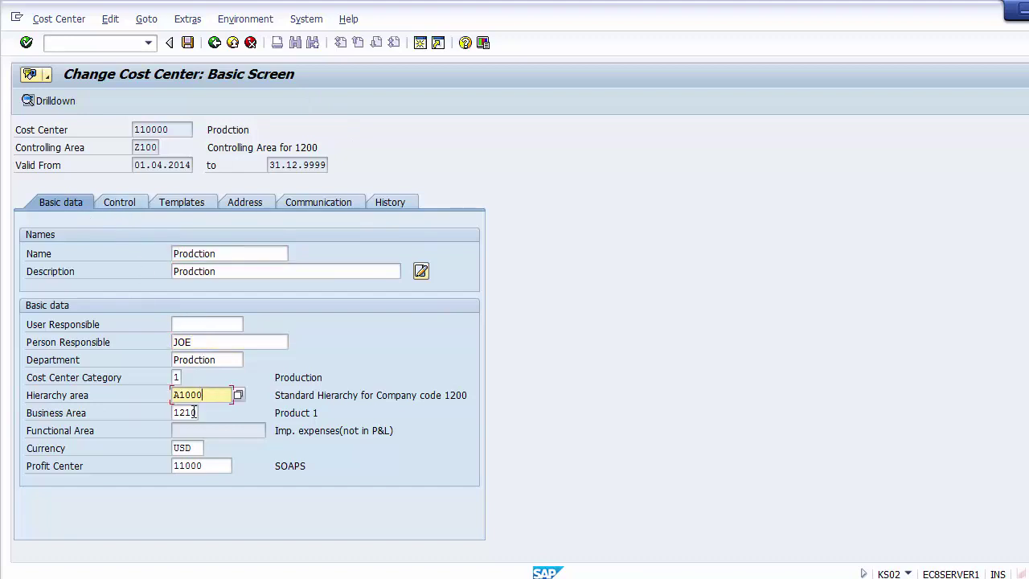
pyautogui.click(194, 412)
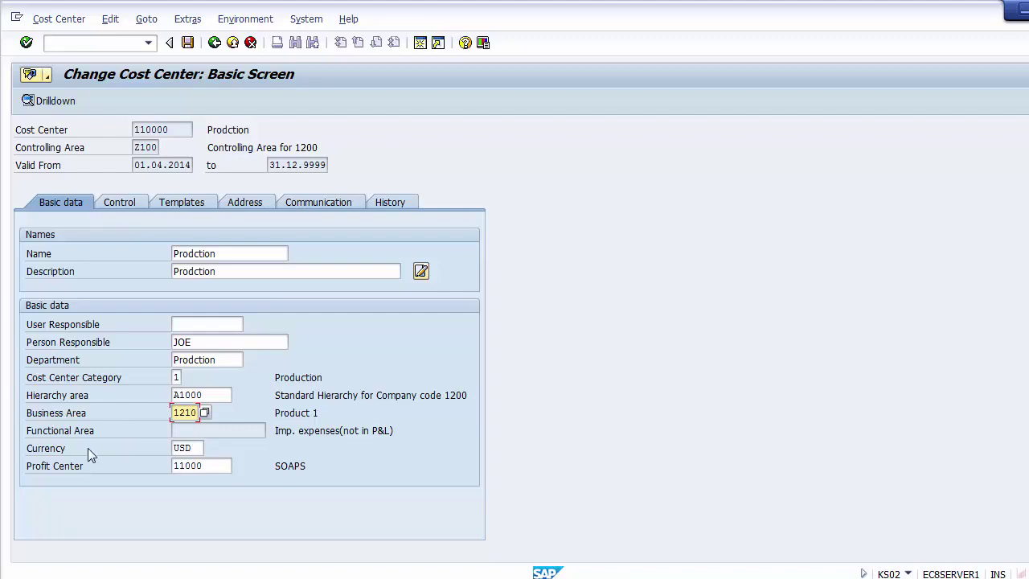
pyautogui.click(219, 464)
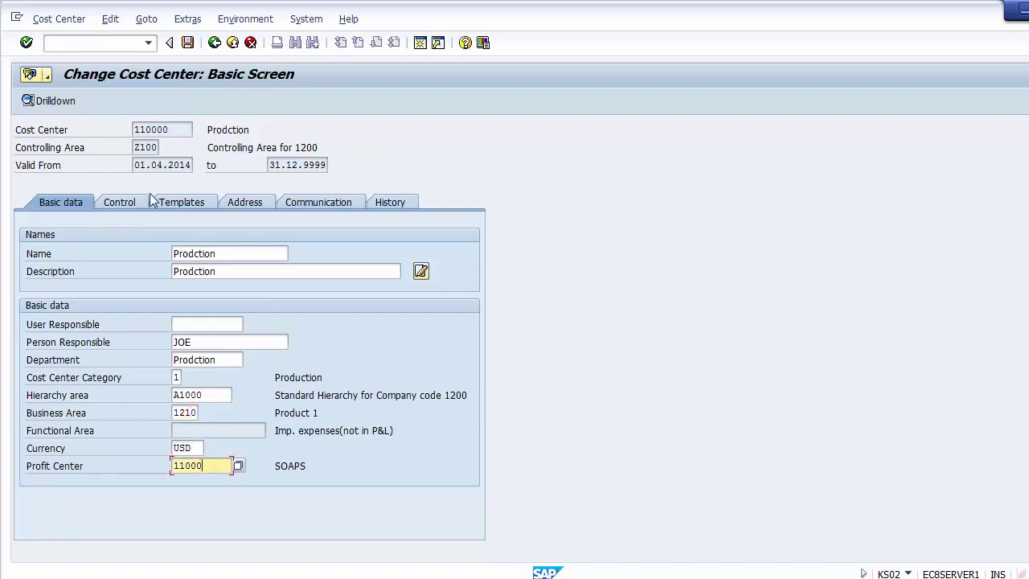
pyautogui.click(126, 200)
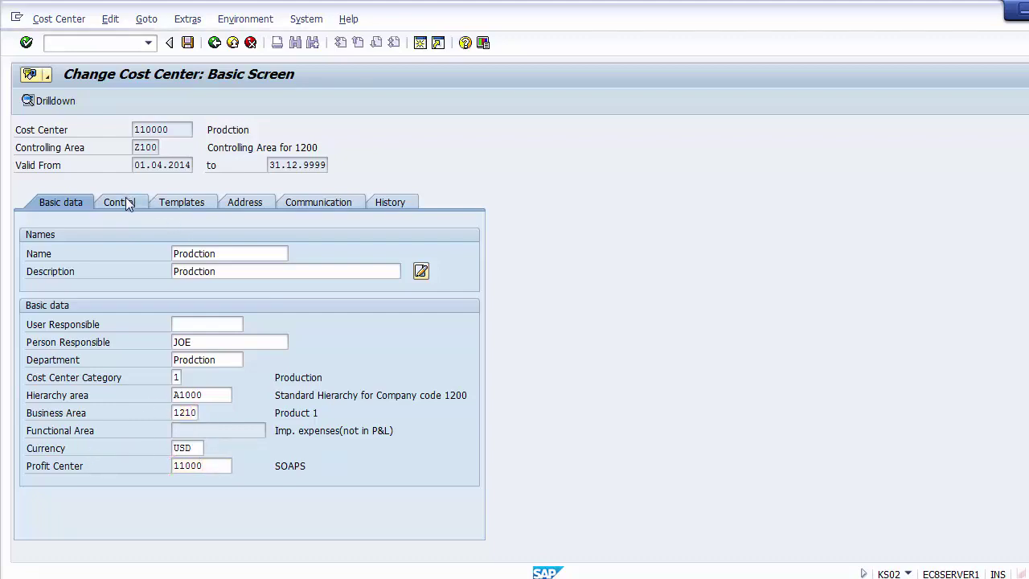
pyautogui.click(183, 202)
pyautogui.click(241, 202)
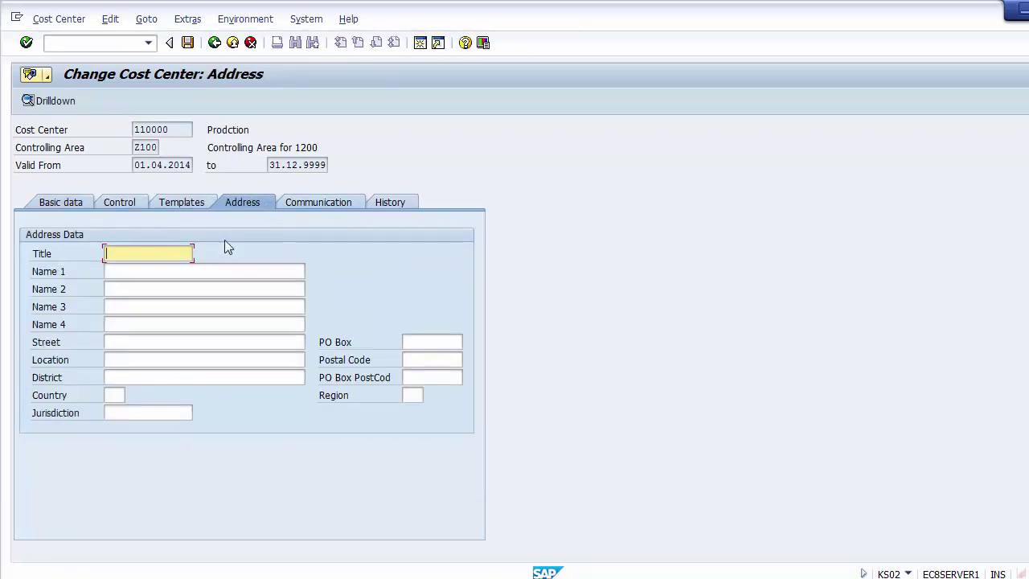
pyautogui.click(152, 275)
pyautogui.click(62, 203)
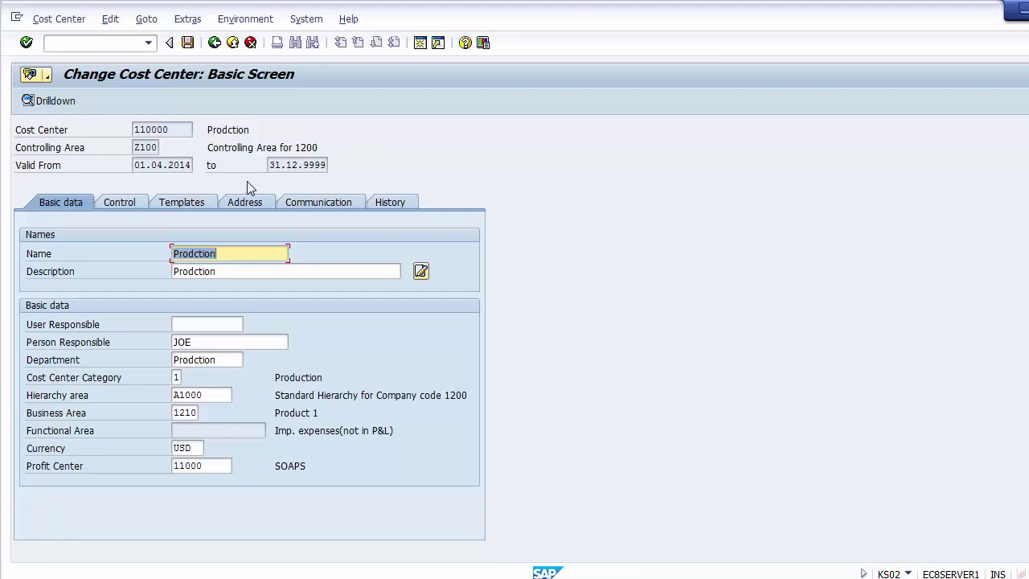
pyautogui.click(214, 41)
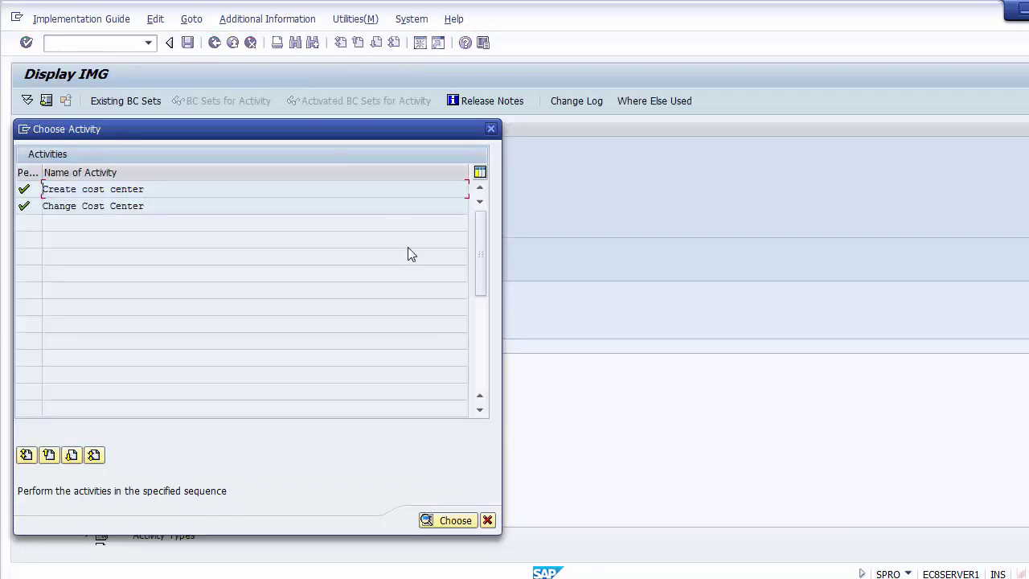
pyautogui.click(491, 130)
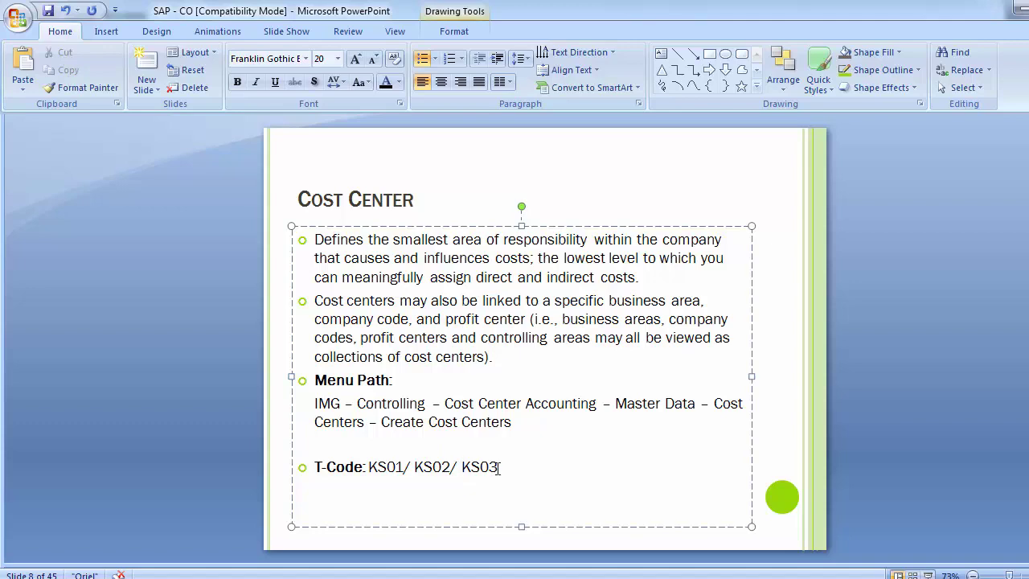
# Switch from the slide to SAP Easy Access and display cost center 110000 with transaction KS03
pyautogui.click(223, 369)
pyautogui.hotkey('alt', 'Tab')
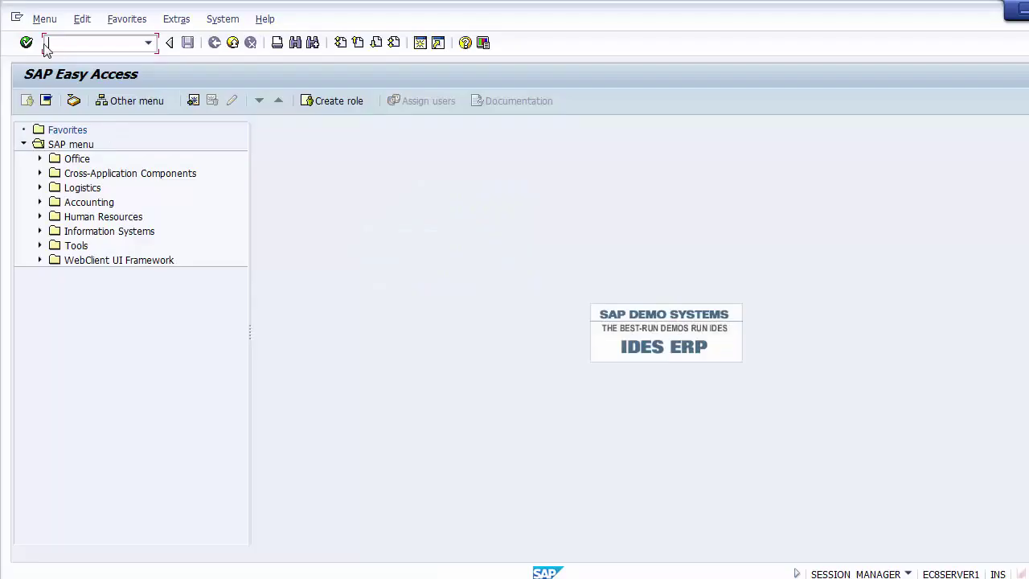
pyautogui.write('KS03')
pyautogui.press('Return')
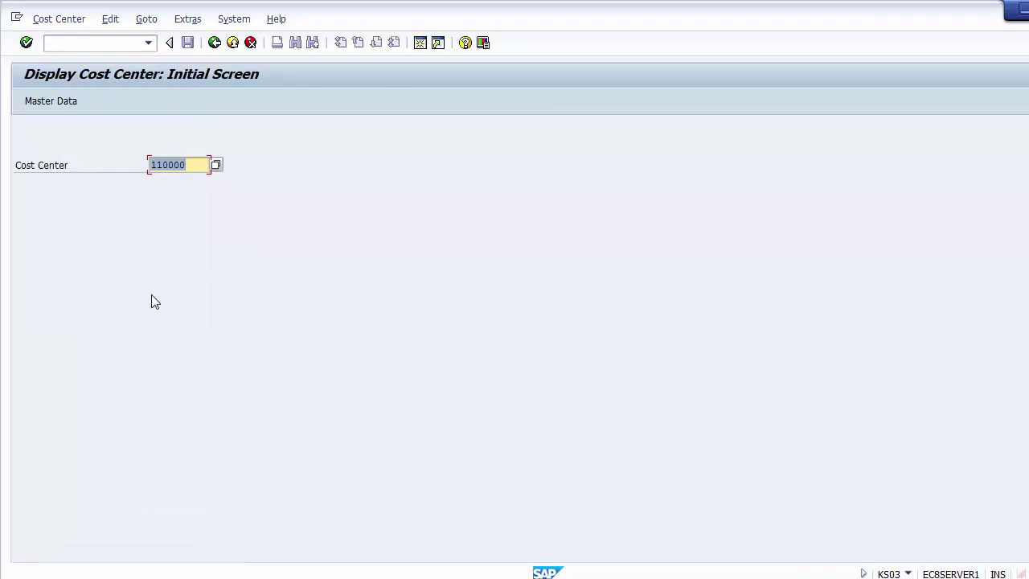
pyautogui.press('Return')
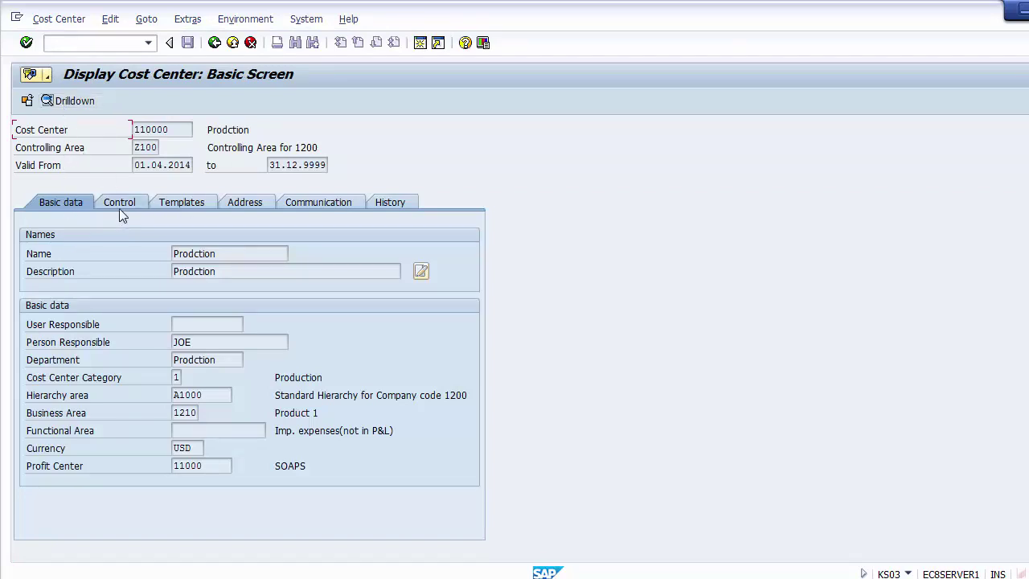
# Examine the displayed cost center's responsible person, organizational assignments, currency, control indicators and address, then exit the display transaction
pyautogui.click(212, 341)
pyautogui.click(189, 395)
pyautogui.click(187, 413)
pyautogui.click(191, 432)
pyautogui.click(191, 449)
pyautogui.click(199, 466)
pyautogui.click(117, 200)
pyautogui.click(180, 202)
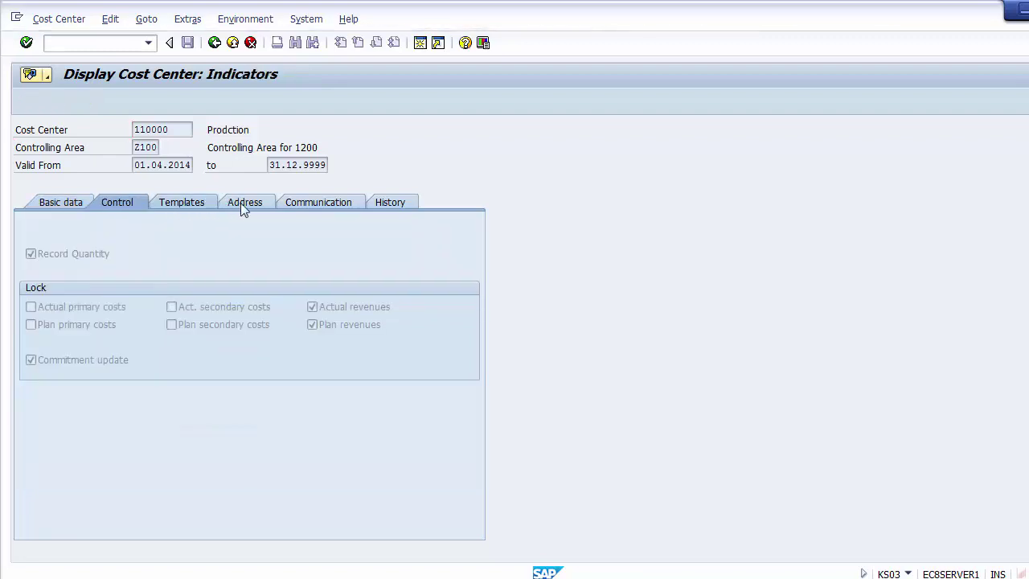
pyautogui.click(244, 202)
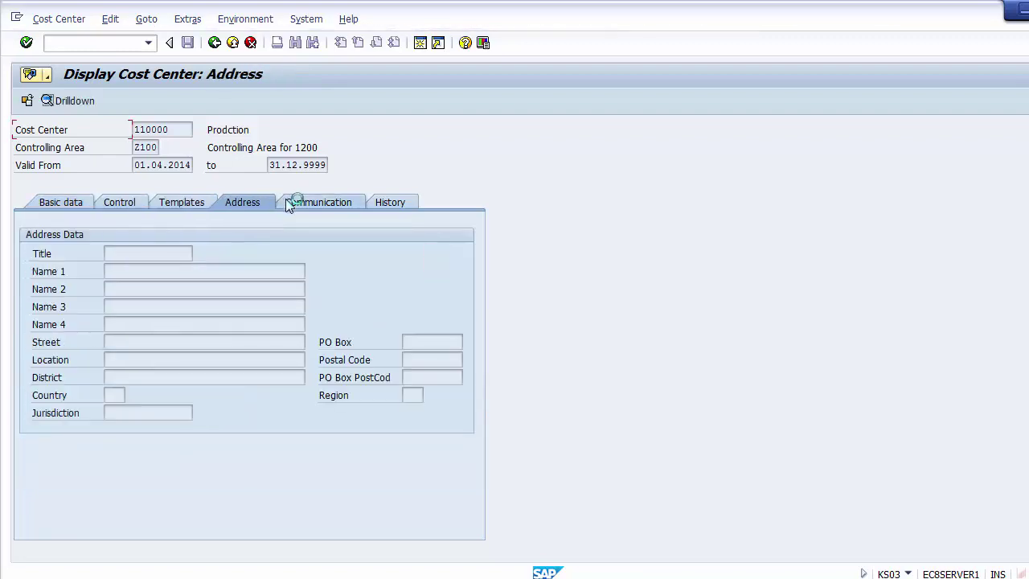
pyautogui.click(44, 200)
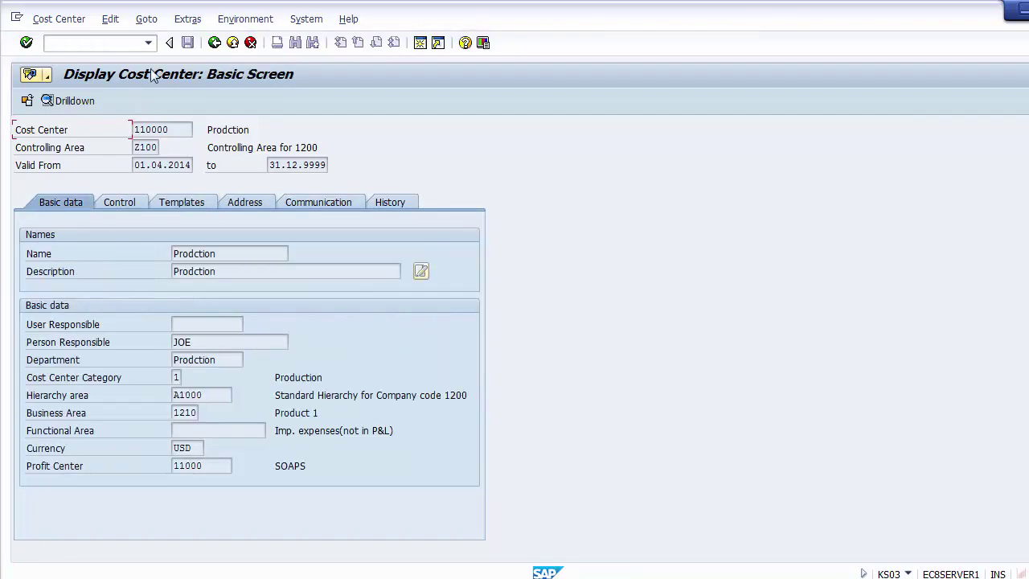
pyautogui.click(215, 43)
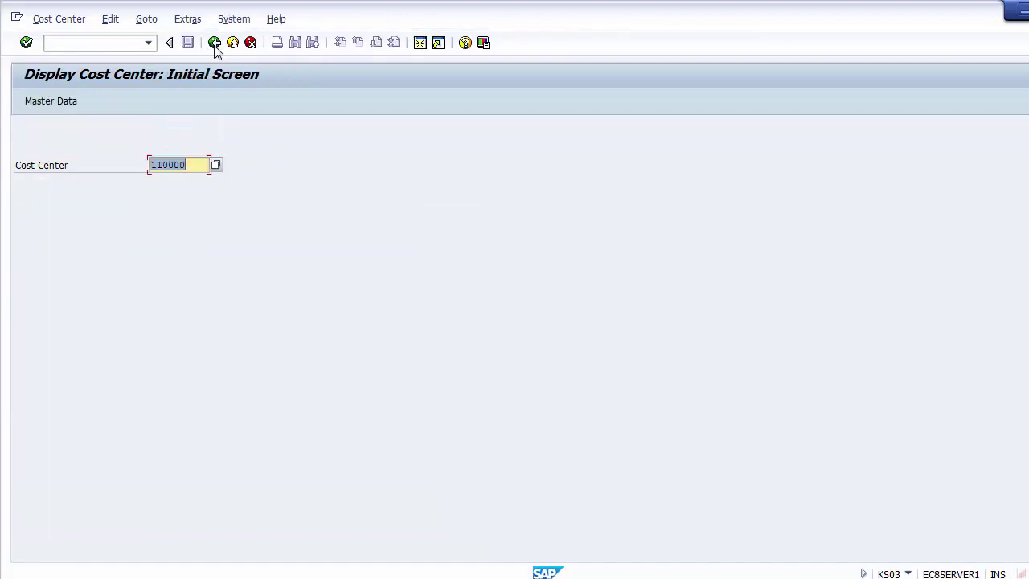
pyautogui.click(214, 42)
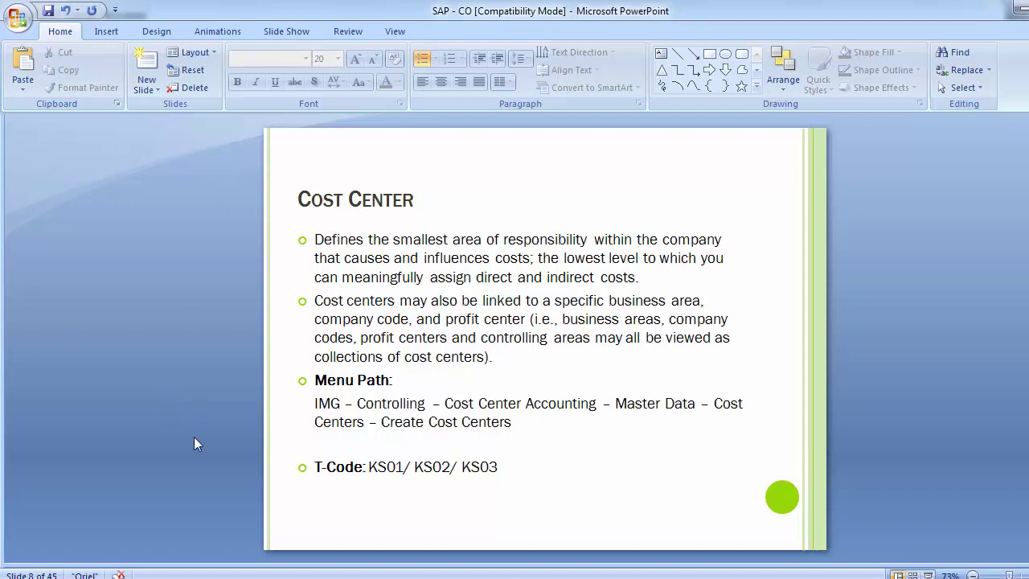
# Advance the presentation to the Cost Center Groups slide, then switch to the Excel worksheet and cancel the pending copy selection
pyautogui.scroll(-1, 145, 400)
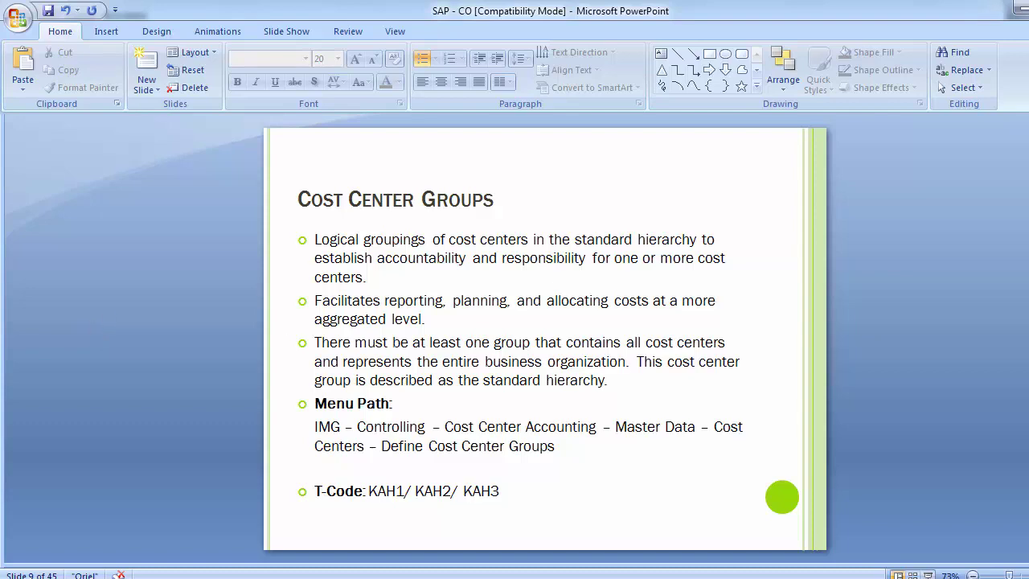
pyautogui.hotkey('alt', 'Tab')
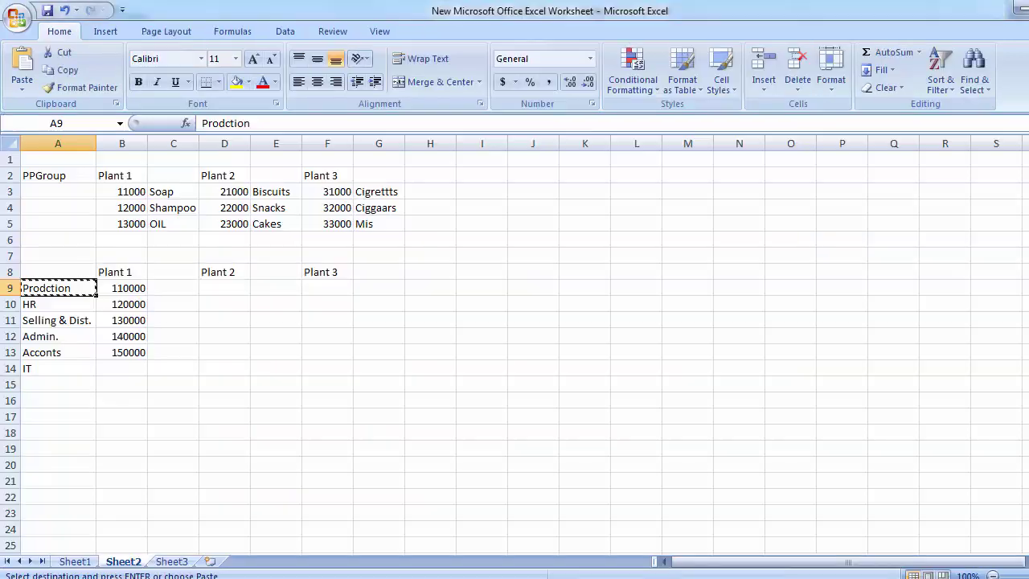
pyautogui.click(69, 256)
pyautogui.press('Escape')
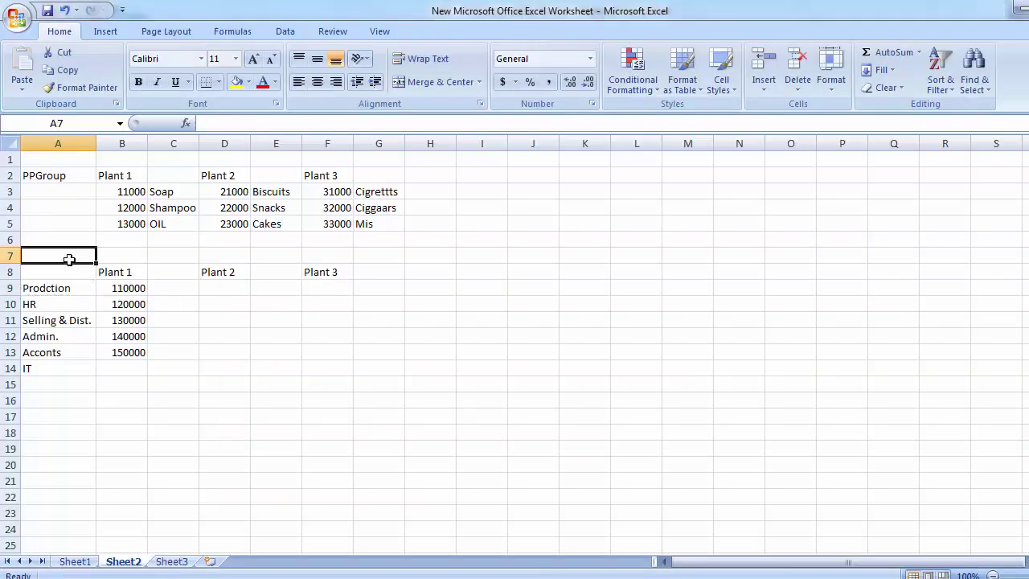
# Review the Plant 1 department list on Sheet2, from Prodction and HR down to Acconts and IT
pyautogui.click(114, 271)
pyautogui.click(50, 288)
pyautogui.click(45, 303)
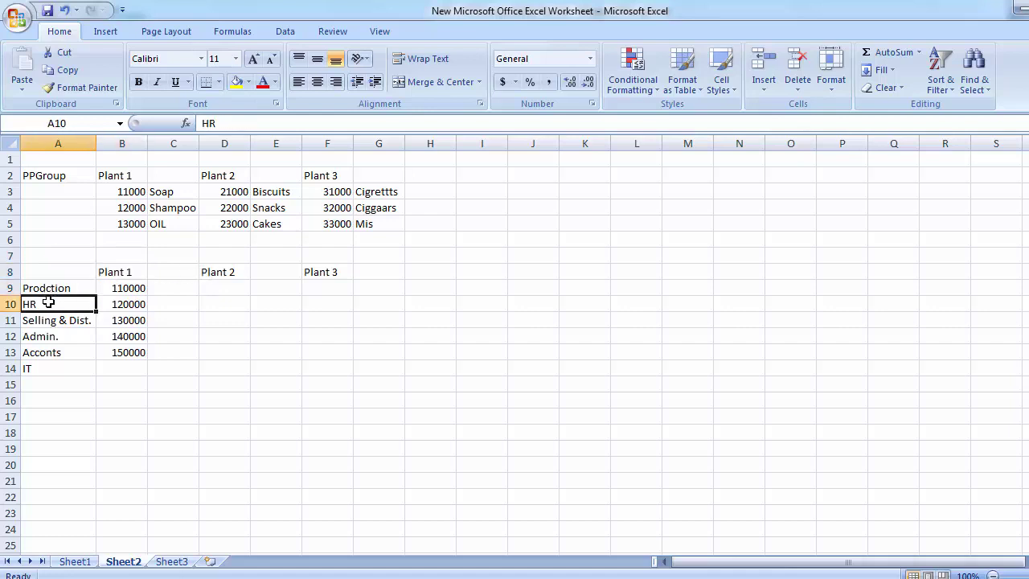
pyautogui.click(46, 320)
pyautogui.click(44, 336)
pyautogui.click(42, 353)
pyautogui.click(40, 369)
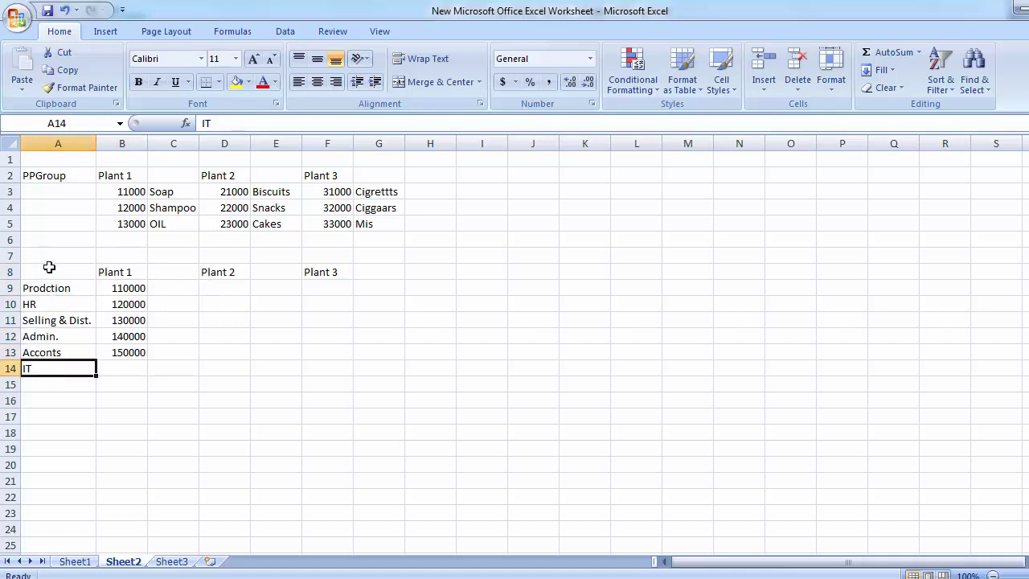
pyautogui.click(113, 271)
pyautogui.click(36, 277)
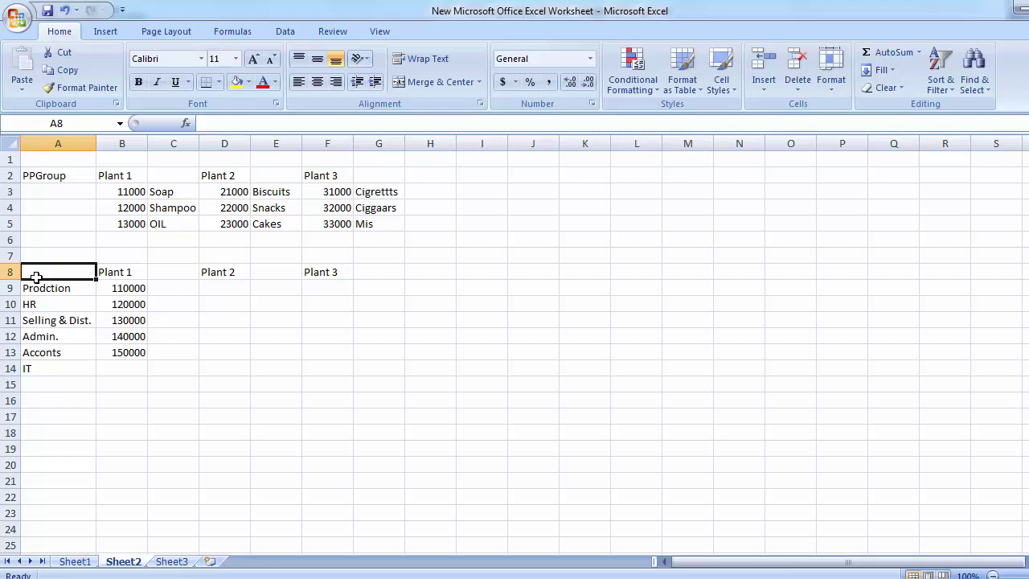
# Switch to SAP's Display IMG and start the Create Cost Center Group activity under Define Cost Center Groups
pyautogui.click(208, 374)
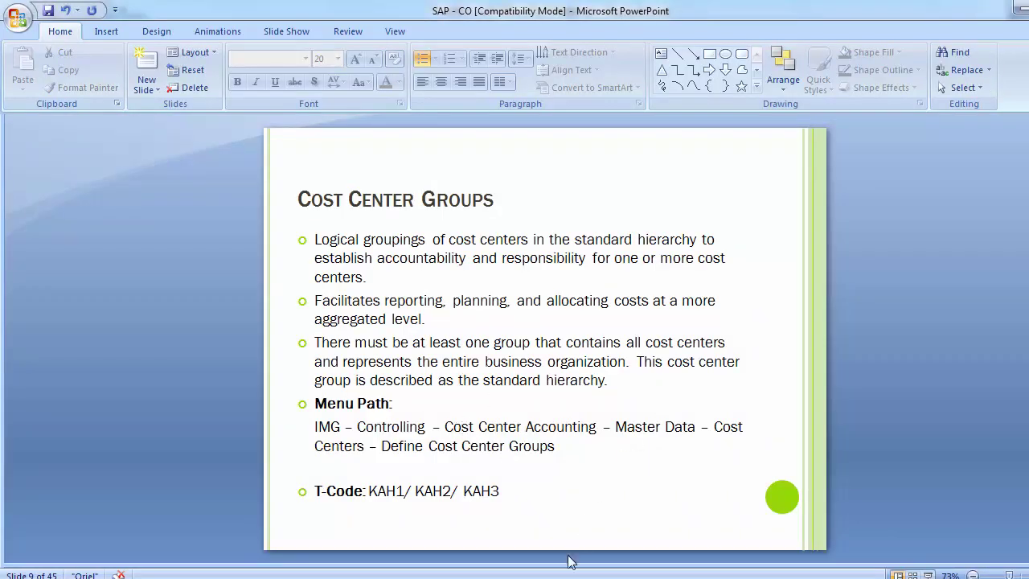
pyautogui.moveTo(464, 556)
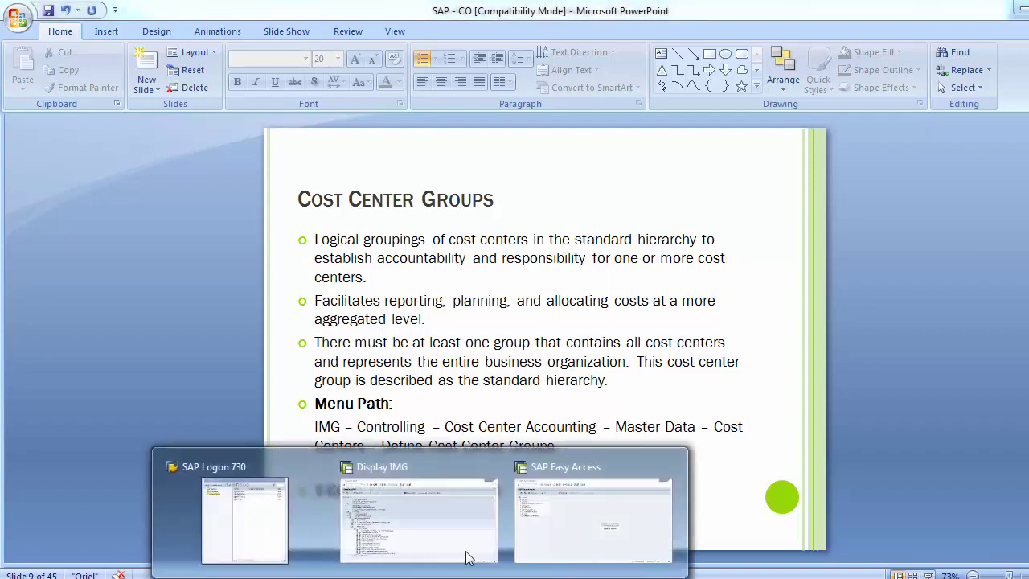
pyautogui.click(437, 504)
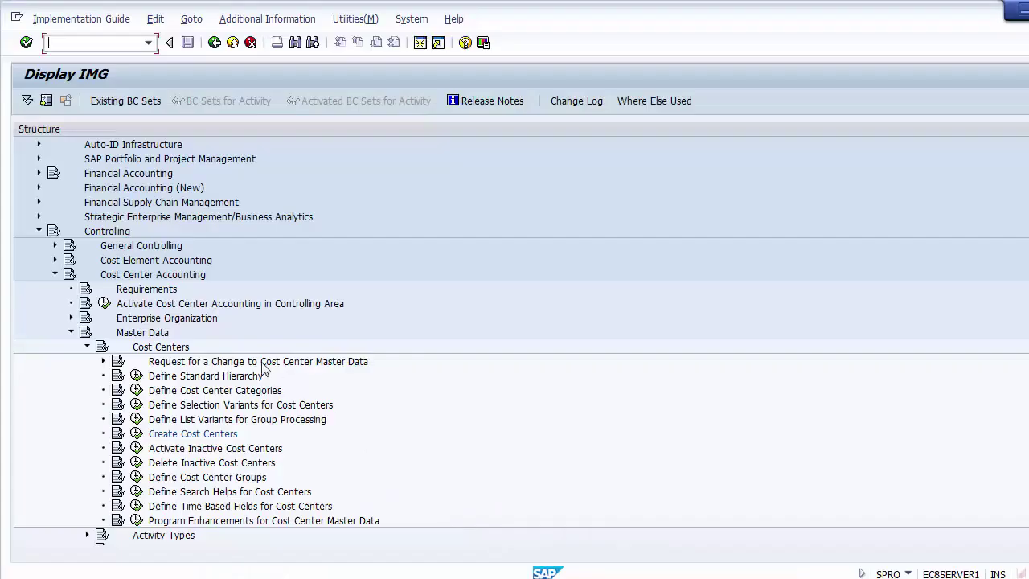
pyautogui.click(217, 478)
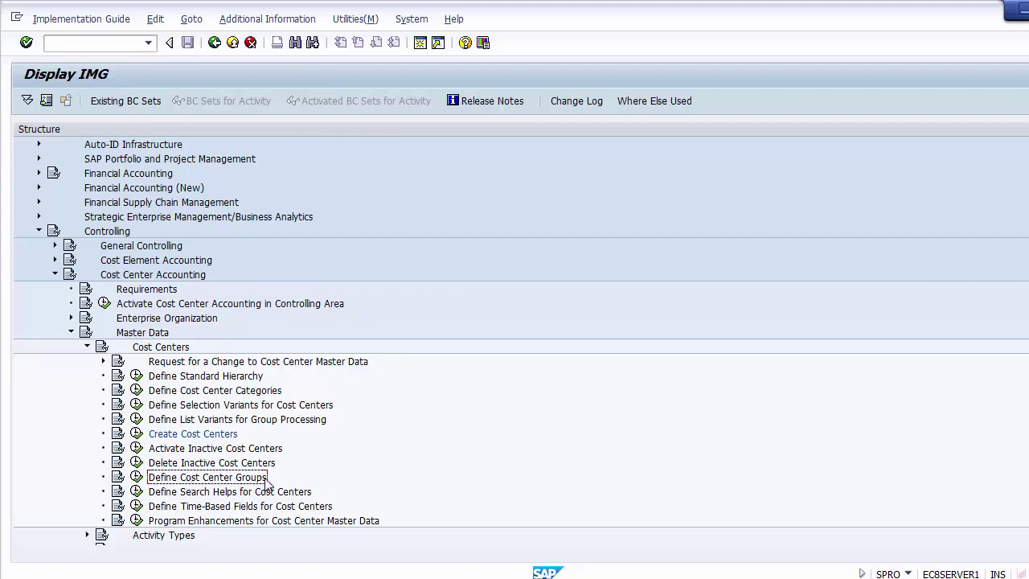
pyautogui.click(137, 479)
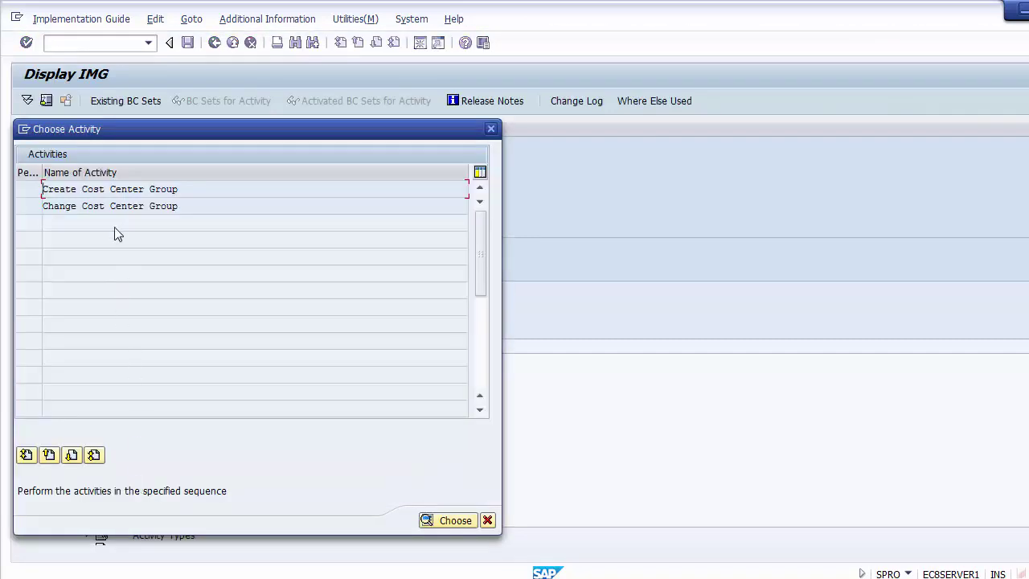
pyautogui.doubleClick(83, 190)
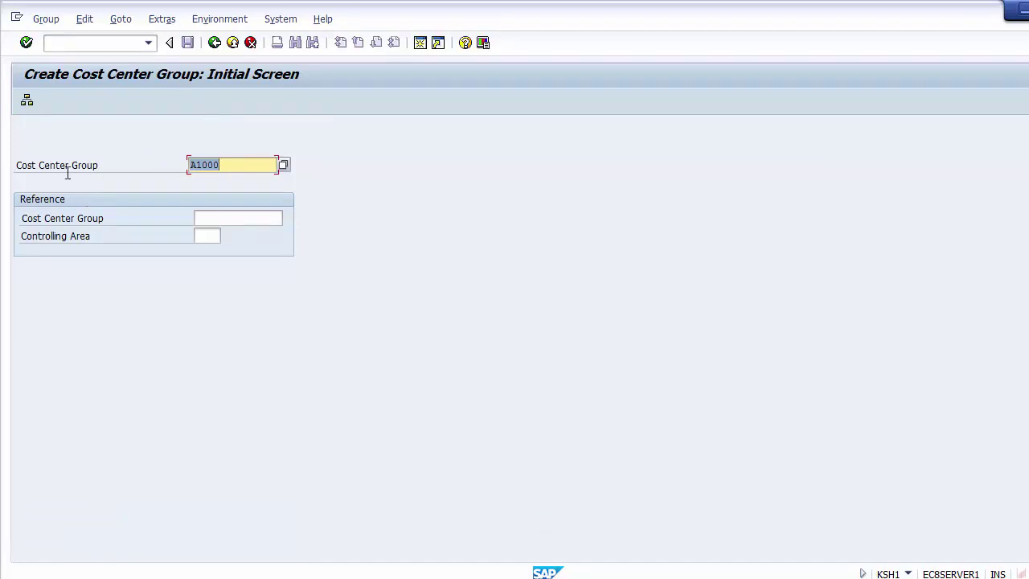
# Try to create cost center group A1000, decline changing the existing object, and clear the group name
pyautogui.click(283, 165)
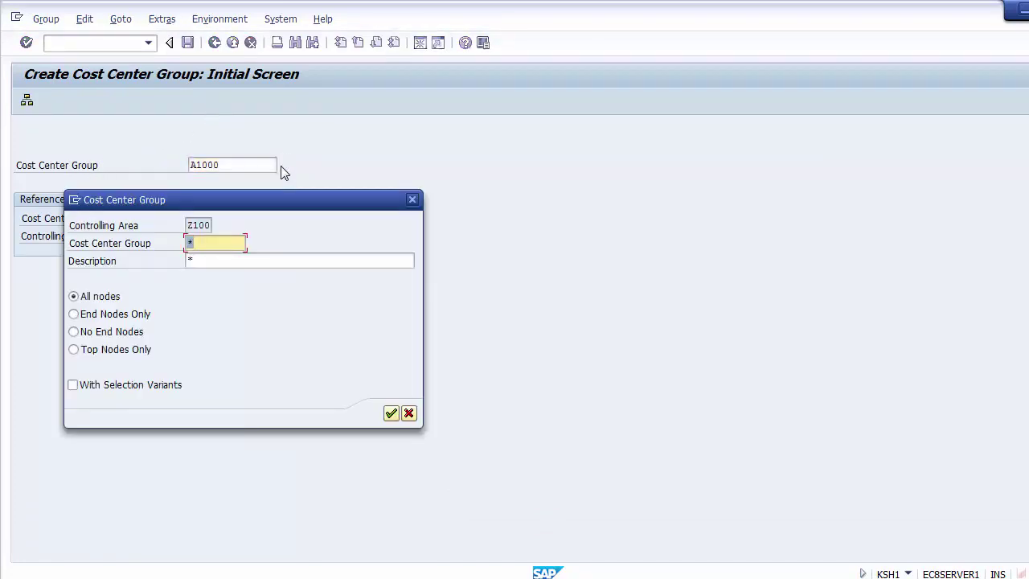
pyautogui.click(391, 414)
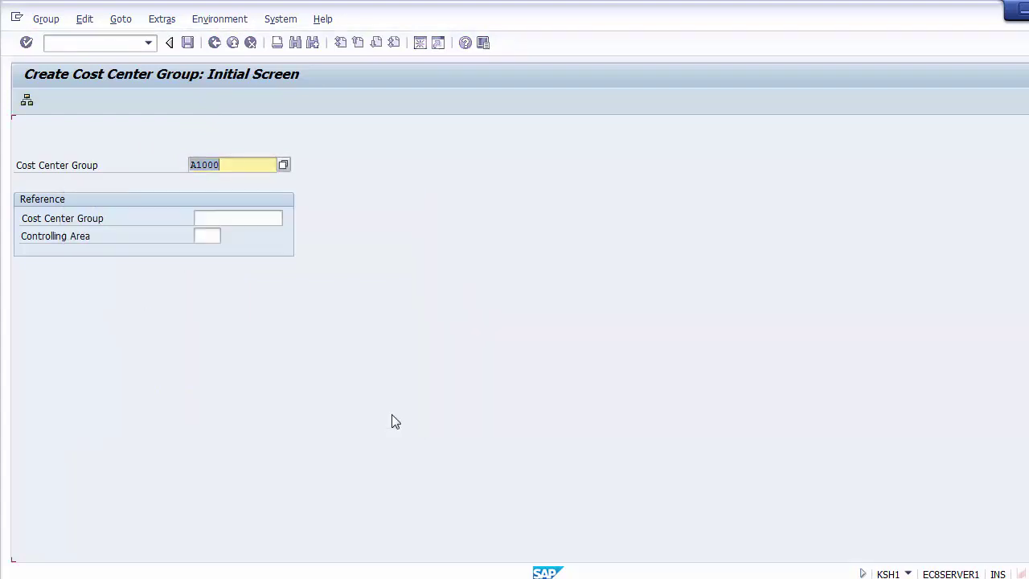
pyautogui.press('Return')
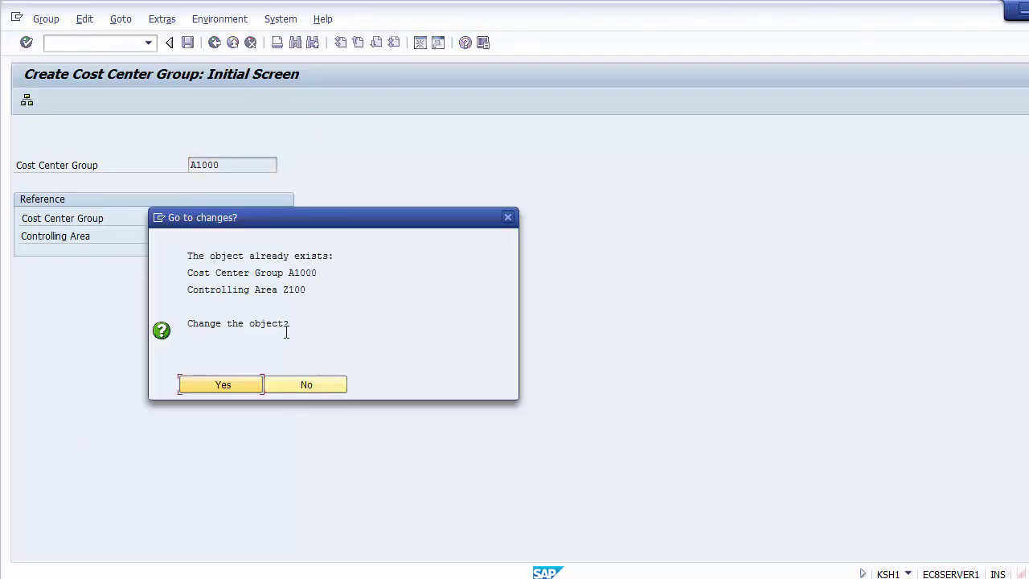
pyautogui.click(303, 385)
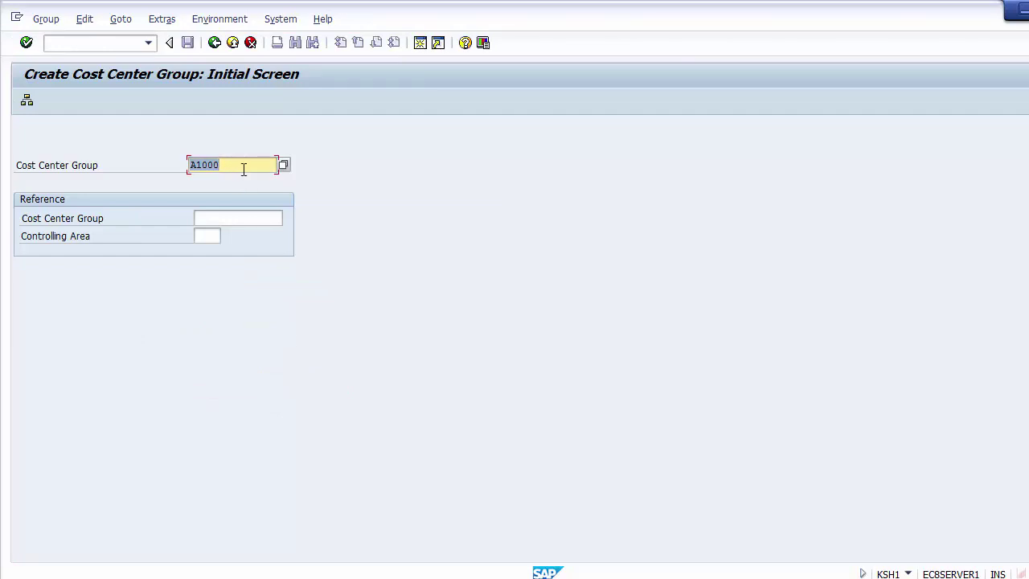
pyautogui.press('Delete')
# Switch to the Excel worksheet and enter P1000 in cell A8, beside the Plant 1 heading
pyautogui.hotkey('alt', 'Tab')
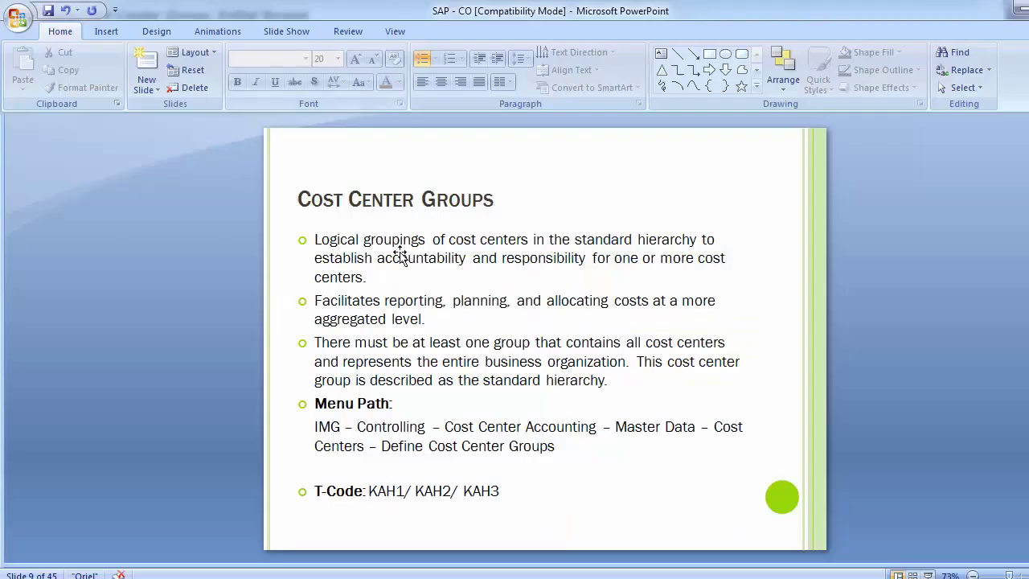
pyautogui.hotkey('alt', 'Tab')
pyautogui.hotkey('alt', 'Tab')
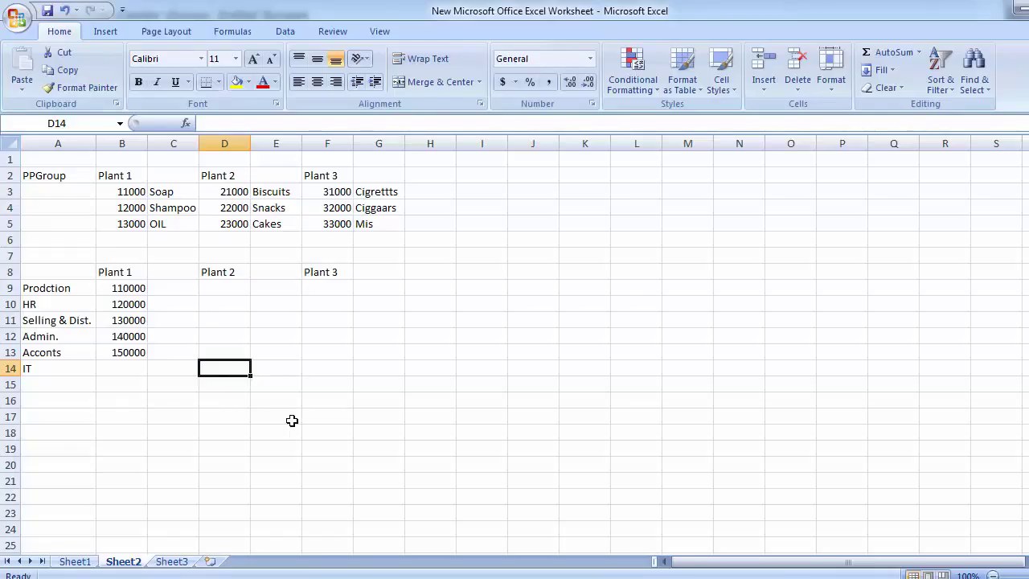
pyautogui.click(129, 269)
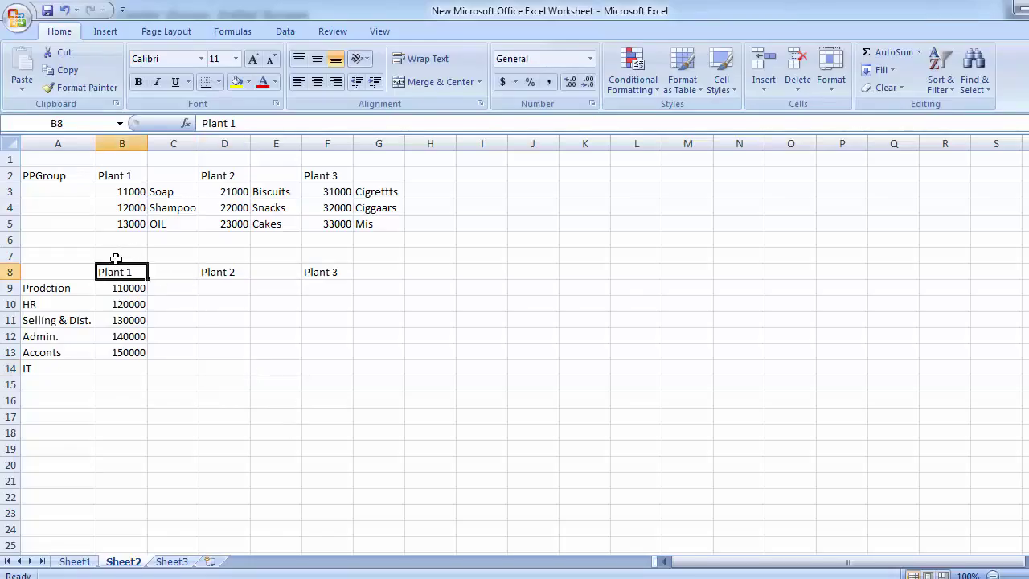
pyautogui.click(54, 273)
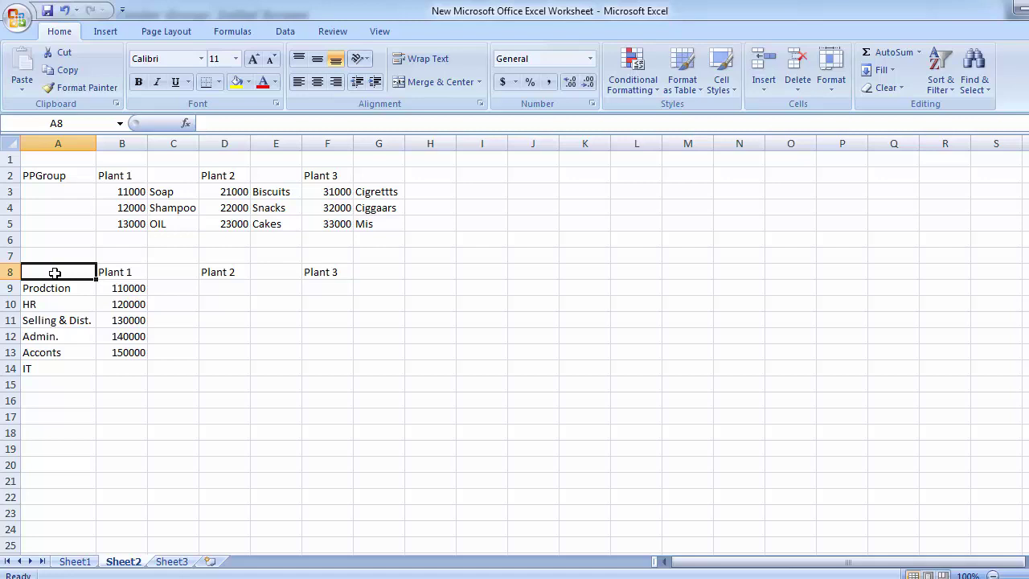
pyautogui.write('P')
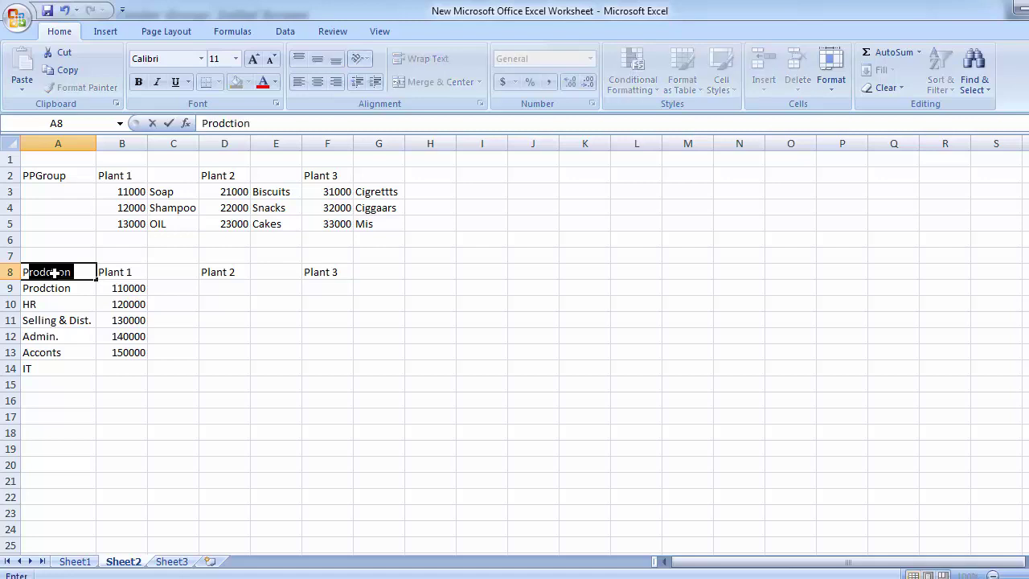
pyautogui.write('1000')
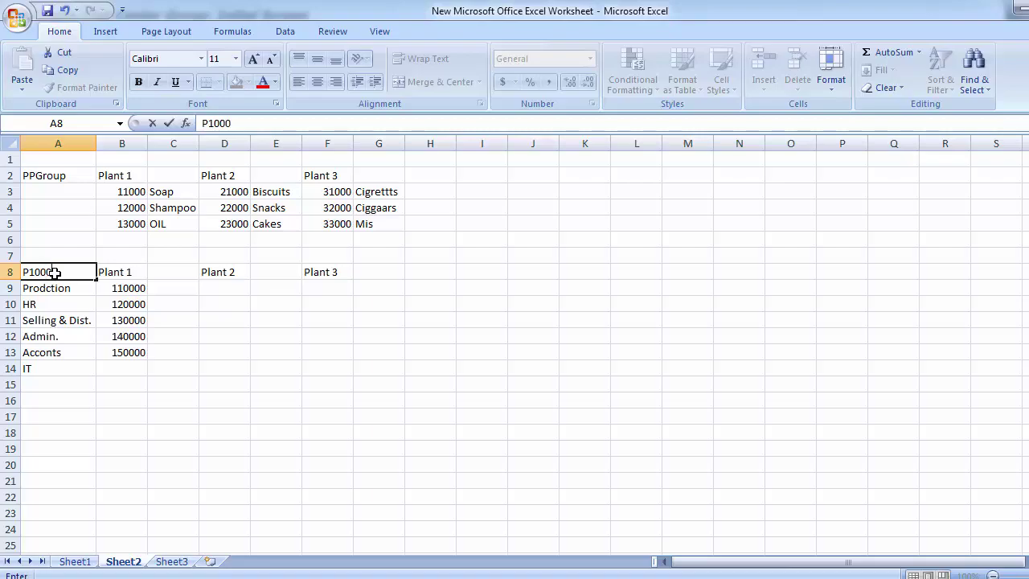
# Switch back to SAP and set up cost center group P0001 with the description Cost Center Group Plant 1
pyautogui.hotkey('alt', 'Tab')
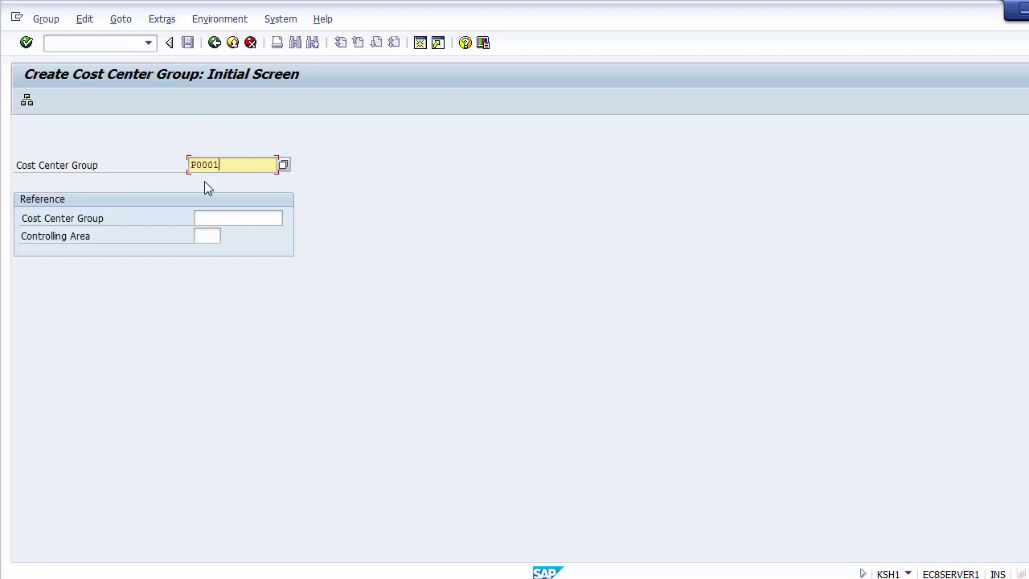
pyautogui.press('Return')
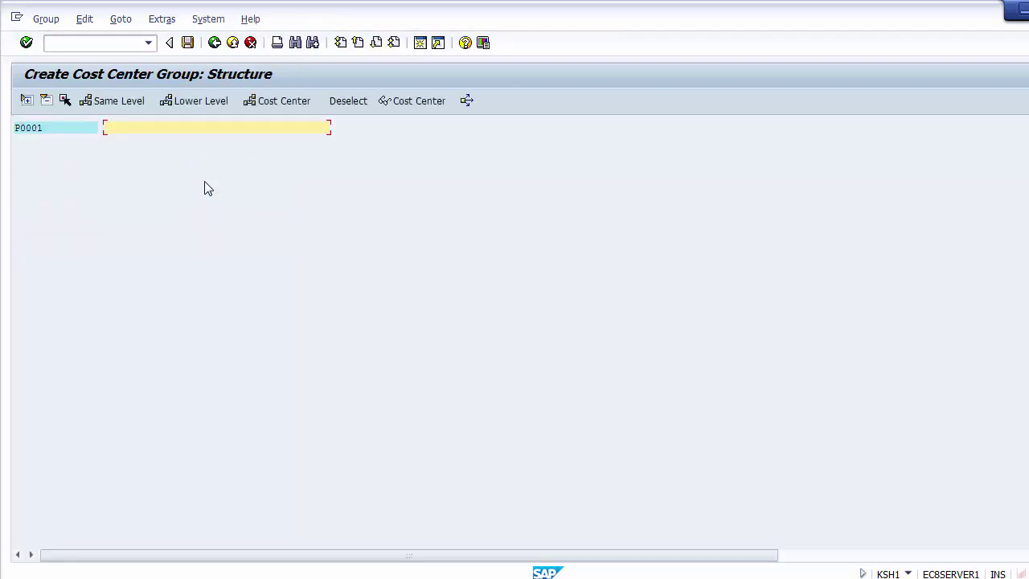
pyautogui.click(47, 129)
pyautogui.click(124, 127)
pyautogui.write('Cost Center Group Pl')
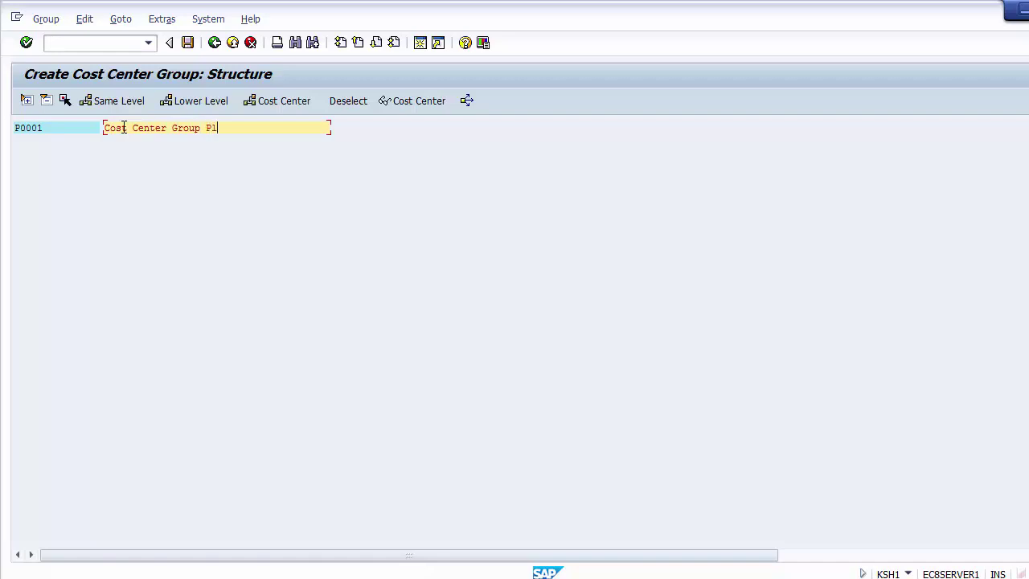
pyautogui.write('ant 1')
pyautogui.click(63, 127)
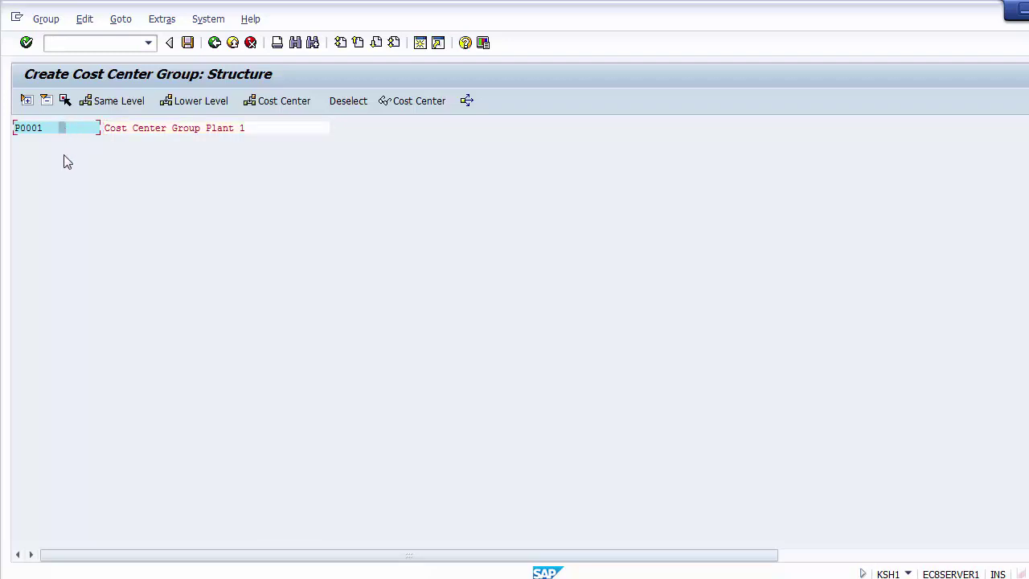
pyautogui.click(155, 129)
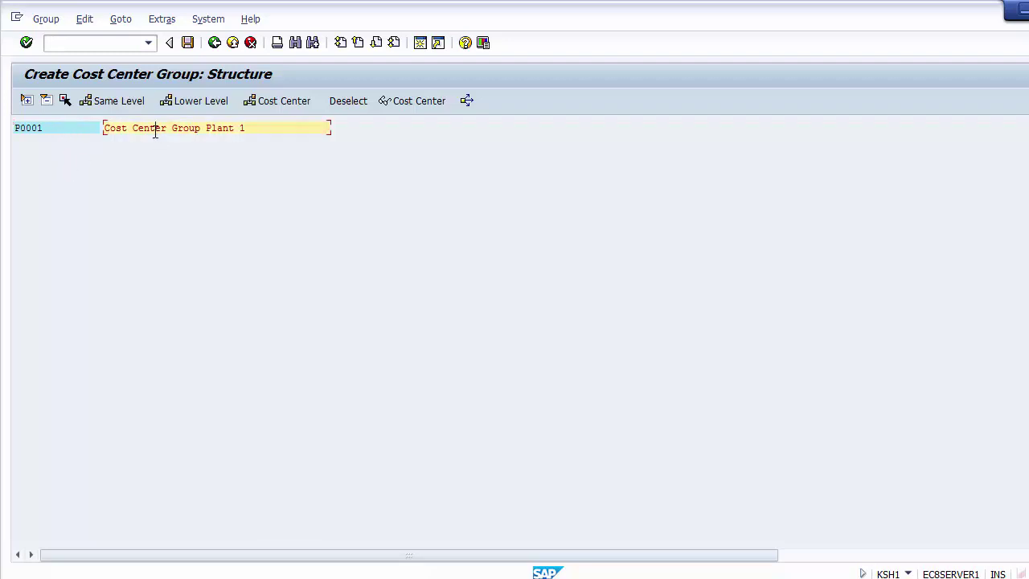
# Try adding a group at the same level, save group P0001, and return to the initial creation screen
pyautogui.click(118, 106)
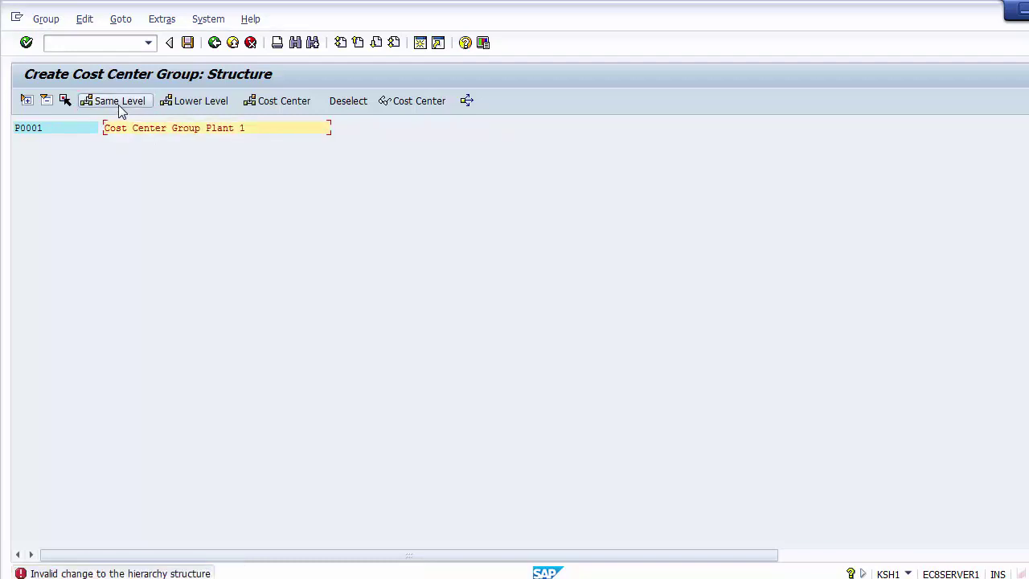
pyautogui.click(185, 46)
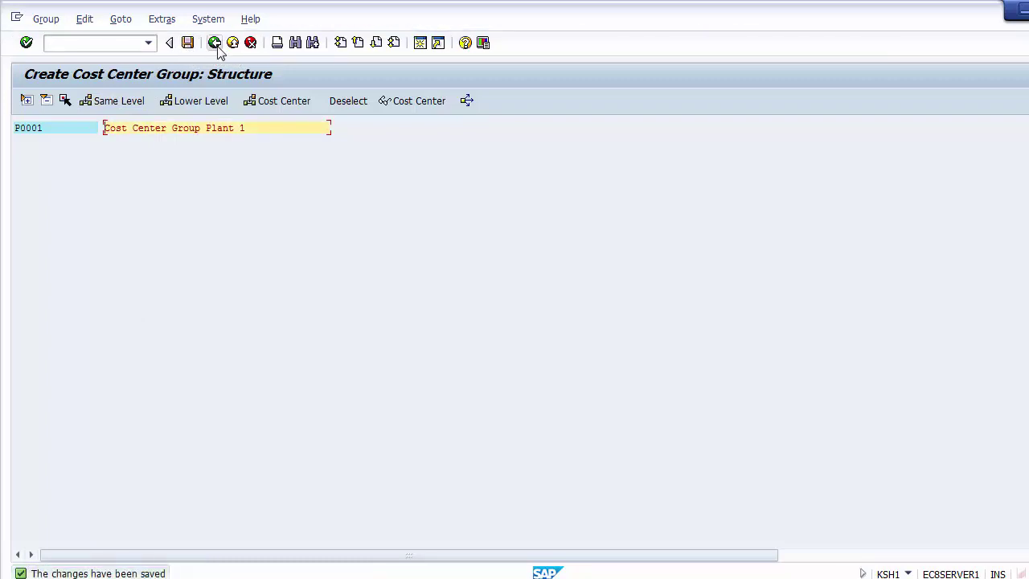
pyautogui.click(133, 110)
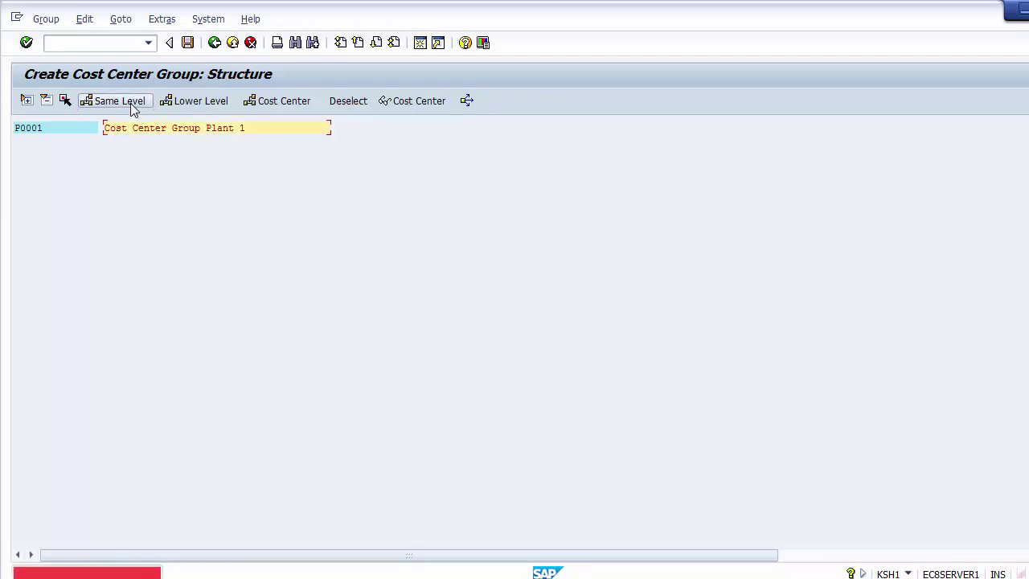
pyautogui.click(214, 43)
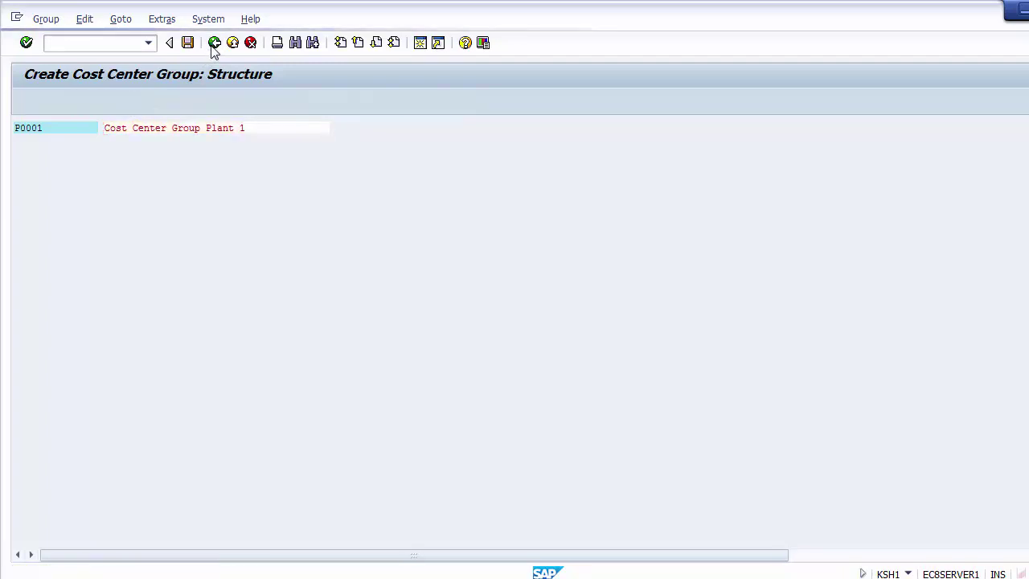
# Start a new cost center group with the code P0002 and open its structure
pyautogui.click(233, 167)
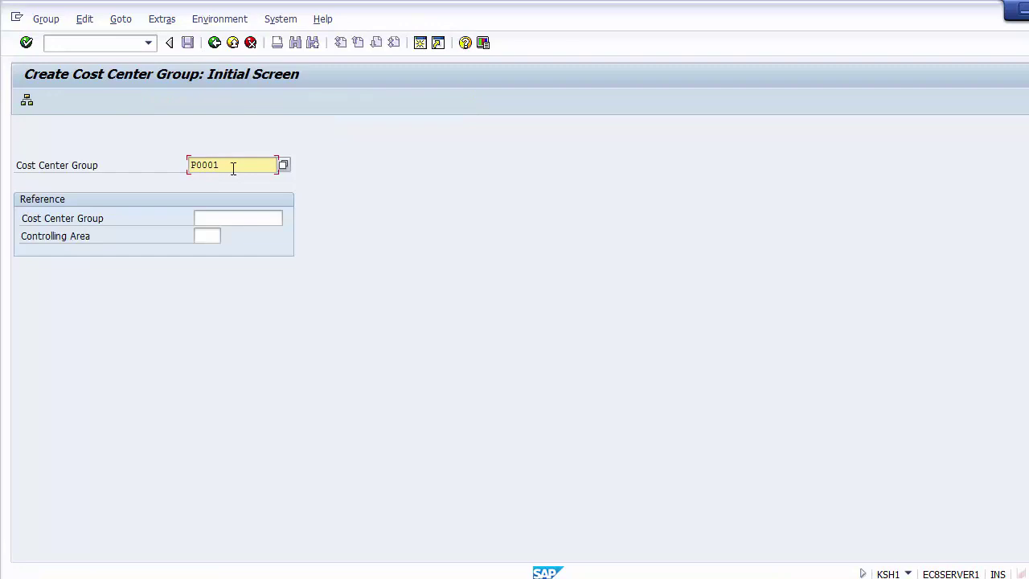
pyautogui.press('BackSpace')
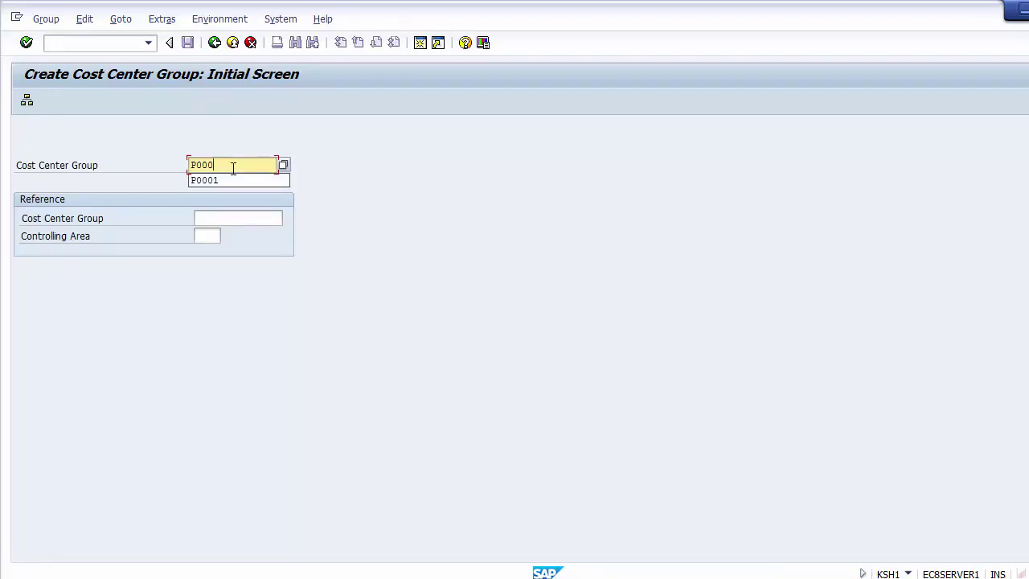
pyautogui.write('2')
pyautogui.press('Return')
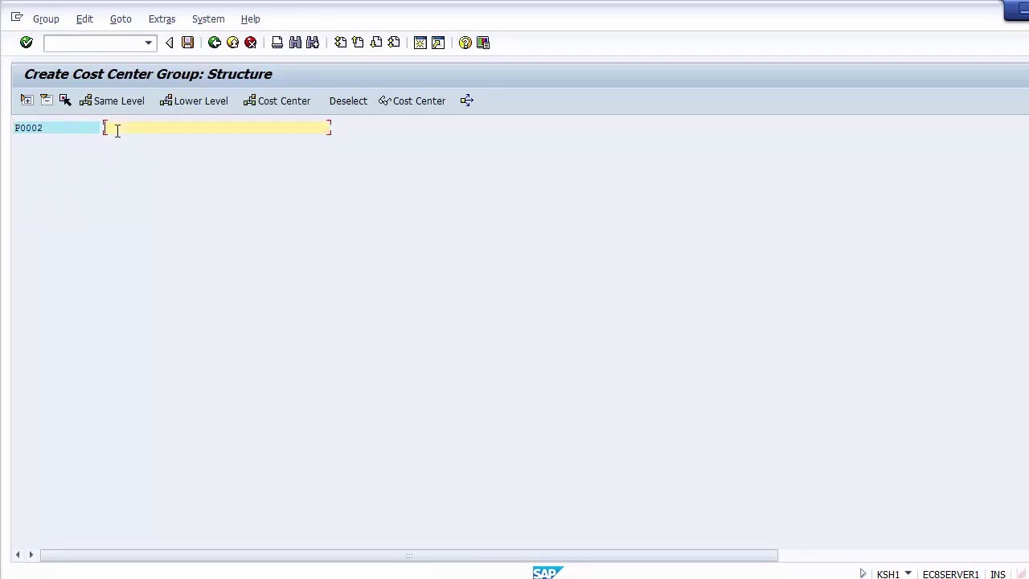
# Describe group P0002 as Cost Center Group Plant 2, save it, and return to the activity selection
pyautogui.write('Cost Ce')
pyautogui.write('nter Group')
pyautogui.write(' Pna')
pyautogui.press('BackSpace')
pyautogui.press('BackSpace')
pyautogui.press('BackSpace')
pyautogui.write('lan')
pyautogui.press('Return')
pyautogui.click(208, 49)
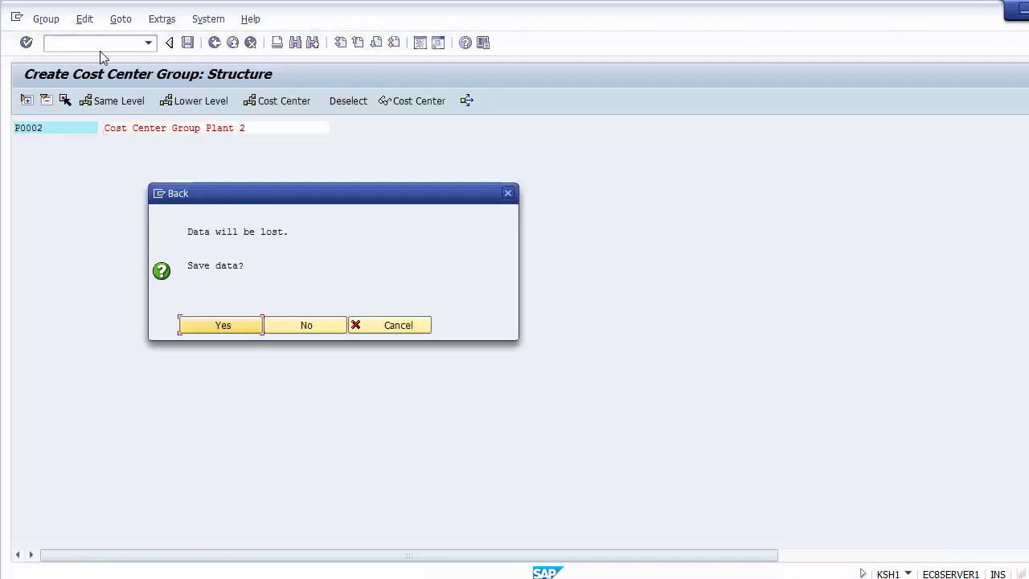
pyautogui.click(222, 326)
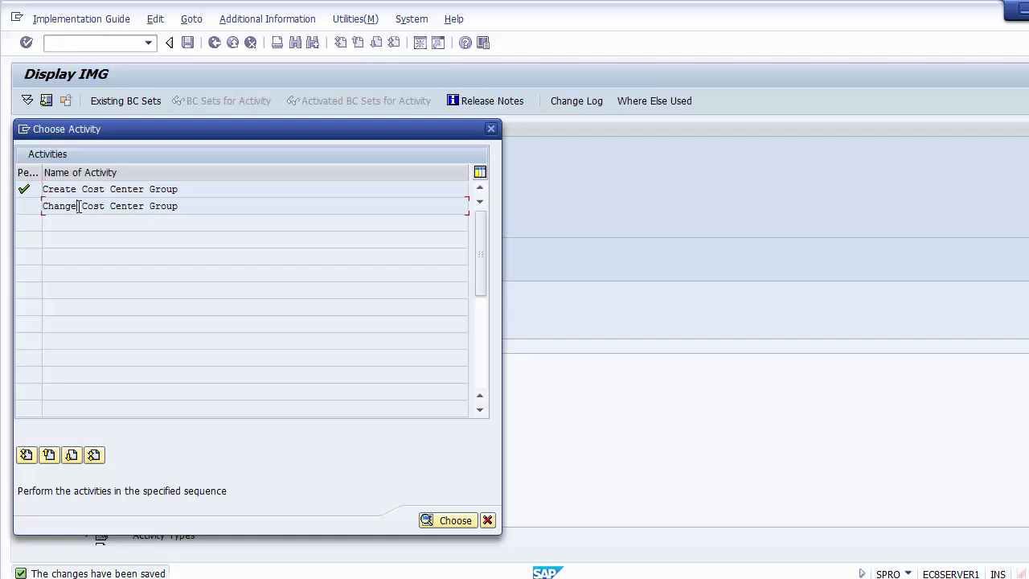
# Start the Change Cost Center Group activity and open the structure of group P0001
pyautogui.doubleClick(78, 207)
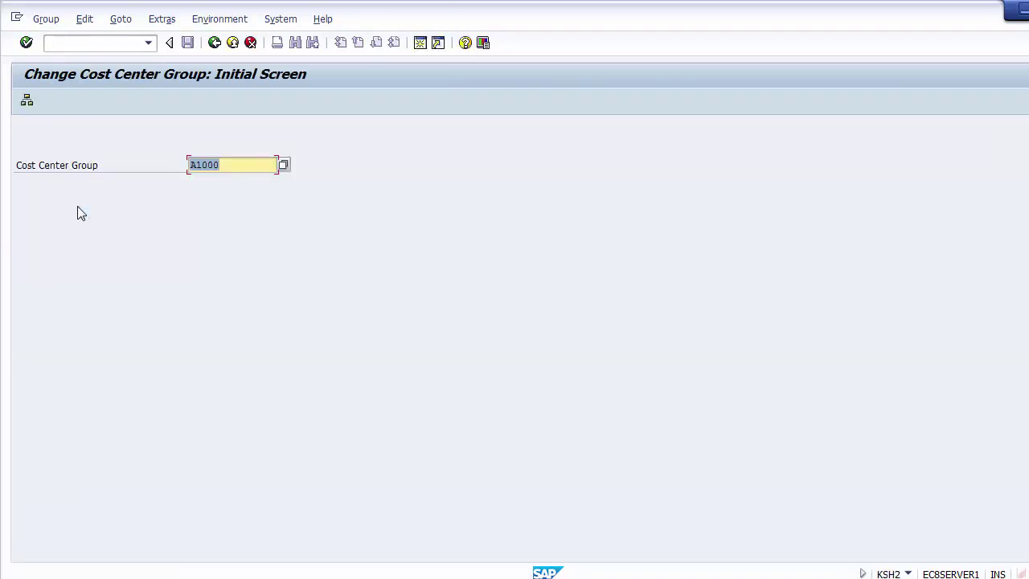
pyautogui.press('BackSpace')
pyautogui.click(227, 205)
pyautogui.press('Return')
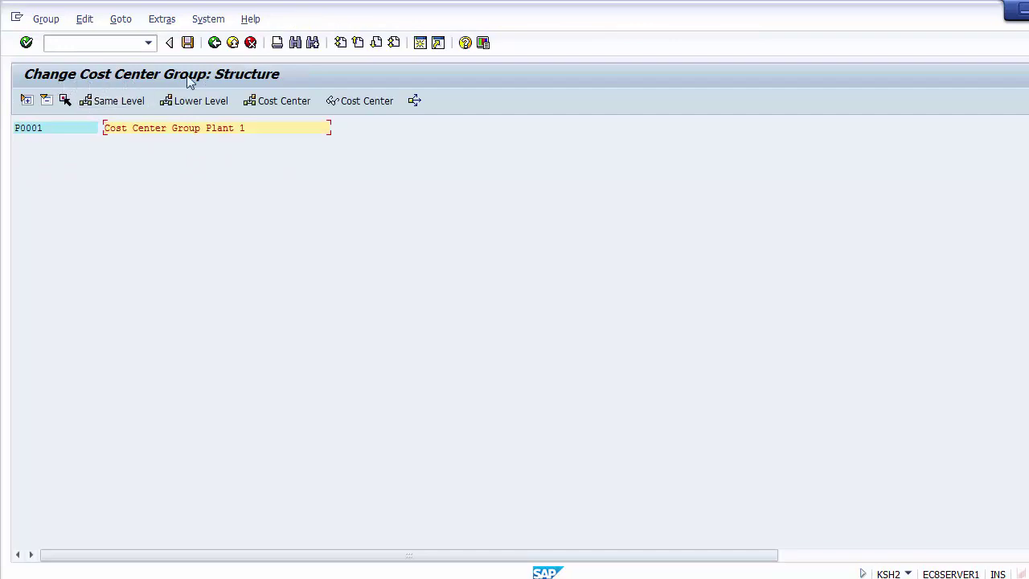
# Change the description of group P0001 to Cost Center Group Plant - 1
pyautogui.click(59, 127)
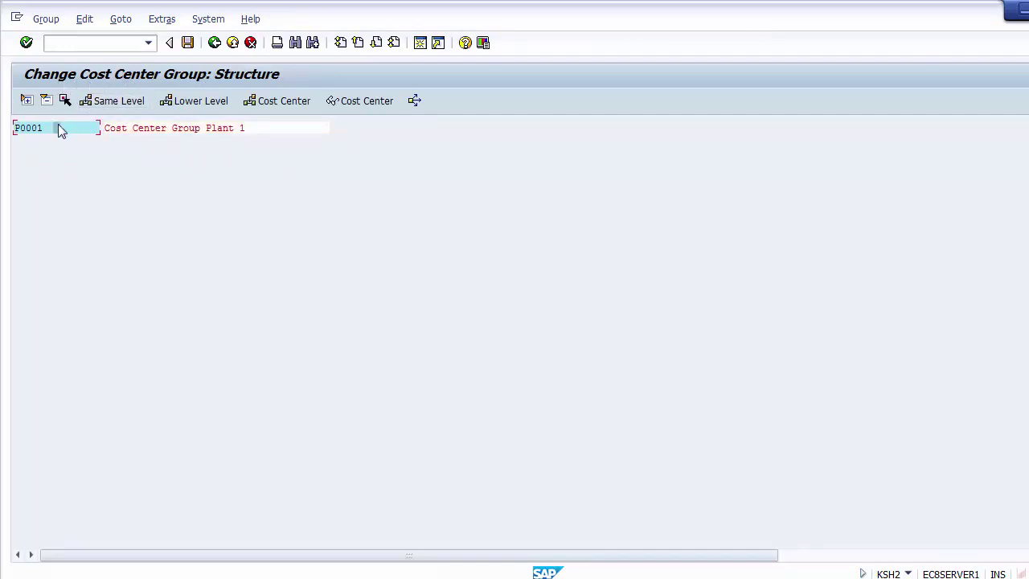
pyautogui.click(252, 129)
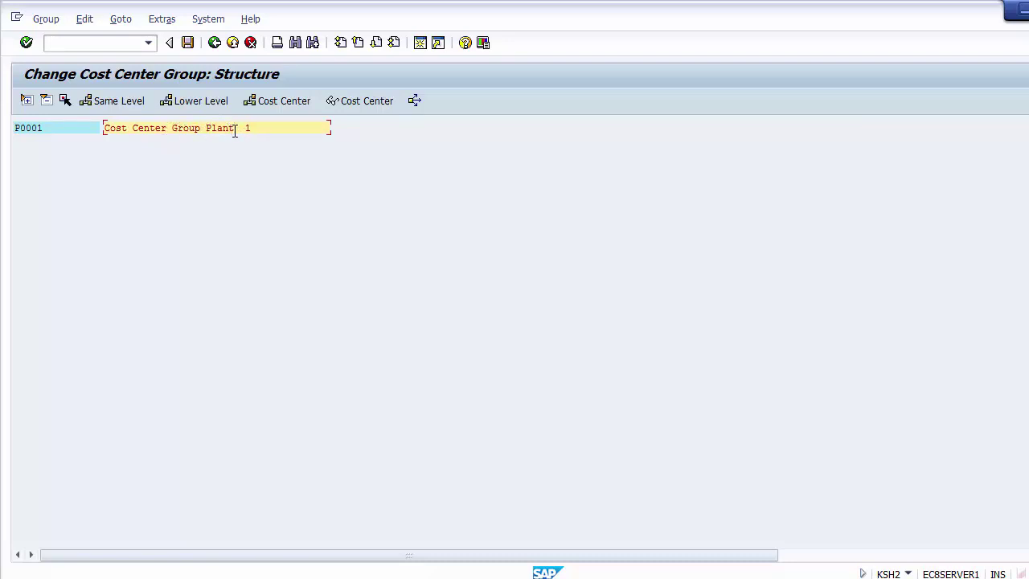
pyautogui.write('-')
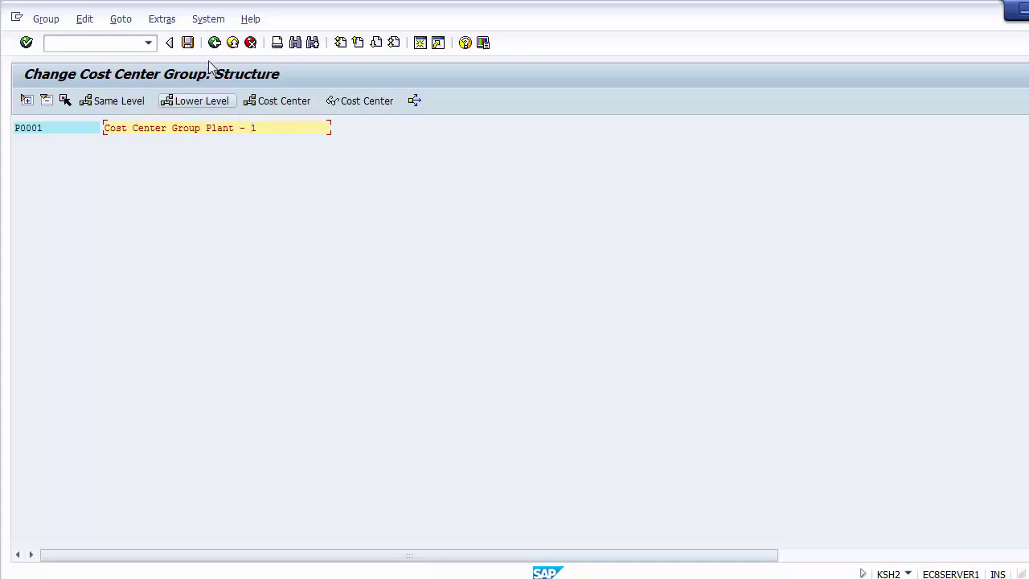
# Save the changed description of cost center group P0001 and select its node
pyautogui.click(188, 42)
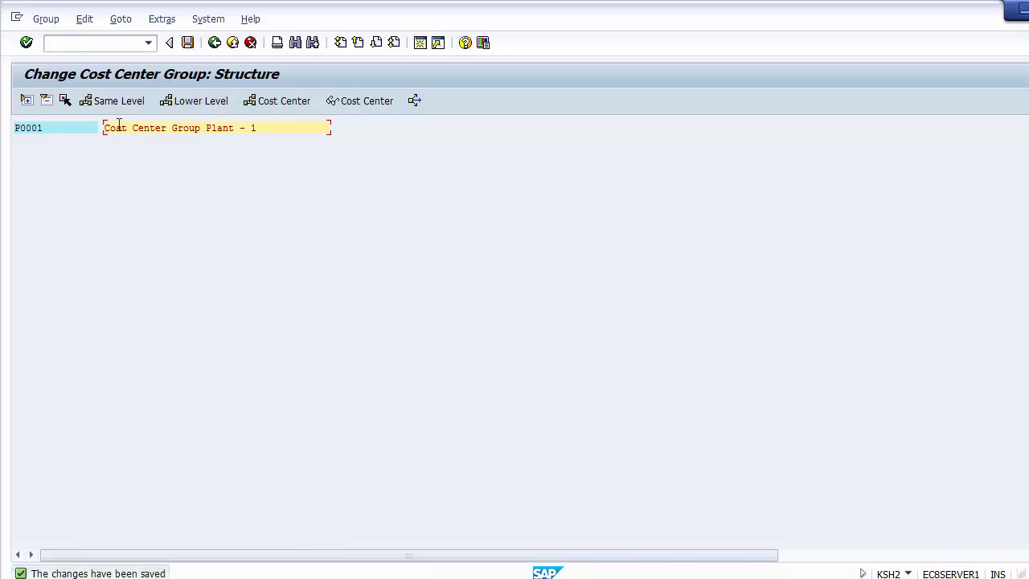
pyautogui.click(70, 134)
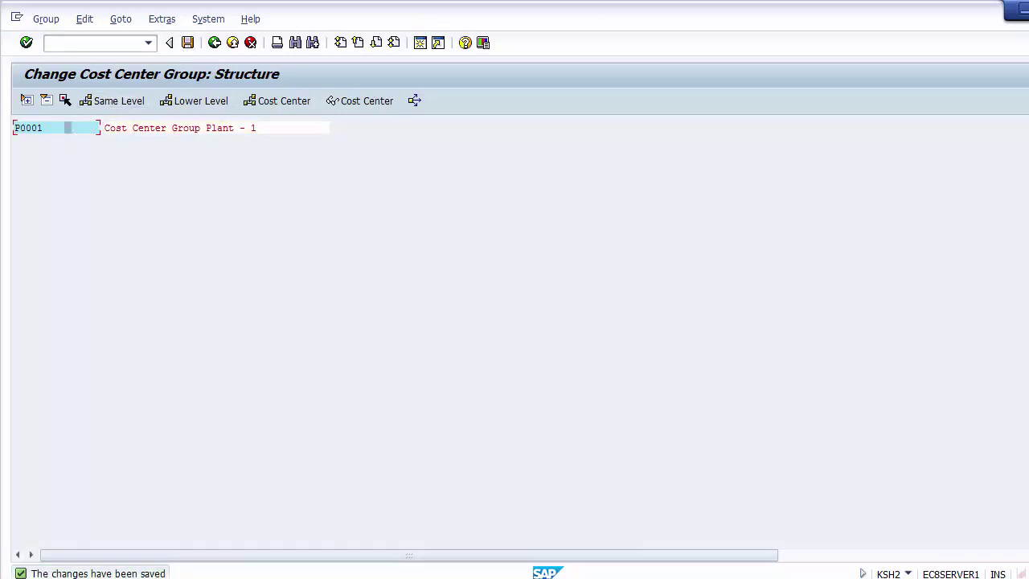
# Switch to the Excel worksheet, enter P1000 in cell A8, and fill the 110000 cell under Plant 1 with light green
pyautogui.click(431, 578)
pyautogui.write('P1000')
pyautogui.click(109, 295)
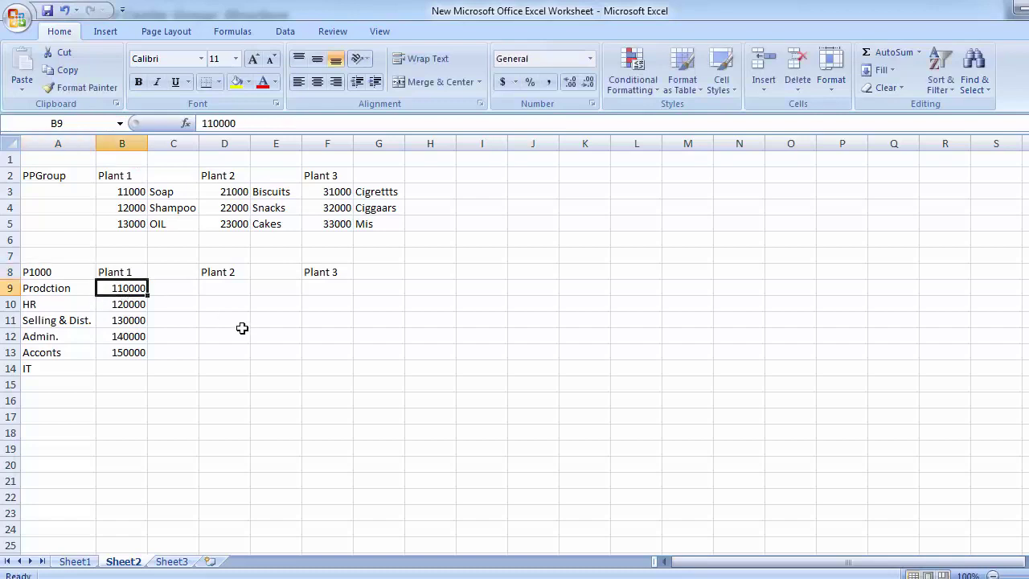
pyautogui.click(248, 81)
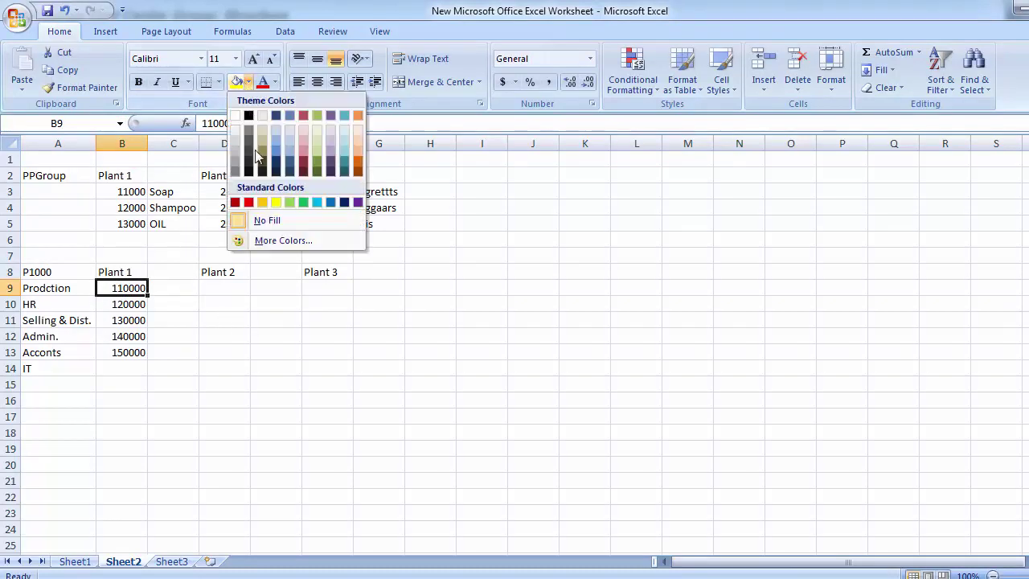
pyautogui.click(290, 201)
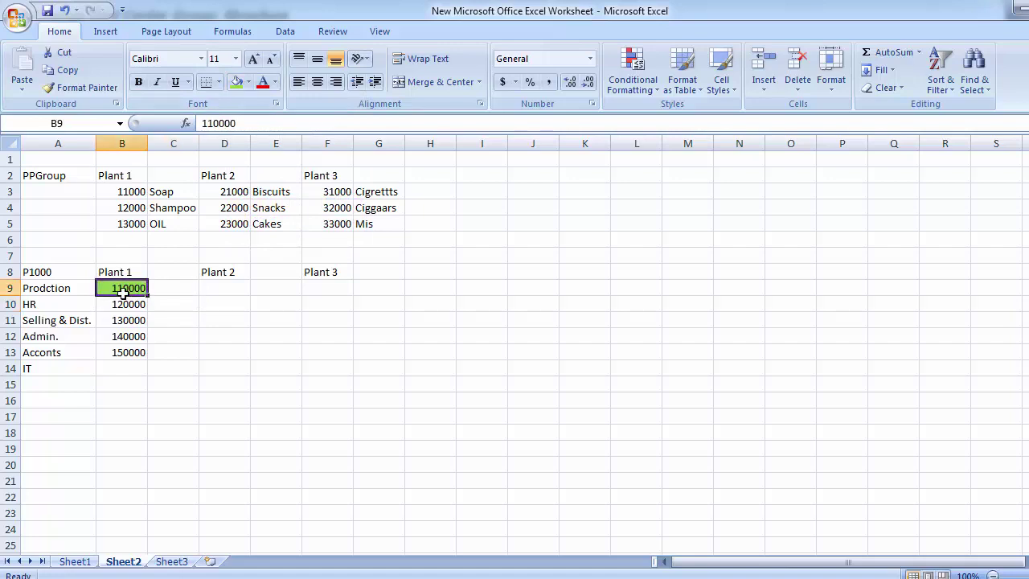
# Fill cell A8 with light green, change its code to P0001, and return to the SAP group structure
pyautogui.click(51, 273)
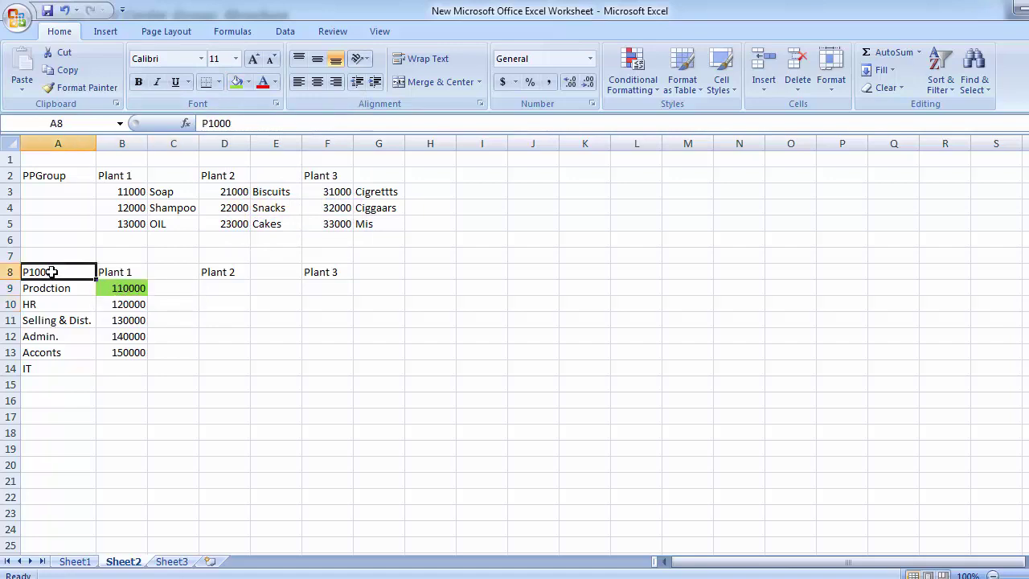
pyautogui.click(237, 85)
pyautogui.write('P001')
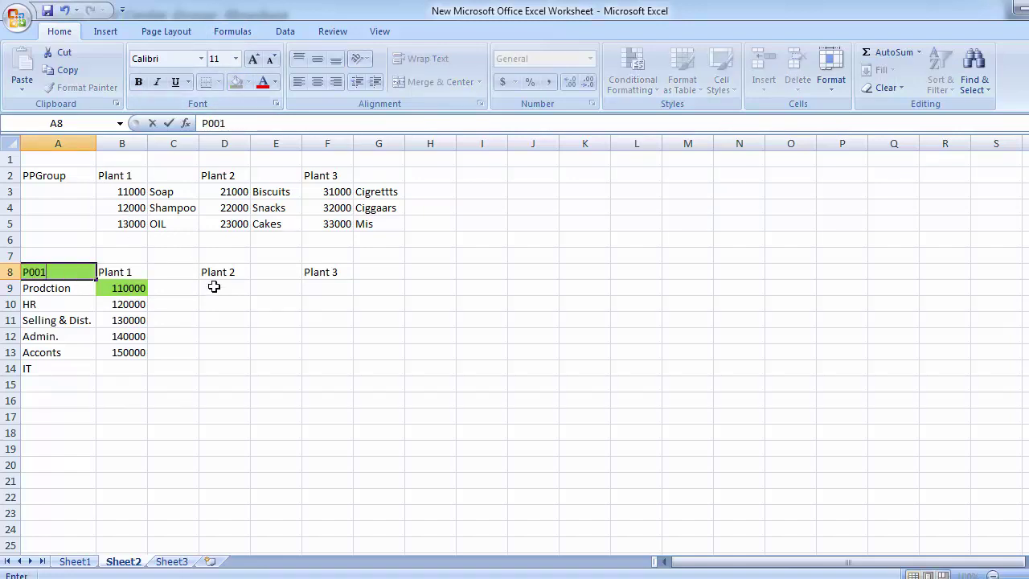
pyautogui.press('BackSpace')
pyautogui.write('01')
pyautogui.press('Return')
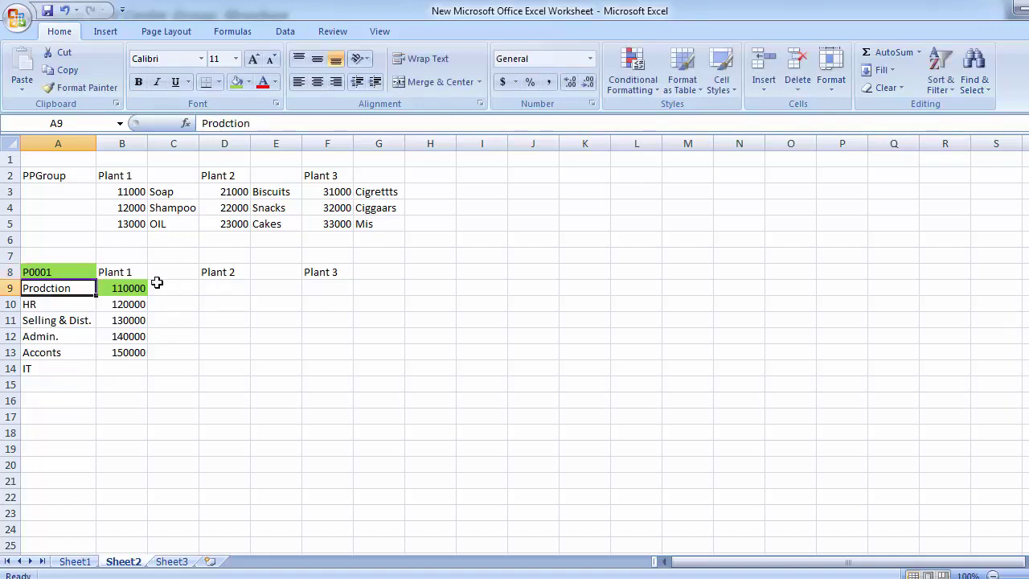
pyautogui.click(77, 272)
pyautogui.click(118, 291)
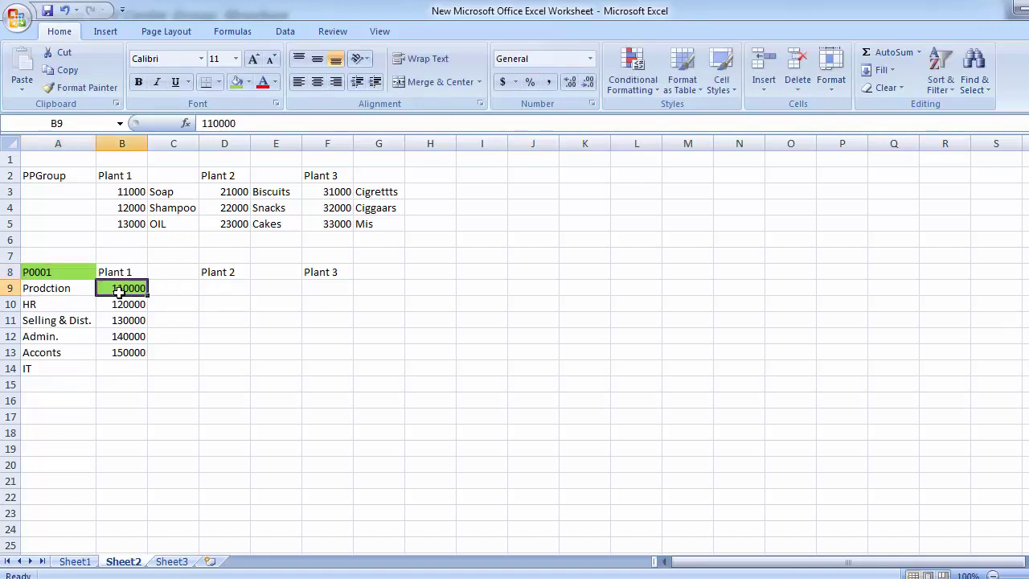
pyautogui.click(70, 270)
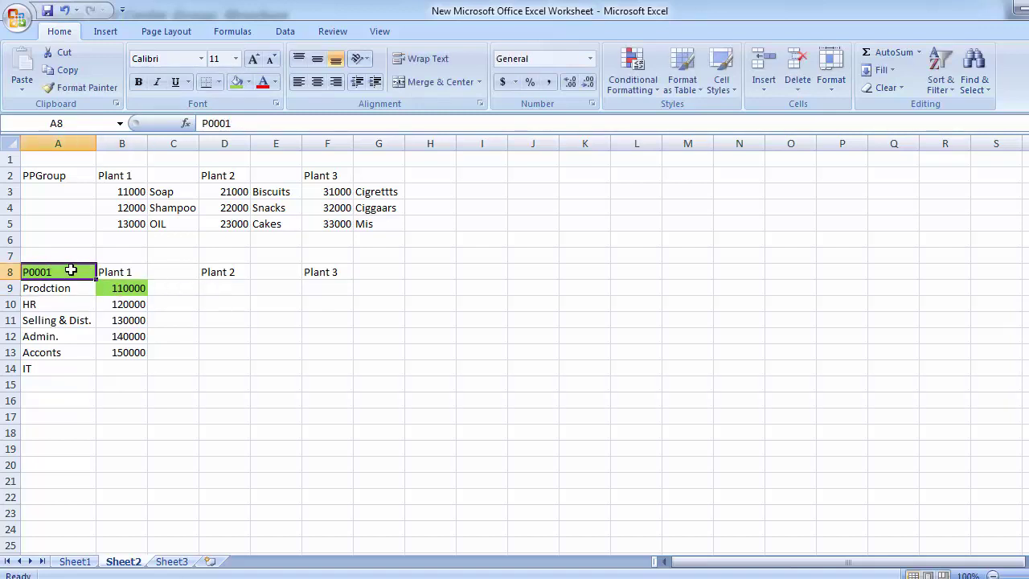
pyautogui.hotkey('alt', 'Tab')
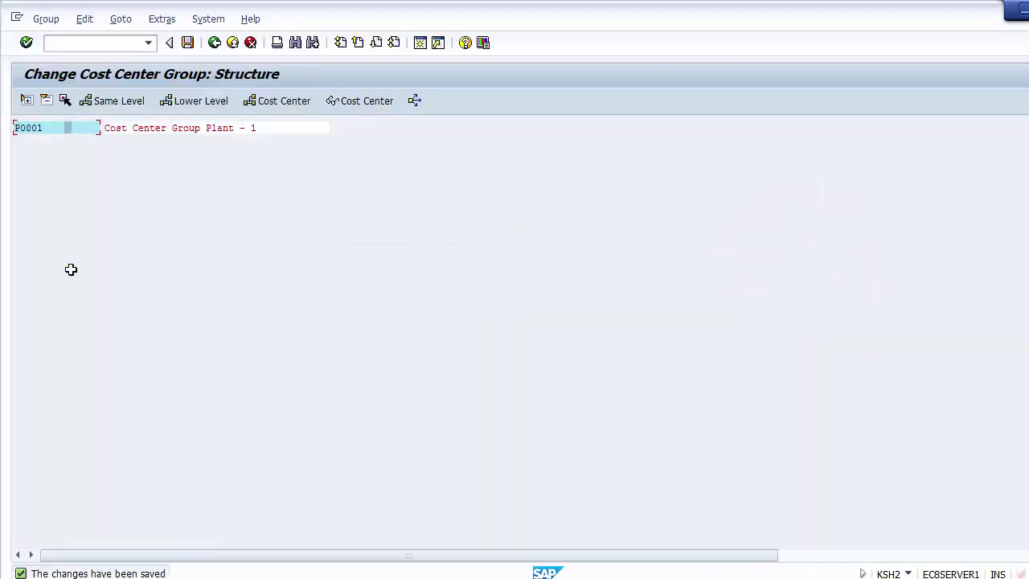
# Try to insert a cost center beneath a blank lower-level node of P0001, and leave the structure without saving
pyautogui.click(157, 126)
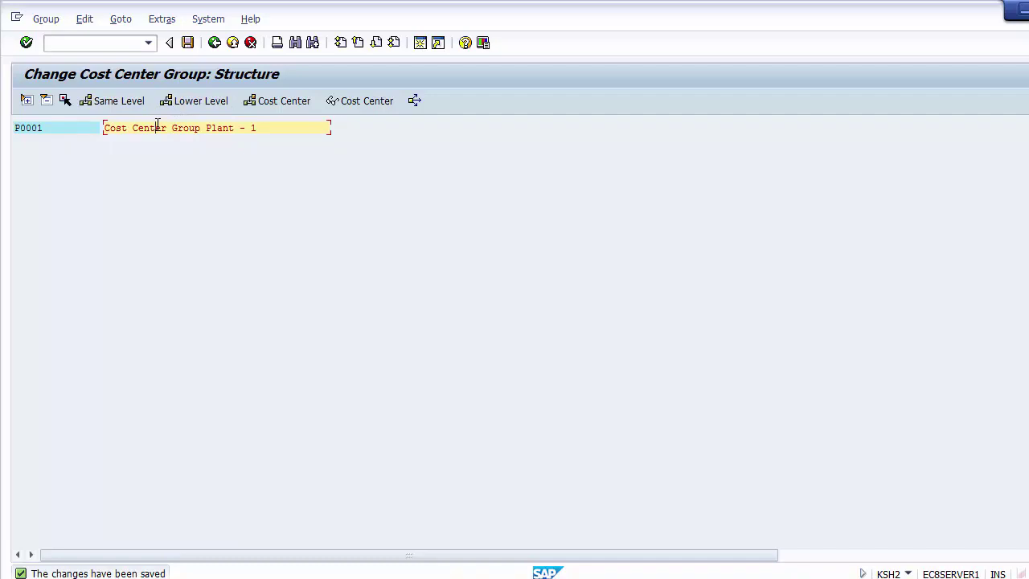
pyautogui.click(202, 108)
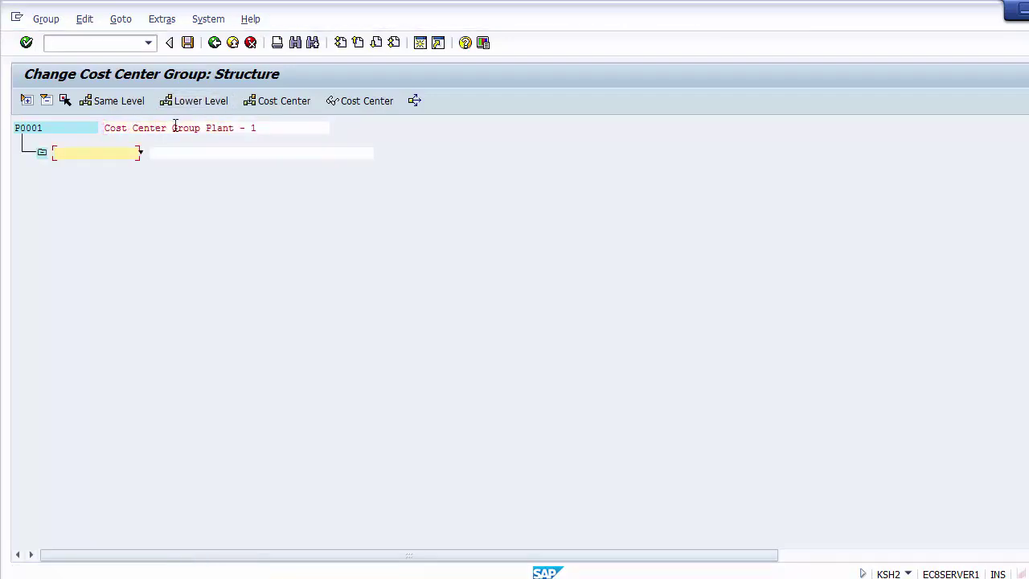
pyautogui.click(176, 127)
pyautogui.click(115, 151)
pyautogui.click(256, 103)
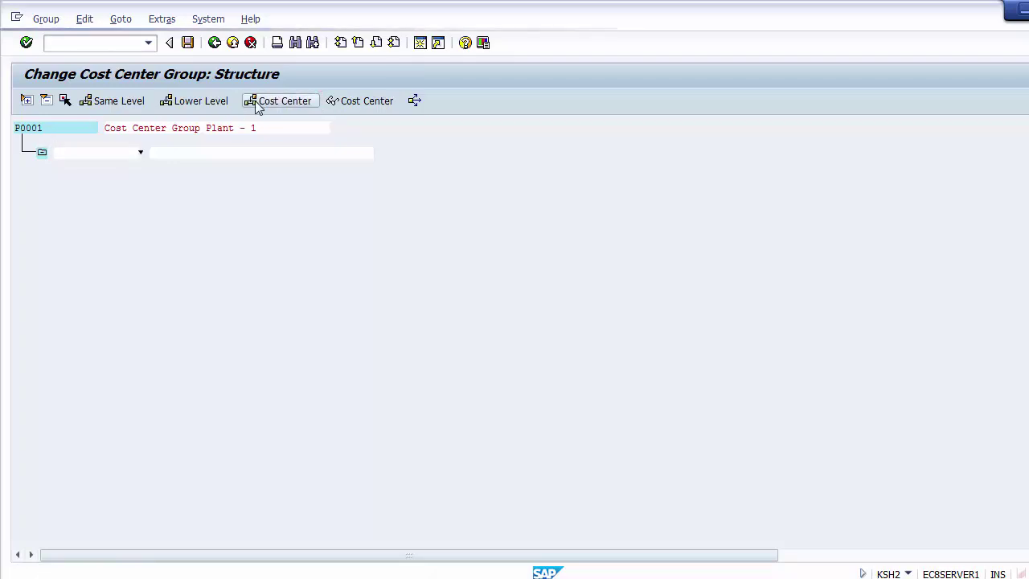
pyautogui.click(385, 387)
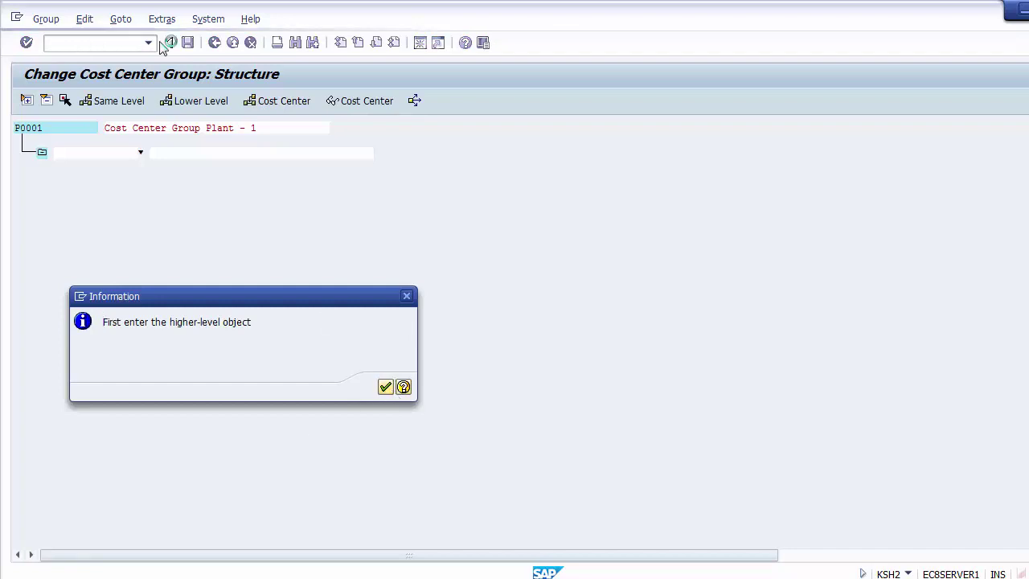
pyautogui.click(215, 43)
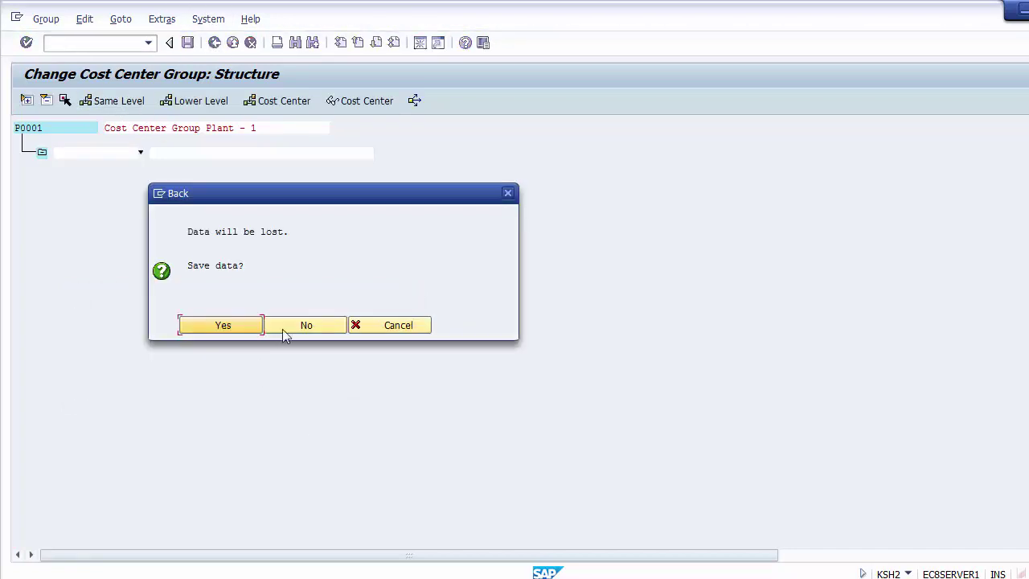
pyautogui.click(299, 327)
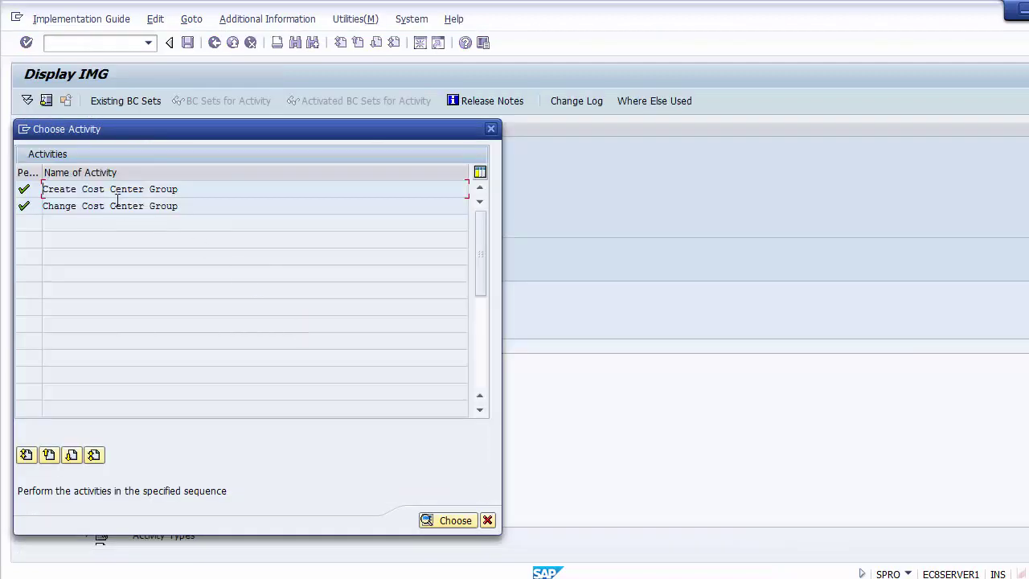
# Start the Change Cost Center Group activity again and open the structure of group P0001
pyautogui.doubleClick(118, 205)
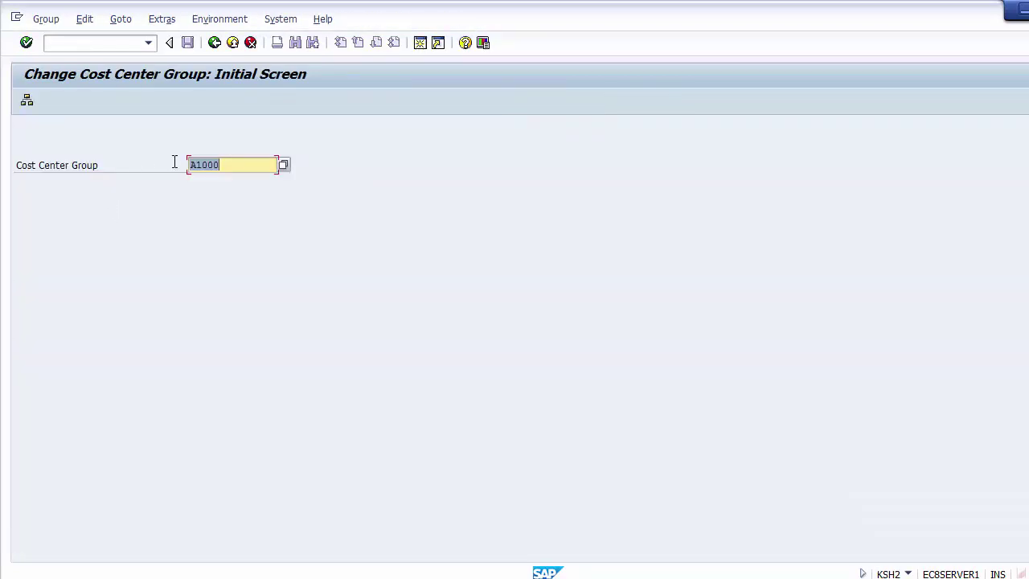
pyautogui.press('BackSpace')
pyautogui.press('Down')
pyautogui.press('Return')
pyautogui.press('Return')
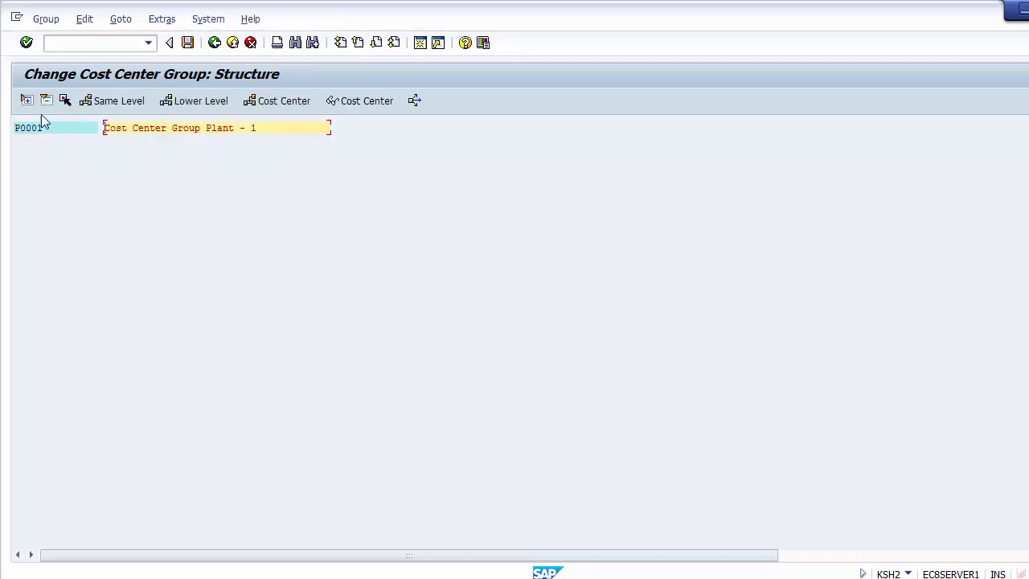
# Insert cost center rows directly under P0001 and paste 110000 from the worksheet into the first row
pyautogui.click(27, 130)
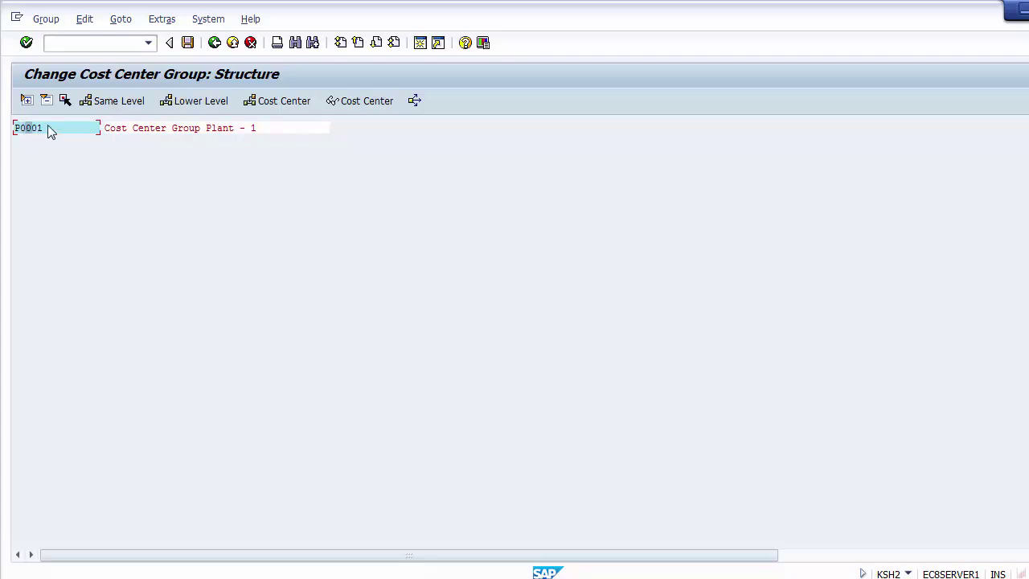
pyautogui.click(269, 110)
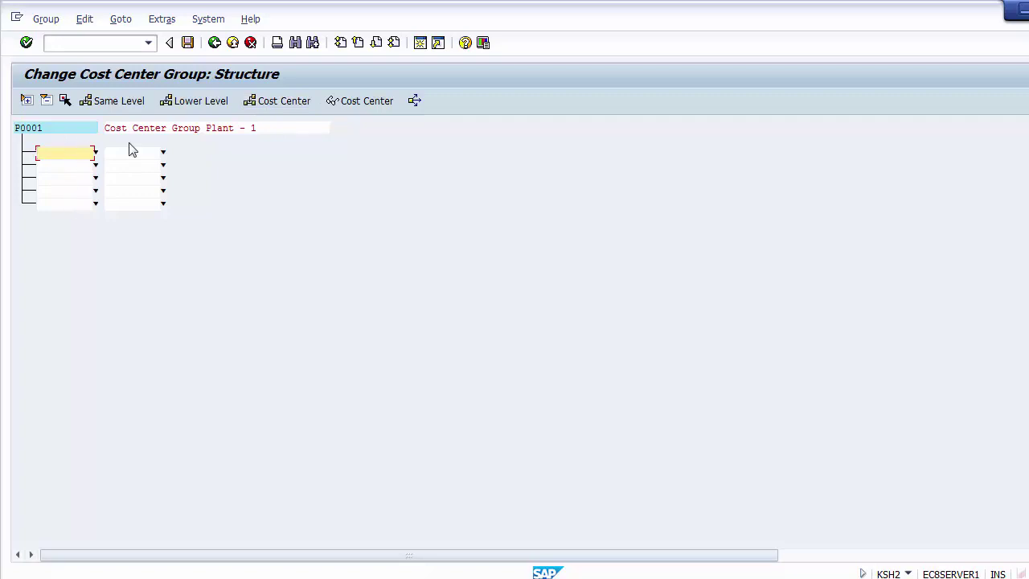
pyautogui.hotkey('alt', 'Tab')
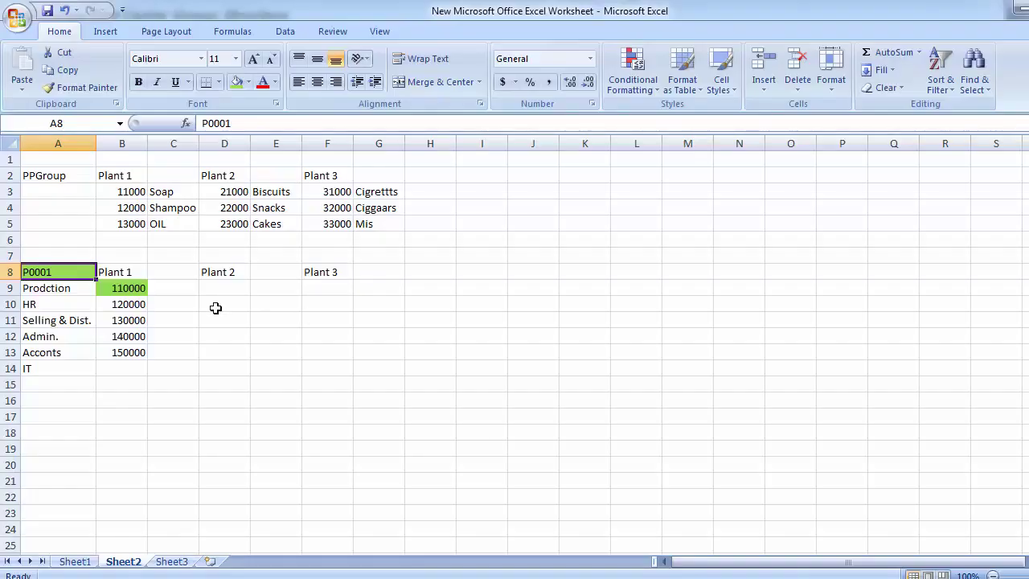
pyautogui.click(121, 288)
pyautogui.hotkey('ctrl', 'c')
pyautogui.hotkey('alt', 'Tab')
pyautogui.click(78, 158)
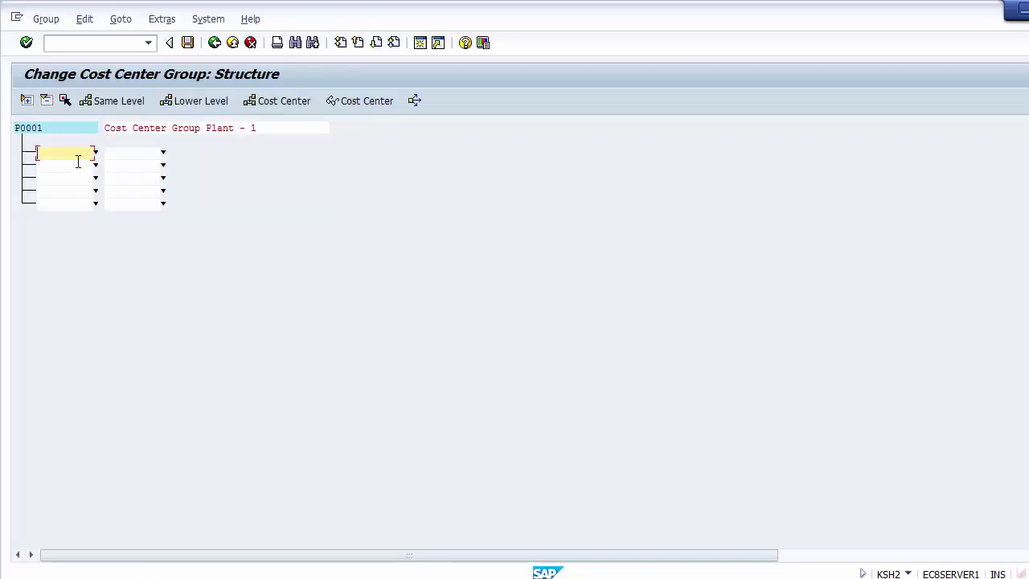
pyautogui.hotkey('ctrl', 'v')
# Clear the first cost center entry under P0001 and leave the structure without saving
pyautogui.click(135, 127)
pyautogui.click(80, 152)
pyautogui.press('BackSpace')
pyautogui.press('BackSpace')
pyautogui.press('BackSpace')
pyautogui.press('BackSpace')
pyautogui.press('BackSpace')
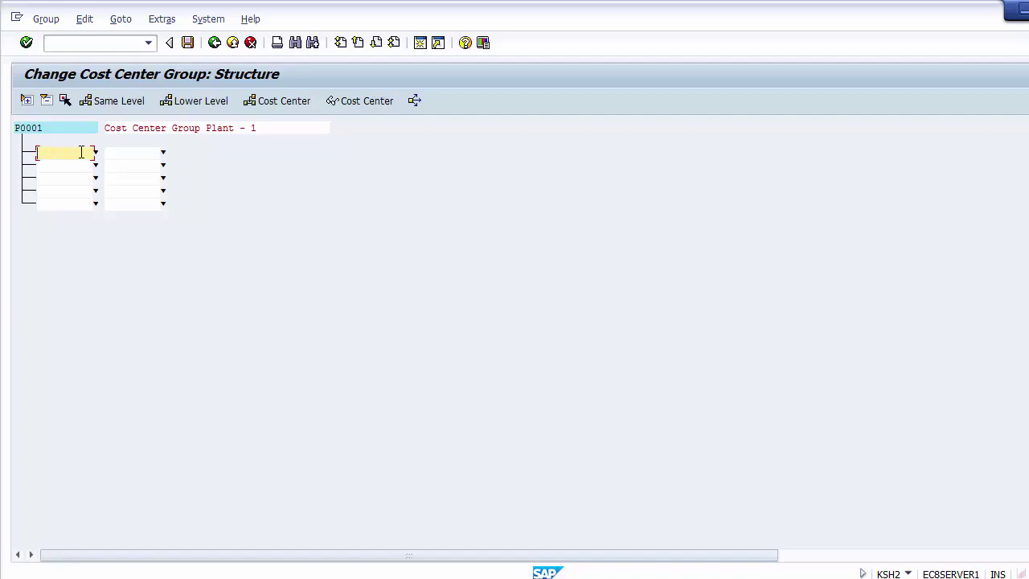
pyautogui.click(214, 45)
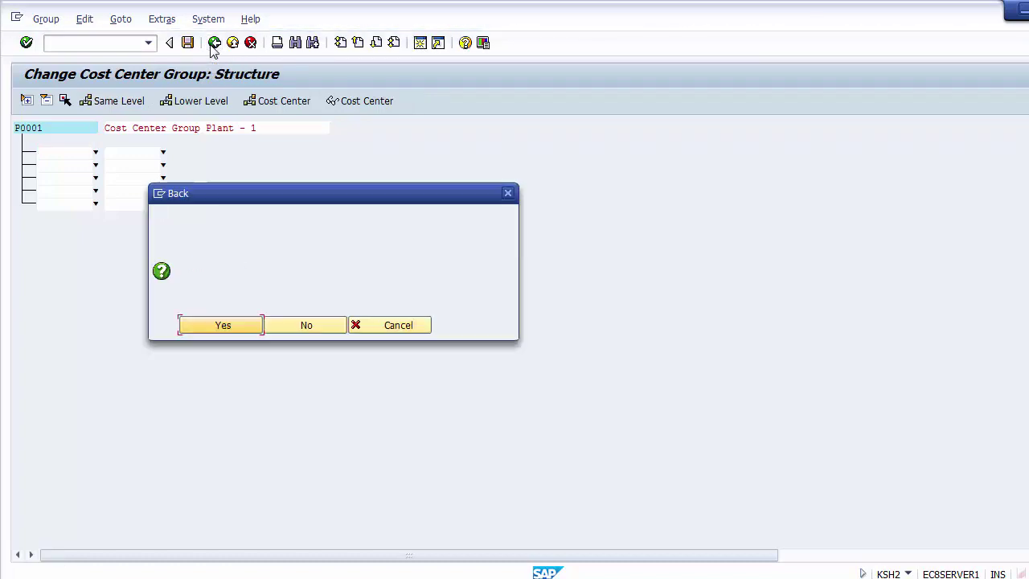
pyautogui.click(294, 327)
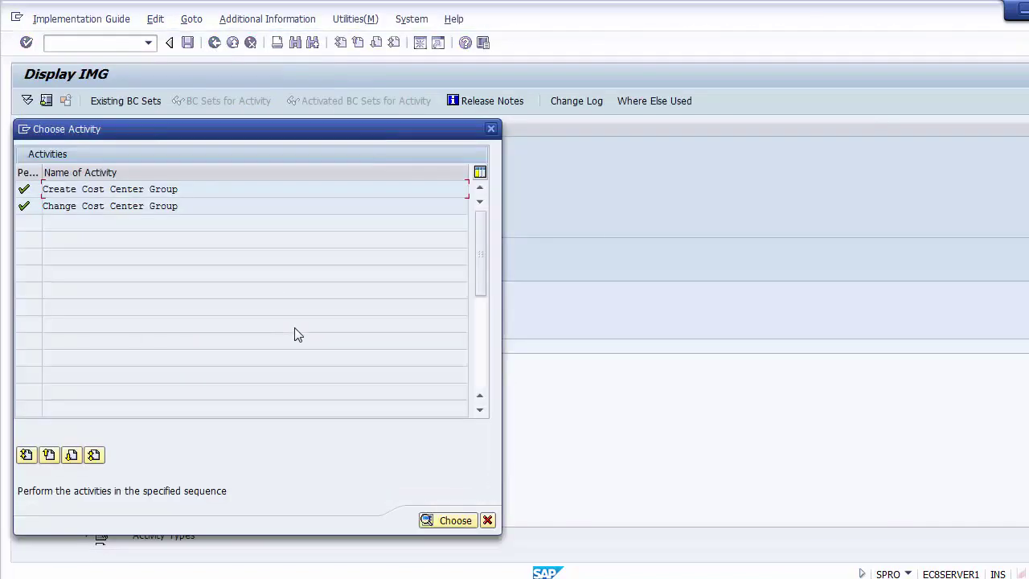
# Start the Change Cost Center Group activity and review the departments listed under P0001 in the Excel worksheet, from Prodction to IT
pyautogui.doubleClick(149, 210)
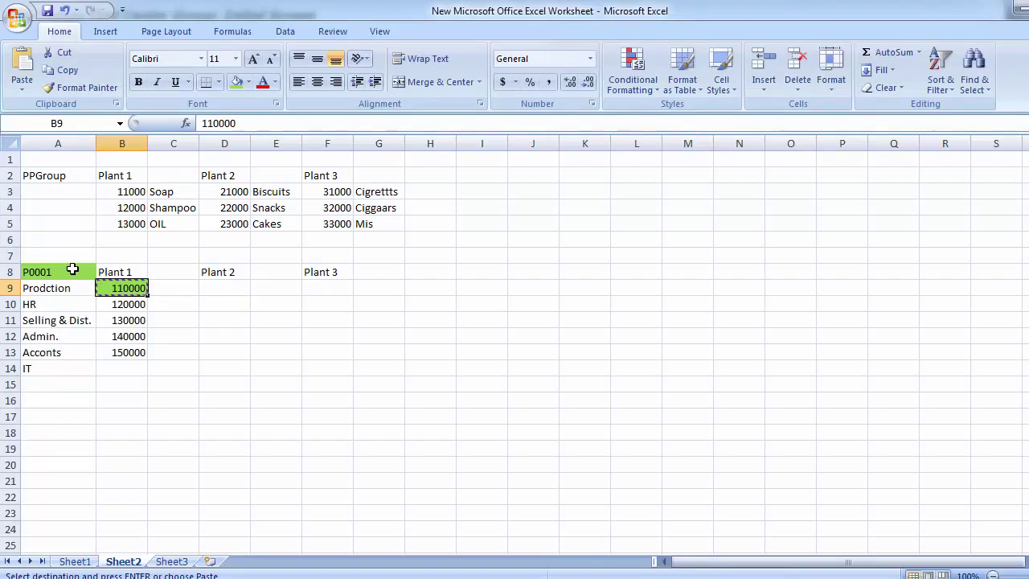
pyautogui.click(72, 270)
pyautogui.click(104, 270)
pyautogui.click(51, 271)
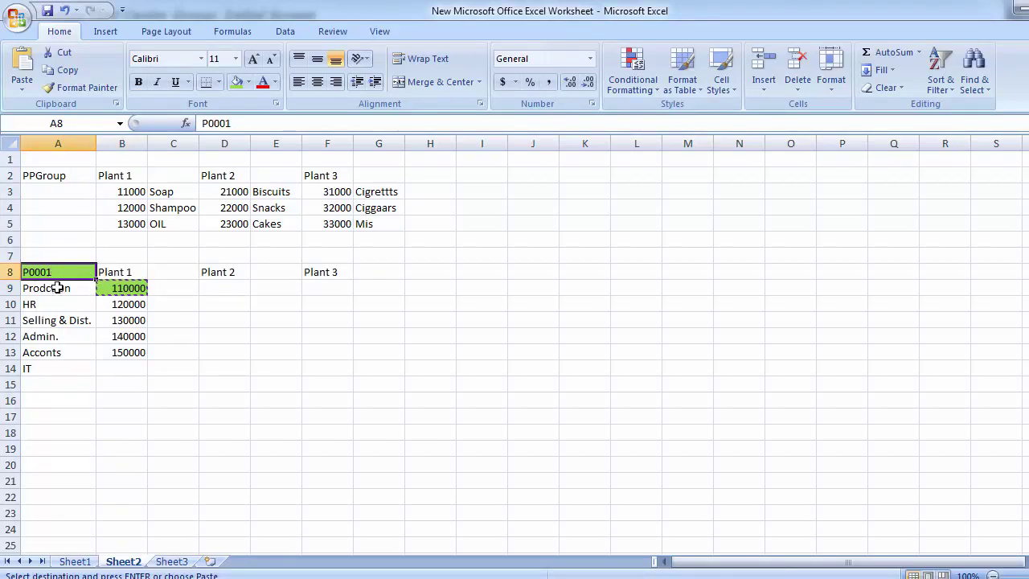
pyautogui.moveTo(54, 287); pyautogui.dragTo(54, 362)
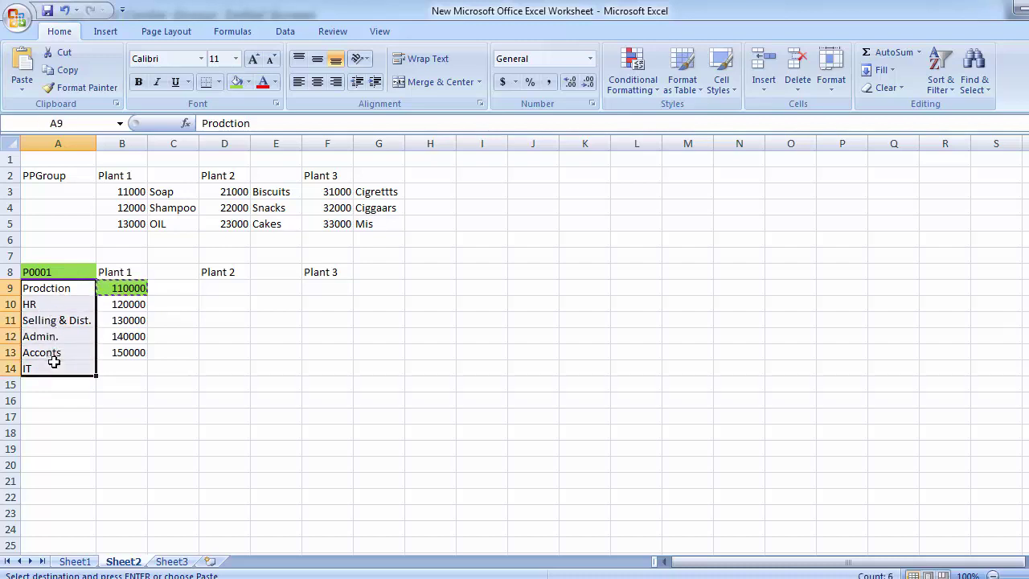
pyautogui.hotkey('alt', 'Tab')
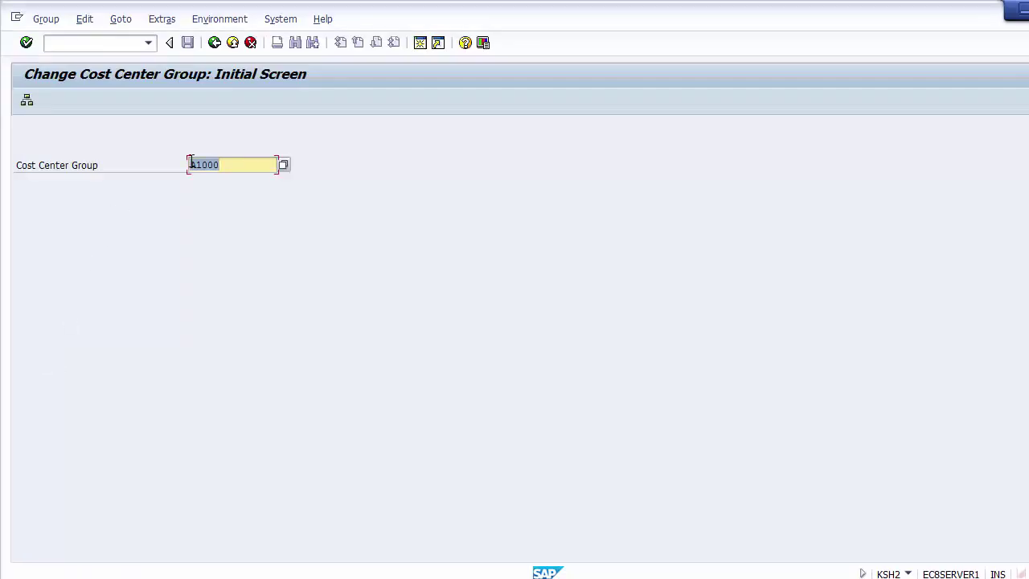
# Replace the proposed group code with P0001 and open that group's structure
pyautogui.press('BackSpace')
pyautogui.click(200, 191)
pyautogui.press('Return')
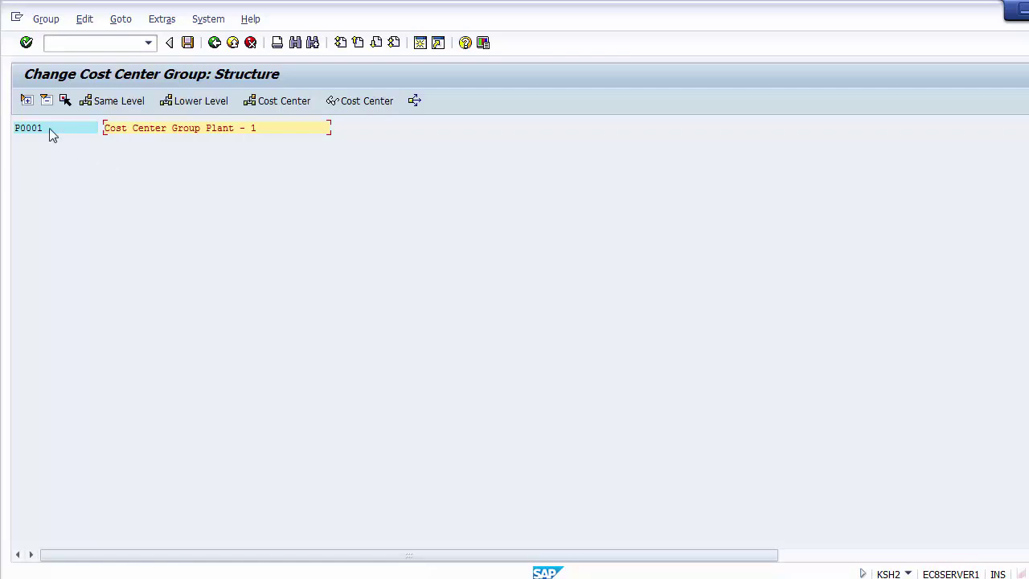
# Add a lower-level group with the code P001 beneath P0001
pyautogui.click(29, 130)
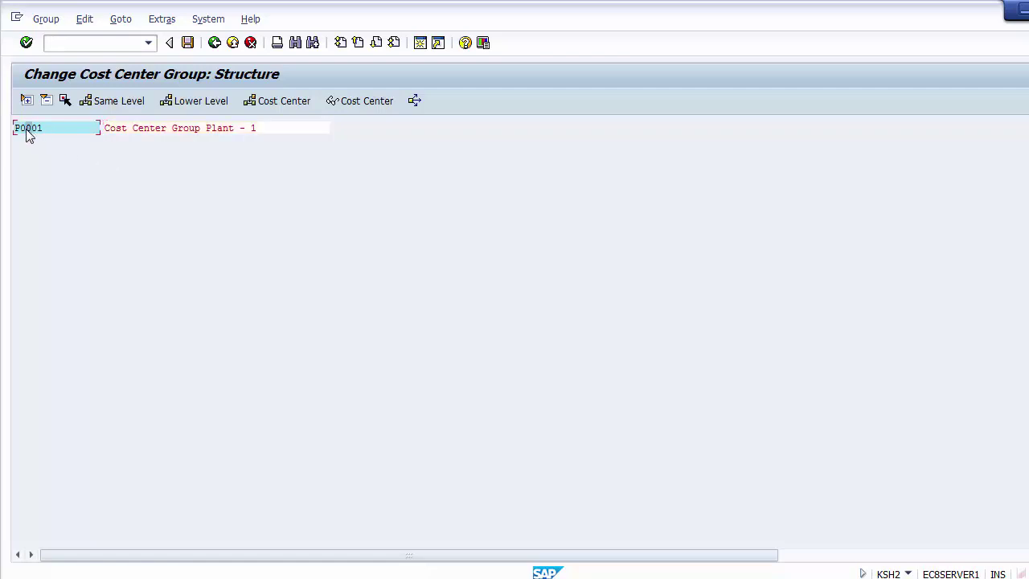
pyautogui.click(183, 107)
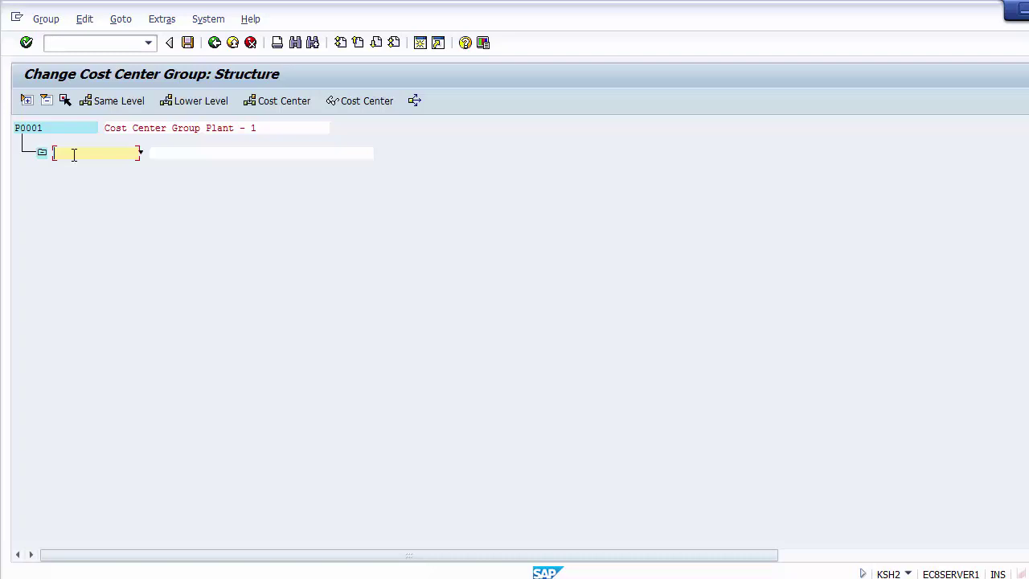
pyautogui.write('P001')
# Describe the new group P001 as "Cost center Group - Production" and confirm the entry
pyautogui.click(163, 151)
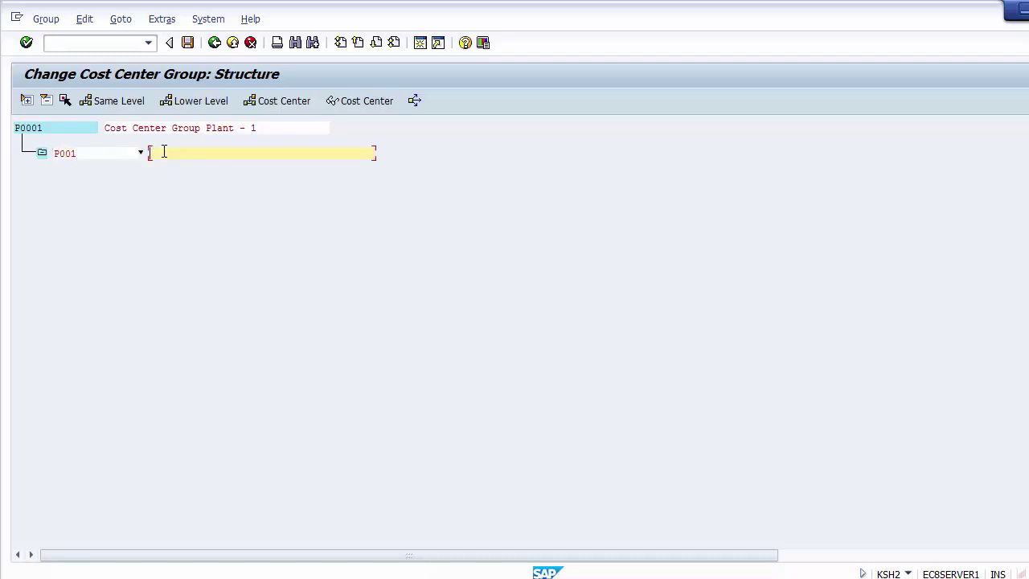
pyautogui.write('Product')
pyautogui.write('ion ')
pyautogui.write('Cd')
pyautogui.press('BackSpace')
pyautogui.press('BackSpace')
pyautogui.write('Cost center G')
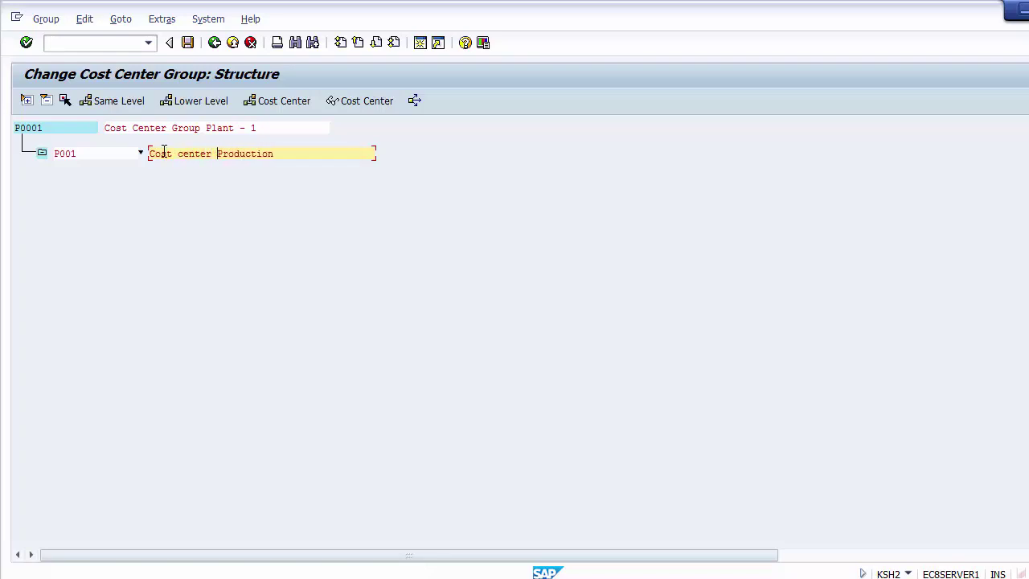
pyautogui.write('roup -')
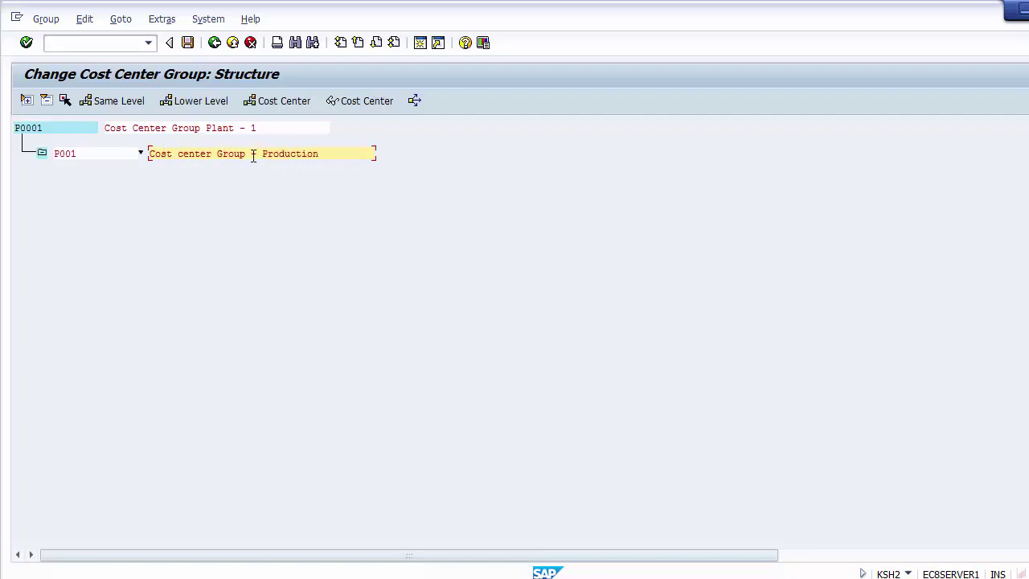
pyautogui.click(150, 154)
pyautogui.press('Return')
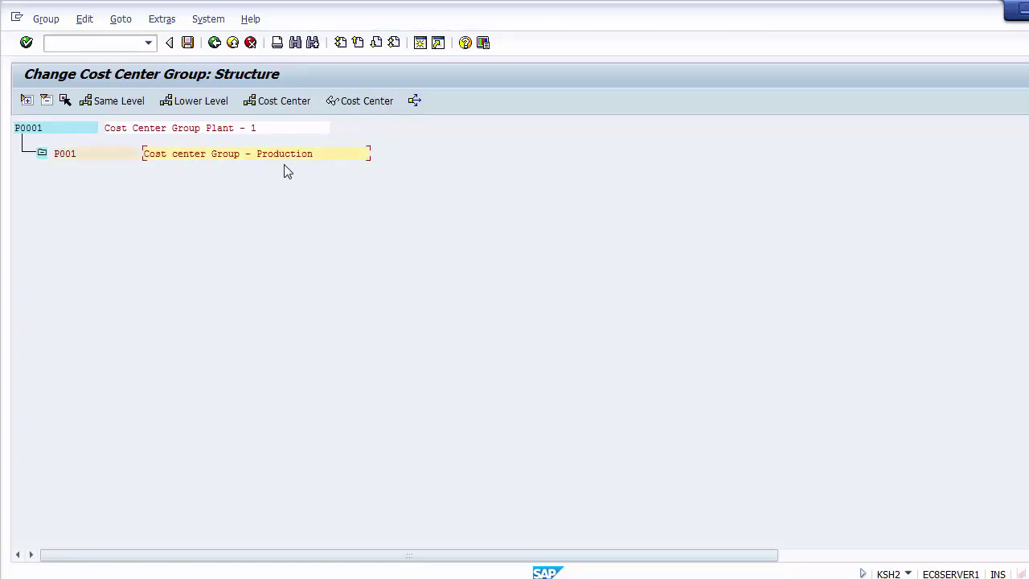
# Assign cost center 110000, copied from the Prodction row of the Excel worksheet, to group P001
pyautogui.click(80, 155)
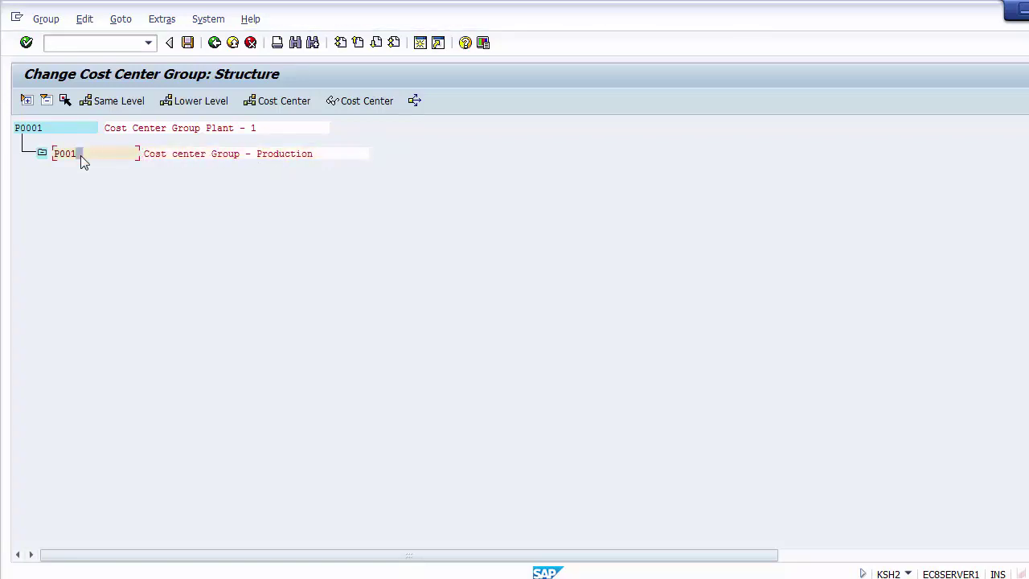
pyautogui.click(276, 102)
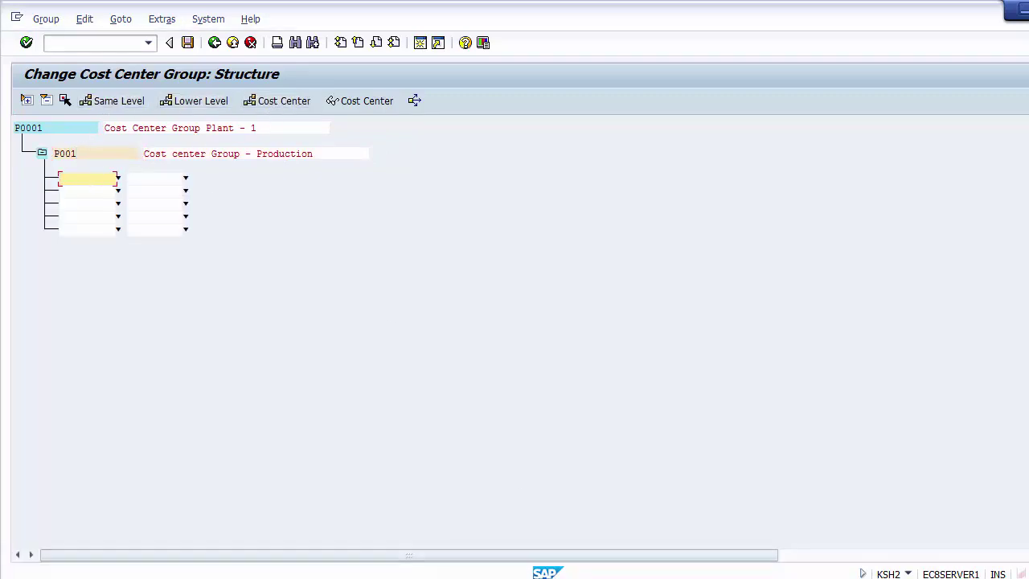
pyautogui.hotkey('alt', 'Tab')
pyautogui.click(124, 288)
pyautogui.hotkey('ctrl', 'c')
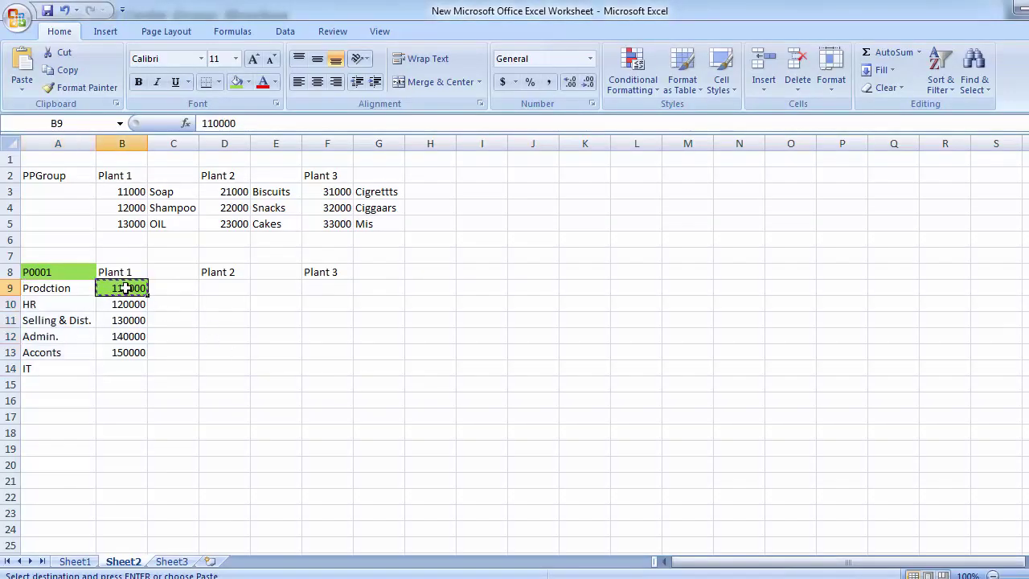
pyautogui.hotkey('alt', 'Tab')
pyautogui.hotkey('ctrl', 'v')
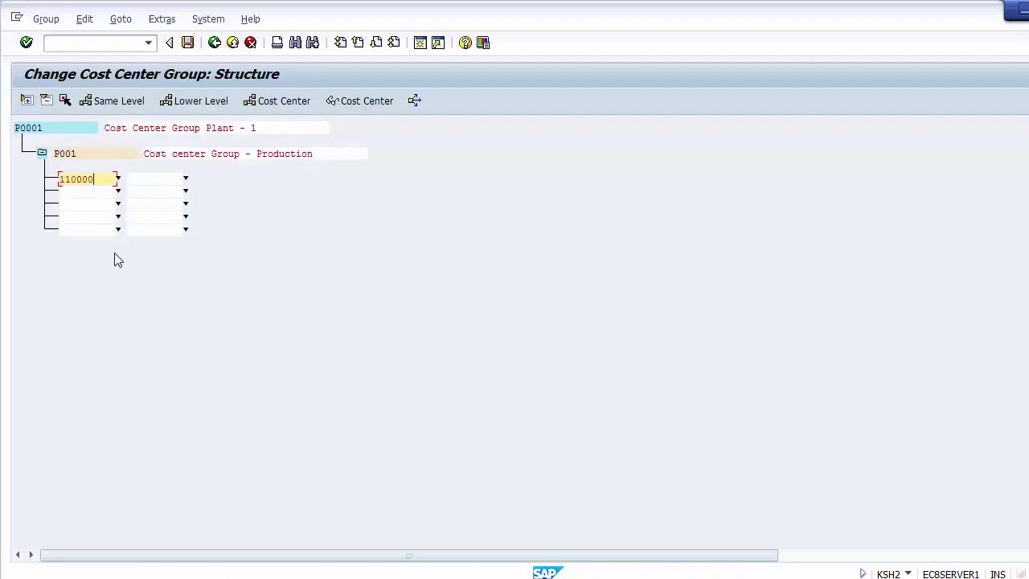
pyautogui.press('Return')
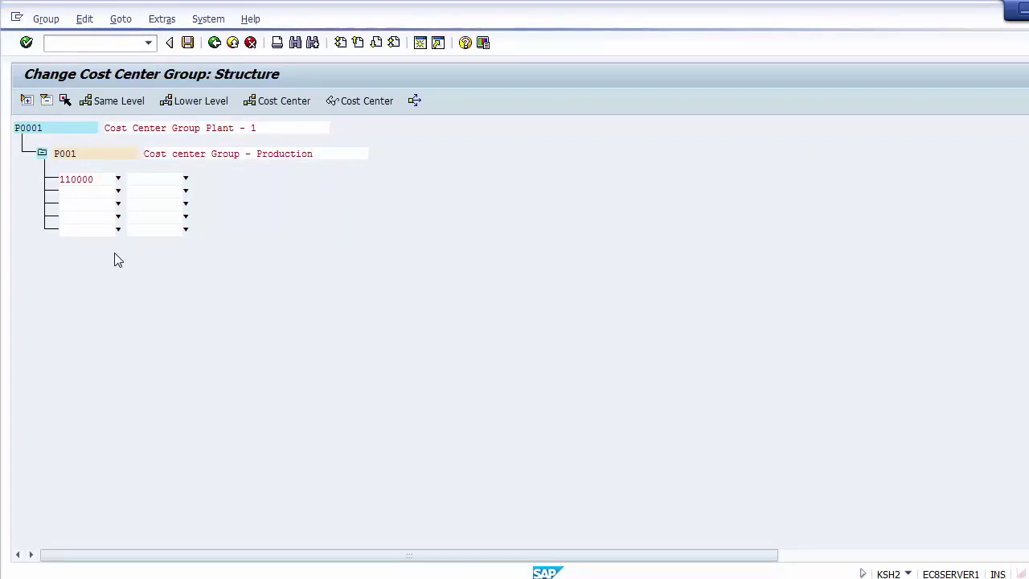
pyautogui.click(140, 181)
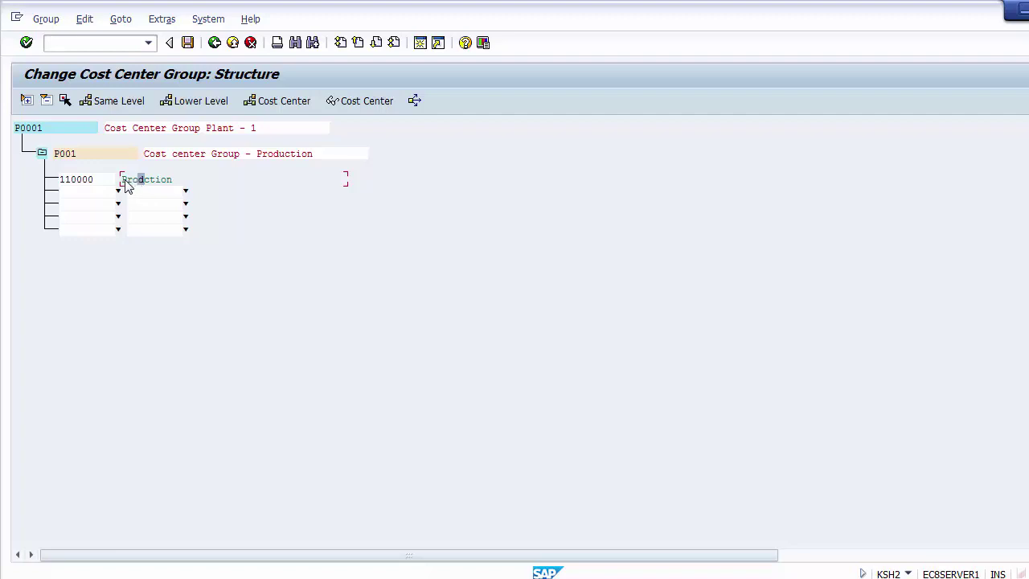
pyautogui.click(231, 155)
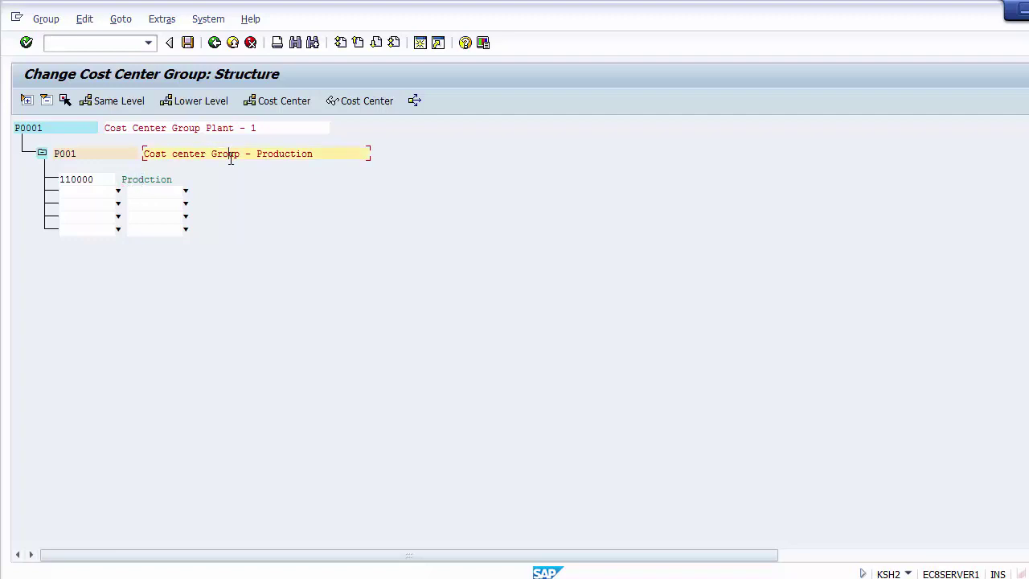
pyautogui.click(84, 180)
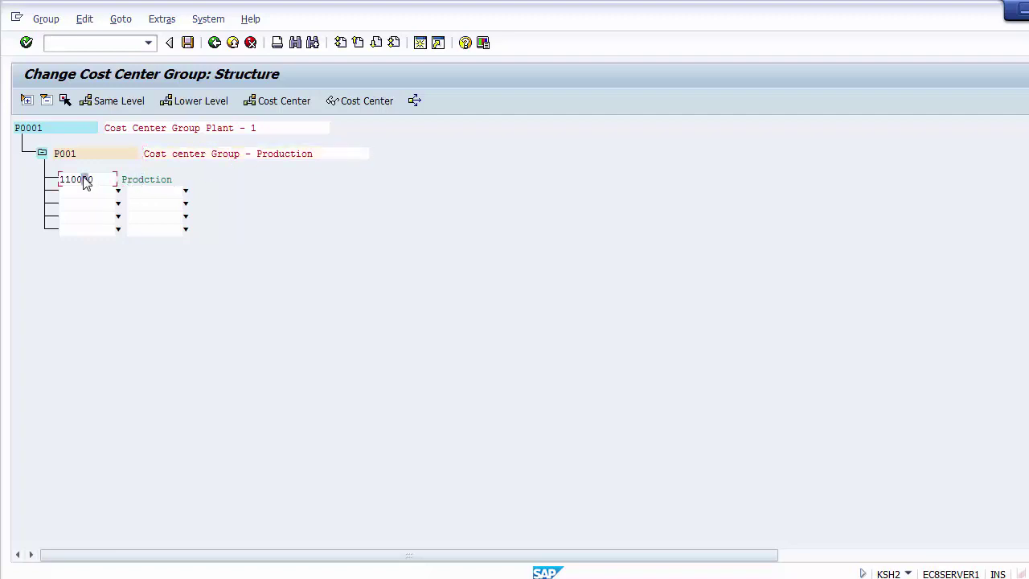
pyautogui.click(276, 154)
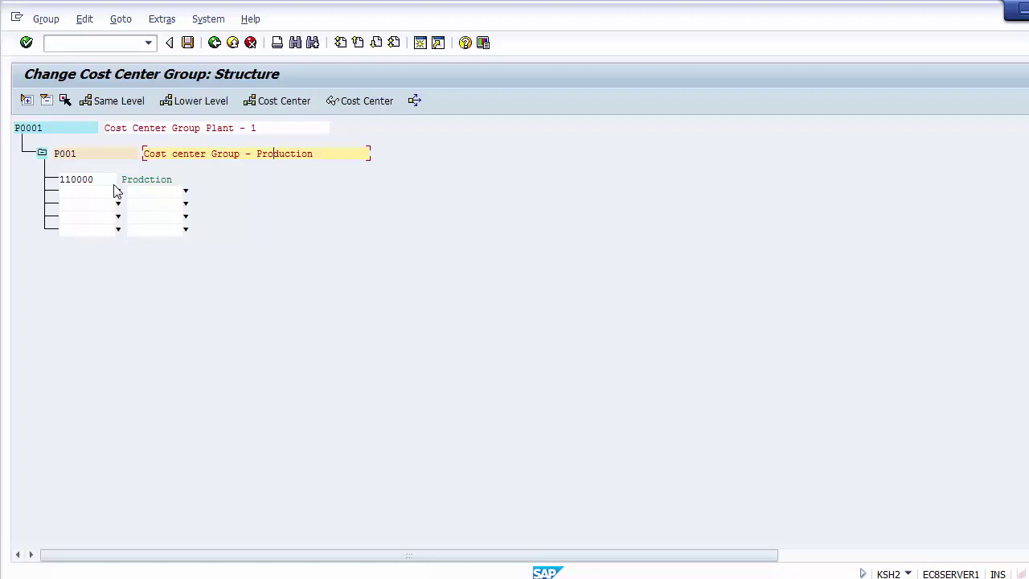
# Add another lower-level group with the code P002 beneath P0001
pyautogui.click(28, 129)
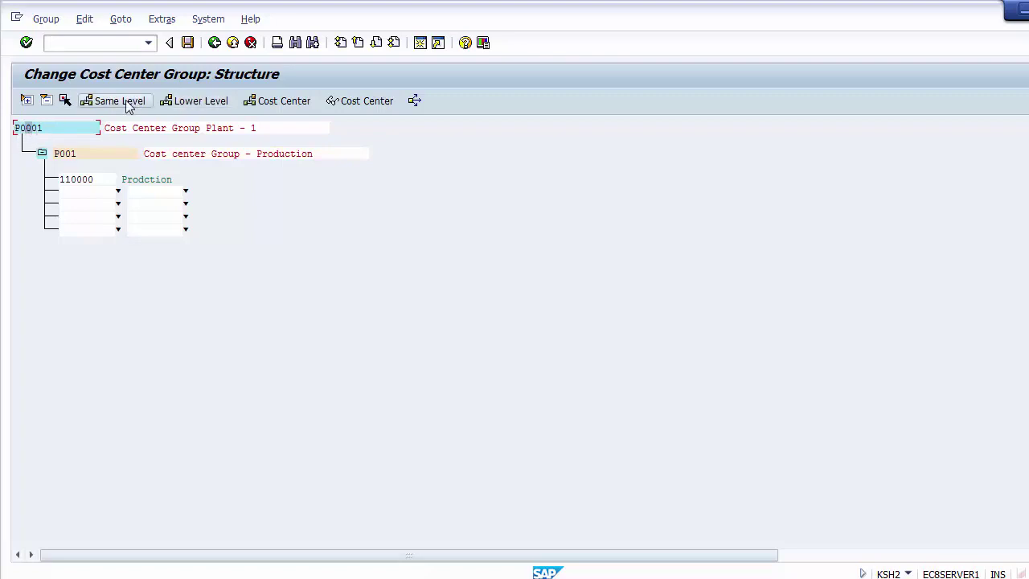
pyautogui.click(193, 101)
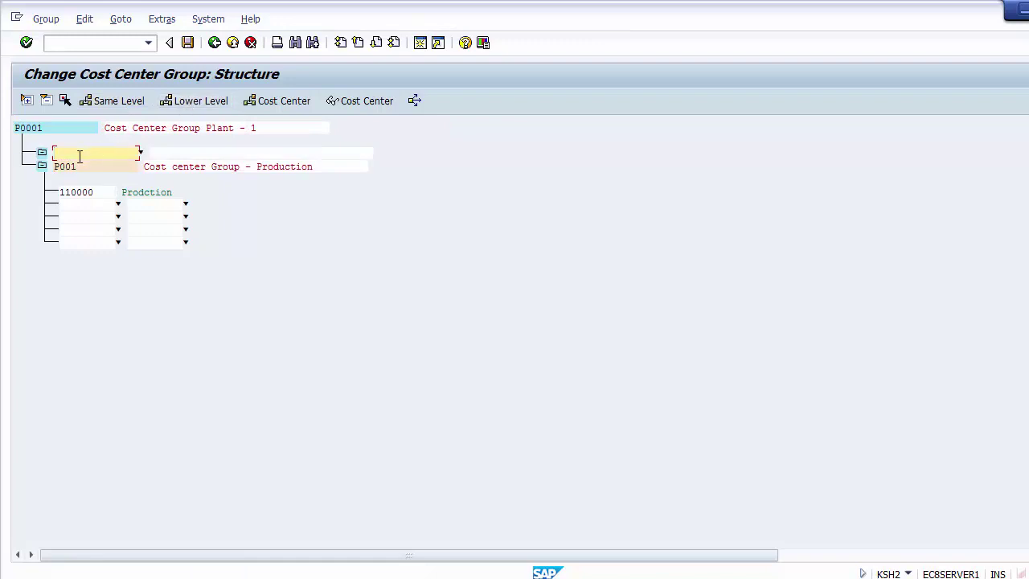
pyautogui.write('P002')
pyautogui.click(170, 155)
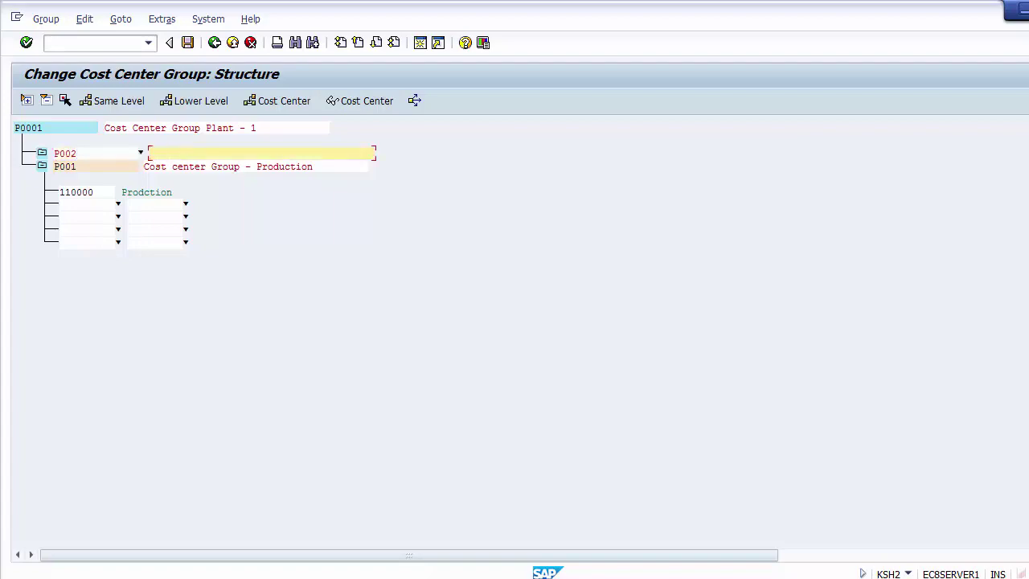
# Check the second department name in the Excel worksheet and describe group P002 as "Cost center Group - HR", reusing P001's description
pyautogui.hotkey('alt', 'Tab')
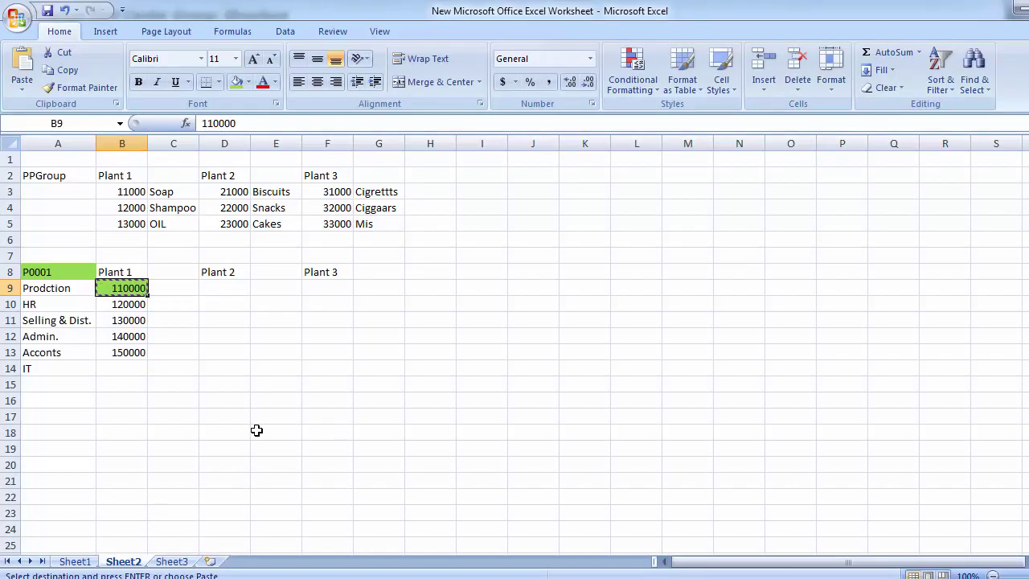
pyautogui.click(36, 305)
pyautogui.hotkey('alt', 'Tab')
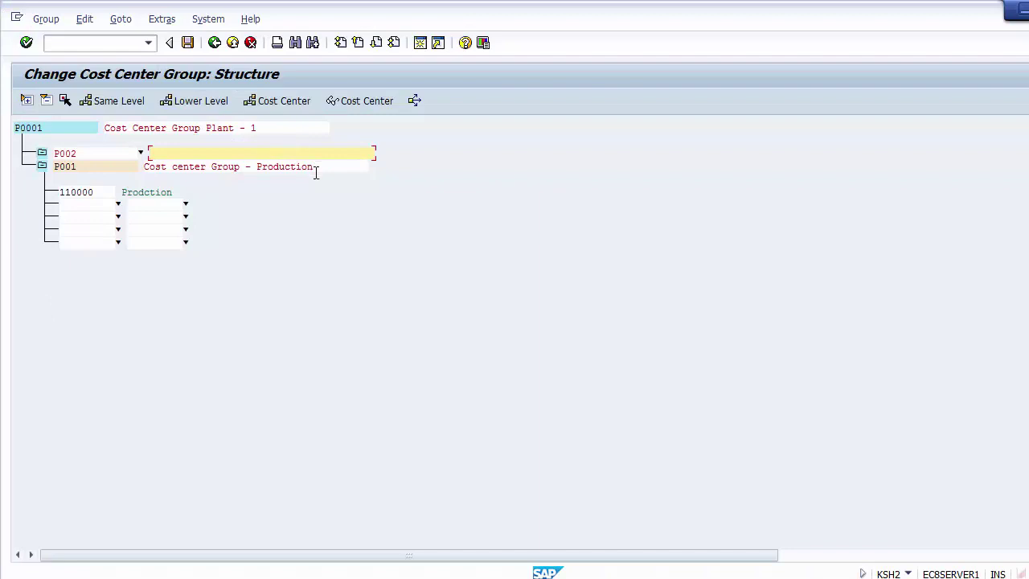
pyautogui.moveTo(317, 169); pyautogui.dragTo(131, 166)
pyautogui.click(132, 172)
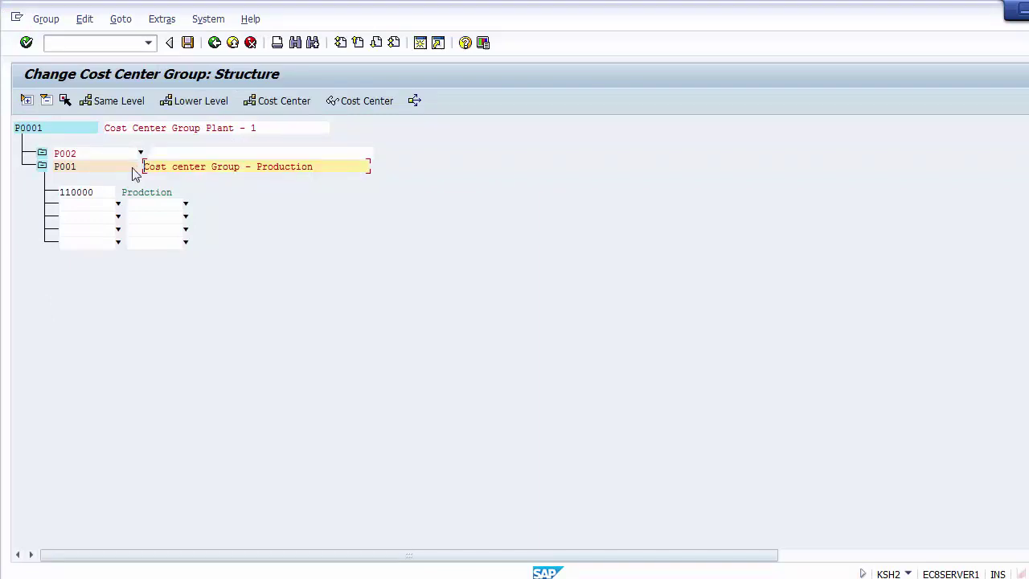
pyautogui.click(175, 153)
pyautogui.hotkey('ctrl', 'v')
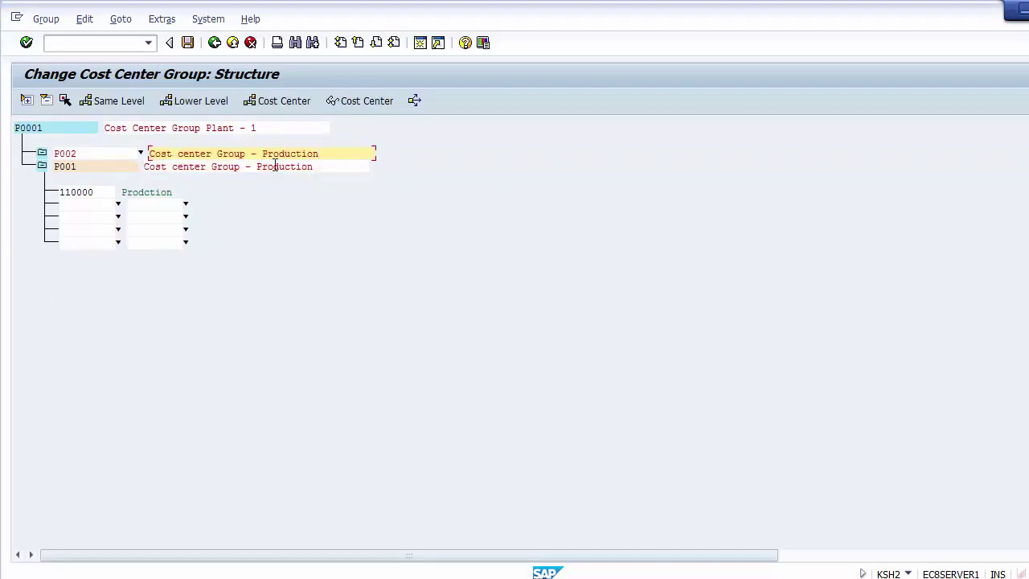
pyautogui.press('BackSpace')
pyautogui.press('BackSpace')
pyautogui.press('BackSpace')
pyautogui.press('BackSpace')
pyautogui.press('BackSpace')
pyautogui.press('BackSpace')
pyautogui.press('BackSpace')
pyautogui.press('BackSpace')
pyautogui.press('BackSpace')
pyautogui.press('BackSpace')
pyautogui.write('EREE')
pyautogui.press('BackSpace')
pyautogui.press('BackSpace')
# Save the cost center group structure of P0001 with its subgroups P001 and P002
pyautogui.click(225, 134)
pyautogui.click(224, 129)
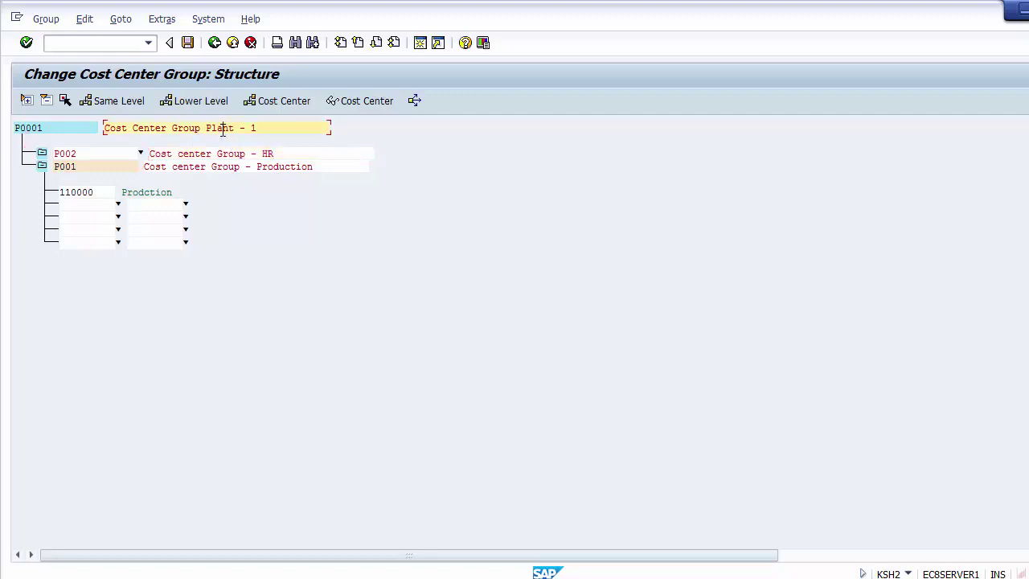
pyautogui.click(188, 44)
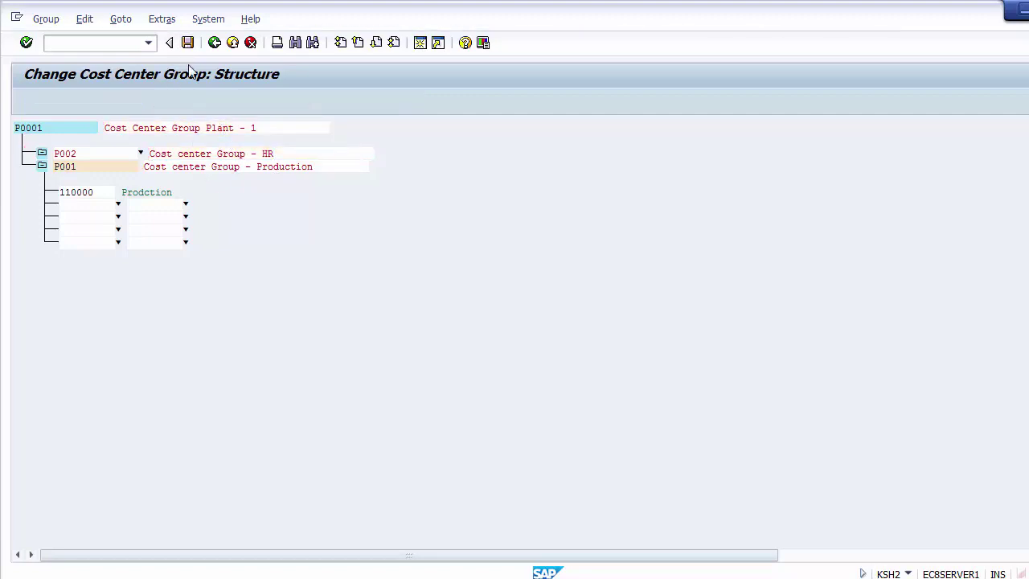
pyautogui.click(66, 156)
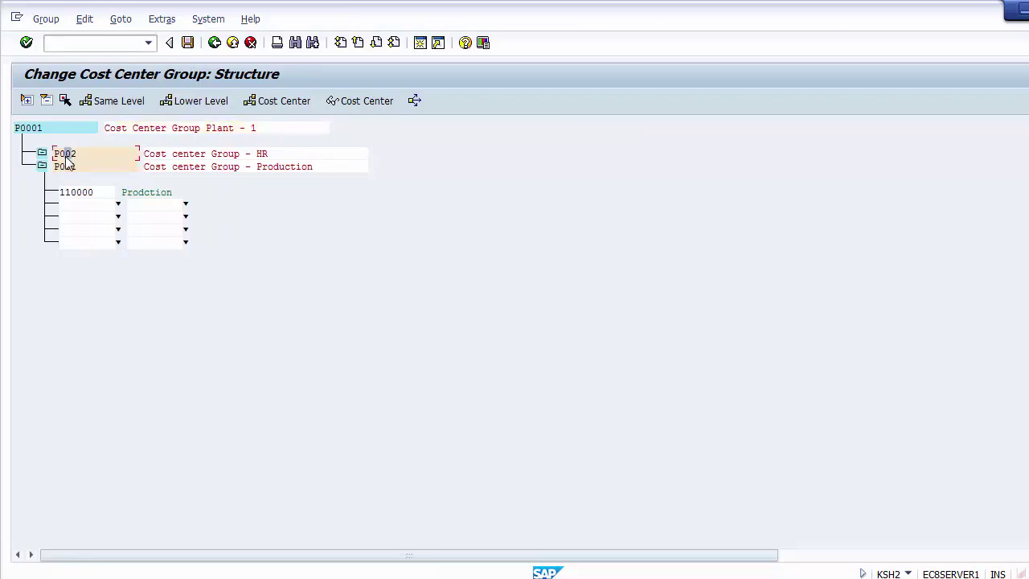
pyautogui.click(221, 128)
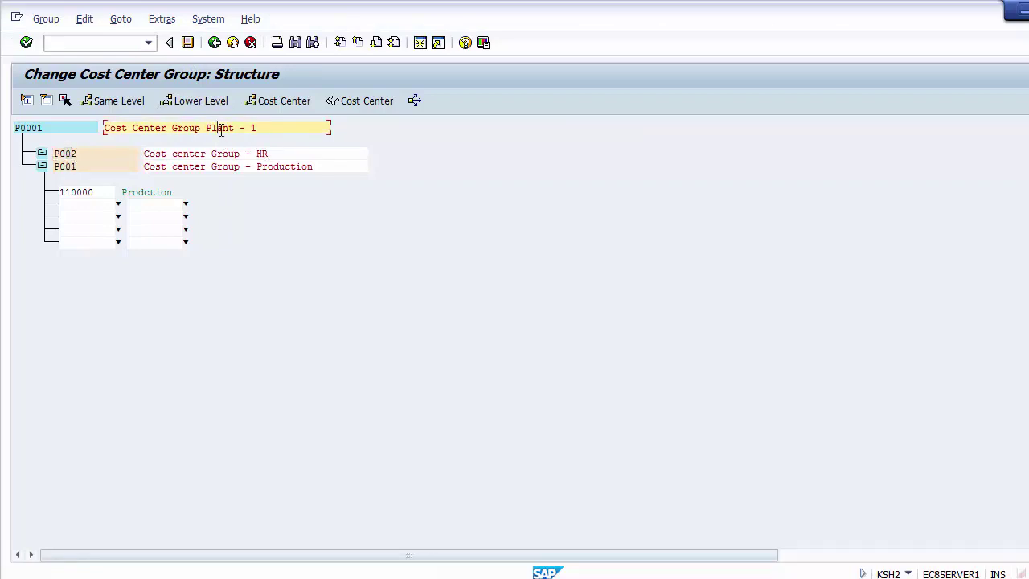
pyautogui.click(263, 153)
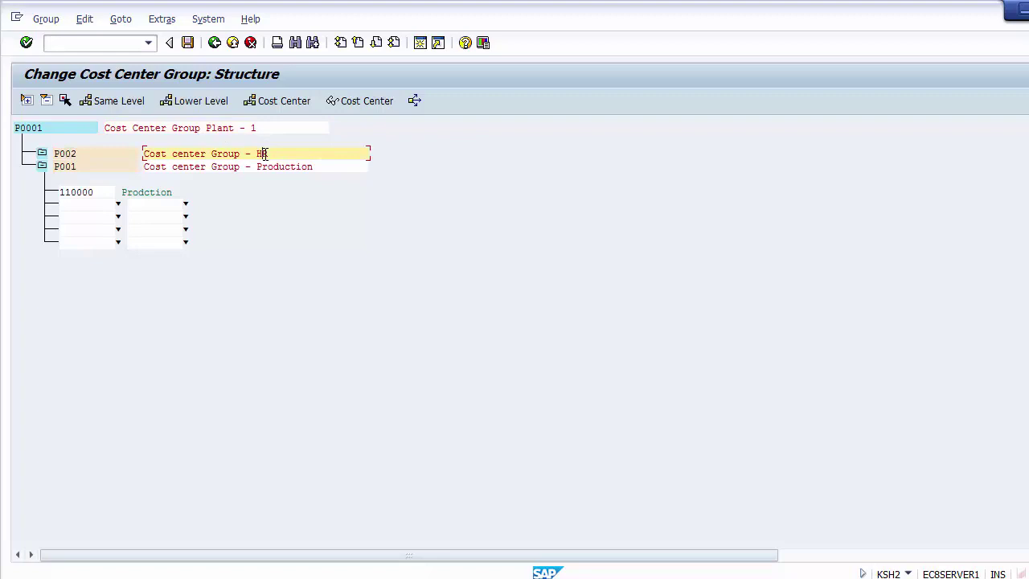
pyautogui.click(113, 155)
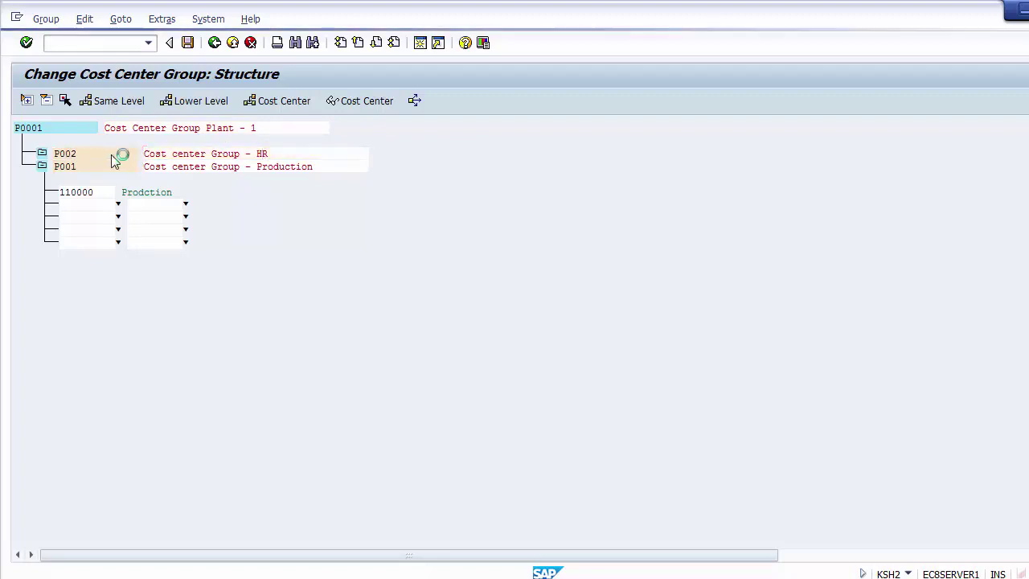
pyautogui.click(62, 153)
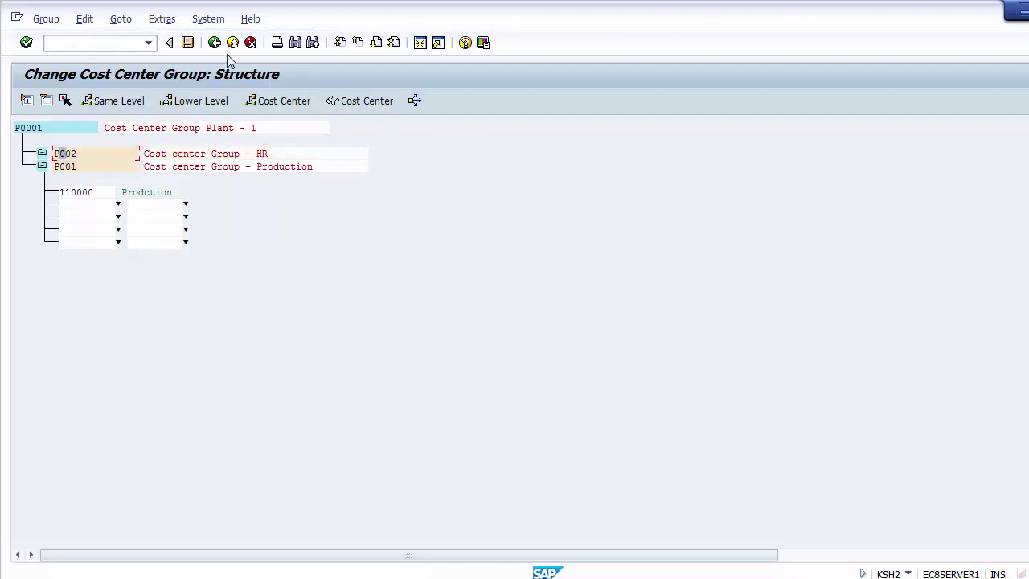
pyautogui.click(186, 44)
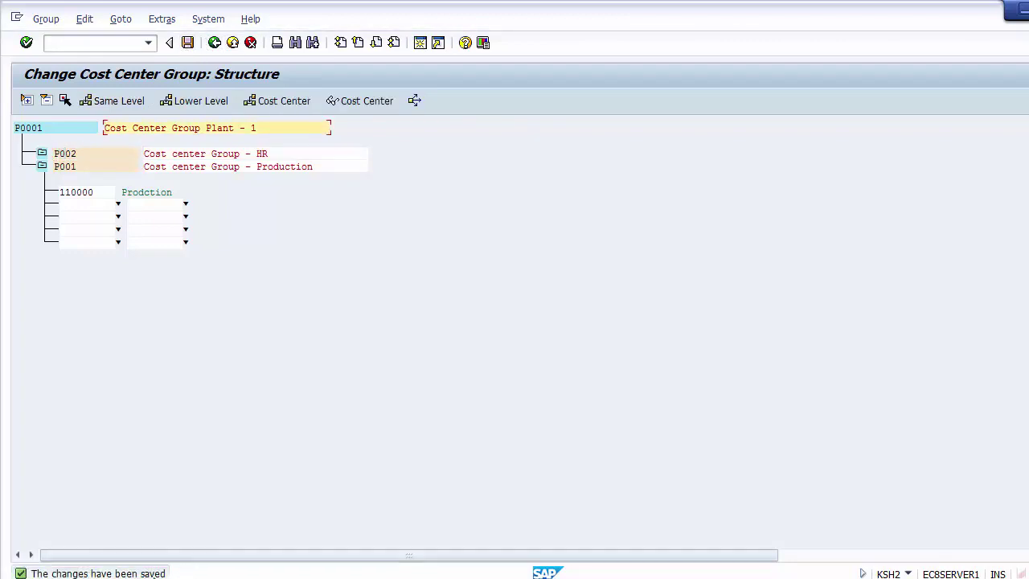
# Leave the group structure and close the list of cost center group activities
pyautogui.click(214, 42)
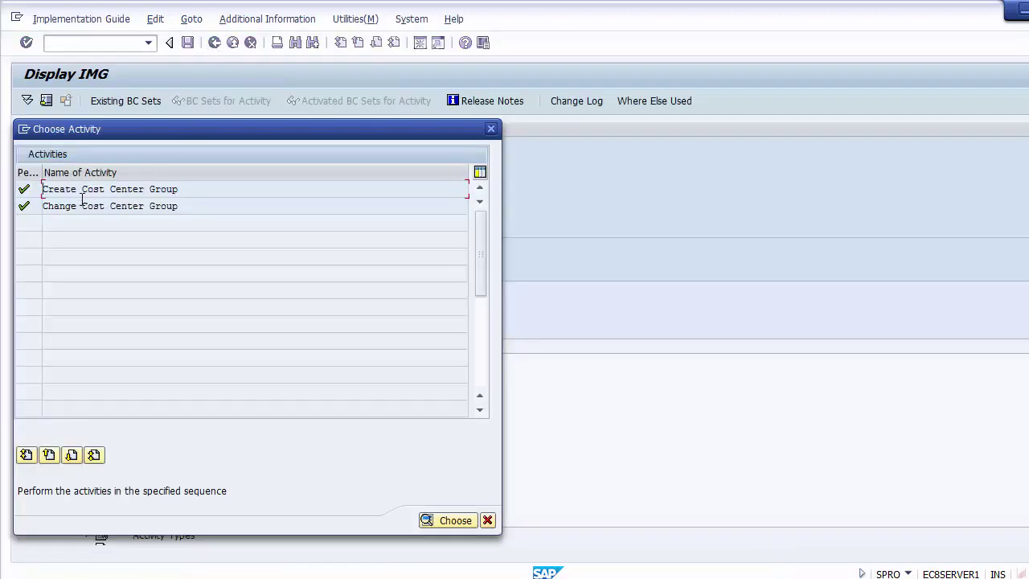
pyautogui.click(134, 189)
pyautogui.click(488, 521)
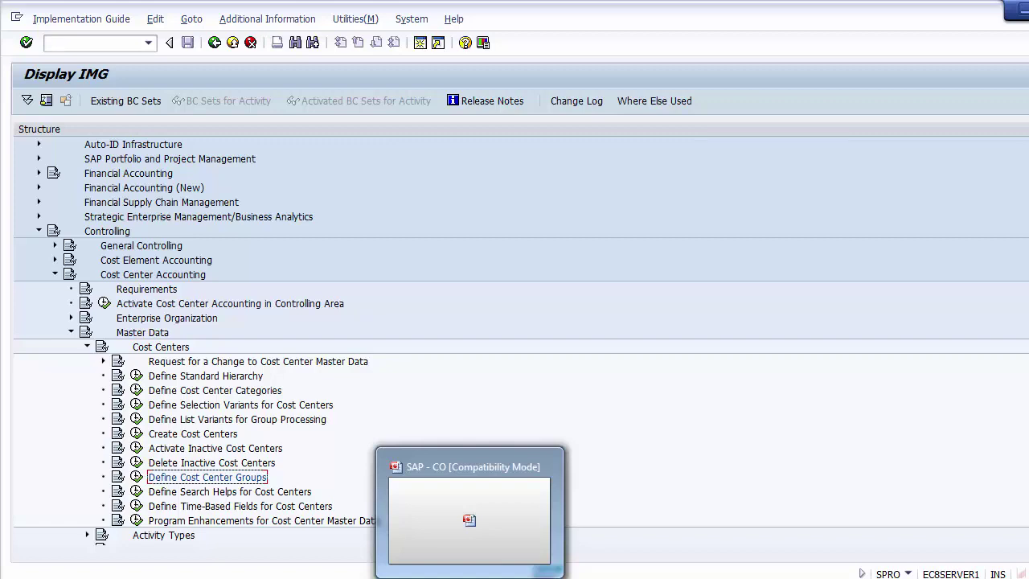
# Switch to the SAP - CO presentation in PowerPoint and select transaction code OKENN on the Standard Hierarchy slide
pyautogui.hotkey('alt', 'Tab')
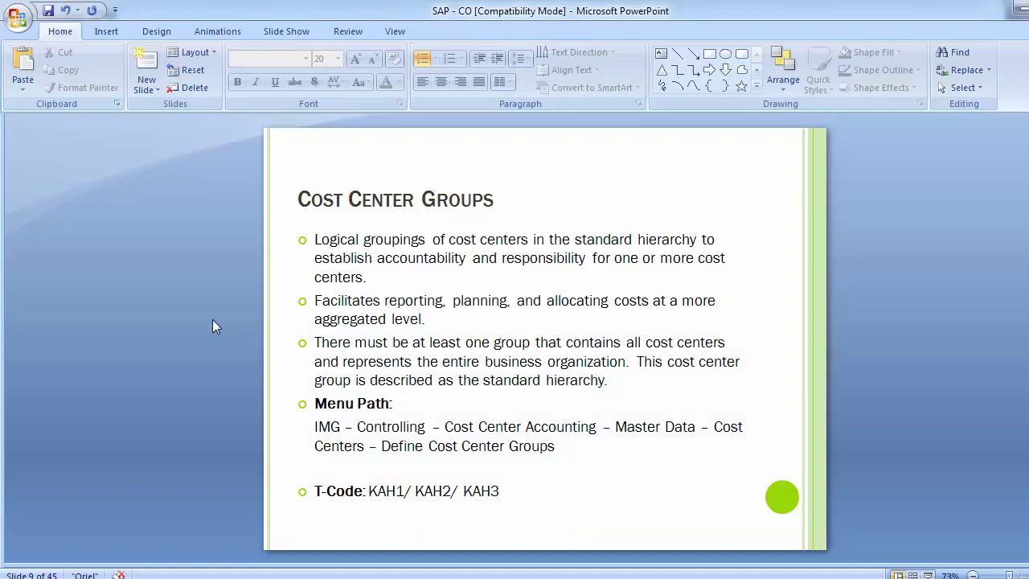
pyautogui.press('pagedown')
pyautogui.press('pageup')
pyautogui.press('pageup')
pyautogui.press('pageup')
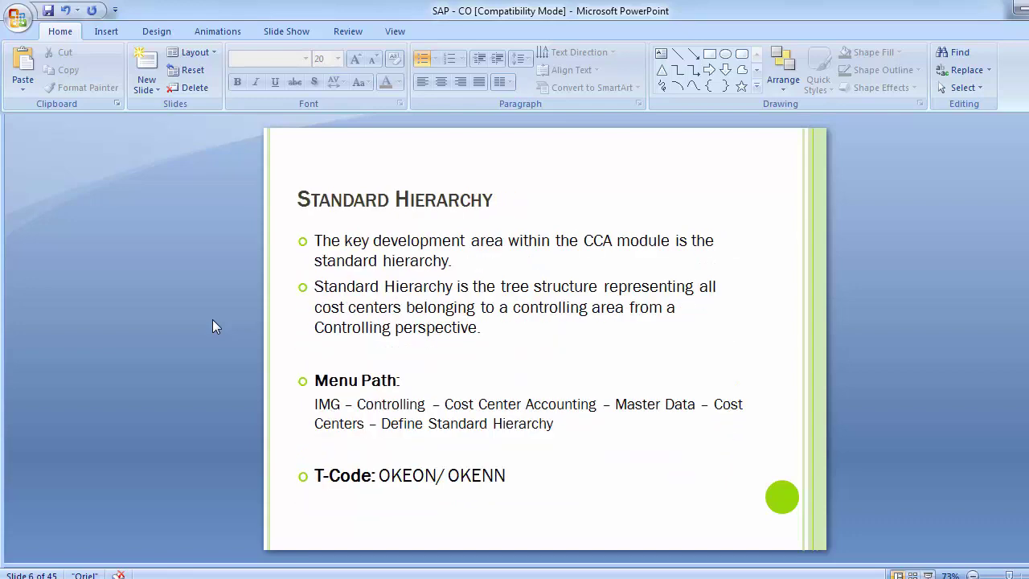
pyautogui.moveTo(448, 476); pyautogui.dragTo(513, 479)
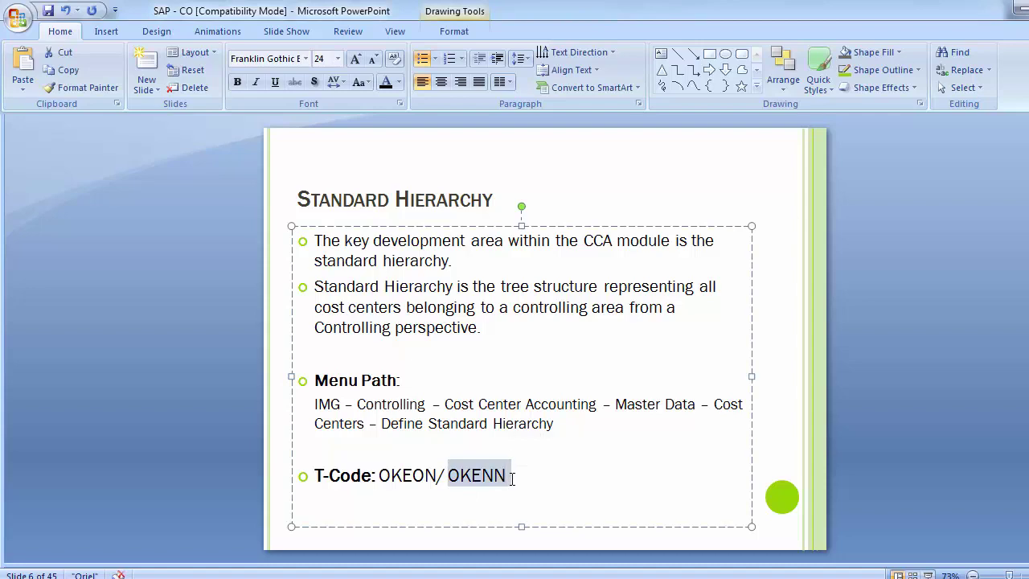
# Switch to the SAP Easy Access session and try to run transaction OKENN
pyautogui.hotkey('alt', 'Tab')
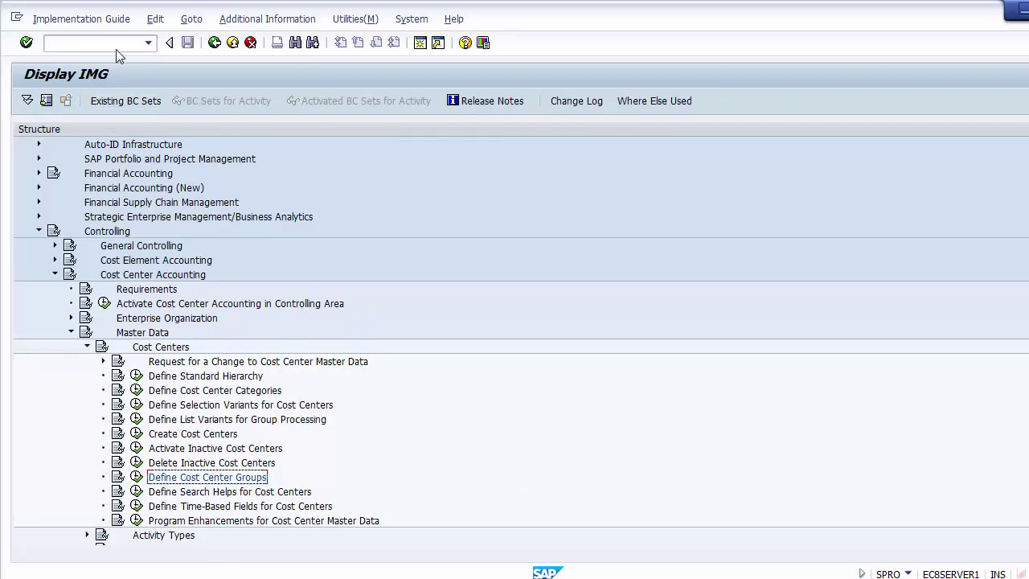
pyautogui.moveTo(538, 560)
pyautogui.click(587, 505)
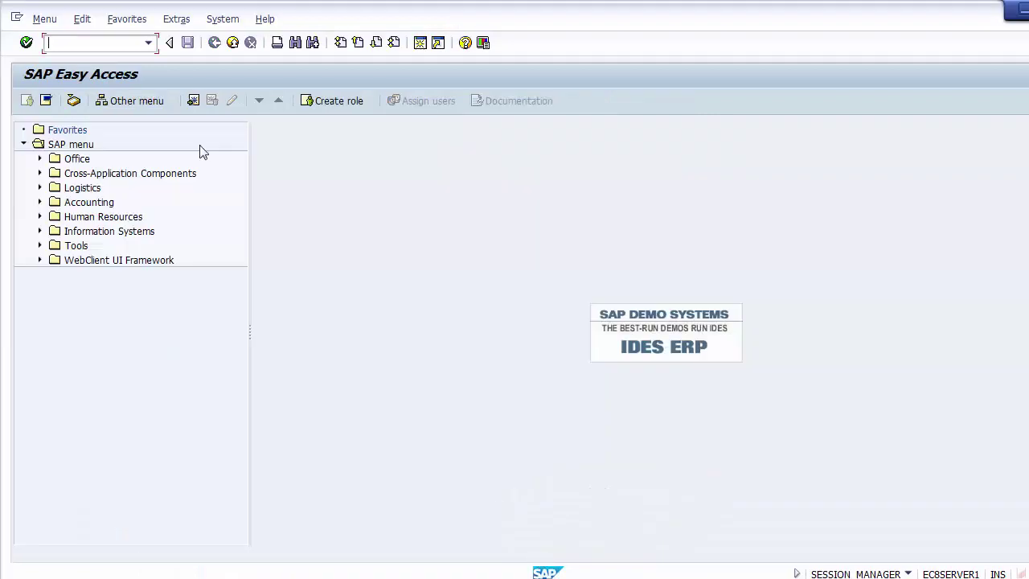
pyautogui.click(84, 44)
pyautogui.write('OKENN')
pyautogui.press('Return')
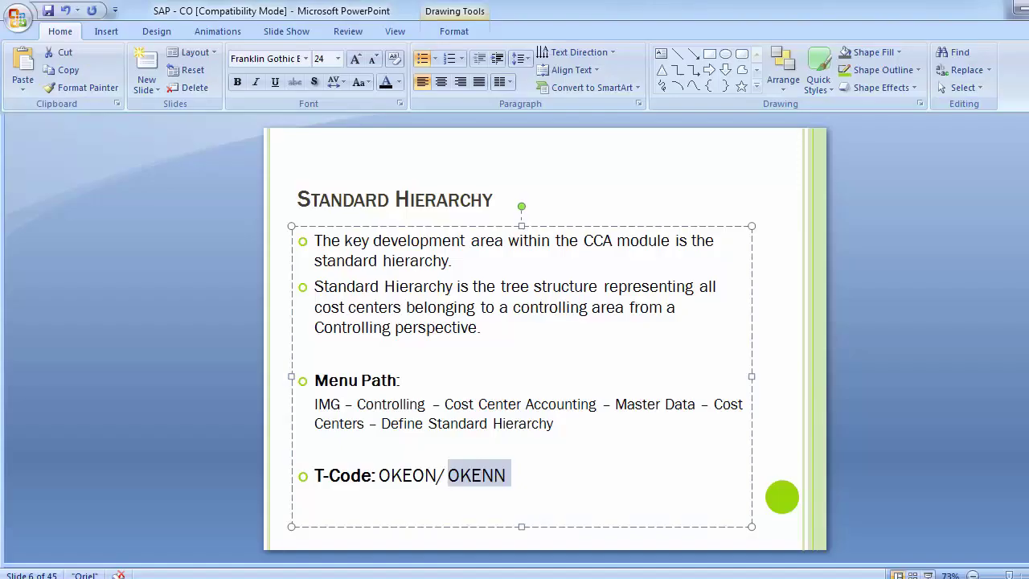
# Return to the PowerPoint presentation, remove "/ OKENN" from the Standard Hierarchy slide's T-Code line and copy the code OKEON
pyautogui.press('BackSpace')
pyautogui.press('BackSpace')
pyautogui.press('BackSpace')
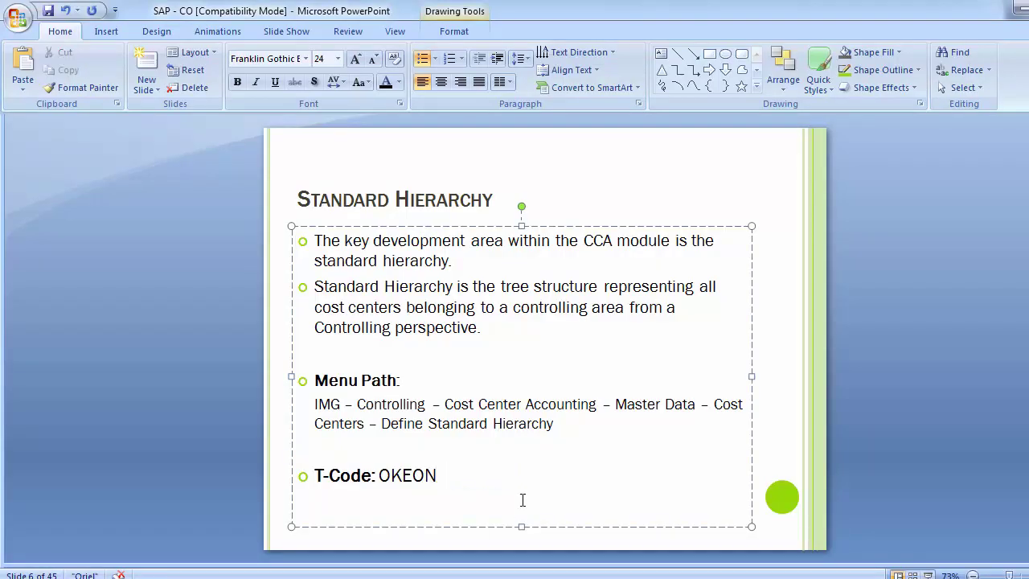
pyautogui.hotkey('shift', 'Left')
pyautogui.hotkey('shift', 'Left')
pyautogui.hotkey('shift', 'Left')
pyautogui.hotkey('shift', 'Left')
pyautogui.hotkey('shift', 'Left')
pyautogui.hotkey('ctrl', 'c')
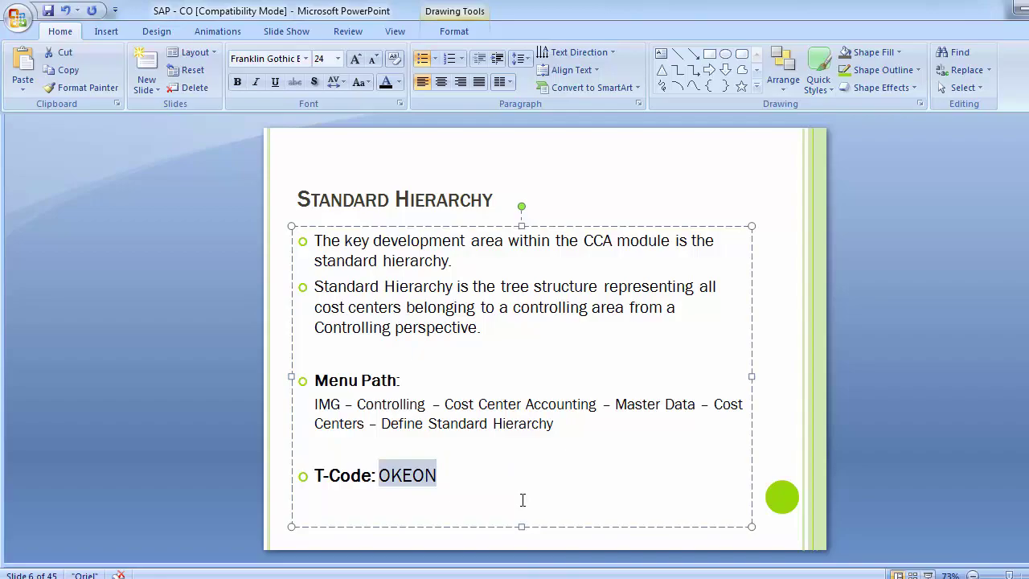
# Switch back to the SAP Easy Access session and run transaction OKEON with the copied code
pyautogui.hotkey('alt', 'Tab')
pyautogui.click(115, 42)
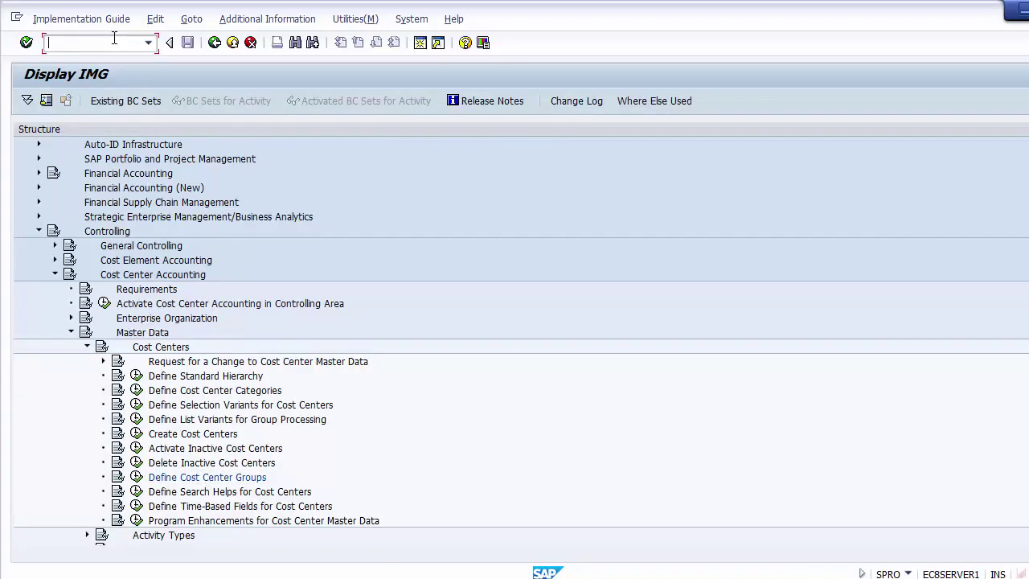
pyautogui.moveTo(423, 562)
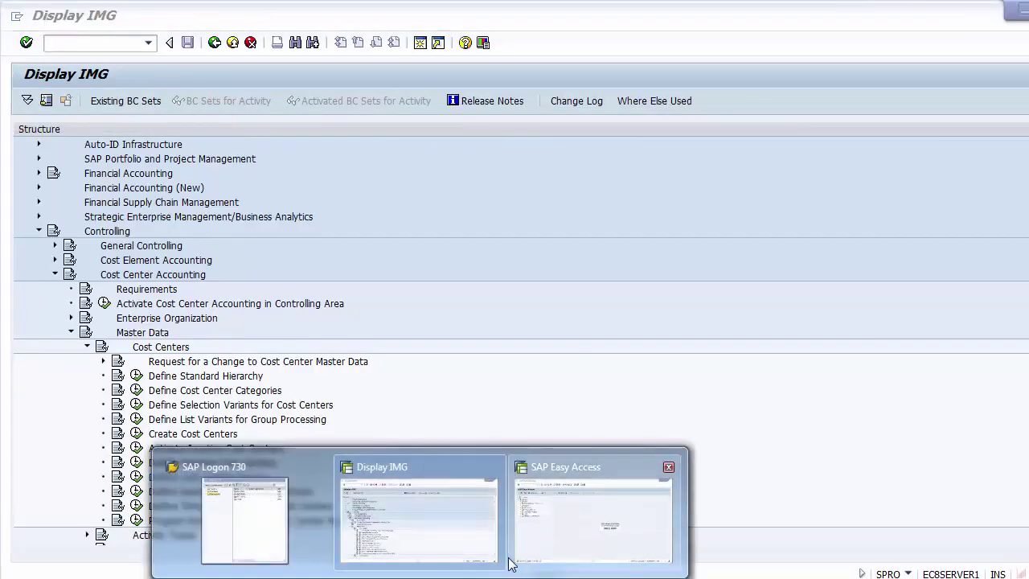
pyautogui.click(510, 558)
pyautogui.hotkey('ctrl', 'v')
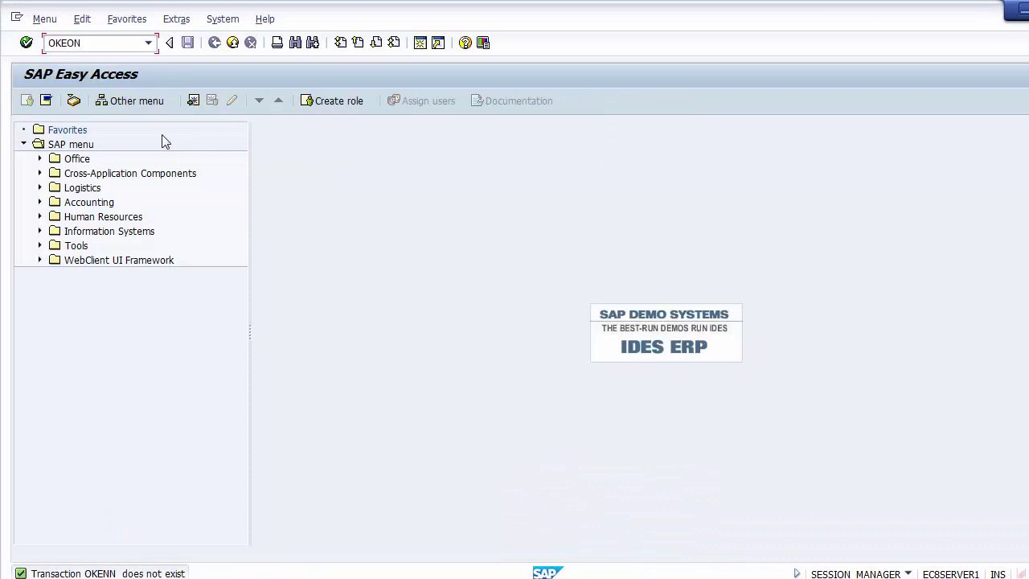
pyautogui.press('Return')
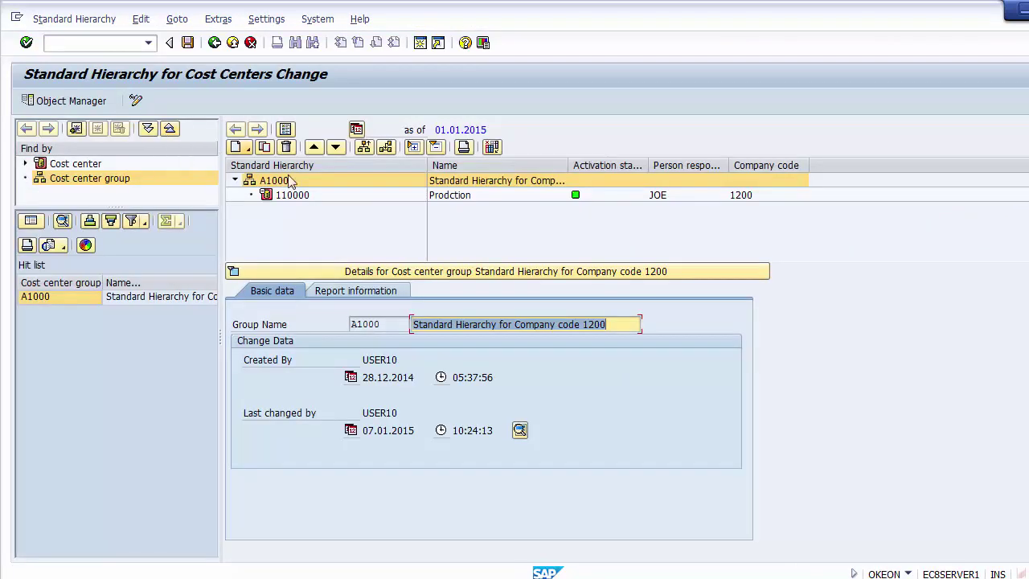
# Examine group A1000 and cost center 110000 in the standard hierarchy, then open the cost center group search and dismiss it
pyautogui.click(526, 180)
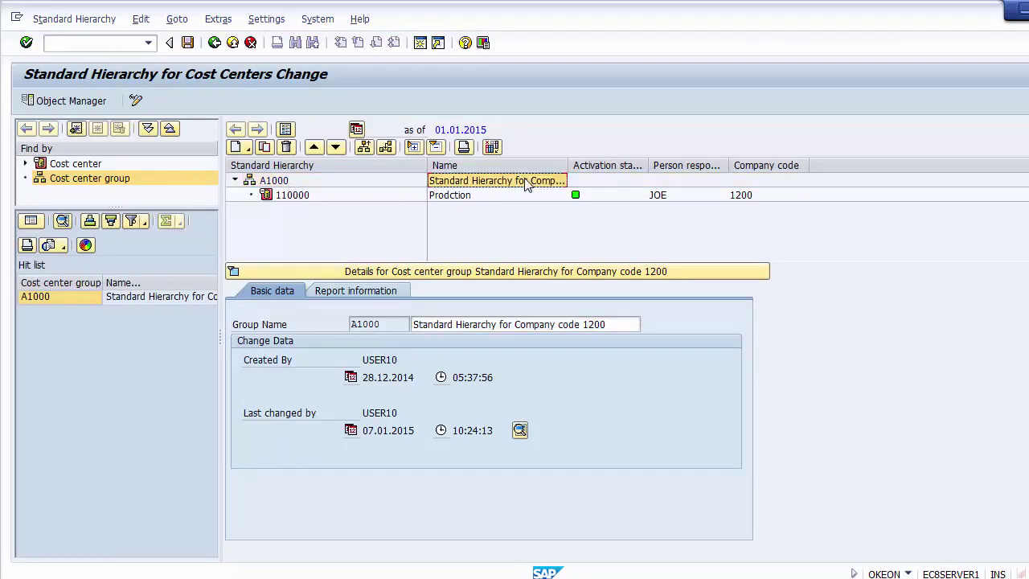
pyautogui.click(459, 196)
pyautogui.click(292, 195)
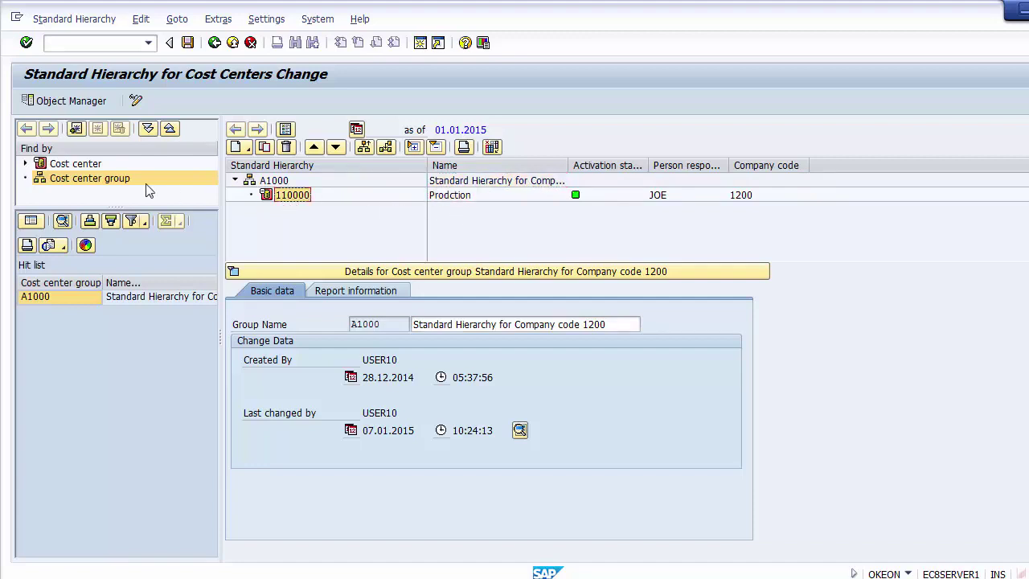
pyautogui.doubleClick(121, 180)
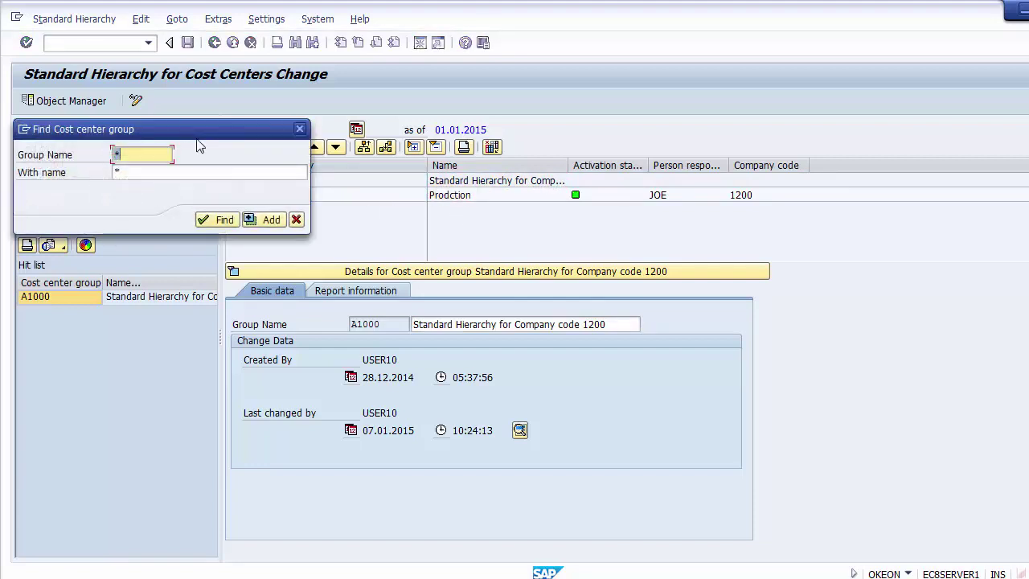
pyautogui.click(296, 221)
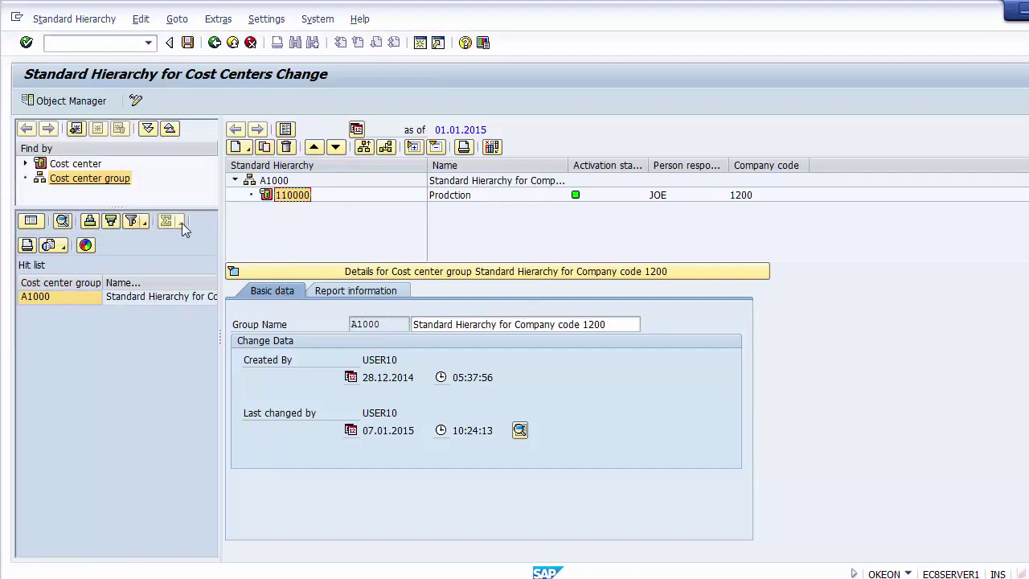
# Widen the Person responsible column, inspect cost center 110000's entries, and collapse and re-expand group A1000
pyautogui.click(491, 196)
pyautogui.moveTo(729, 165); pyautogui.dragTo(807, 161)
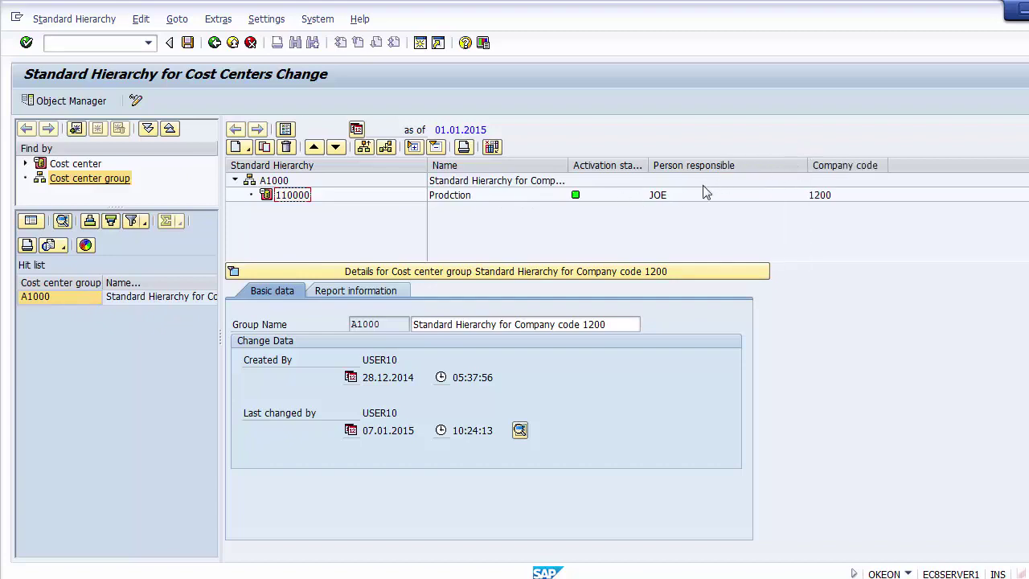
pyautogui.click(664, 198)
pyautogui.click(289, 200)
pyautogui.click(236, 182)
pyautogui.click(236, 181)
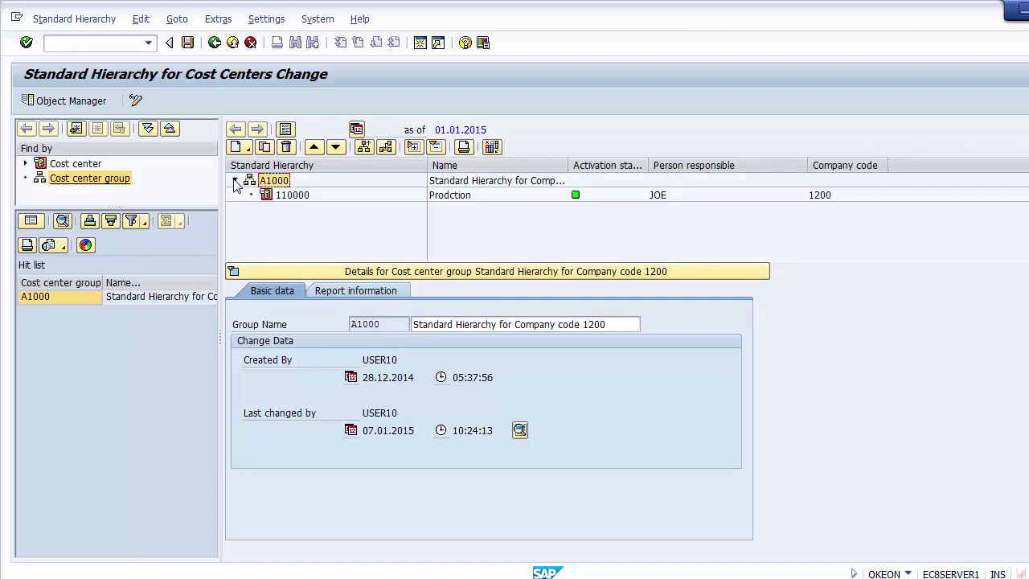